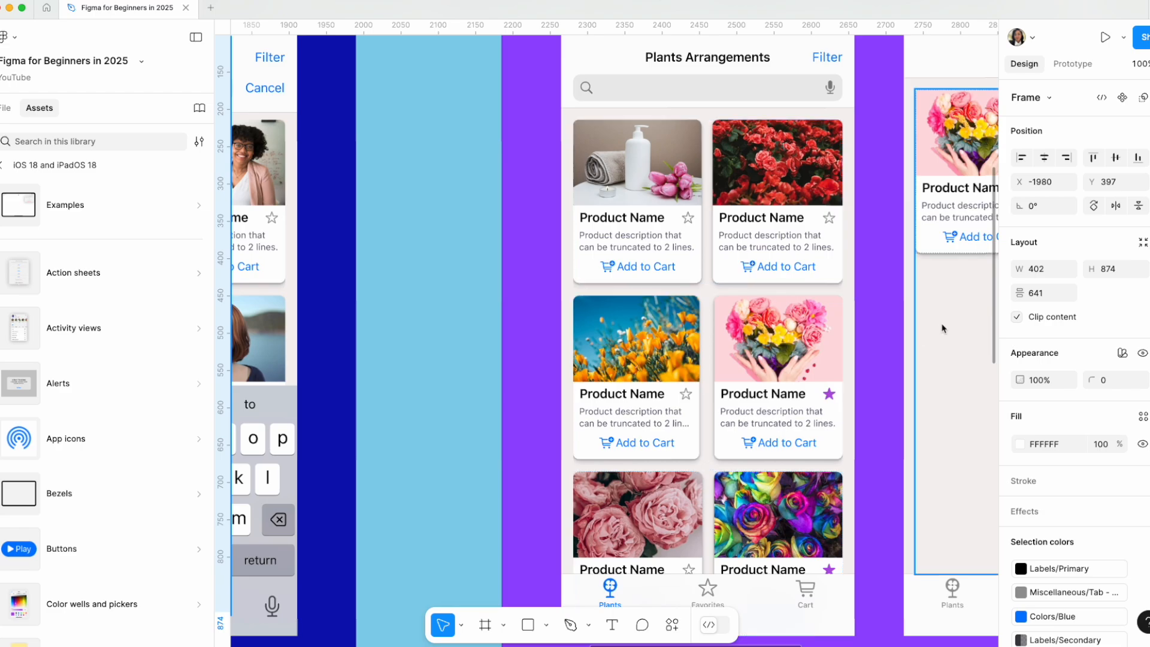
pyautogui.hscroll(2, 755, 272)
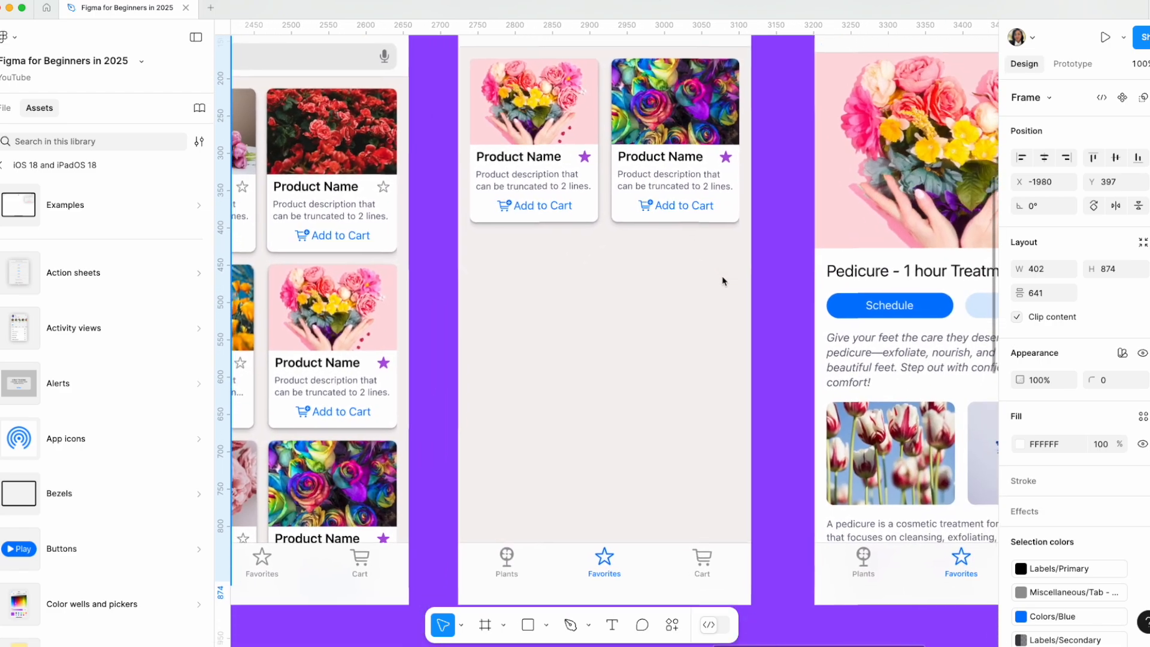
# Review the finished Plants, Favorites, Service Details and Service - search screens, along with the Tutorial goals frame.
pyautogui.scroll(-3, 722, 279)
pyautogui.scroll(3, 663, 495)
pyautogui.scroll(2, 638, 317)
pyautogui.hscroll(-1, 637, 318)
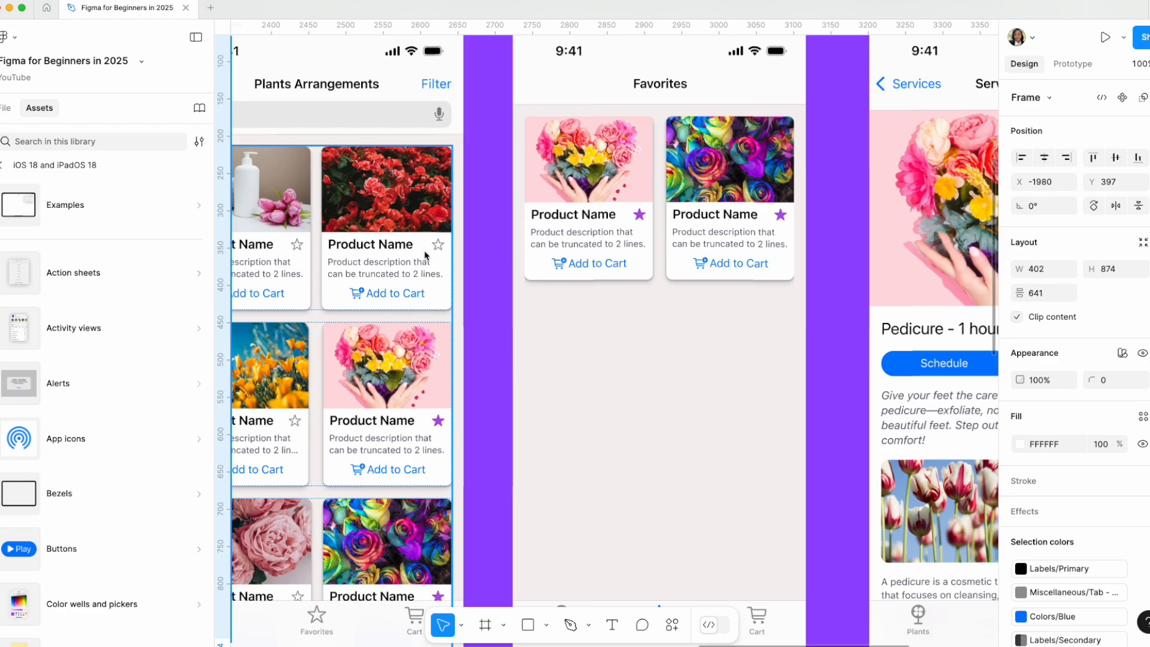
pyautogui.hscroll(10, 659, 426)
pyautogui.scroll(-2, 658, 425)
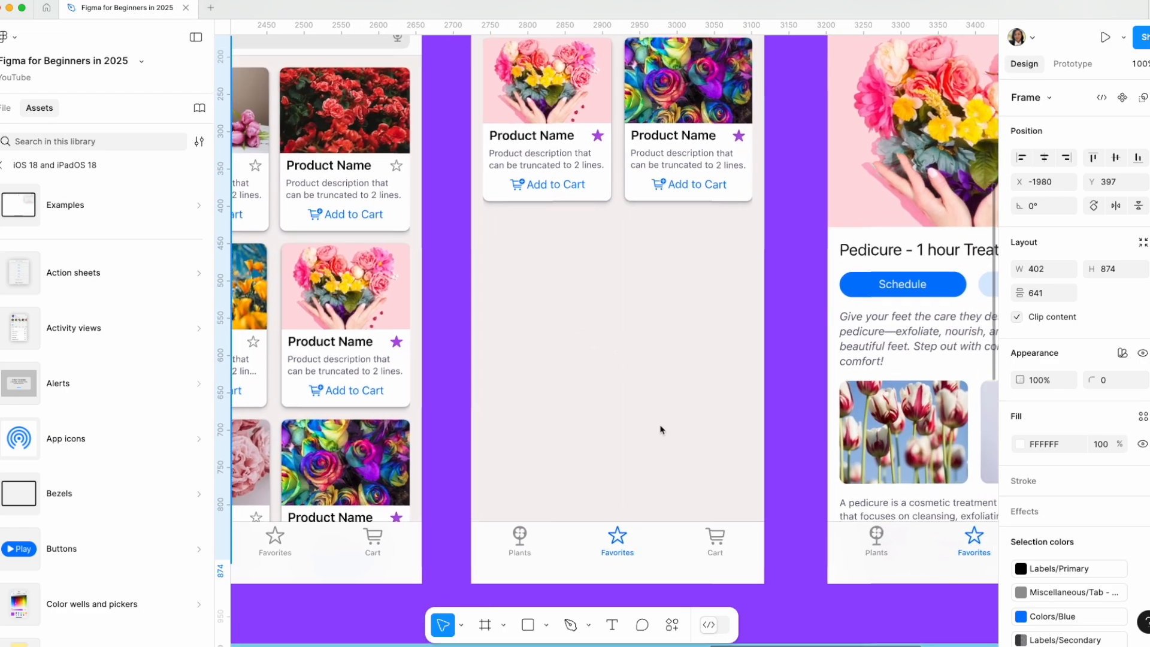
pyautogui.scroll(4, 657, 429)
pyautogui.hscroll(-1, 657, 429)
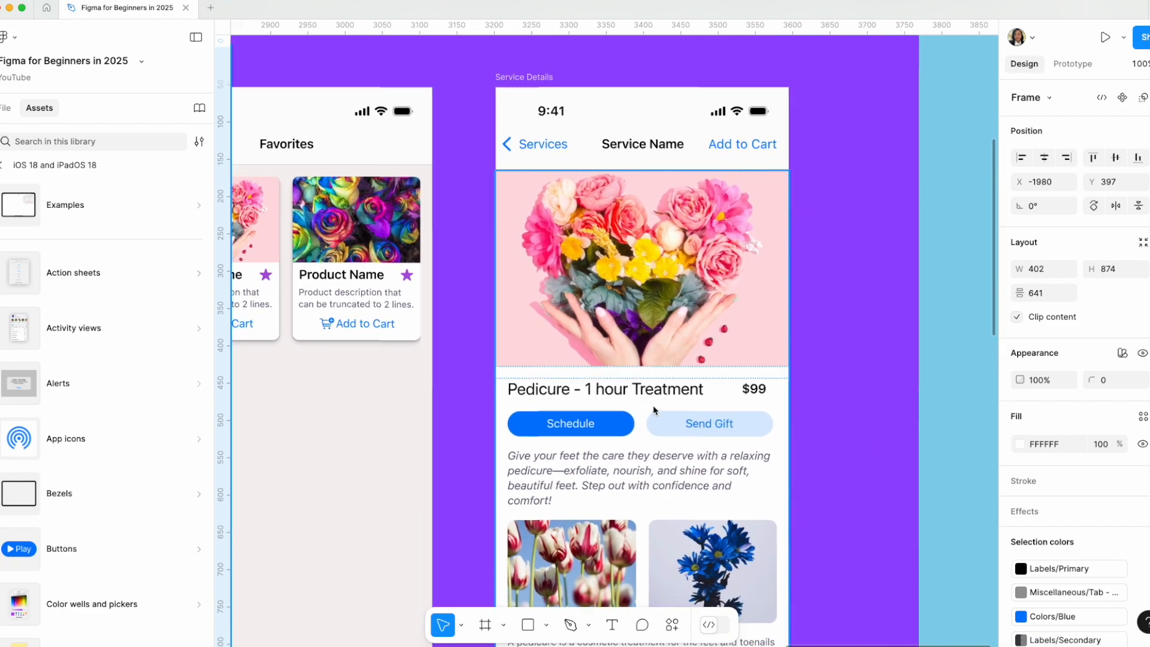
pyautogui.scroll(-6, 651, 405)
pyautogui.scroll(-2, 654, 412)
pyautogui.scroll(8, 654, 412)
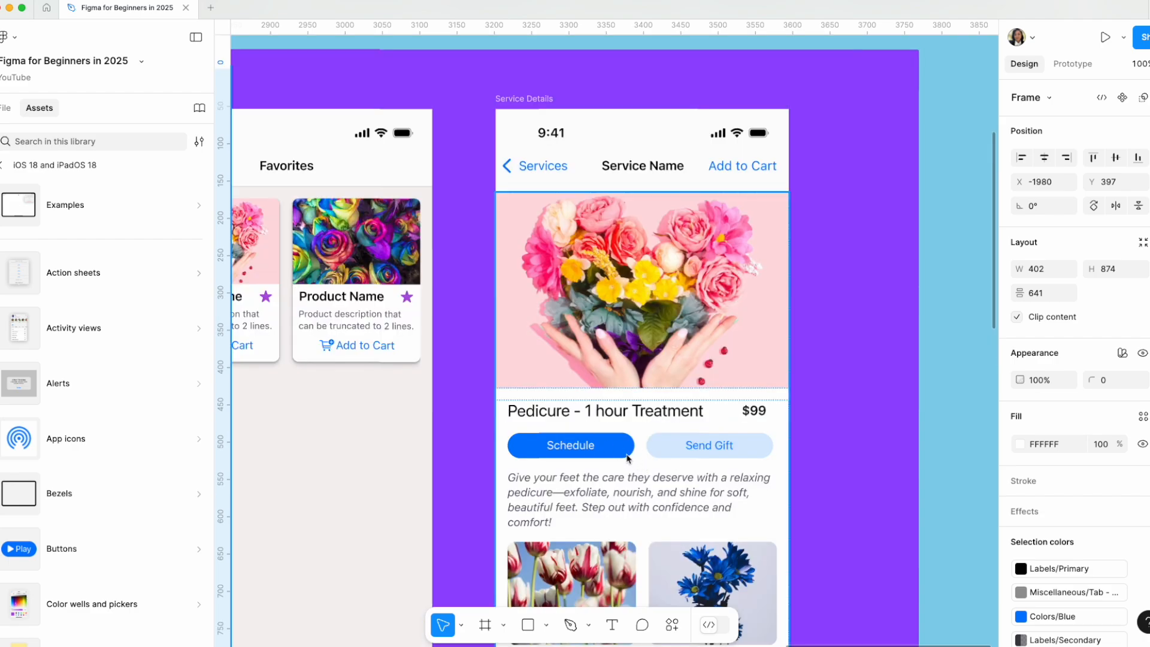
pyautogui.hscroll(-15, 628, 457)
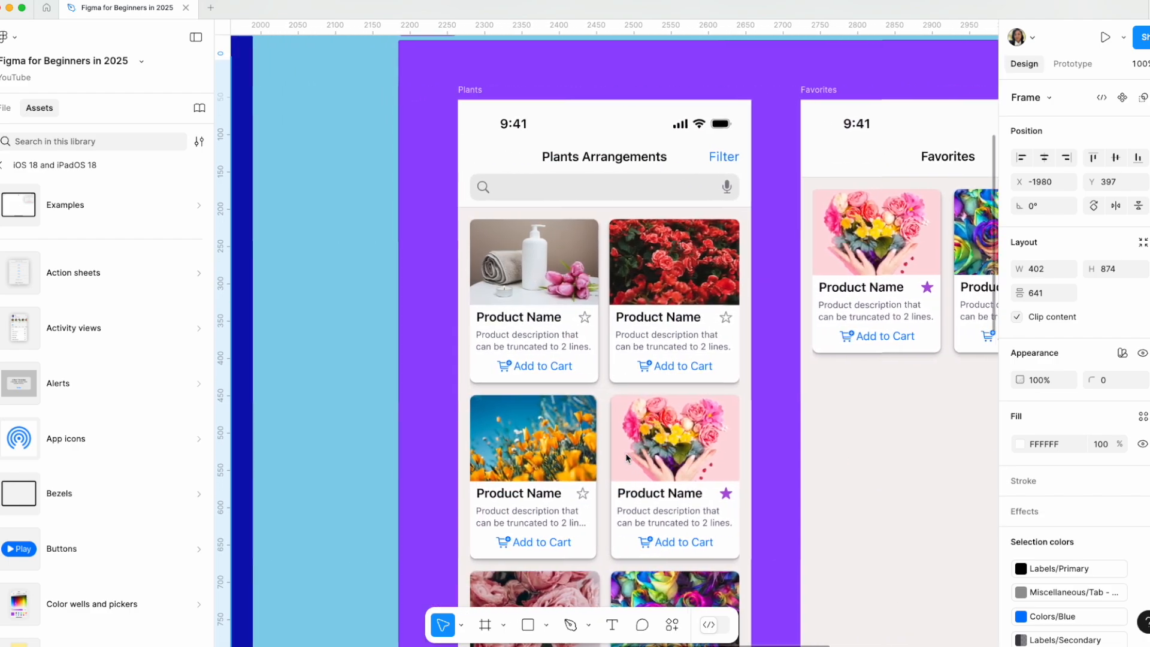
pyautogui.hscroll(-12, 625, 456)
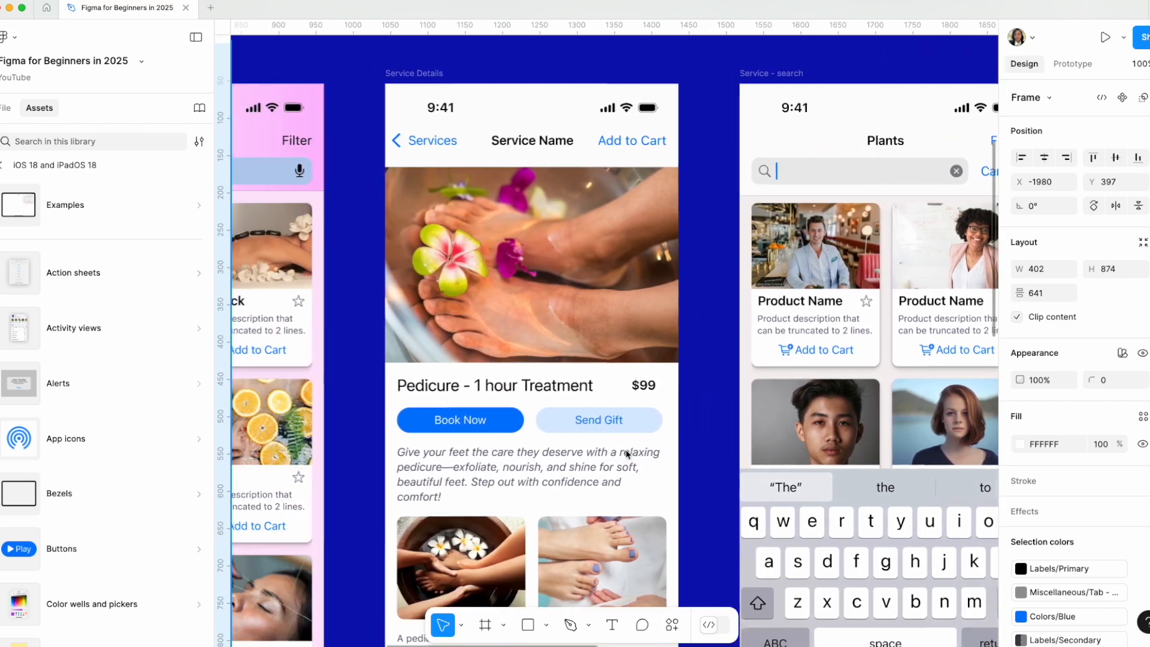
pyautogui.hscroll(-3, 626, 454)
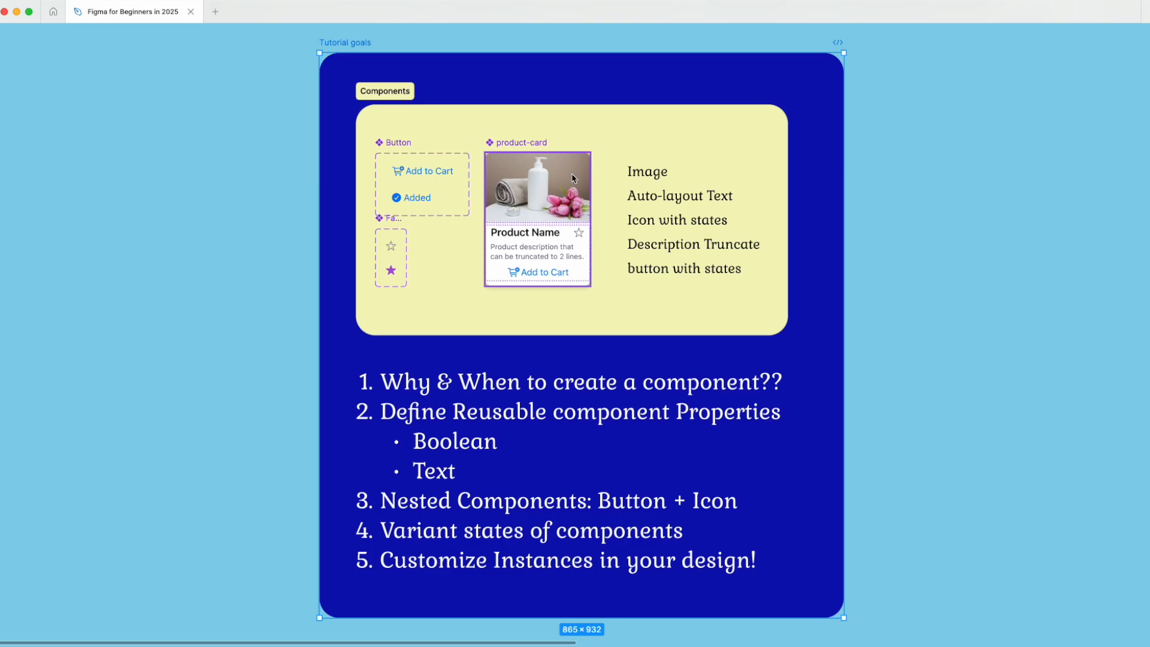
pyautogui.scroll(2, 606, 181)
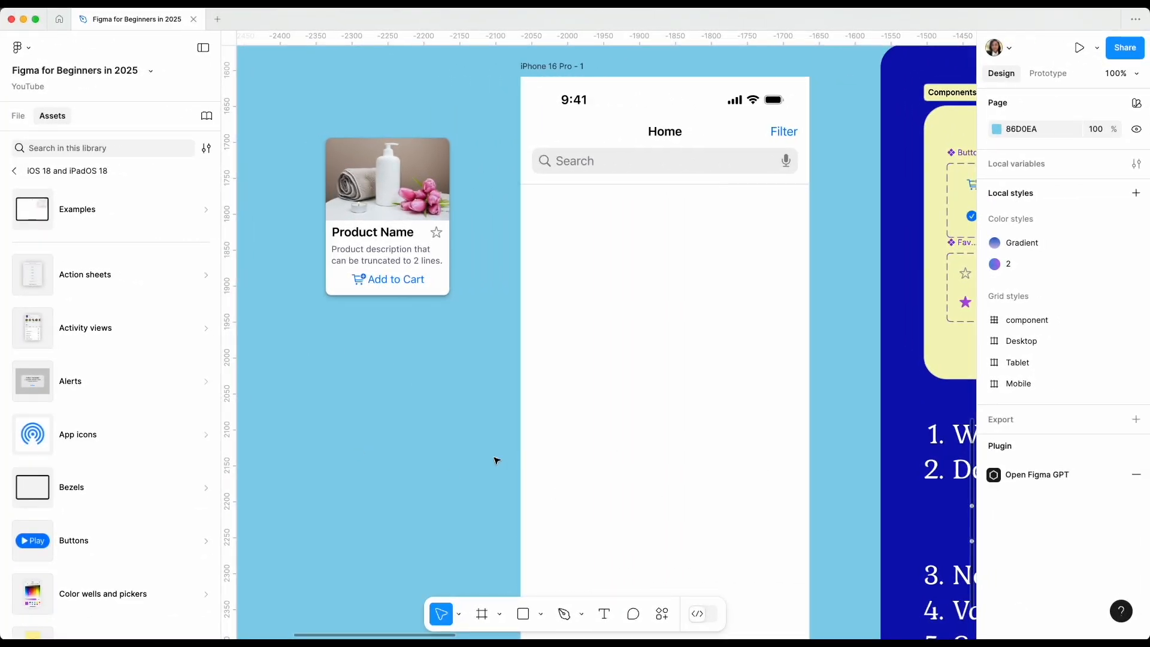
pyautogui.click(395, 201)
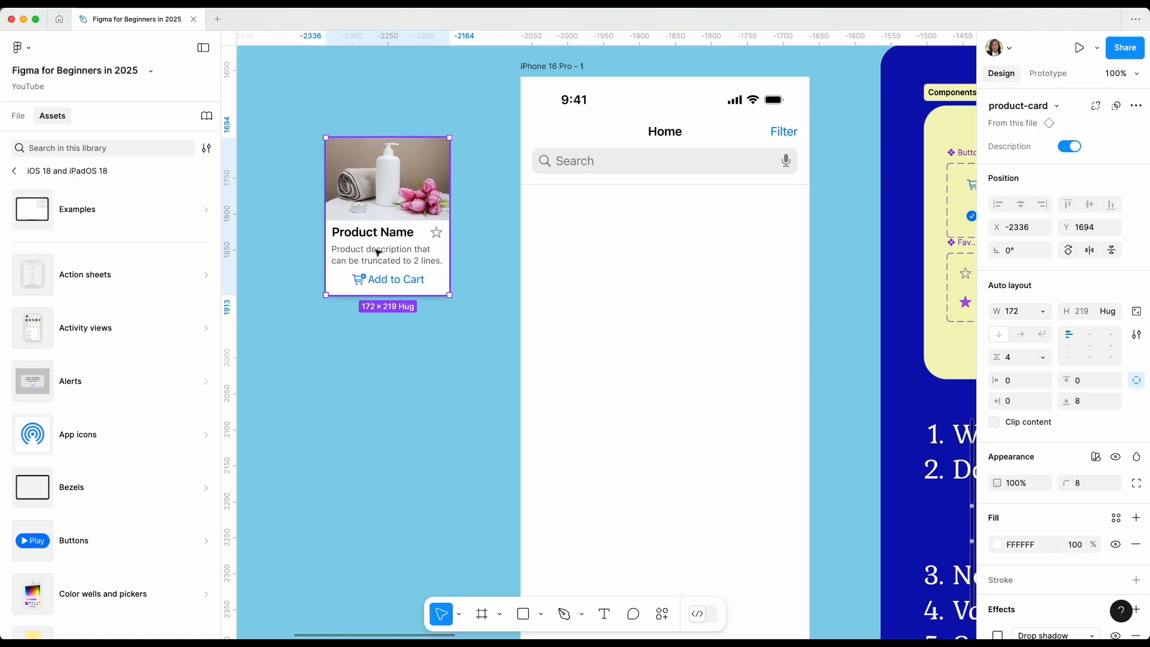
pyautogui.click(417, 267)
pyautogui.moveTo(418, 266); pyautogui.dragTo(712, 399)
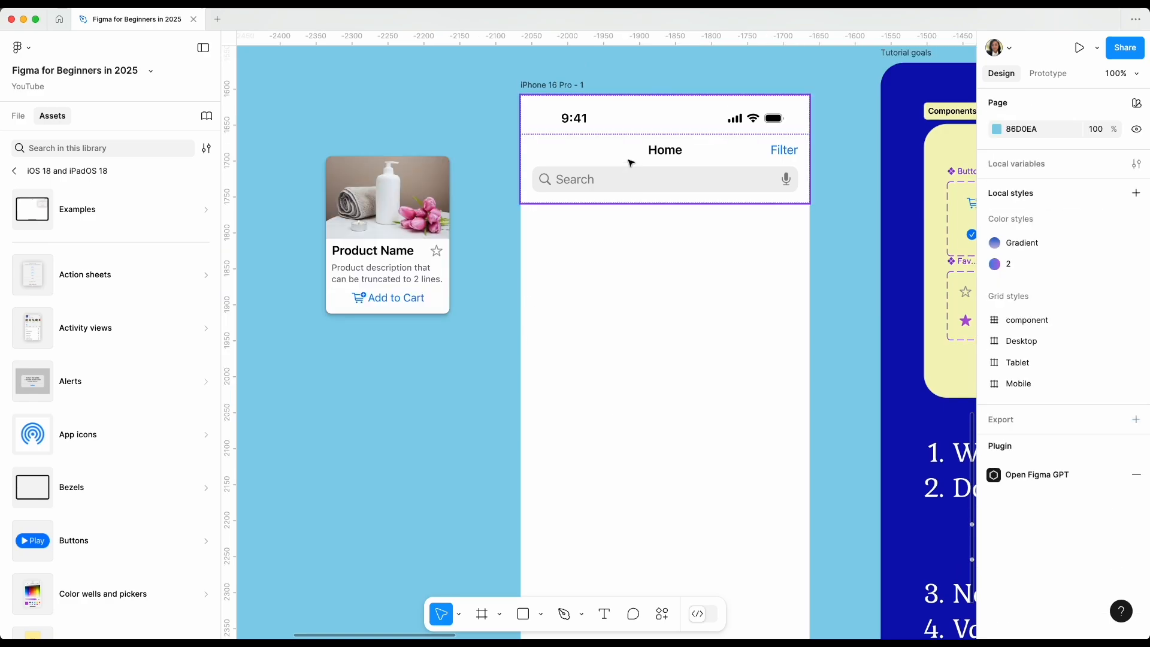
# Apply the Mobile grid style to the iPhone 16 Pro - 1 frame as its layout grid.
pyautogui.click(560, 85)
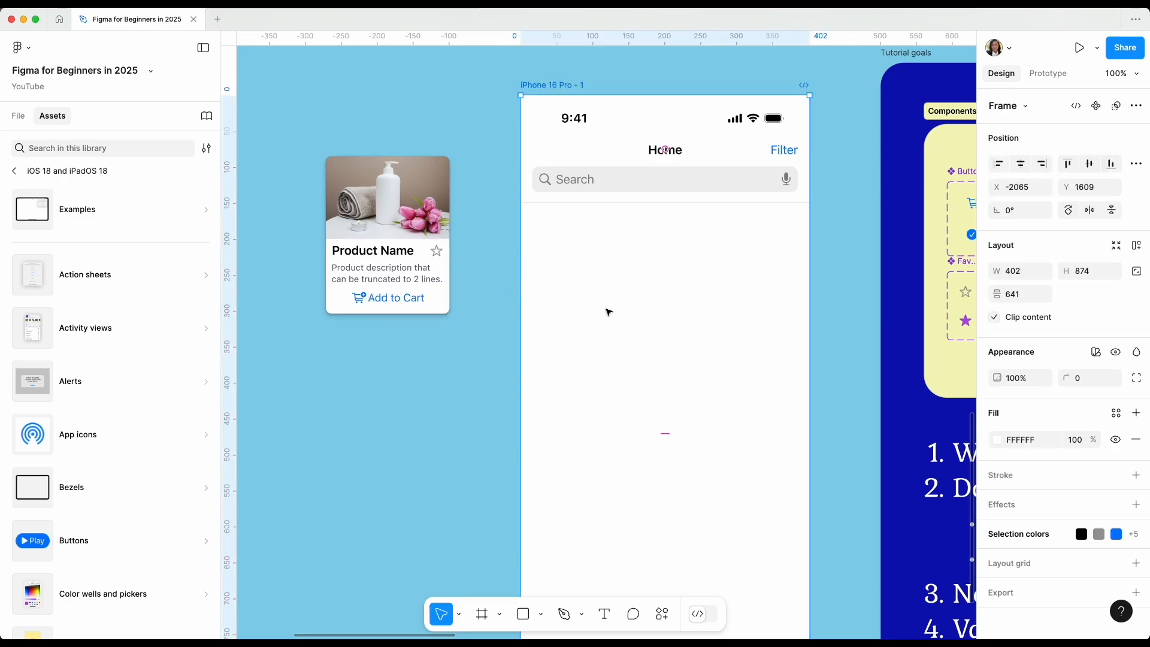
pyautogui.scroll(-1, 609, 312)
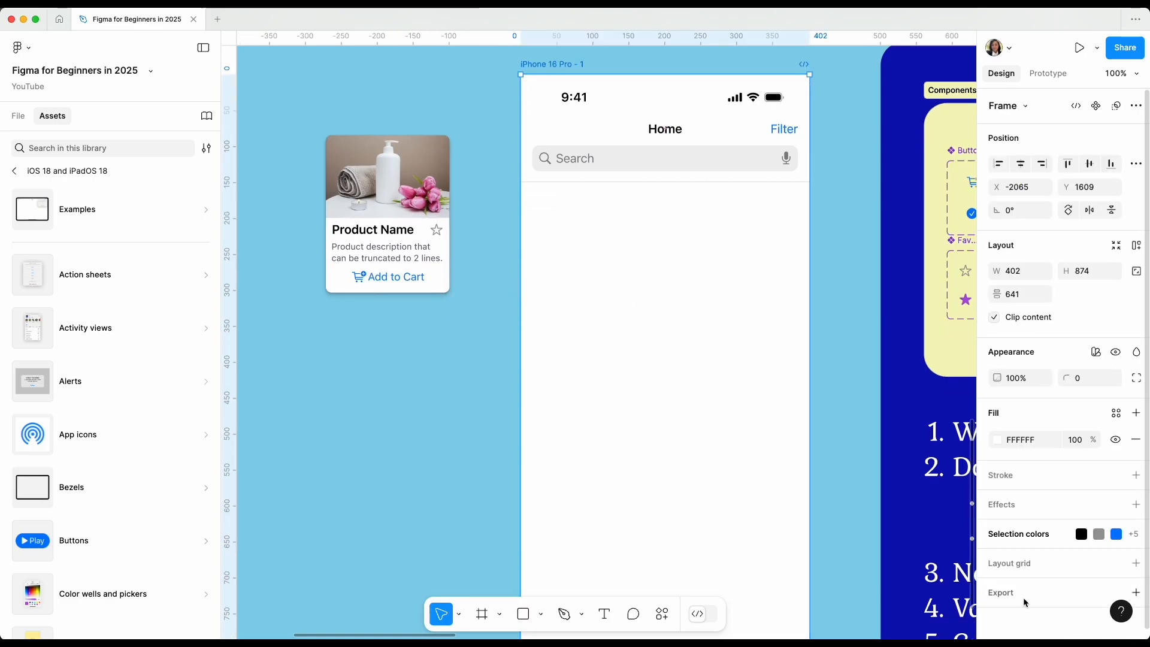
pyautogui.click(838, 419)
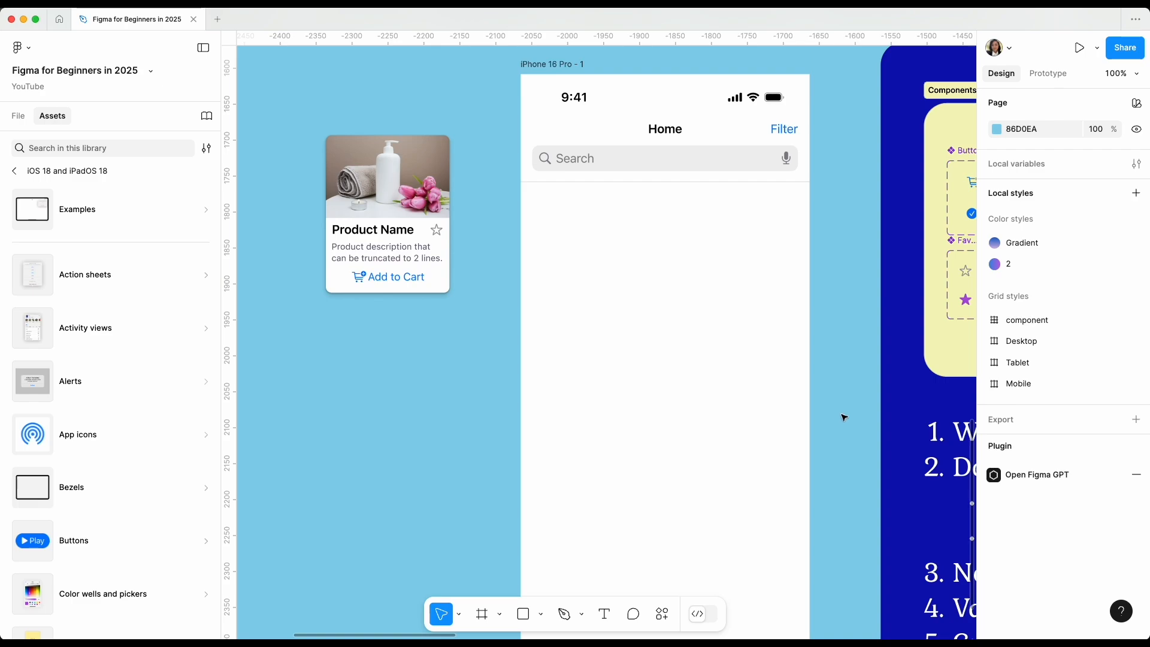
pyautogui.click(1013, 391)
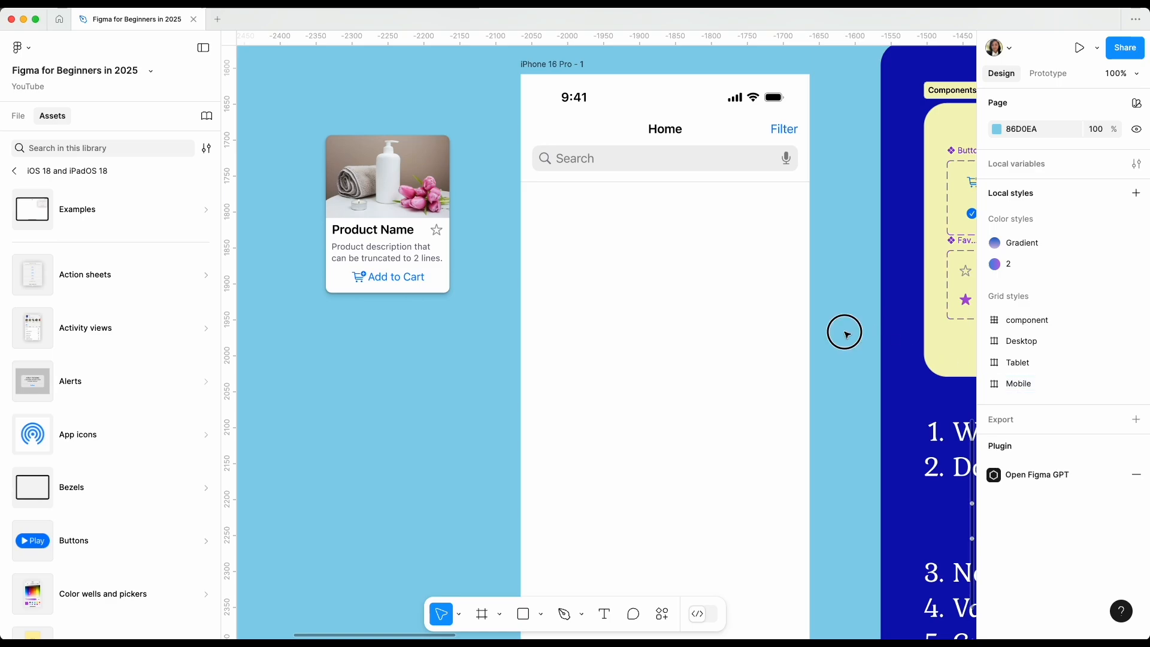
pyautogui.click(548, 65)
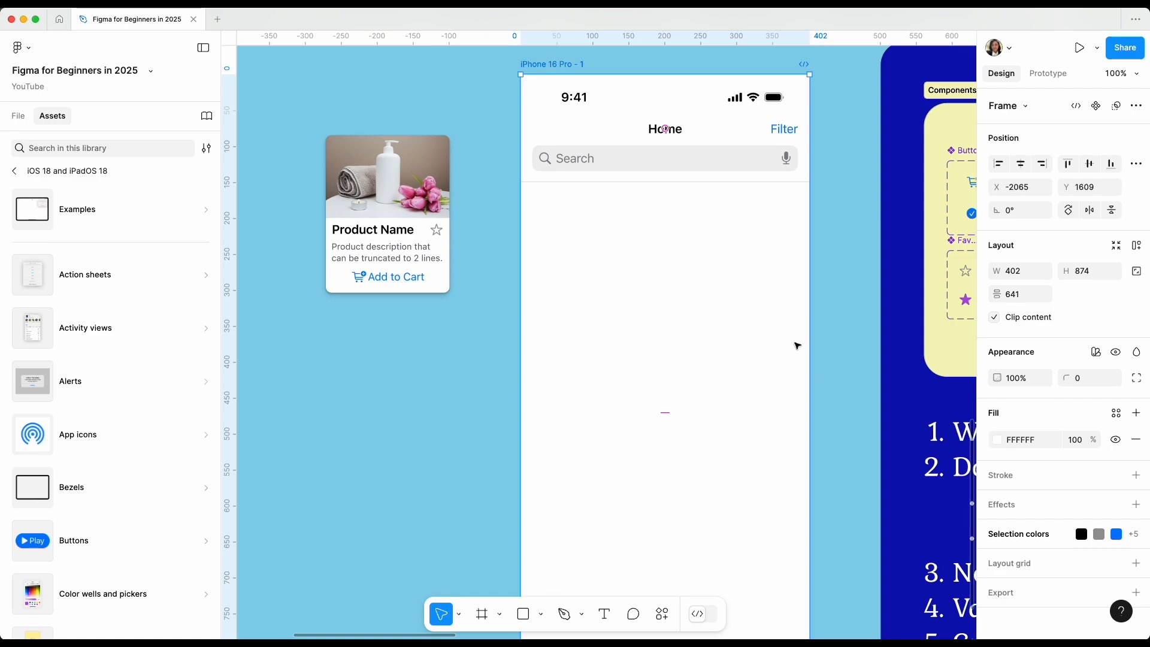
pyautogui.scroll(-1, 1066, 521)
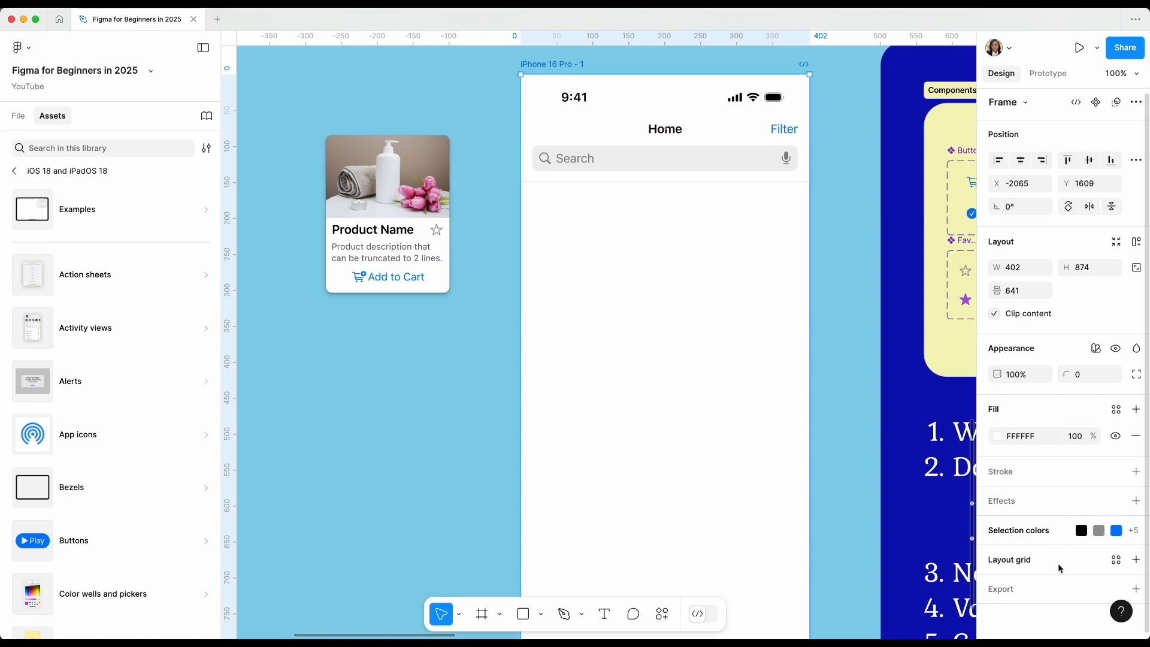
pyautogui.click(1116, 562)
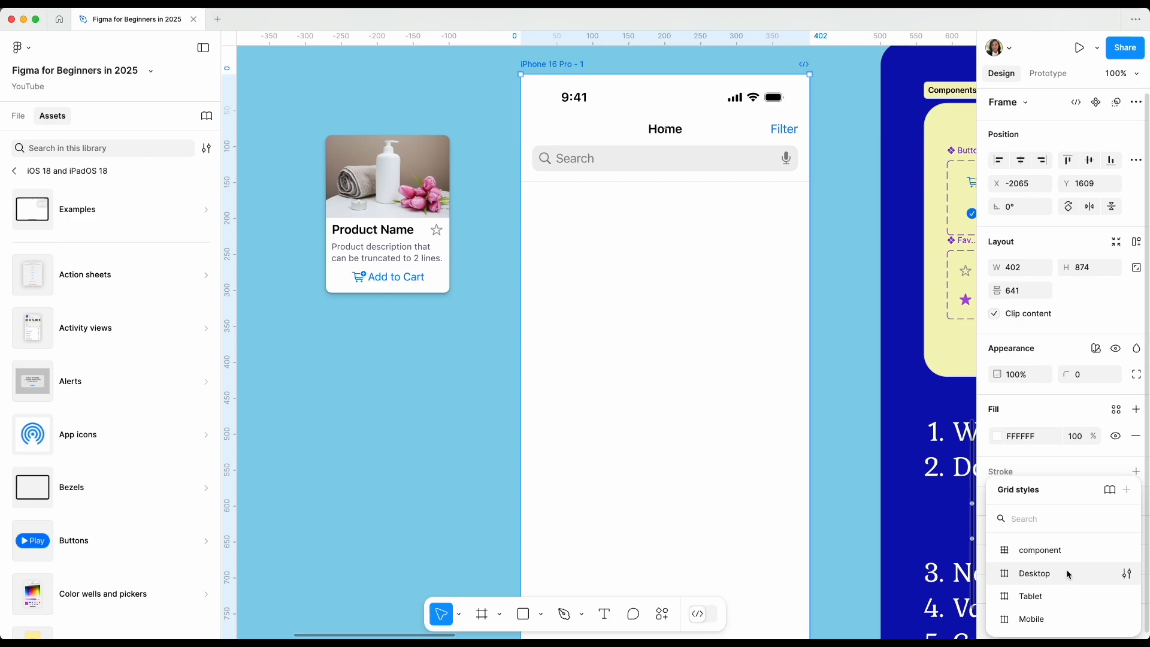
pyautogui.click(1057, 620)
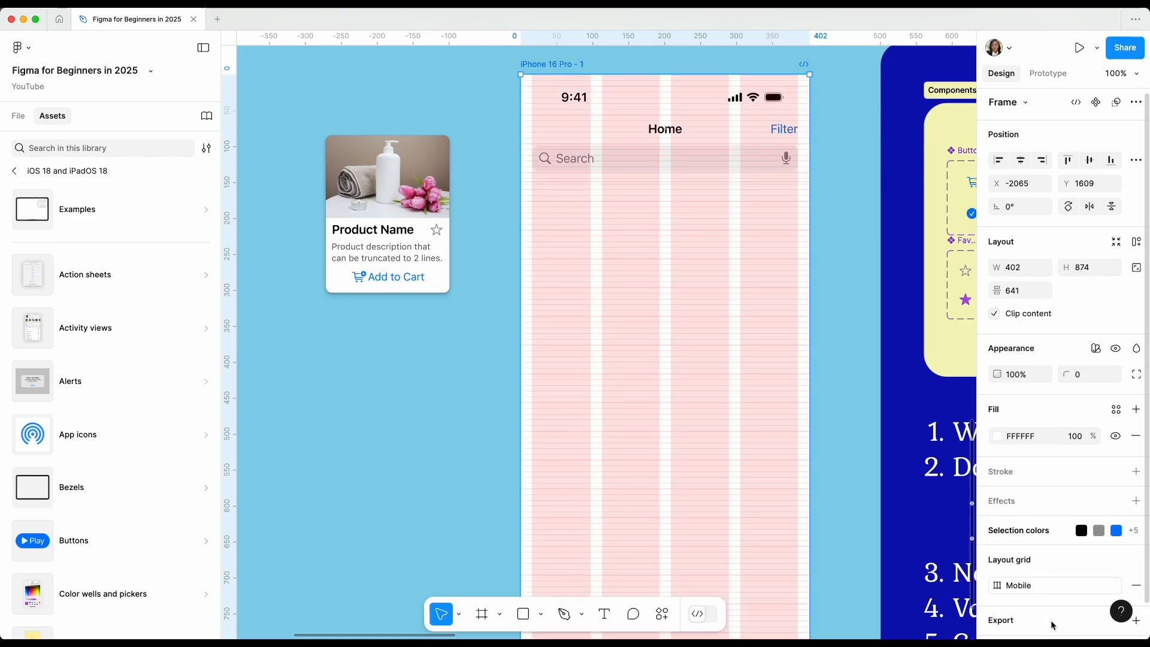
pyautogui.click(846, 401)
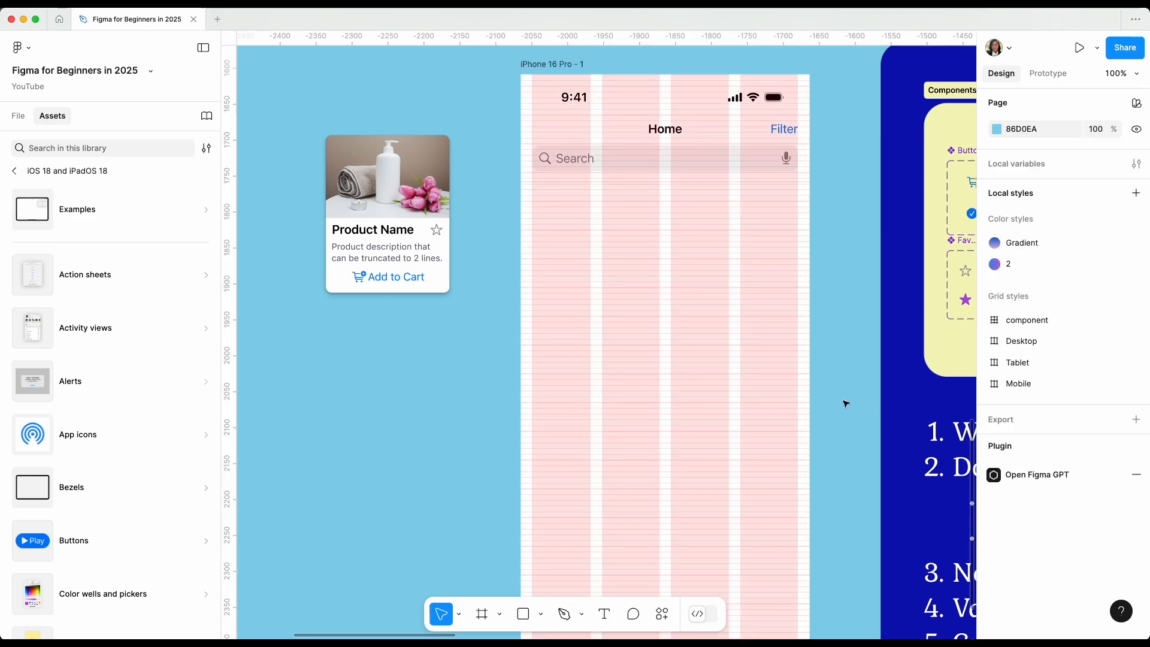
# Examine the layout grid's columns, gutters, margins and rows across the iPhone 16 Pro - 1 frame at close range.
pyautogui.scroll(1, 844, 401)
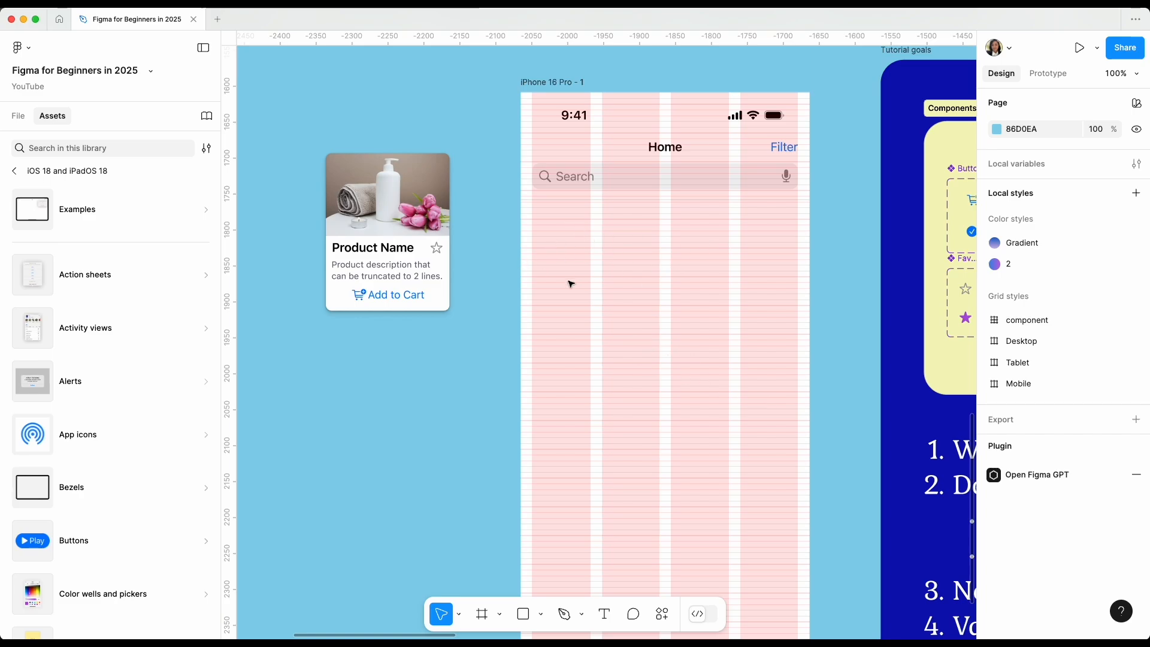
pyautogui.press('+')
pyautogui.scroll(5, 570, 282)
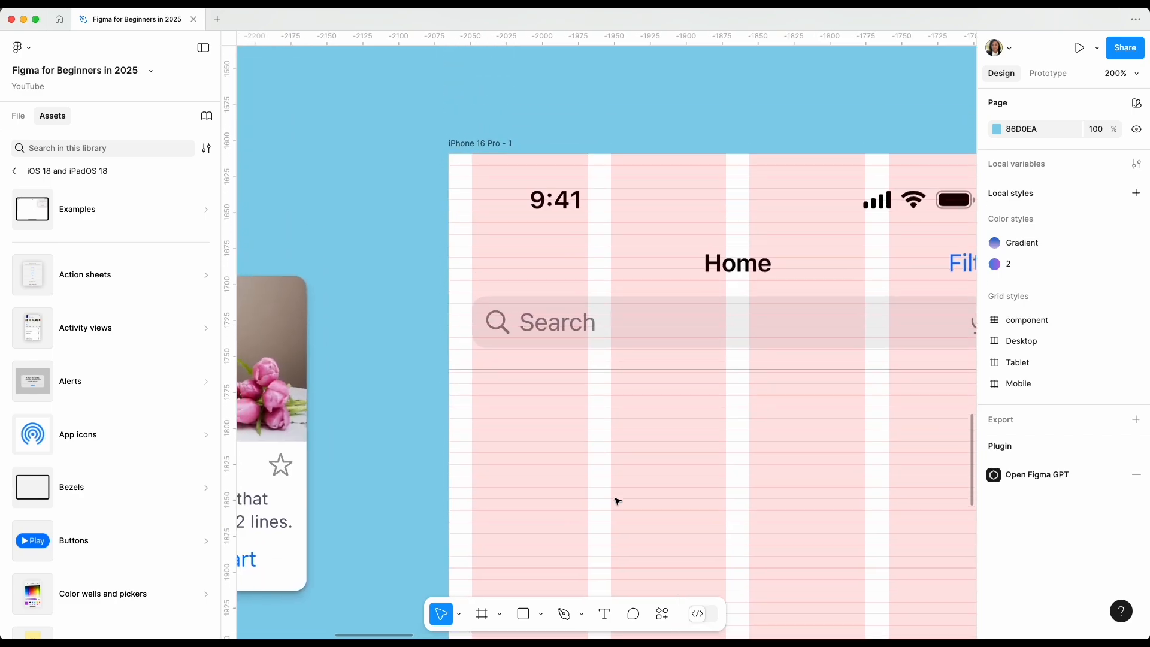
pyautogui.scroll(-1, 617, 500)
pyautogui.hscroll(-1, 618, 500)
pyautogui.scroll(-2, 754, 467)
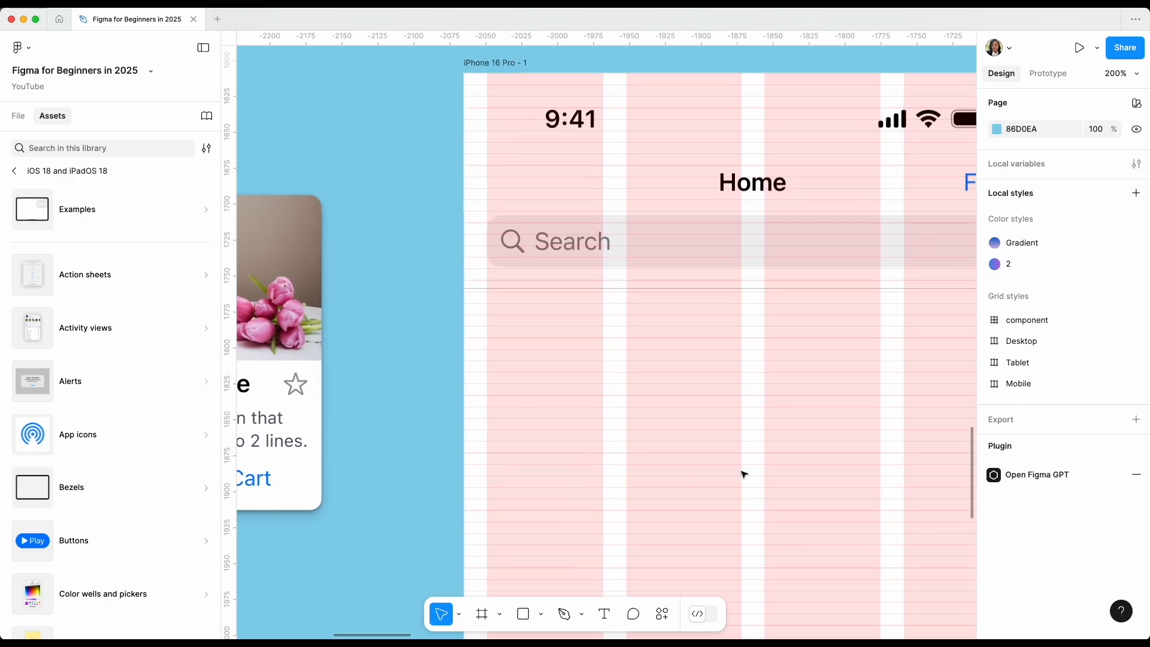
pyautogui.scroll(-5, 670, 486)
pyautogui.hscroll(2, 670, 485)
pyautogui.scroll(-1, 671, 484)
pyautogui.press('-')
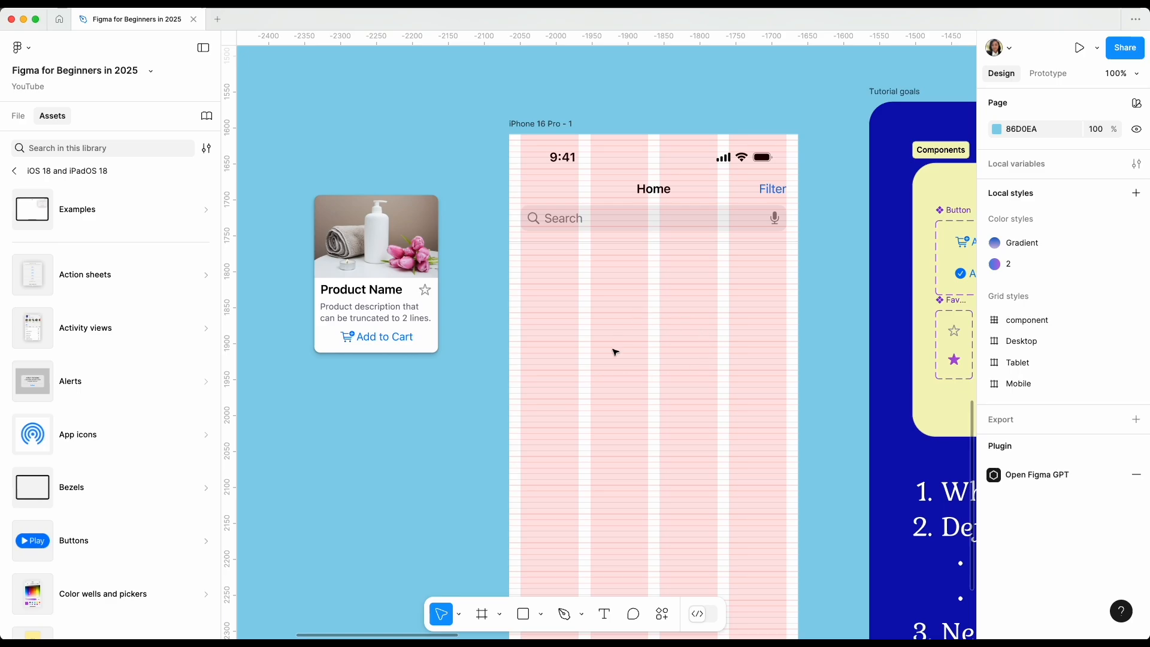
pyautogui.scroll(-5, 655, 348)
pyautogui.scroll(6, 656, 350)
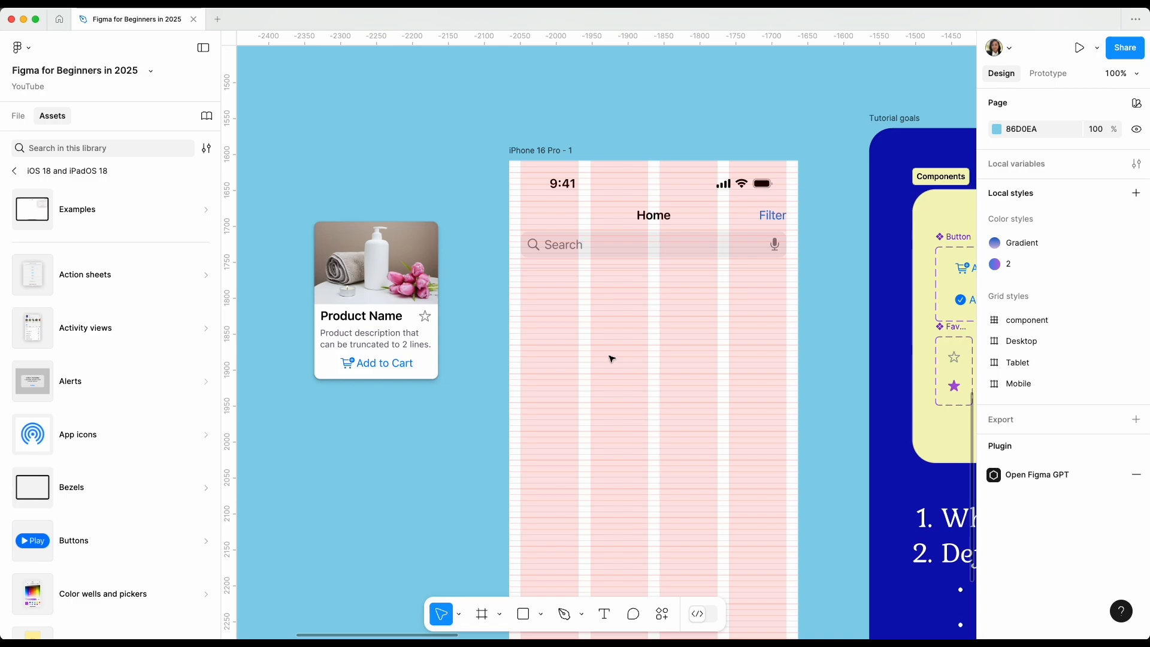
# Draw a rectangle about 177 × 156 at X 16, Y 184 below the search bar, spanning the first two grid columns.
pyautogui.press('r')
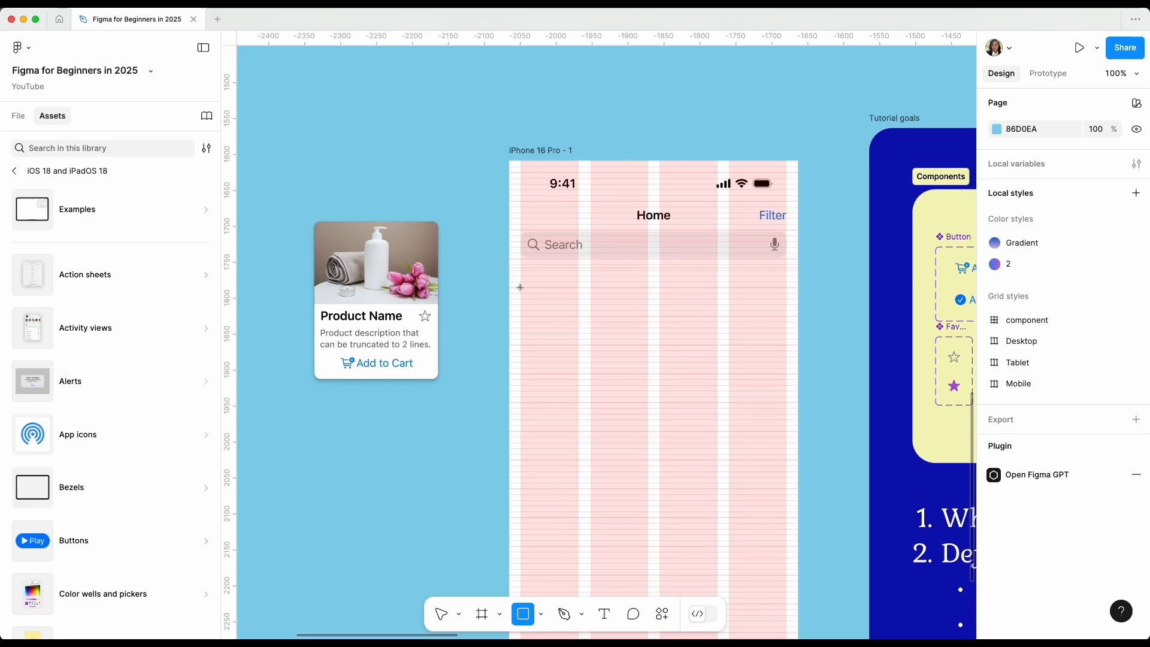
pyautogui.press('super+equal')
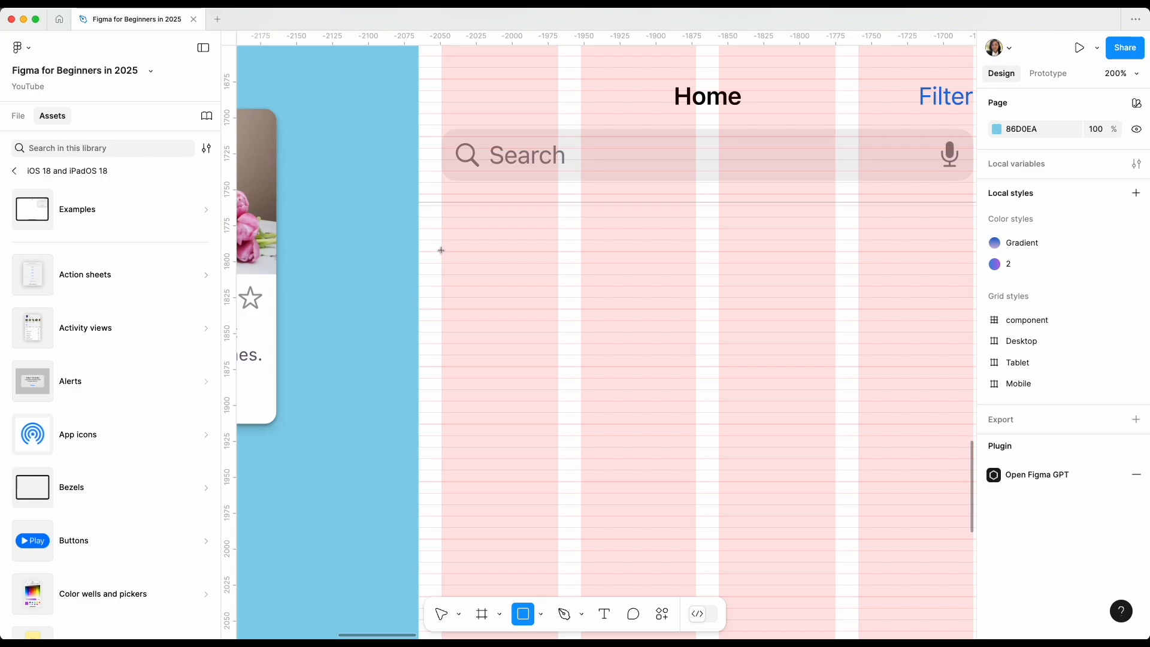
pyautogui.moveTo(442, 250)
pyautogui.mouseDown()
pyautogui.moveTo(469, 304)
pyautogui.moveTo(626, 442)
pyautogui.moveTo(662, 496)
pyautogui.moveTo(713, 469)
pyautogui.moveTo(696, 475)
pyautogui.mouseUp()
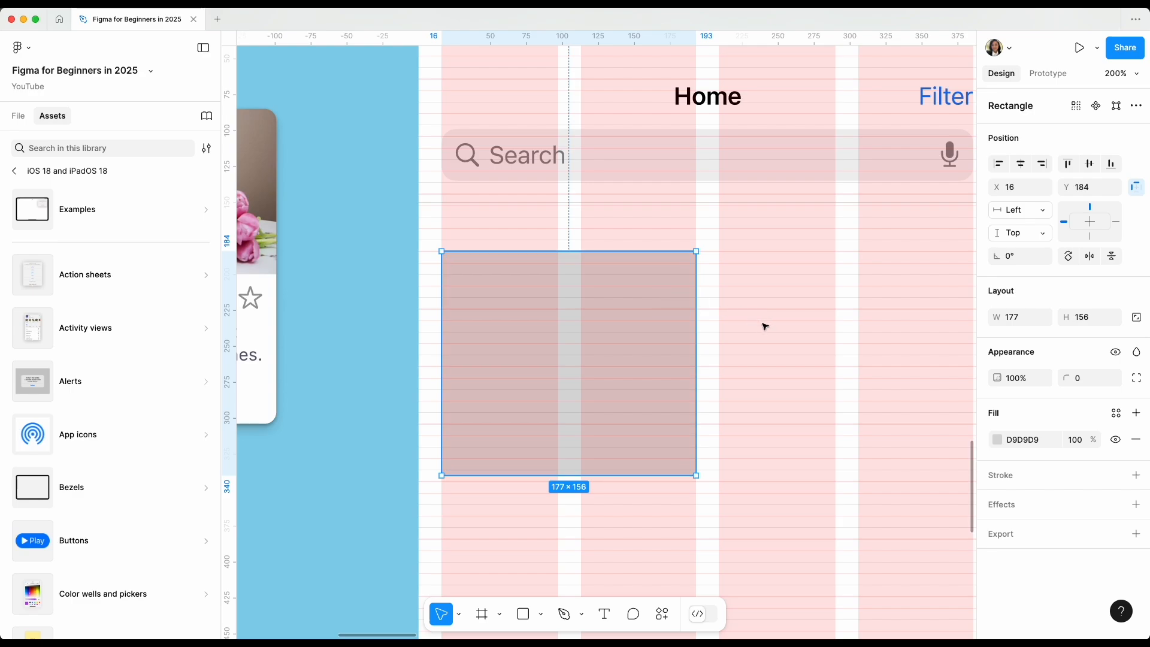
# Duplicate the rectangle across to X 209, Y 184 so the copy spans the last two grid columns.
pyautogui.hscroll(4, 760, 325)
pyautogui.scroll(-1, 760, 326)
pyautogui.click(553, 279)
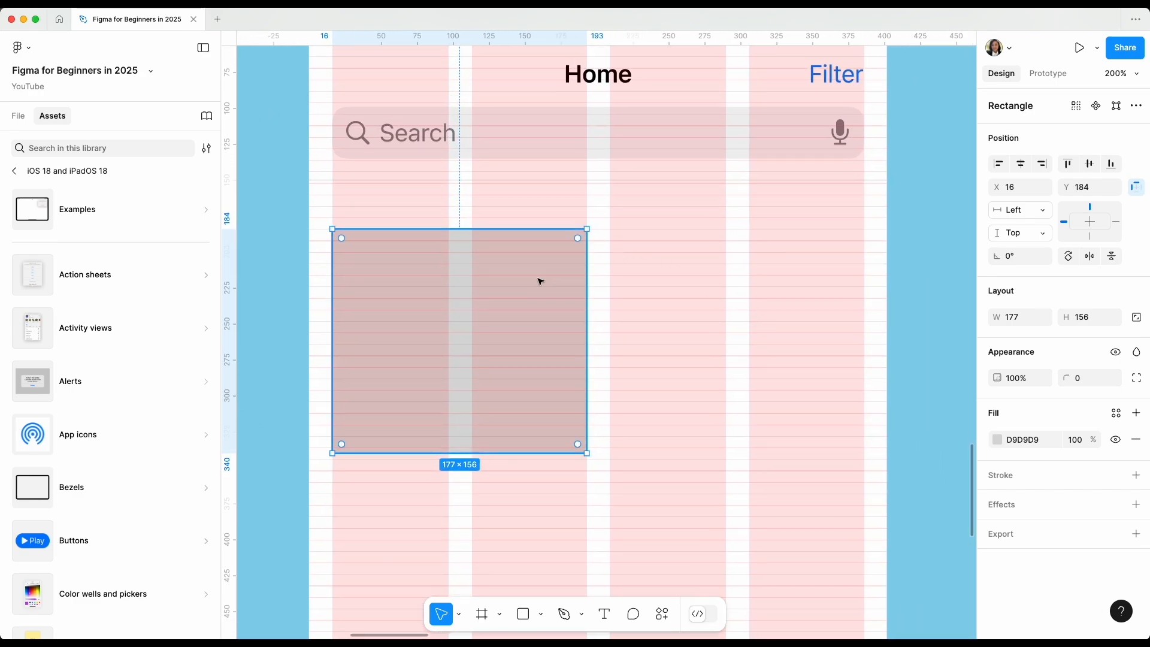
pyautogui.moveTo(539, 279); pyautogui.dragTo(821, 277)
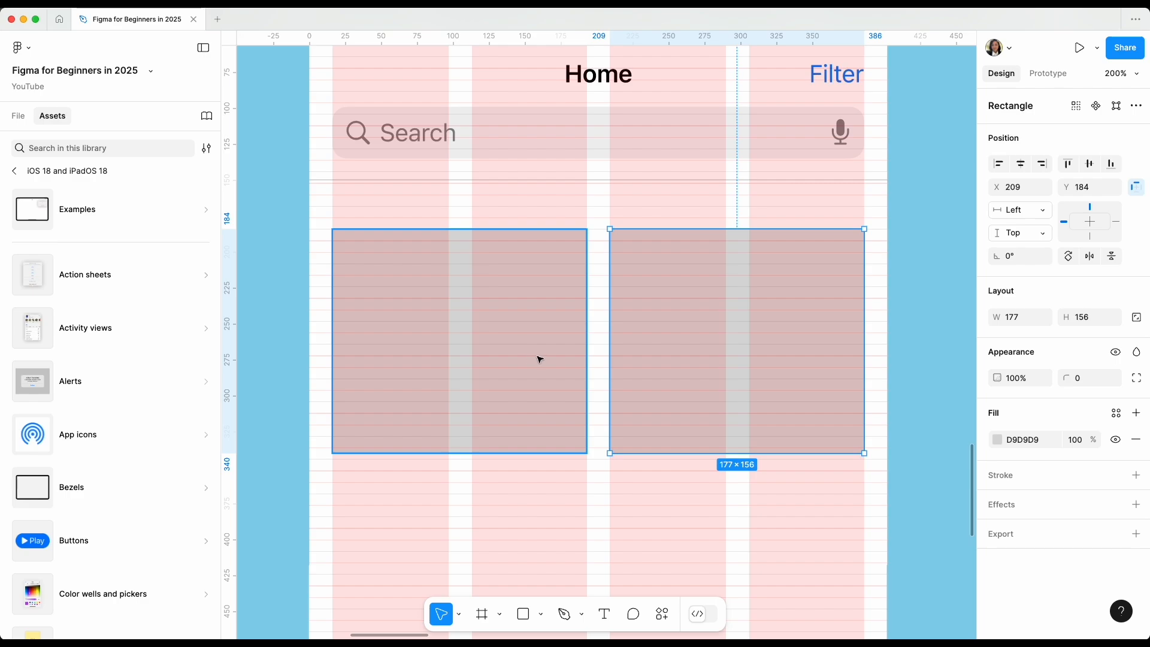
# Inspect how the first rectangle lines up with the grid columns and margin, and select the iPhone 16 Pro - 1 frame.
pyautogui.click(521, 340)
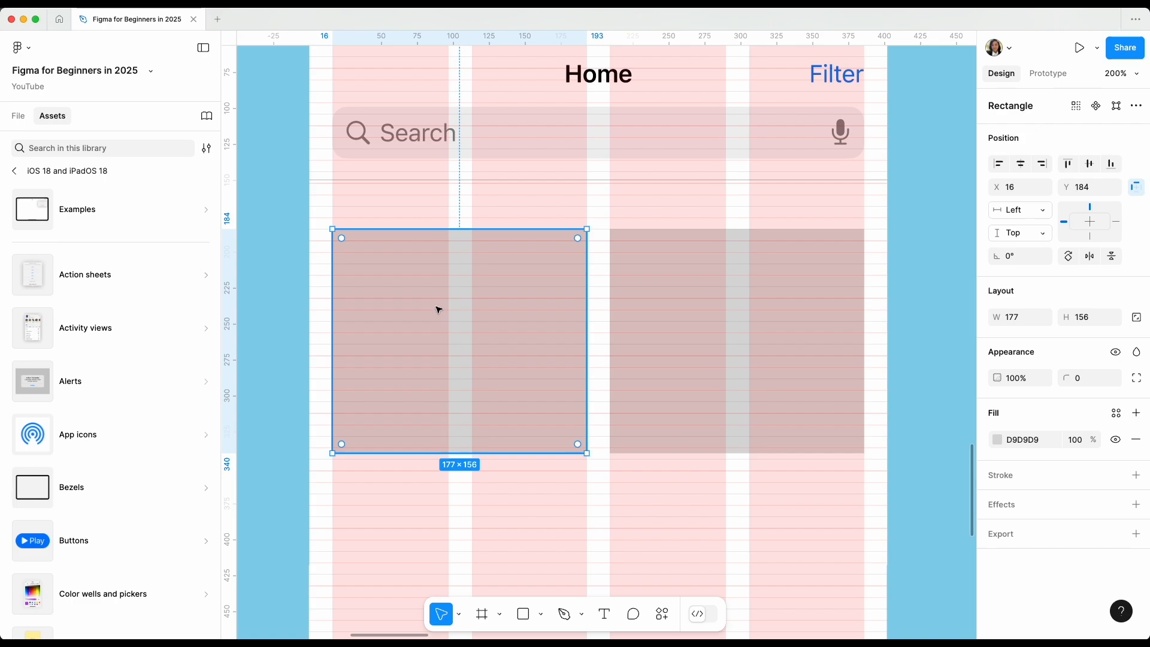
pyautogui.scroll(5, 438, 310)
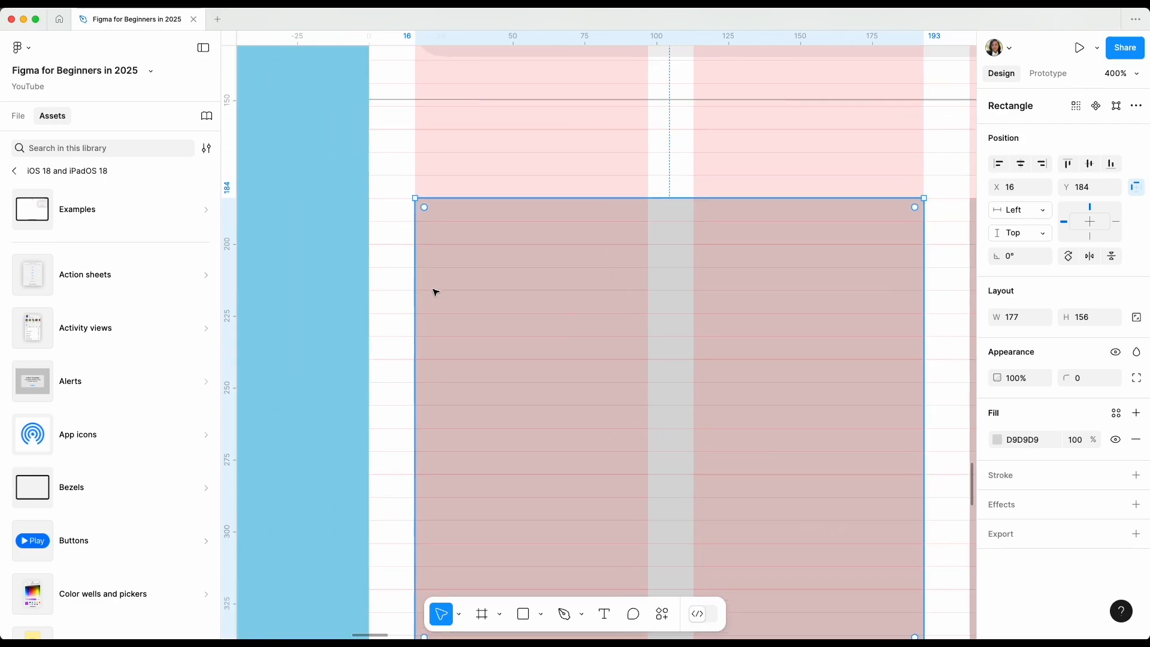
pyautogui.hscroll(-1, 443, 293)
pyautogui.hscroll(2, 543, 284)
pyautogui.click(743, 321)
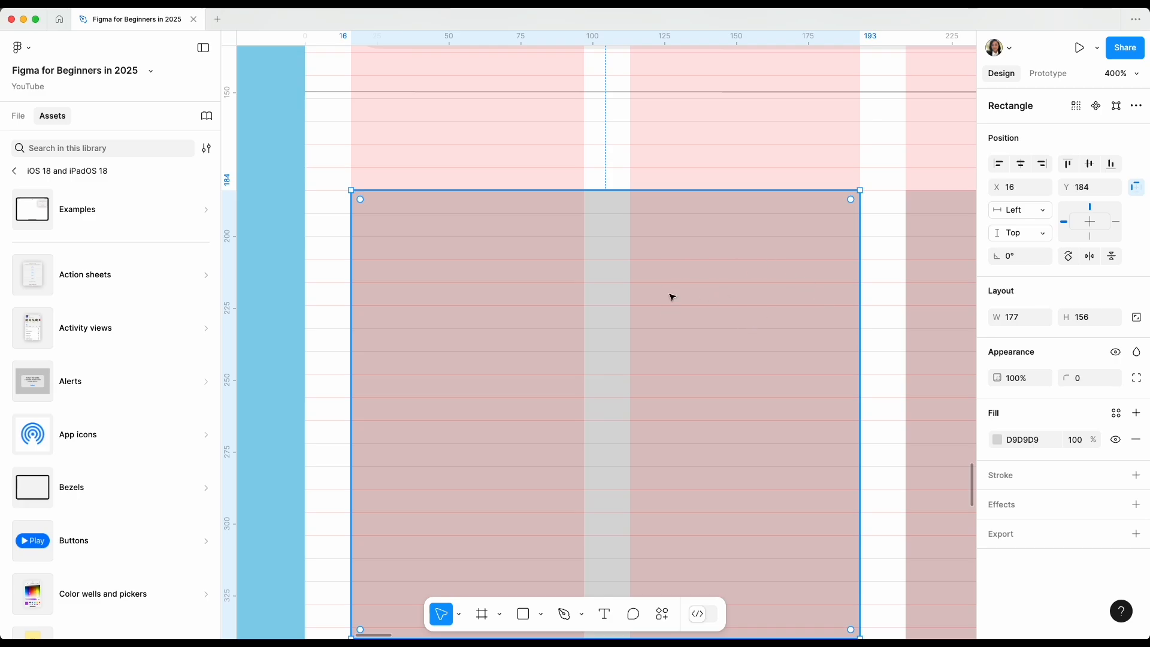
pyautogui.hotkey('shift', '0')
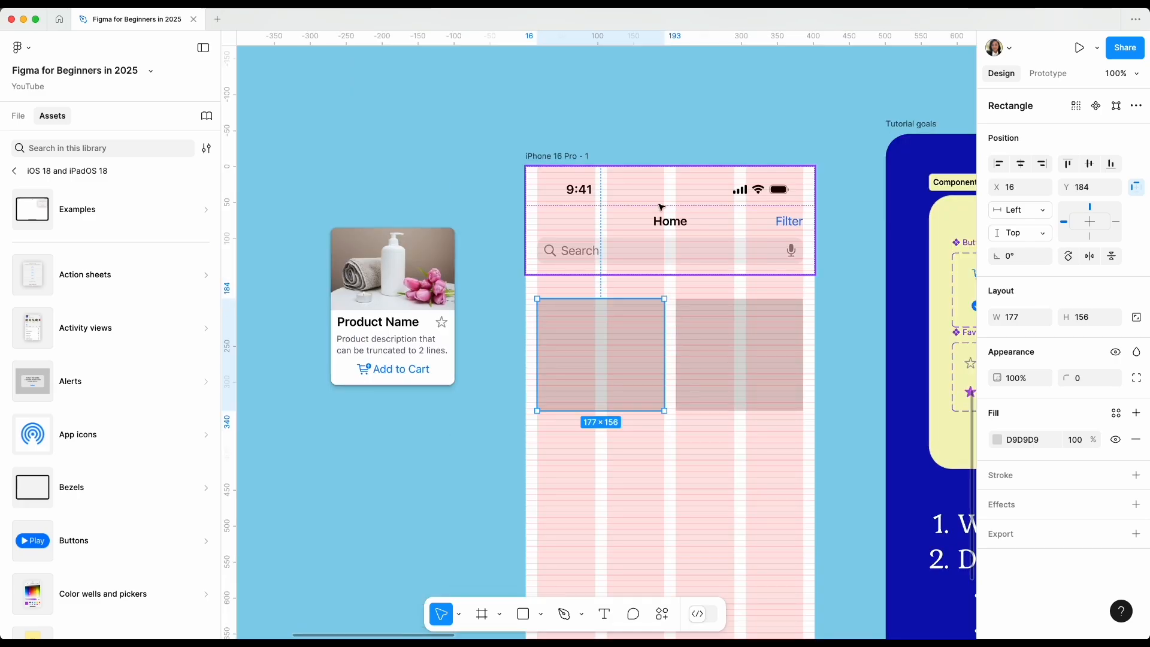
pyautogui.click(570, 152)
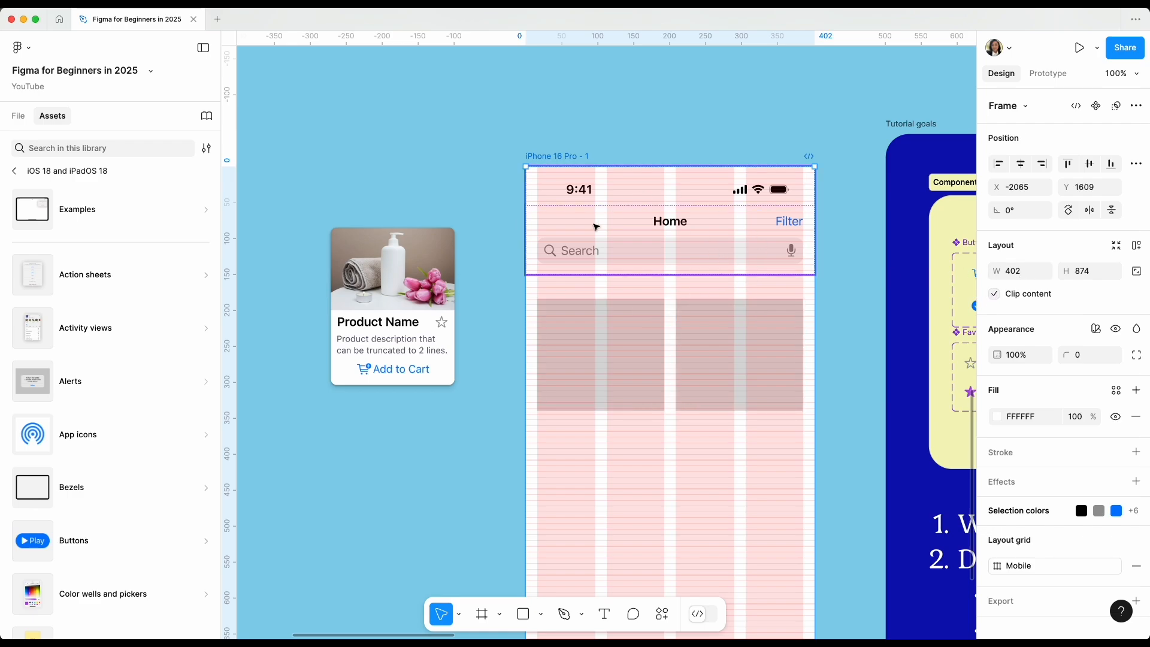
# Move the first placeholder rectangle out of the iPhone 16 Pro - 1 frame into Frame 12 beside the sample product card, at X 16, Y 72.
pyautogui.click(583, 341)
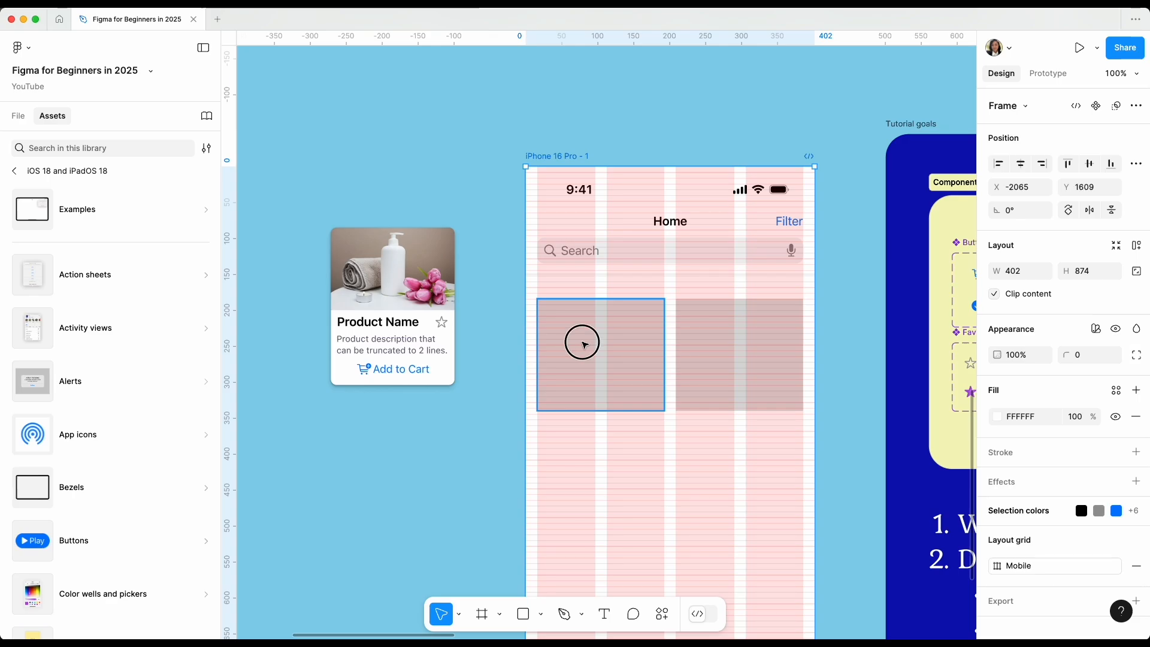
pyautogui.scroll(-5, 584, 344)
pyautogui.hscroll(-4, 584, 345)
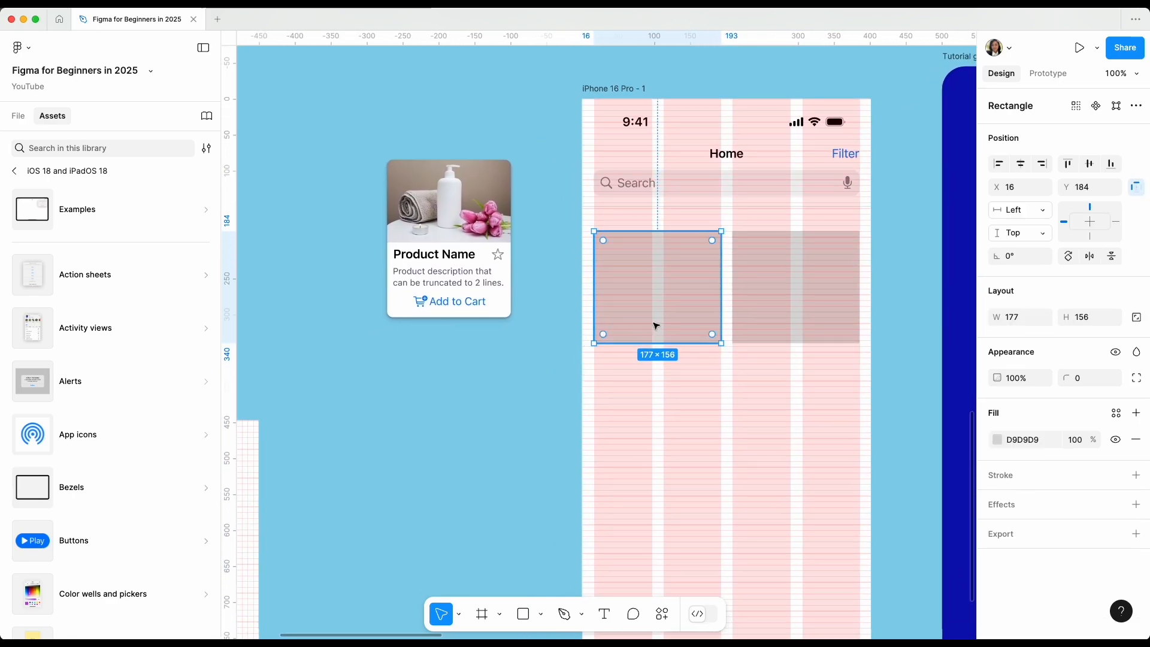
pyautogui.moveTo(656, 326); pyautogui.dragTo(449, 438)
pyautogui.scroll(-2, 449, 439)
pyautogui.hscroll(-2, 449, 438)
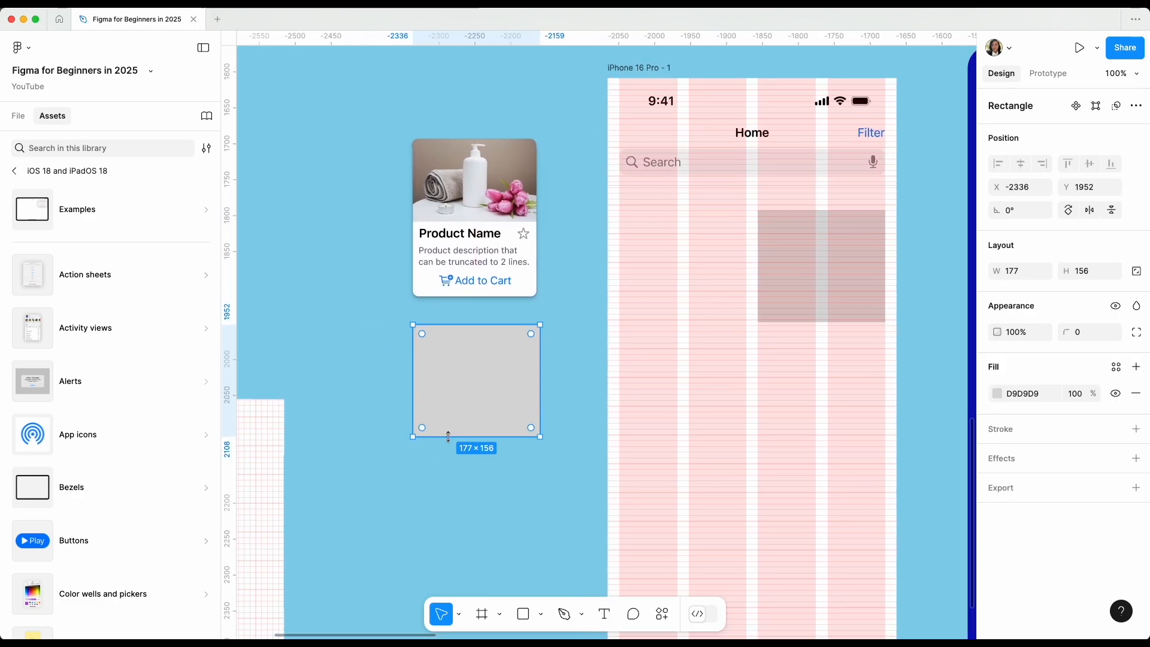
pyautogui.press('super+equal')
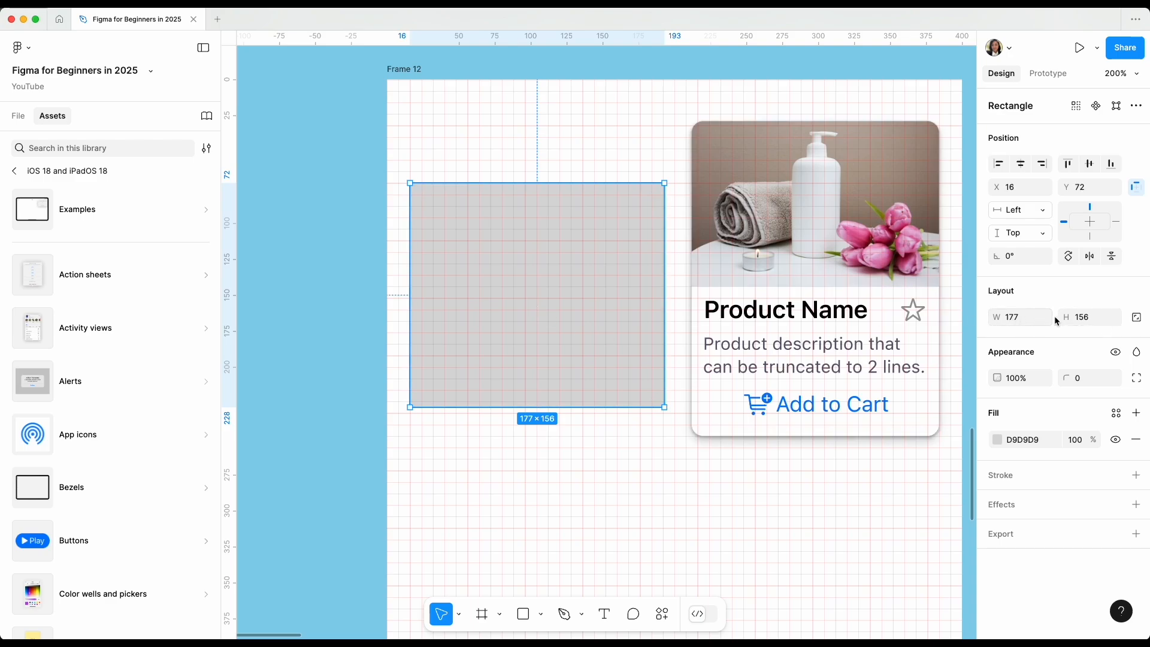
# Lock the rectangle's proportions and resize it to 161 × 142 at X 32, Y 72.
pyautogui.click(1018, 317)
pyautogui.click(1102, 325)
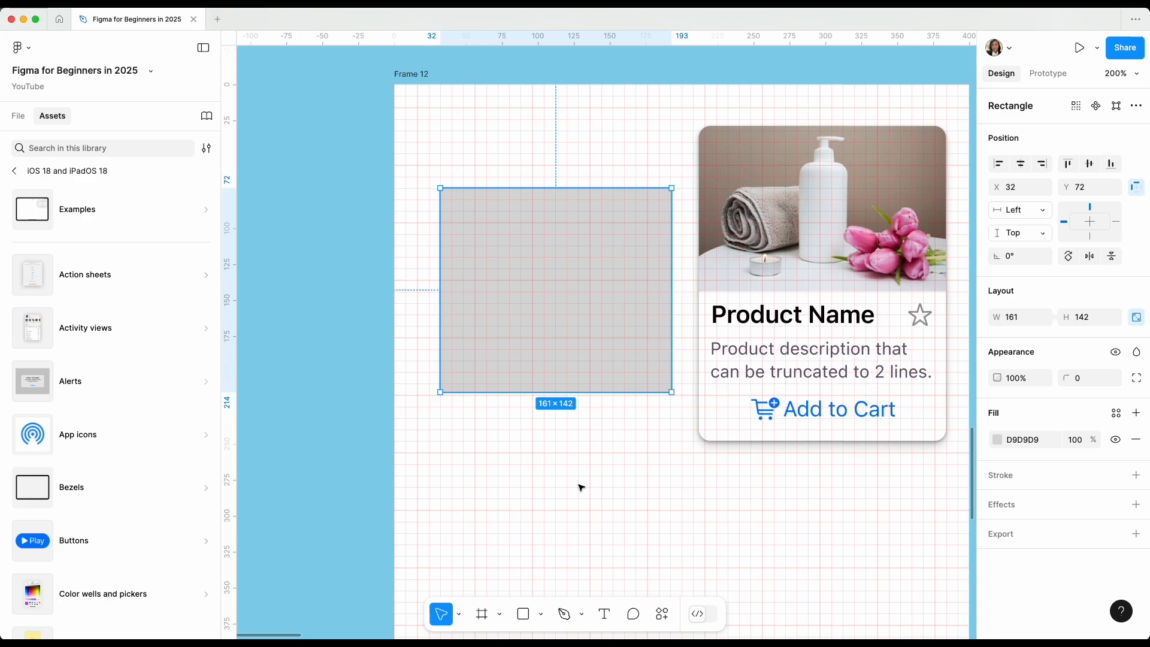
pyautogui.moveTo(585, 359)
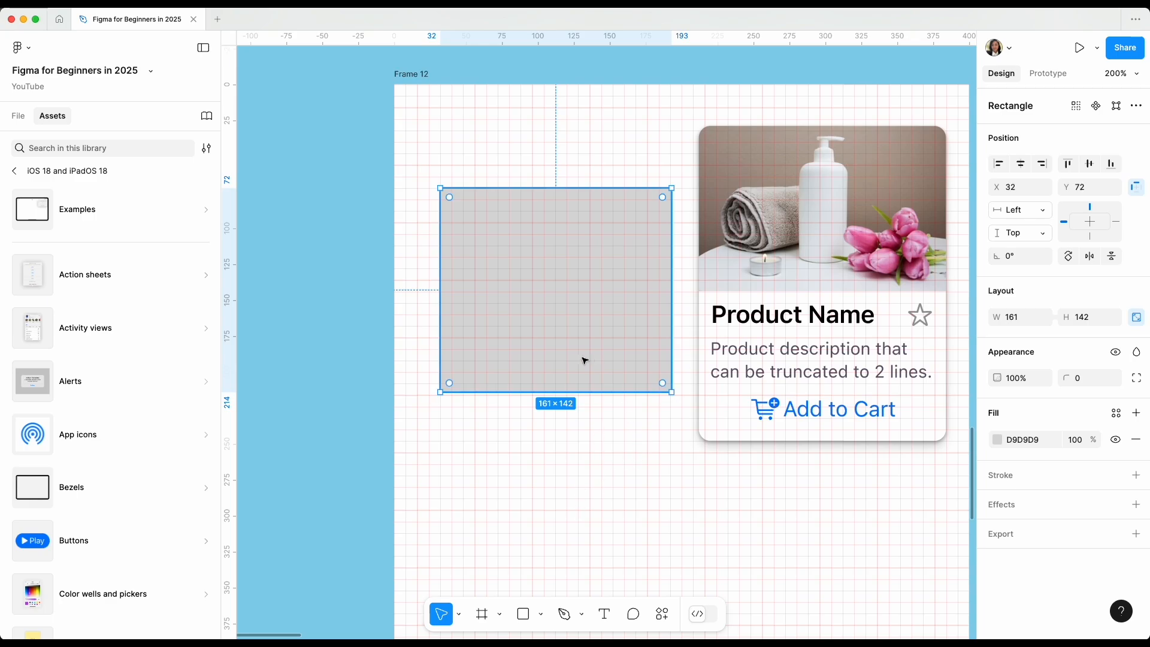
pyautogui.scroll(-2, 527, 315)
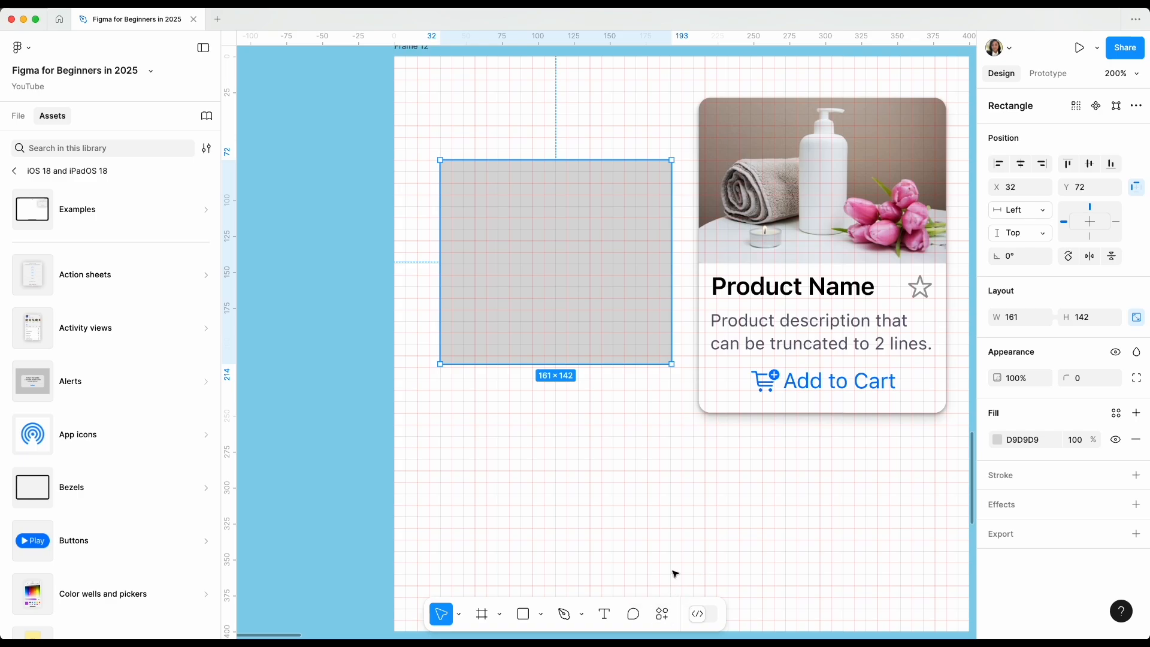
# Run the Aspect Ratio plugin on the rectangle and move its window clear of the assets list.
pyautogui.click(662, 614)
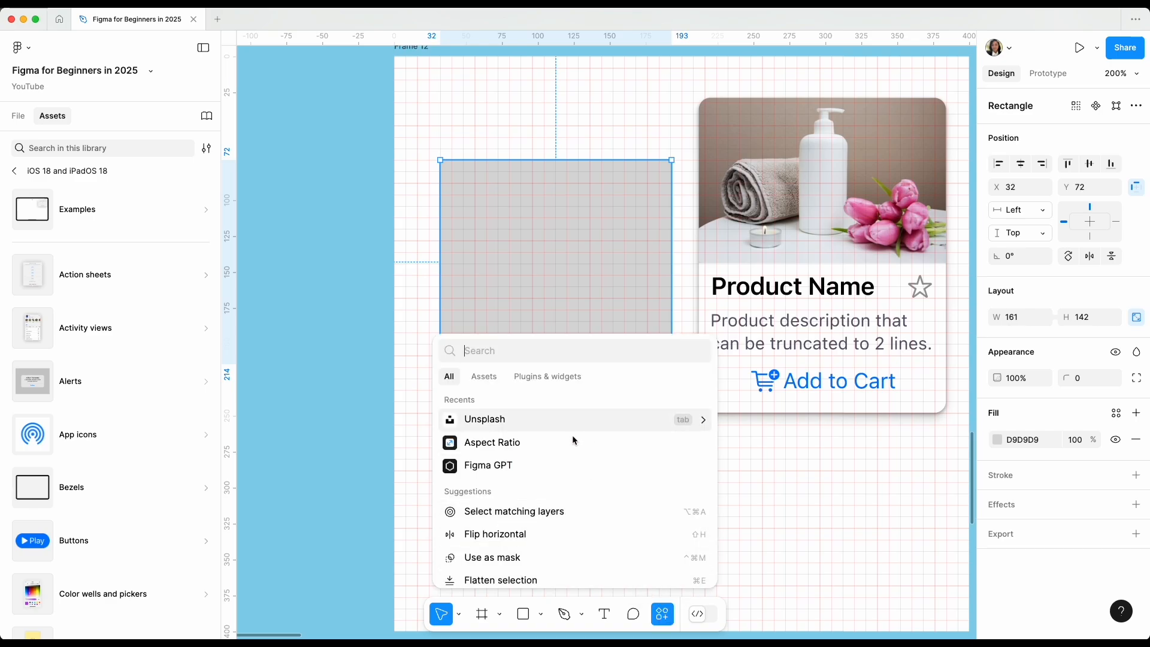
pyautogui.click(557, 376)
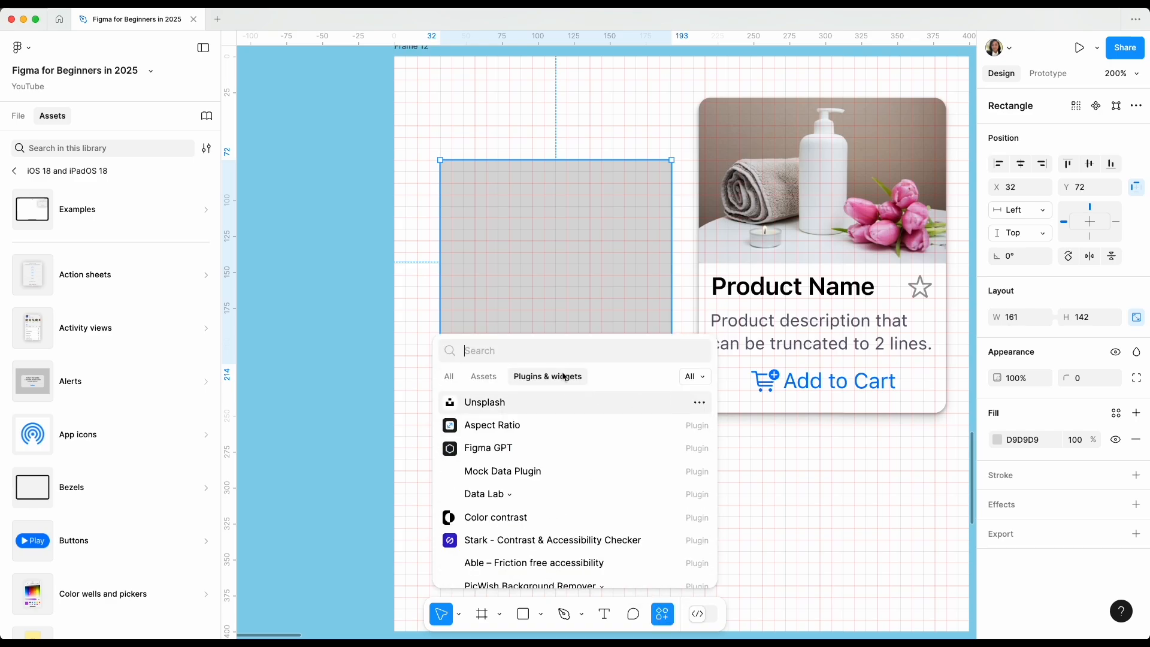
pyautogui.click(522, 351)
pyautogui.click(496, 429)
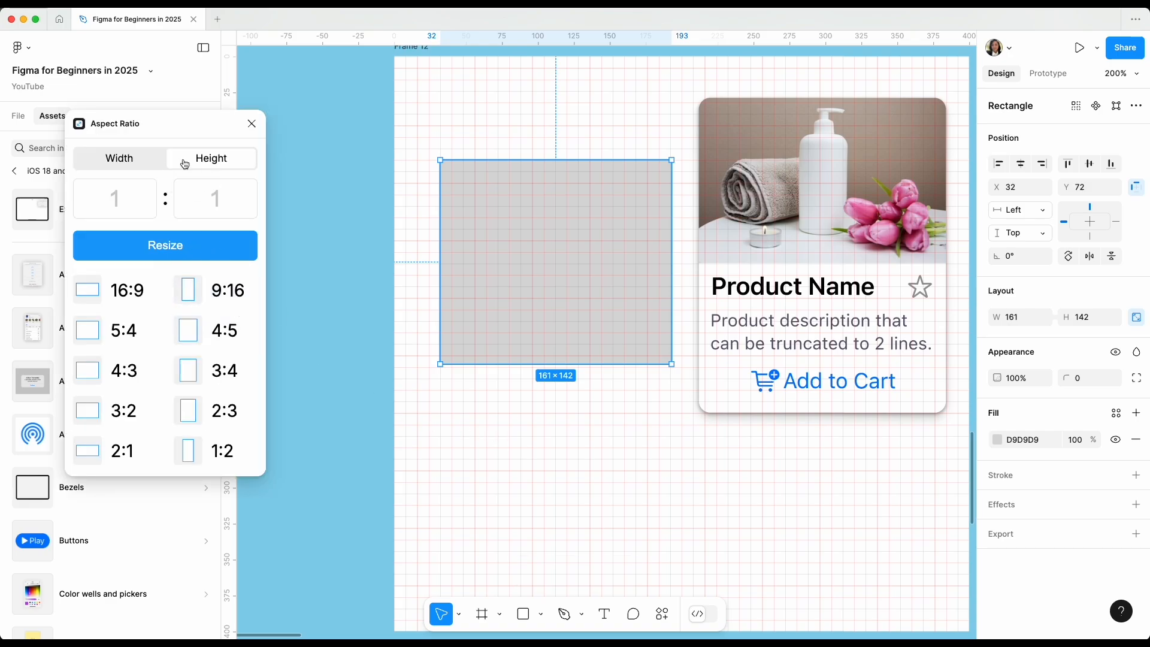
pyautogui.moveTo(164, 127); pyautogui.dragTo(286, 77)
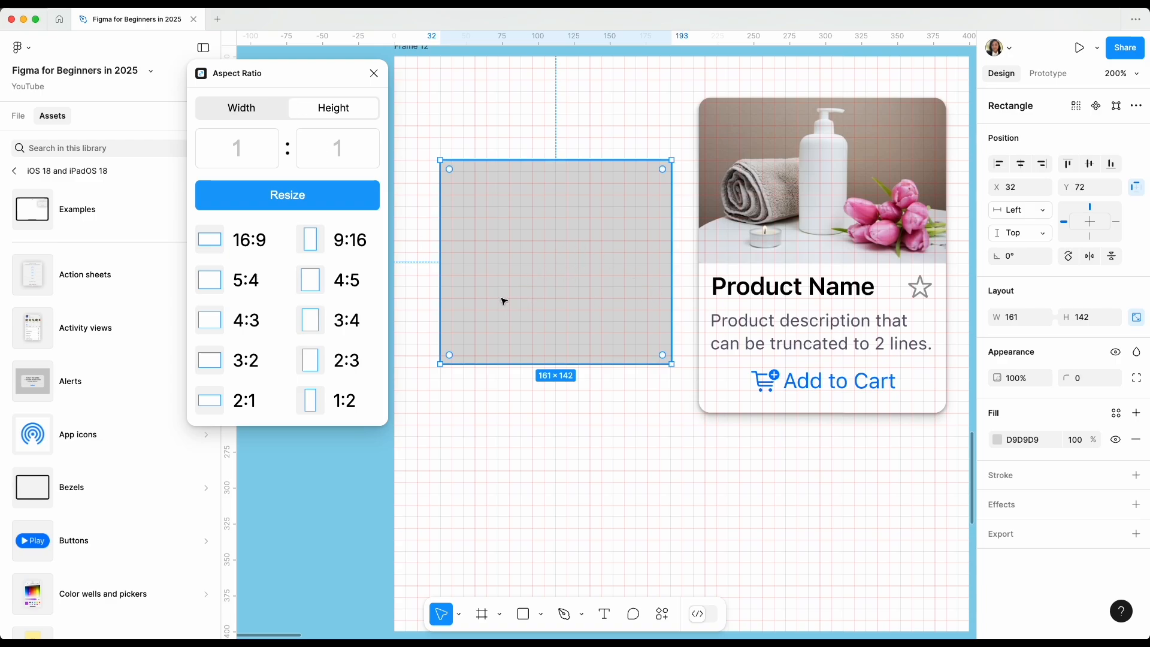
# Try the 9:16 and 5:4 ratios, resize the rectangle to 3:2 (177 × 118), close the plugin and lock the rectangle's proportions.
pyautogui.click(347, 239)
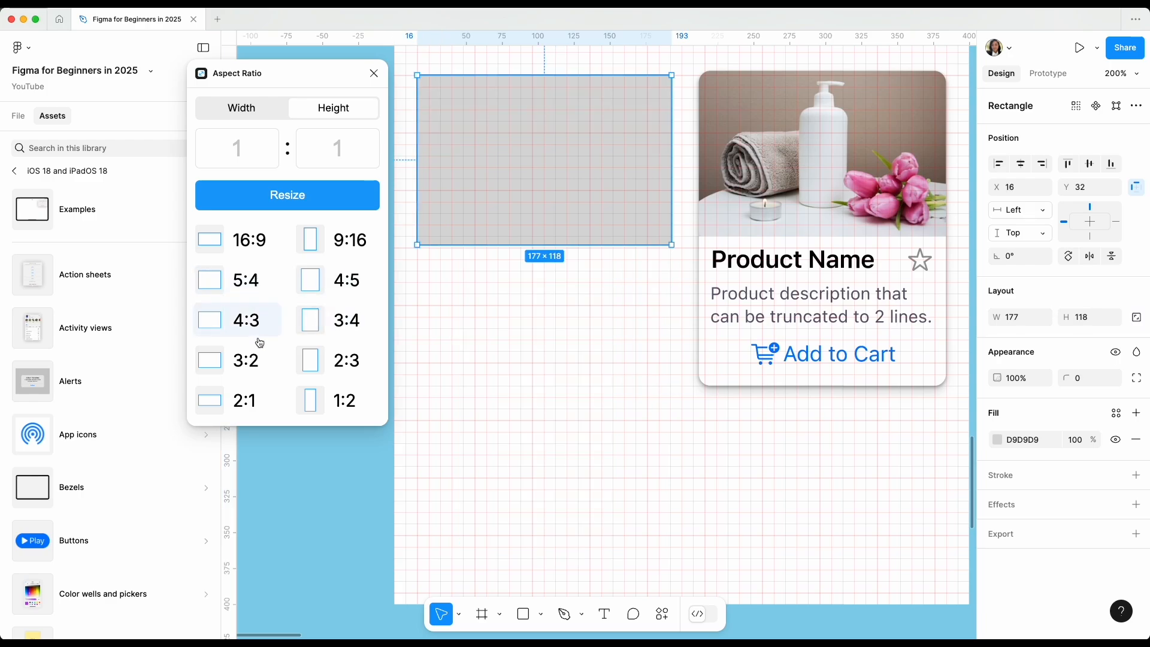
pyautogui.click(253, 287)
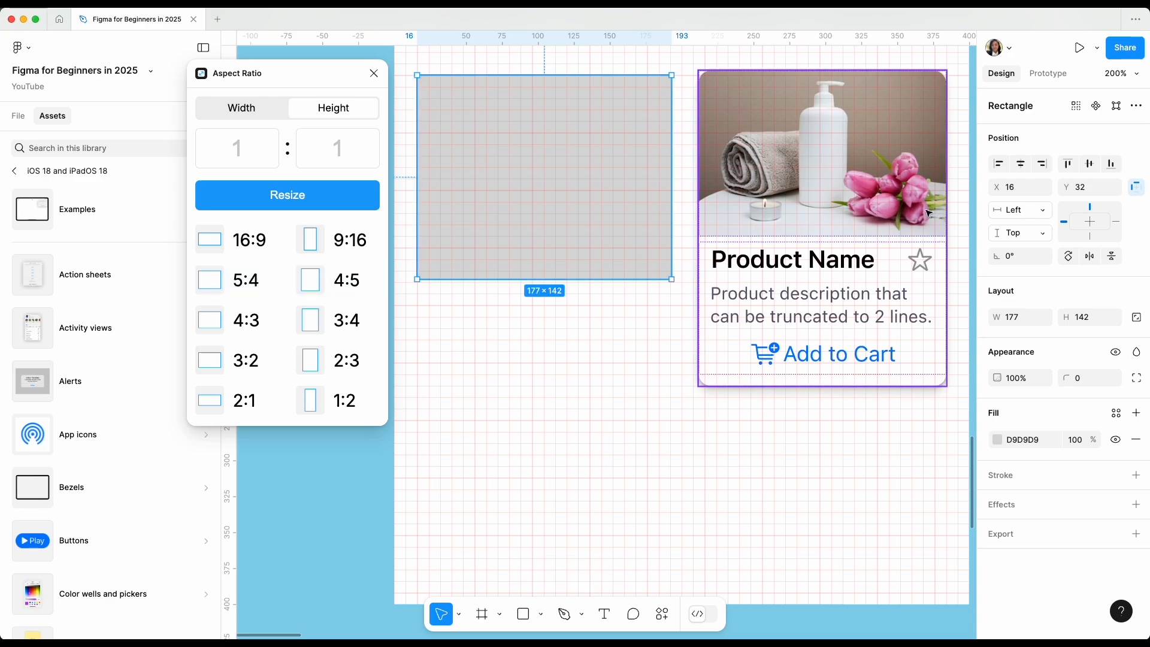
pyautogui.click(247, 360)
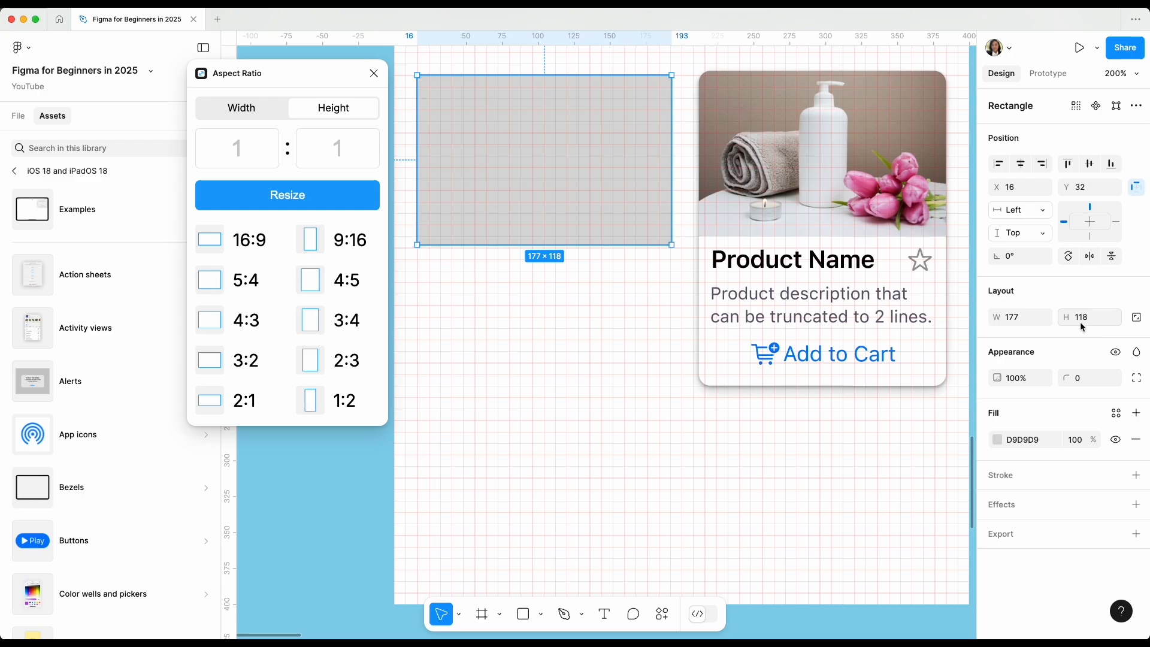
pyautogui.click(373, 73)
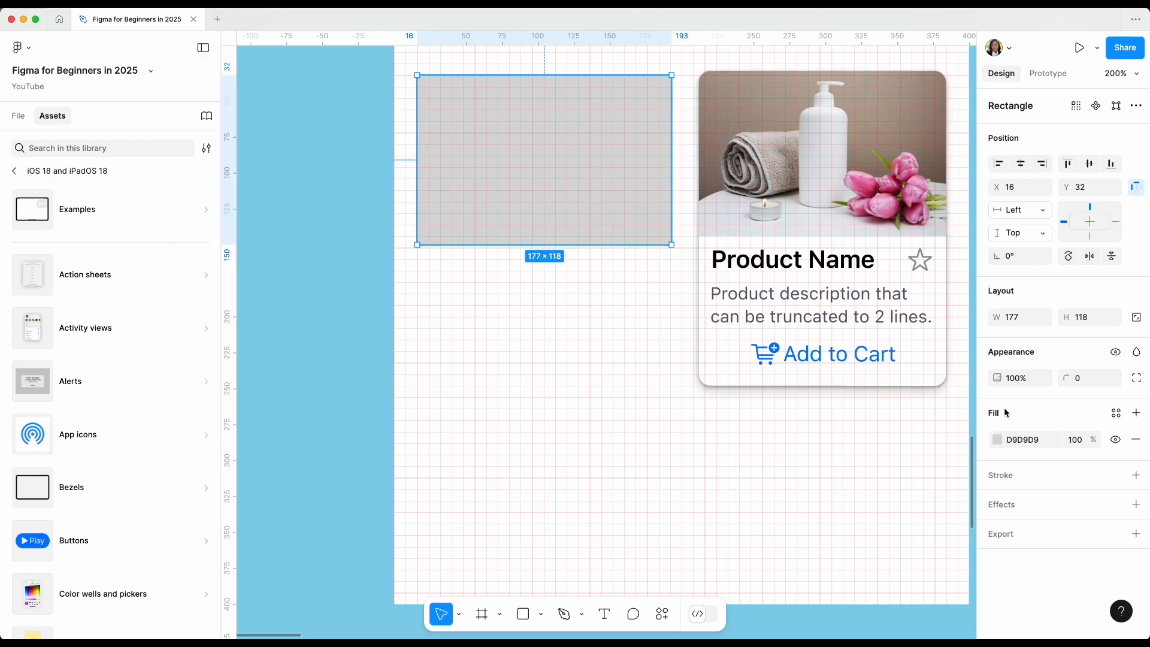
pyautogui.click(1137, 322)
# Find the Unsplash plugin and run it with the 3:2 rectangle selected.
pyautogui.scroll(5, 527, 324)
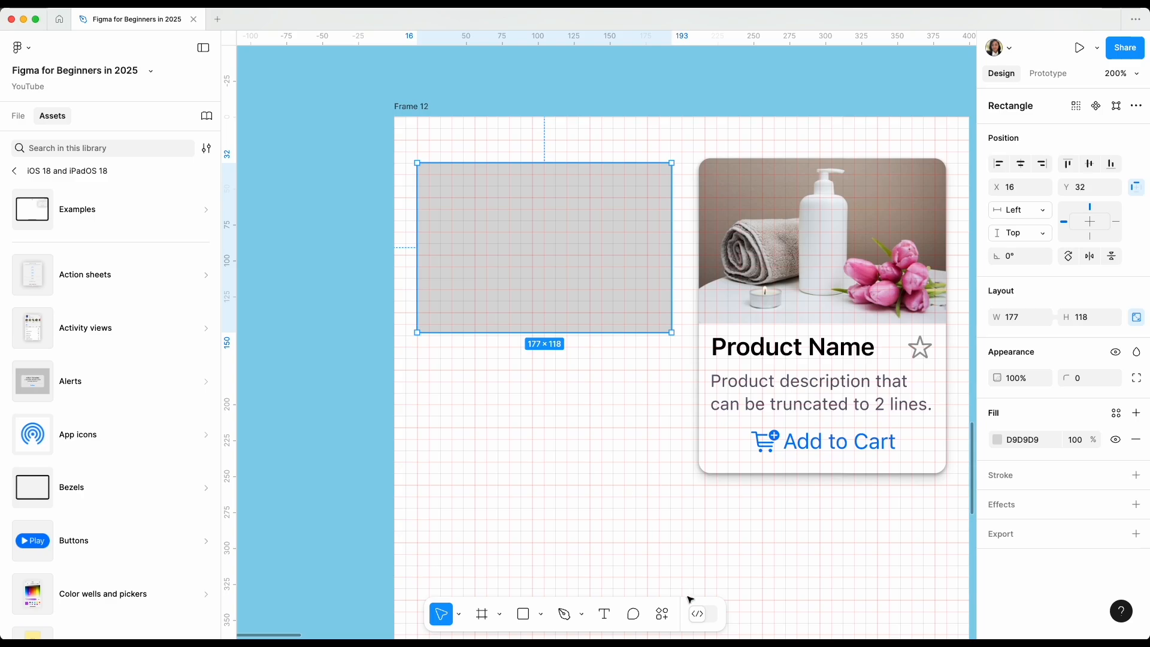
pyautogui.click(662, 615)
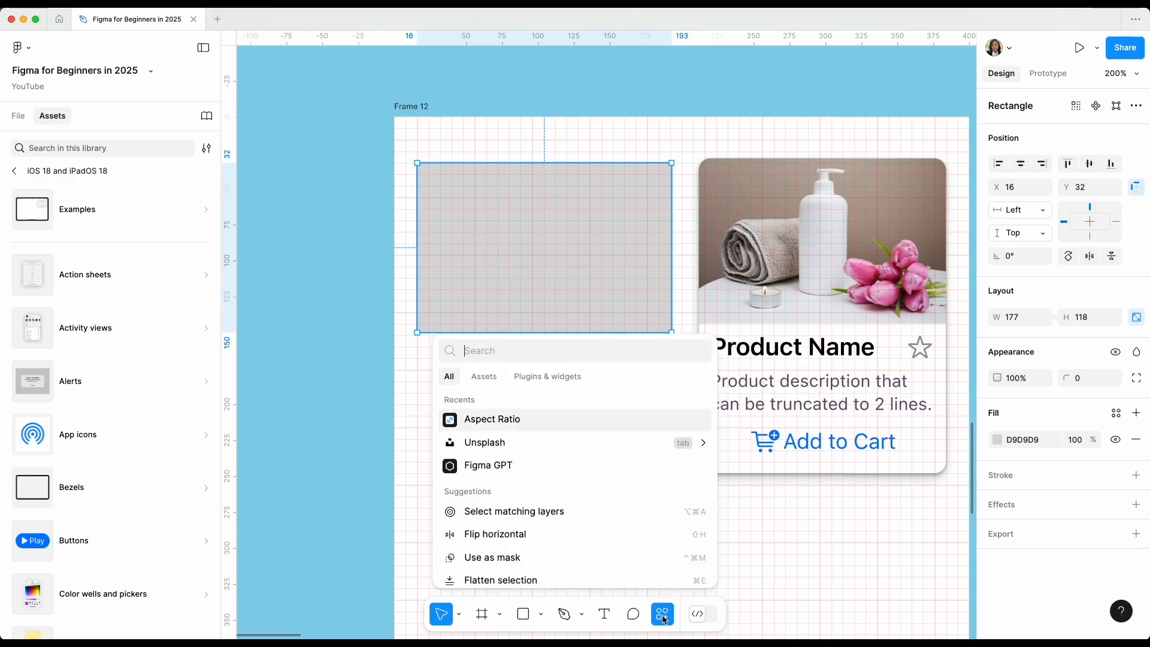
pyautogui.click(550, 378)
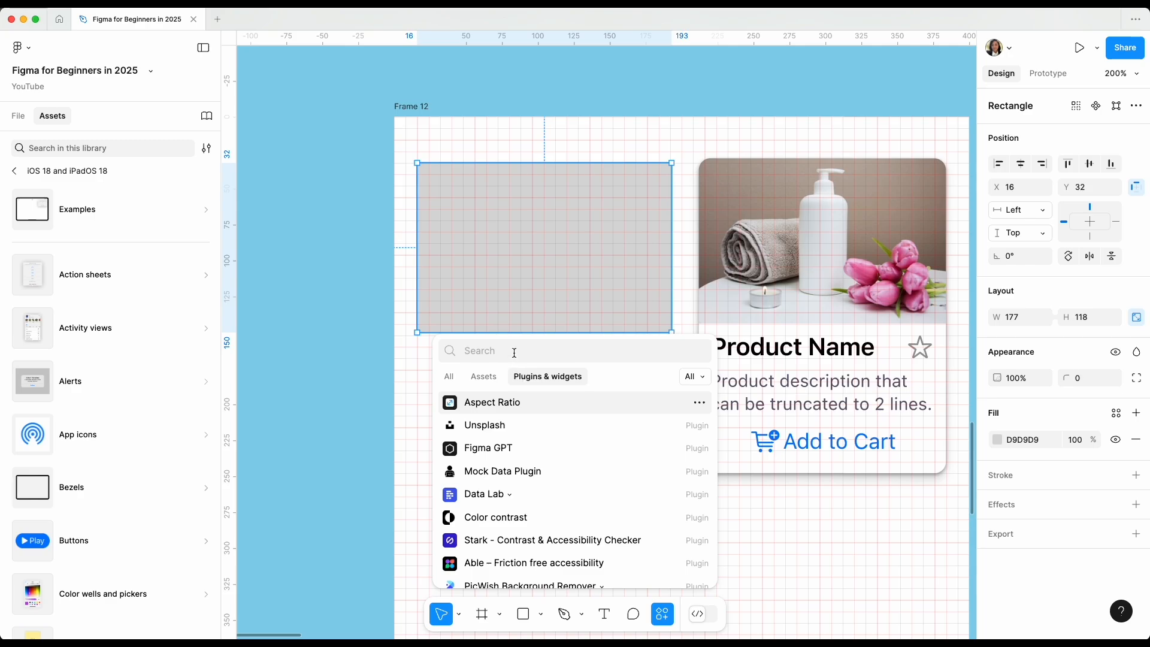
pyautogui.write('unspl')
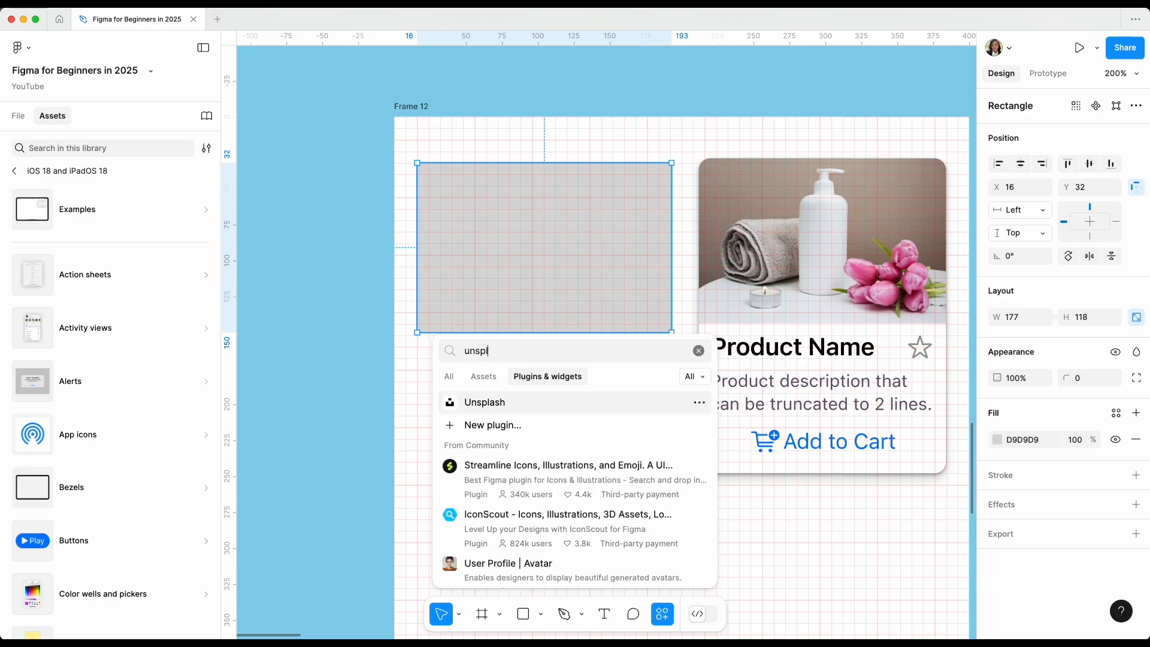
pyautogui.click(487, 402)
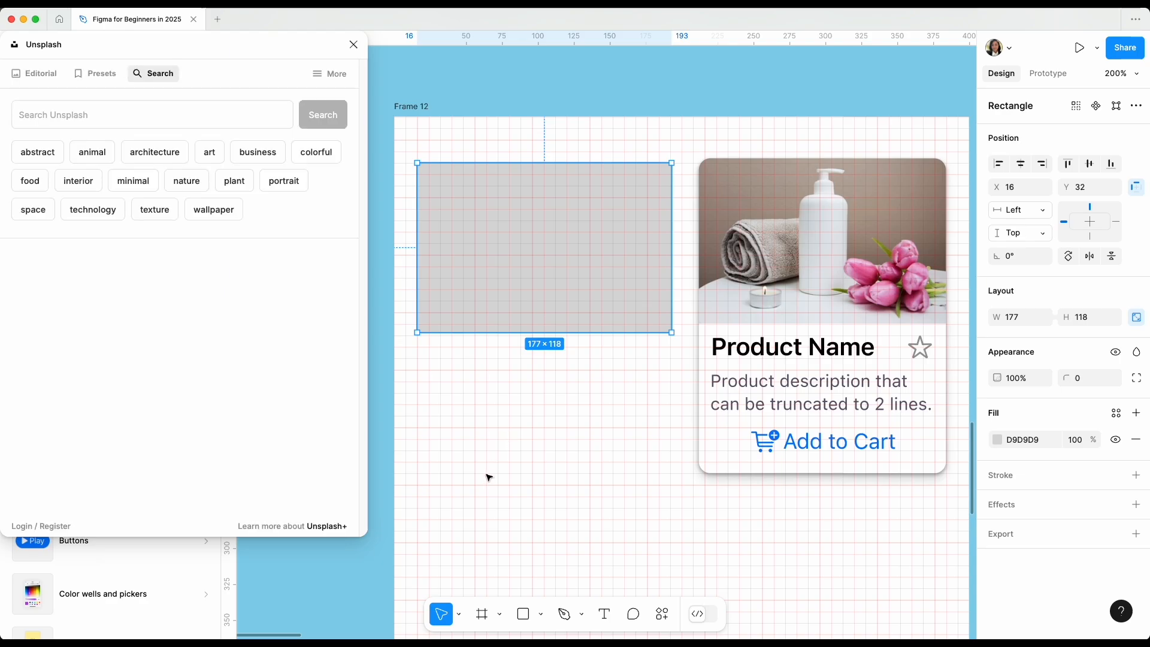
# Search Unsplash for "plant" and fill the rectangle with the photo of potted plants on wall shelves.
pyautogui.click(228, 115)
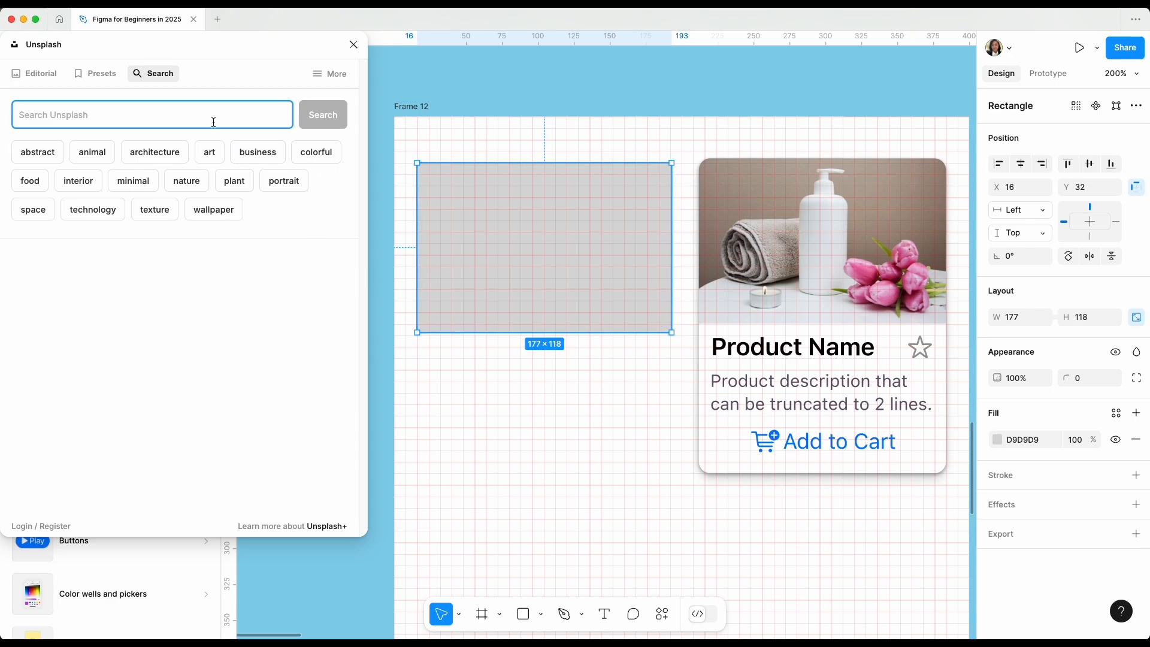
pyautogui.write('pla')
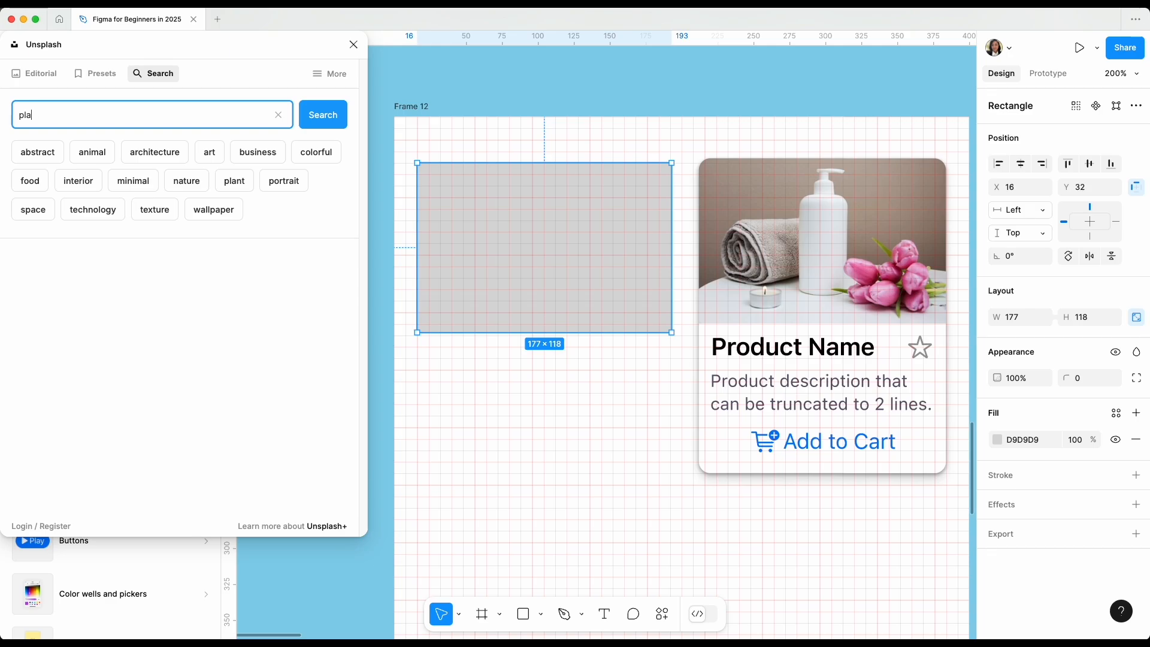
pyautogui.write('nt')
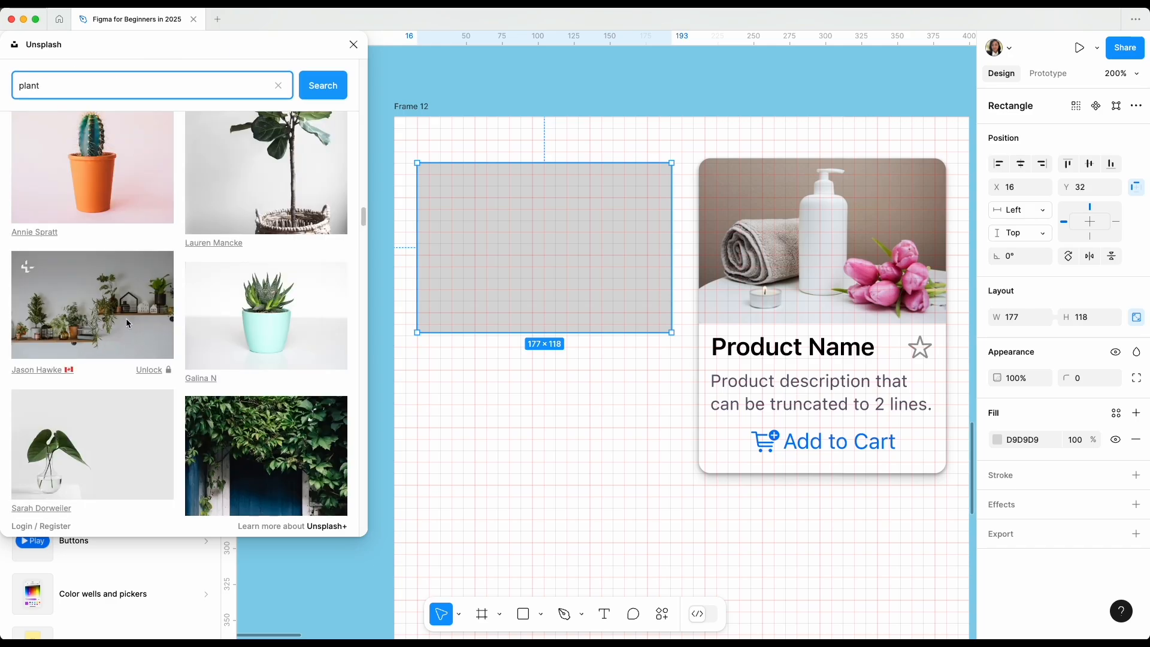
pyautogui.click(126, 321)
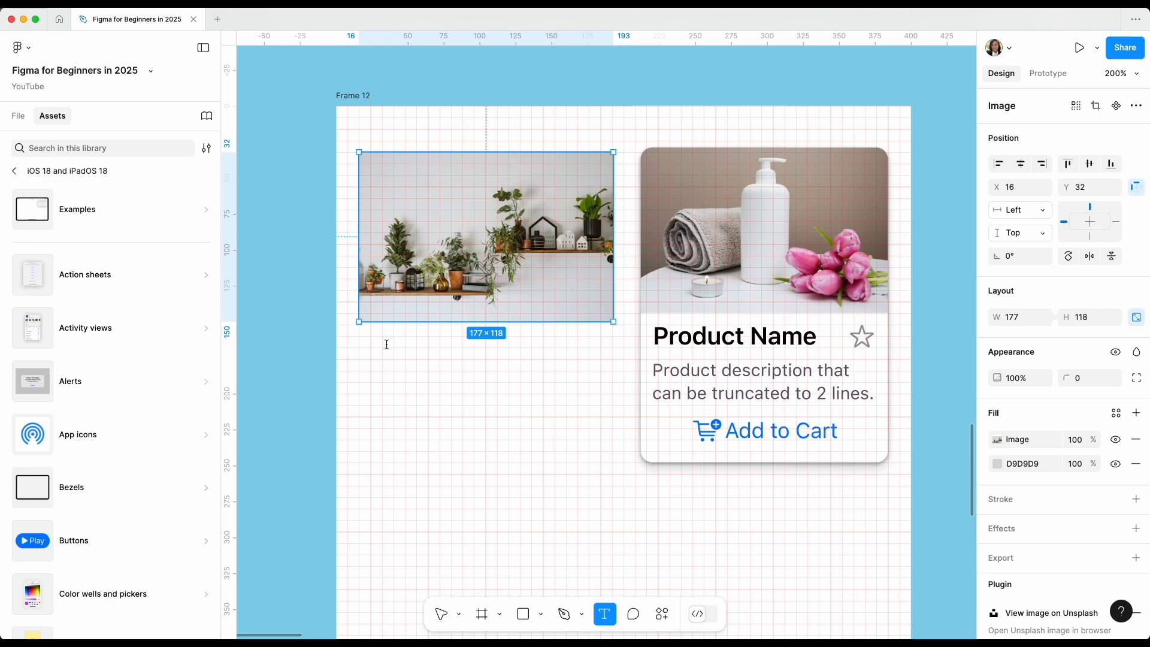
# Add the text "Product Name" below the plant image and align it with the image's left edge at X 16, Y 166.
pyautogui.click(387, 344)
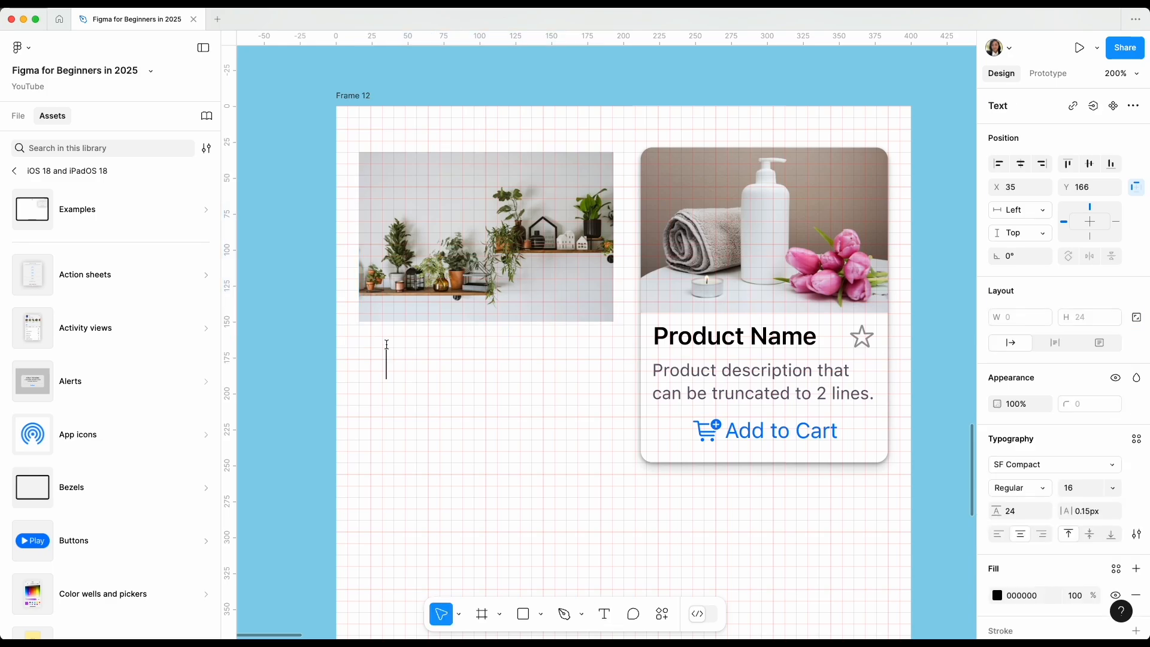
pyautogui.write('Product Name')
pyautogui.press('Escape')
pyautogui.moveTo(434, 362); pyautogui.dragTo(487, 366)
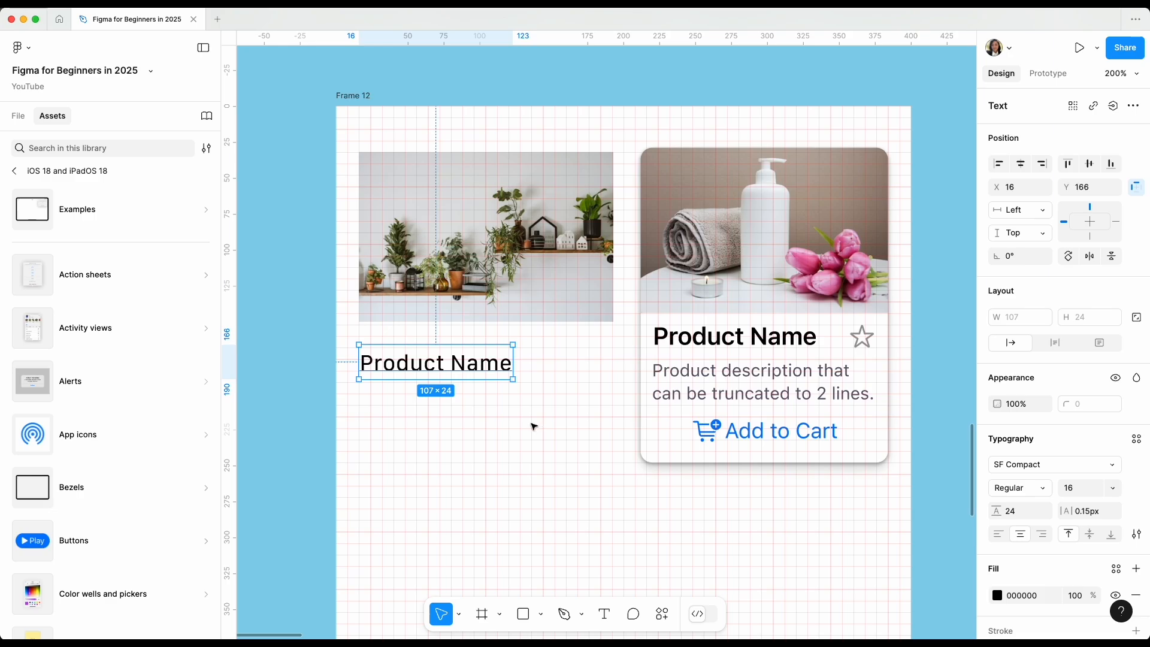
# Apply the Headline/Regular text style to the new Product Name text and reposition it at X 16, Y 161 under the image.
pyautogui.press('Return')
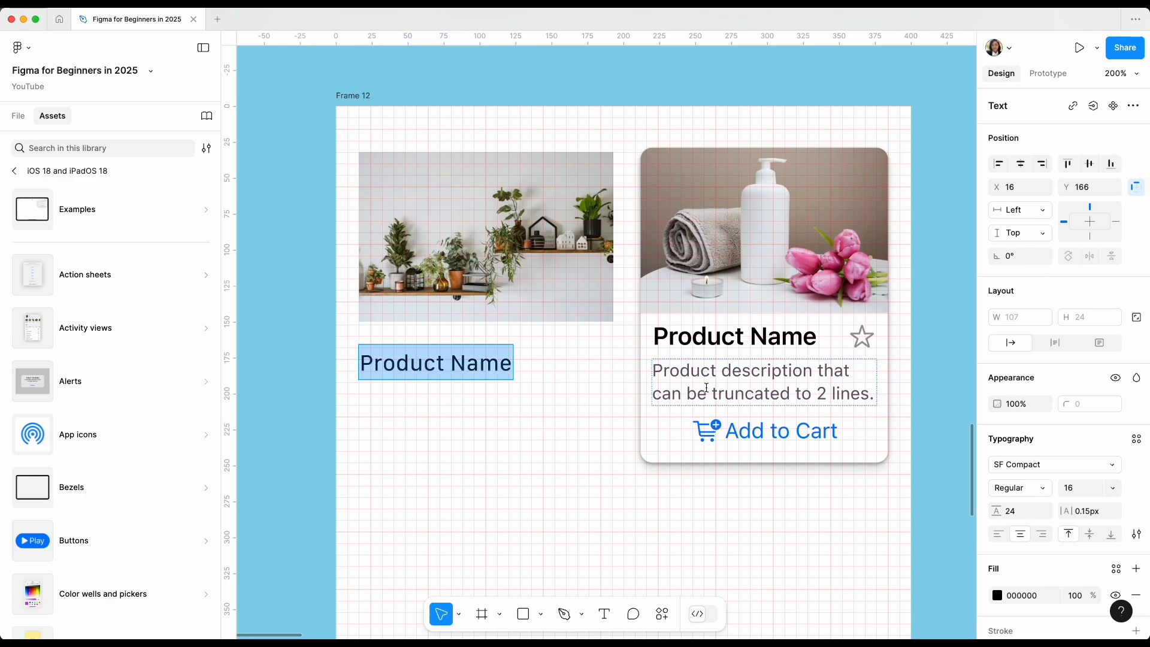
pyautogui.scroll(-3, 1086, 423)
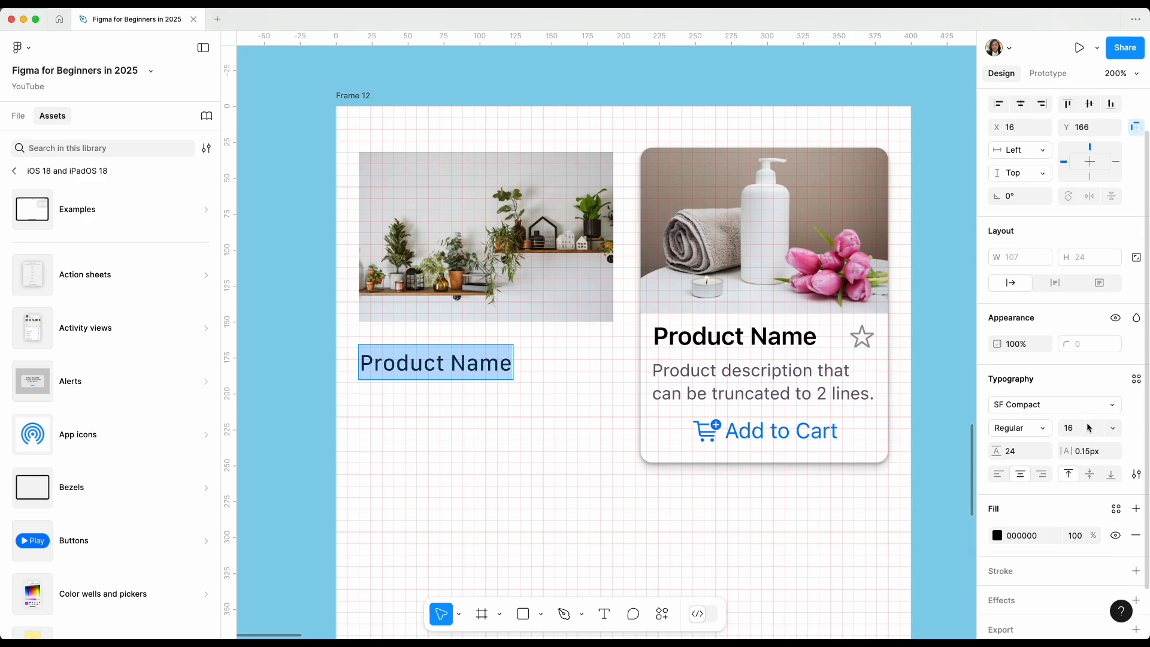
pyautogui.click(1136, 340)
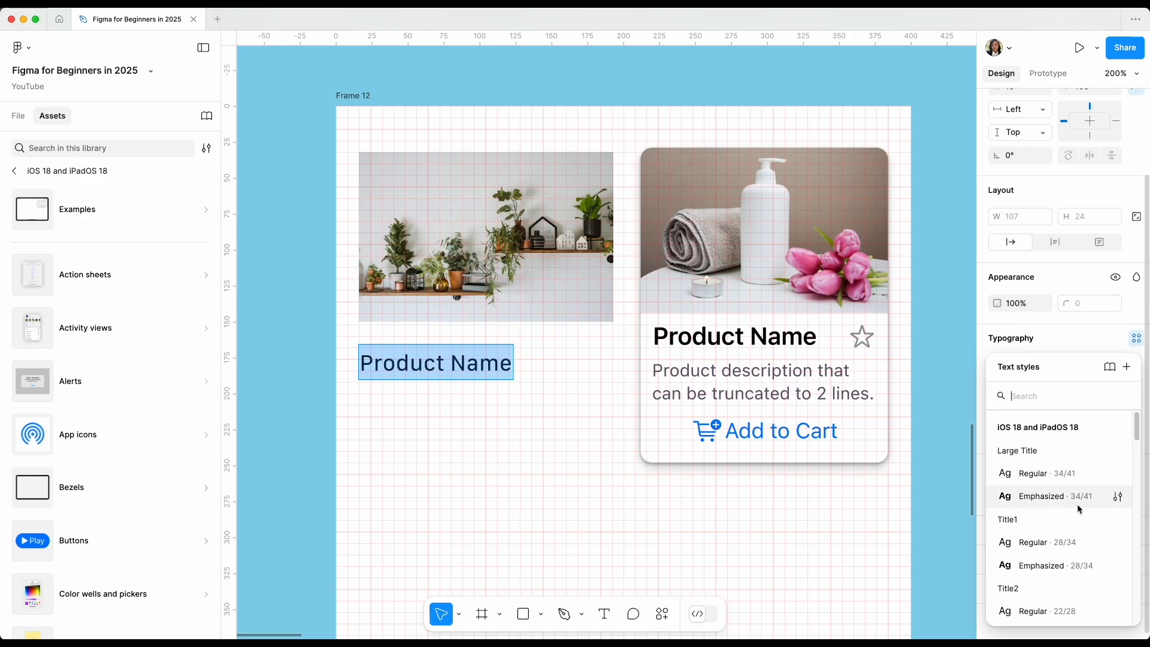
pyautogui.scroll(-3, 1075, 505)
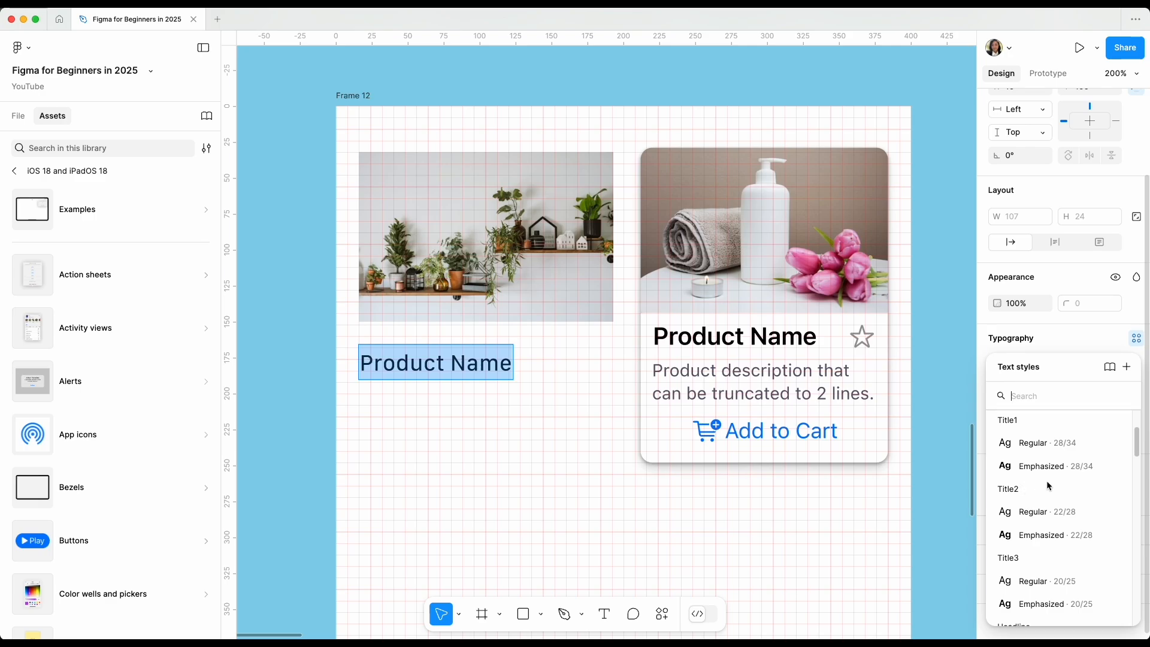
pyautogui.click(1047, 481)
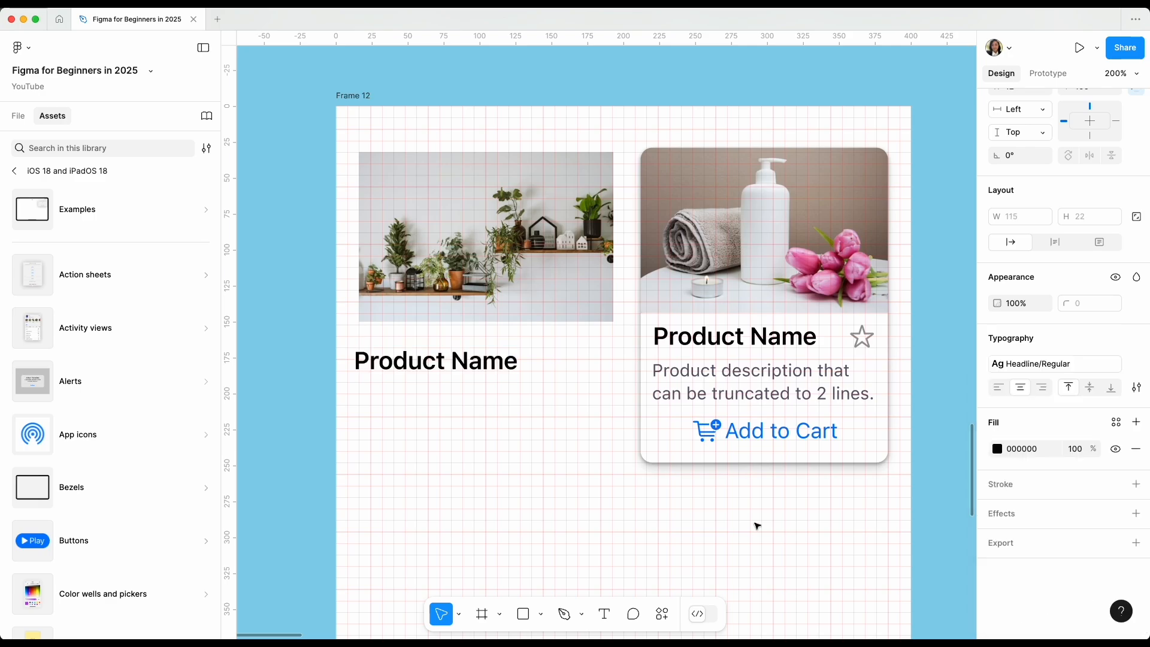
pyautogui.press('Escape')
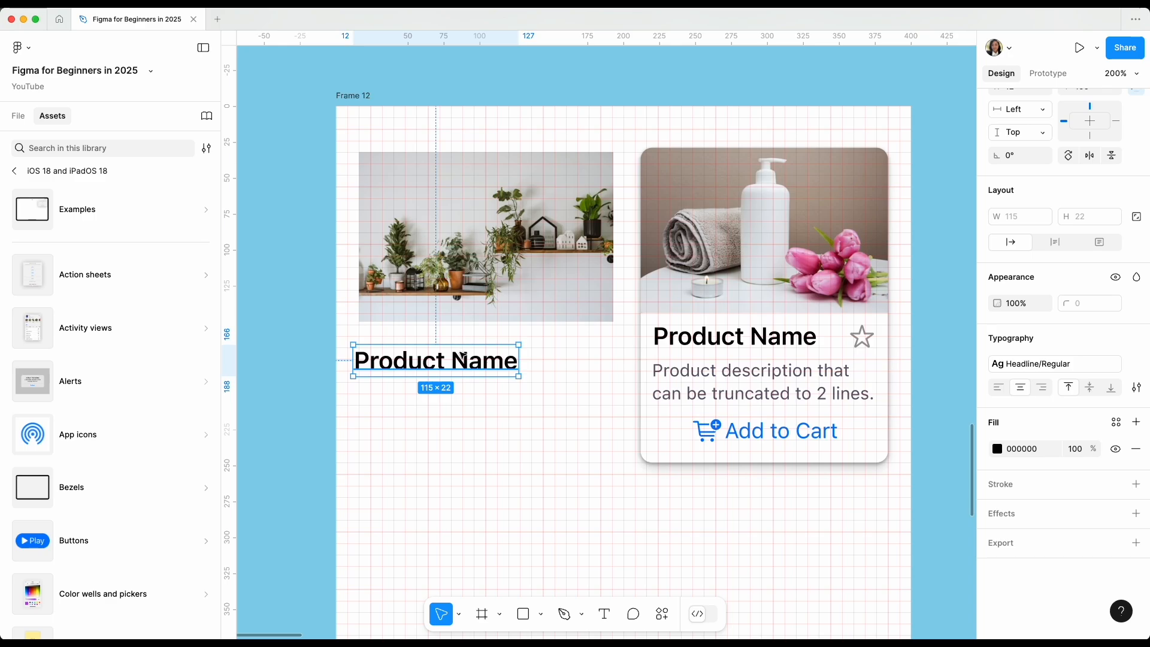
pyautogui.moveTo(462, 363); pyautogui.dragTo(467, 357)
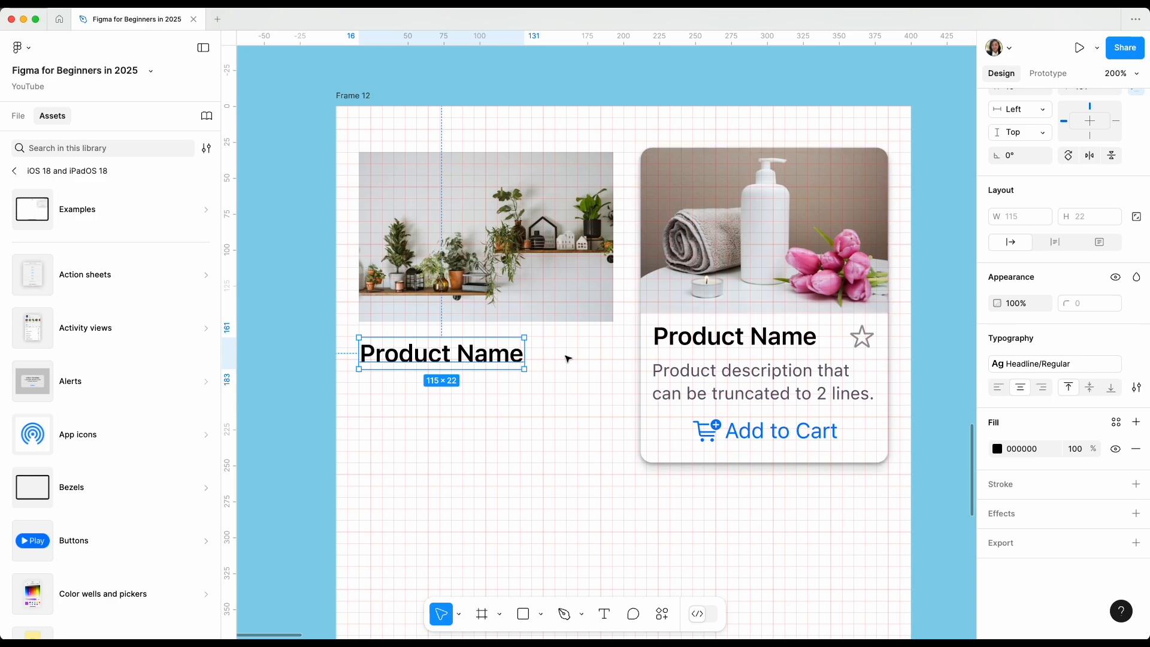
pyautogui.click(489, 393)
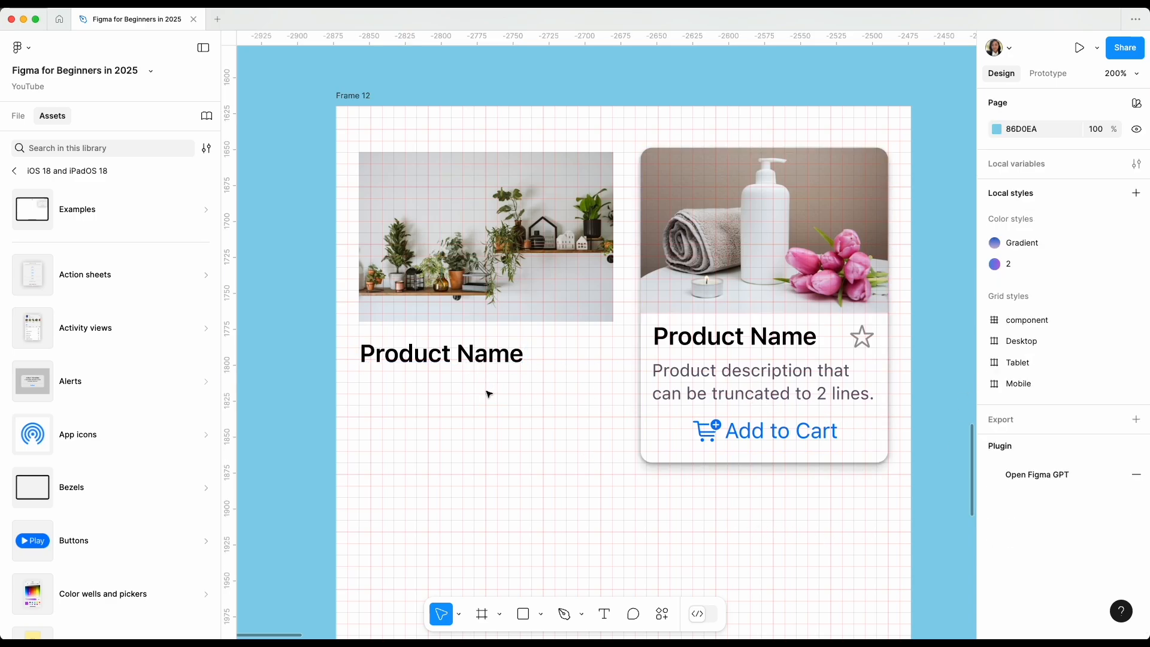
# Duplicate the Product Name text below itself and place the copy at about X 13, Y 245.
pyautogui.click(467, 356)
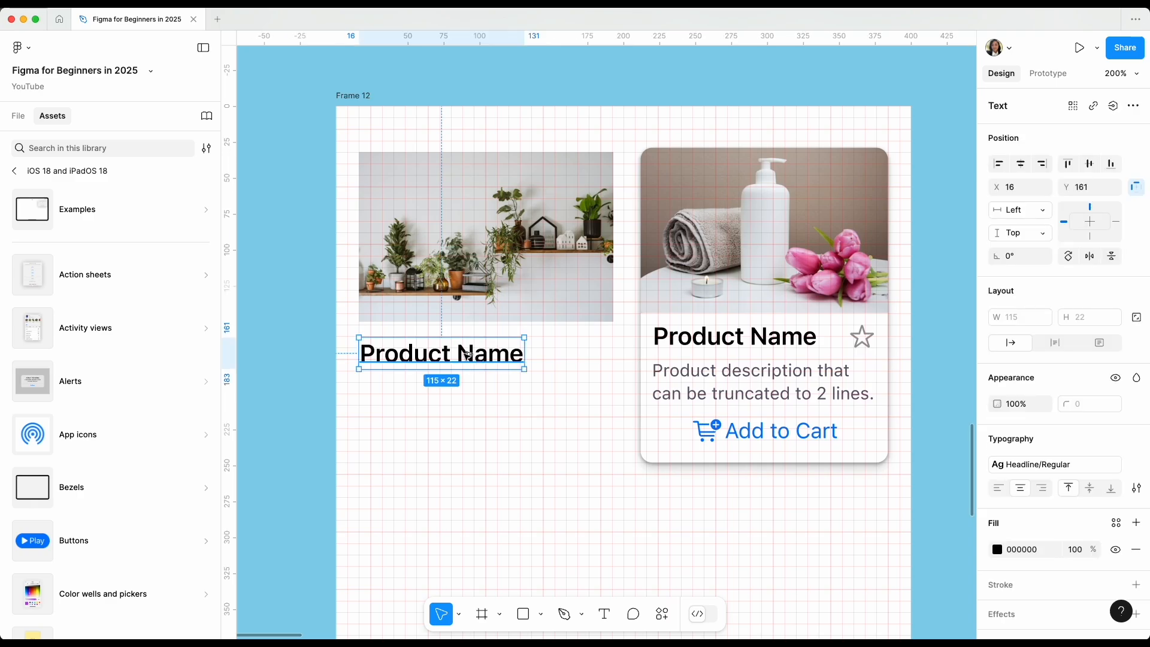
pyautogui.moveTo(469, 355); pyautogui.dragTo(459, 422)
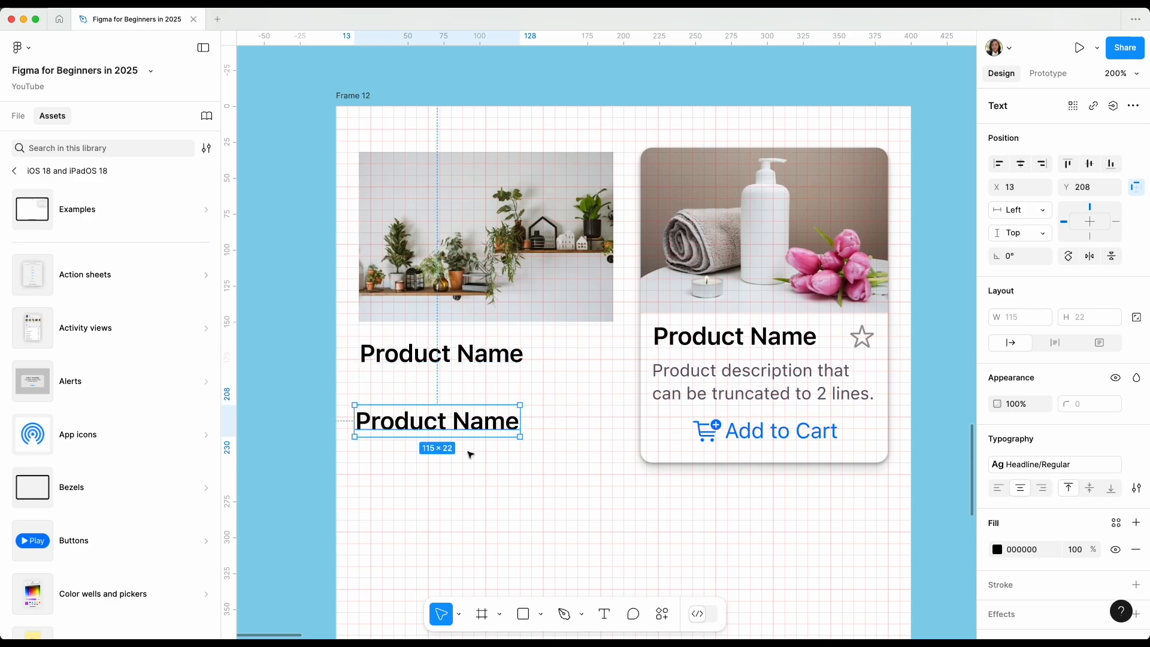
pyautogui.click(466, 426)
pyautogui.moveTo(466, 426); pyautogui.dragTo(466, 480)
# Duplicate the original Product Name text directly beneath it at X 16, Y 192, and delete the stray copies below.
pyautogui.click(477, 361)
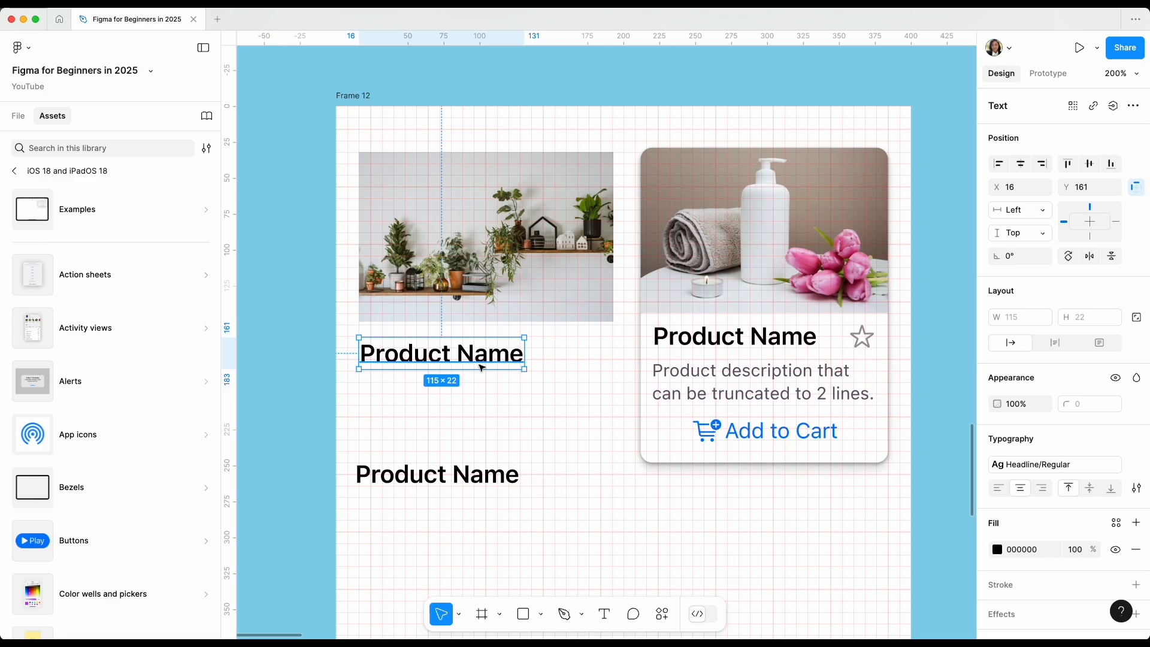
pyautogui.moveTo(482, 368); pyautogui.dragTo(481, 411)
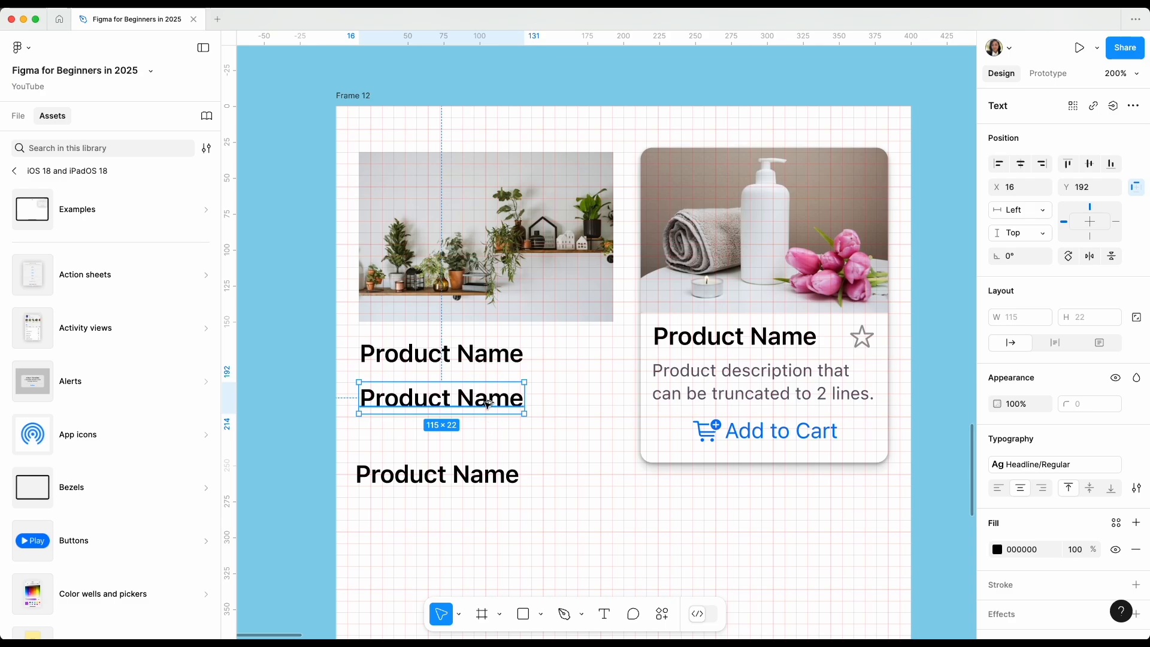
pyautogui.moveTo(487, 403); pyautogui.dragTo(496, 452)
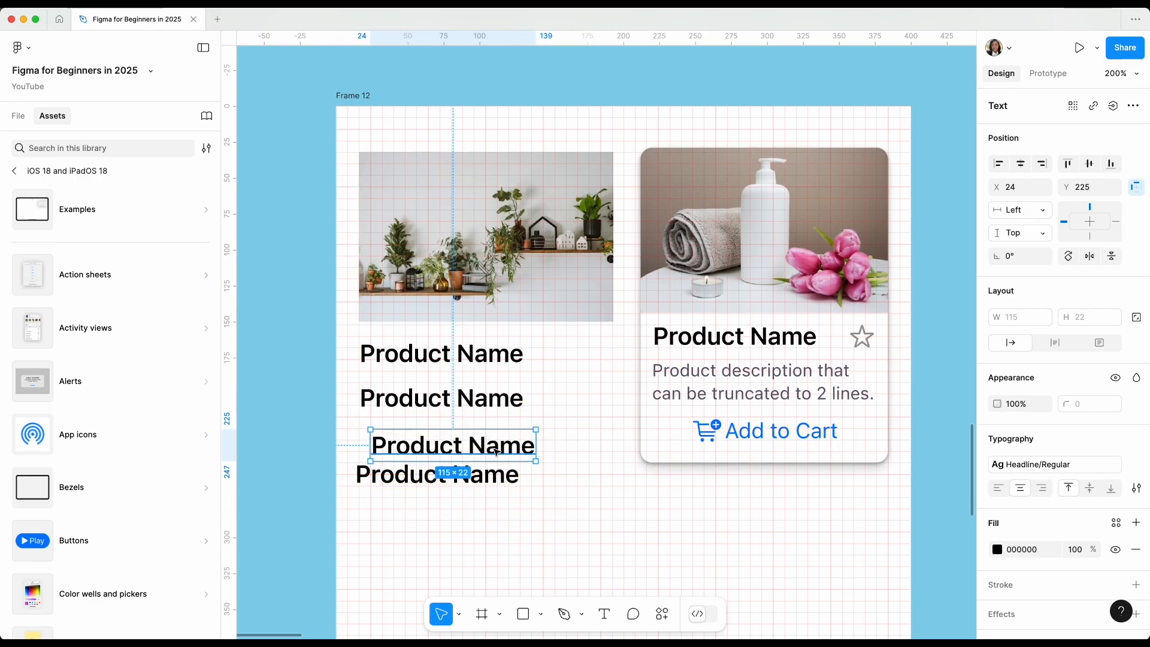
pyautogui.press('Delete')
pyautogui.click(491, 481)
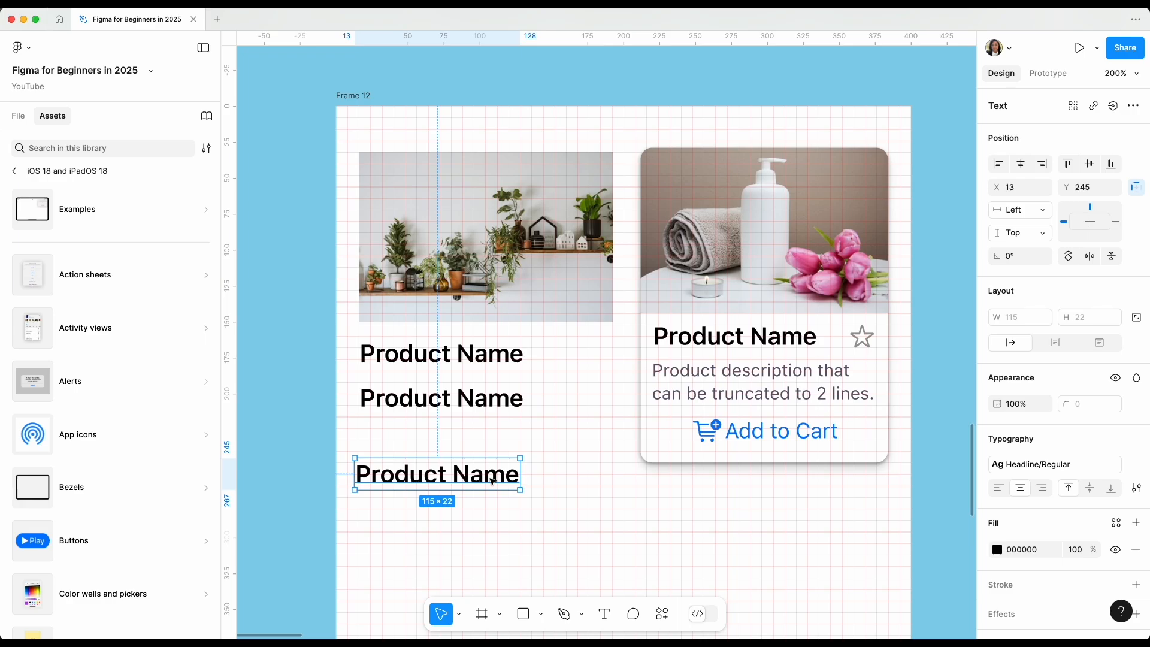
pyautogui.press('Delete')
# Replace the lower copy's text with "produc description i want to write a long text so we learn how to truncate it." and narrow it to 265.
pyautogui.doubleClick(478, 397)
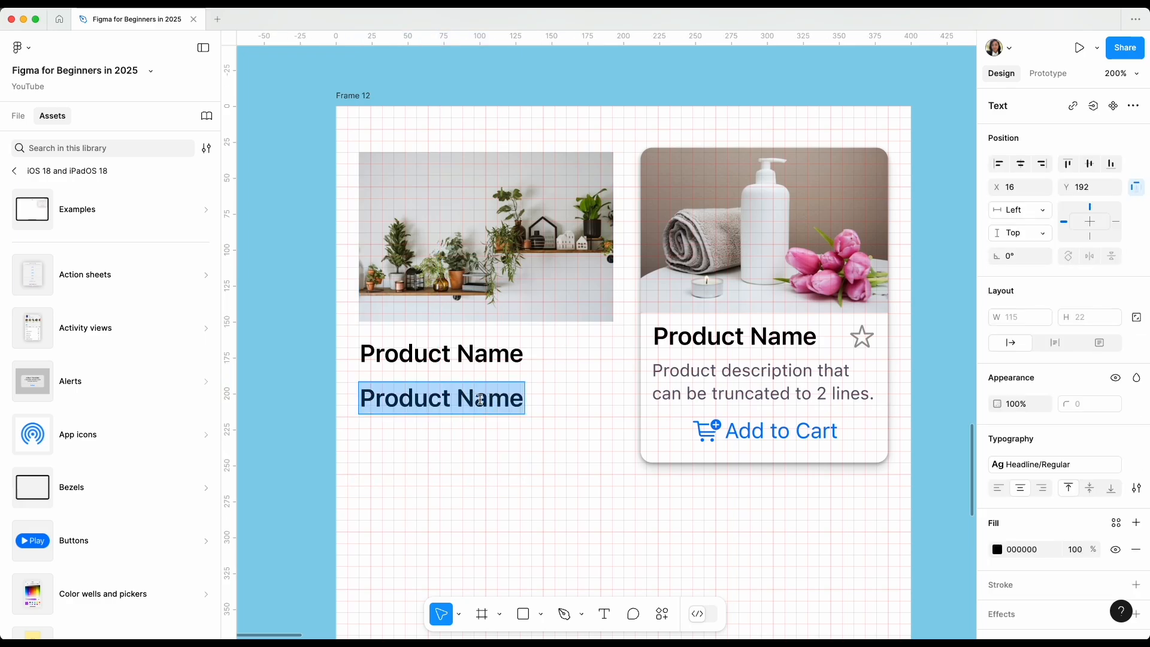
pyautogui.write('produc')
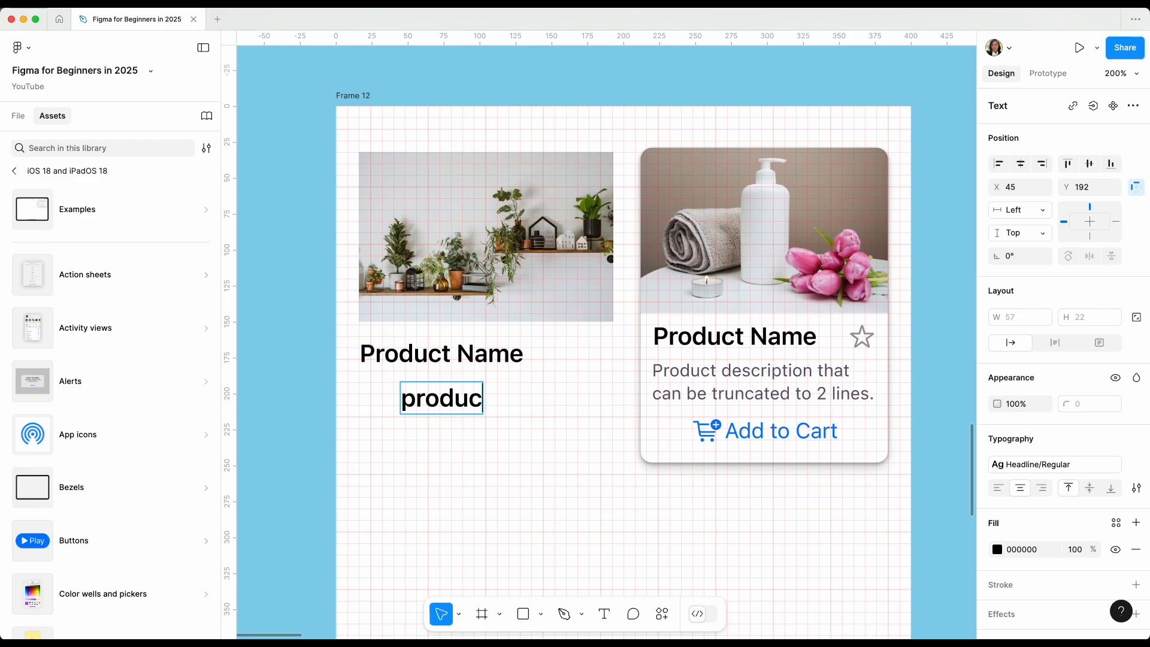
pyautogui.write(' description i want to write a long text so we l')
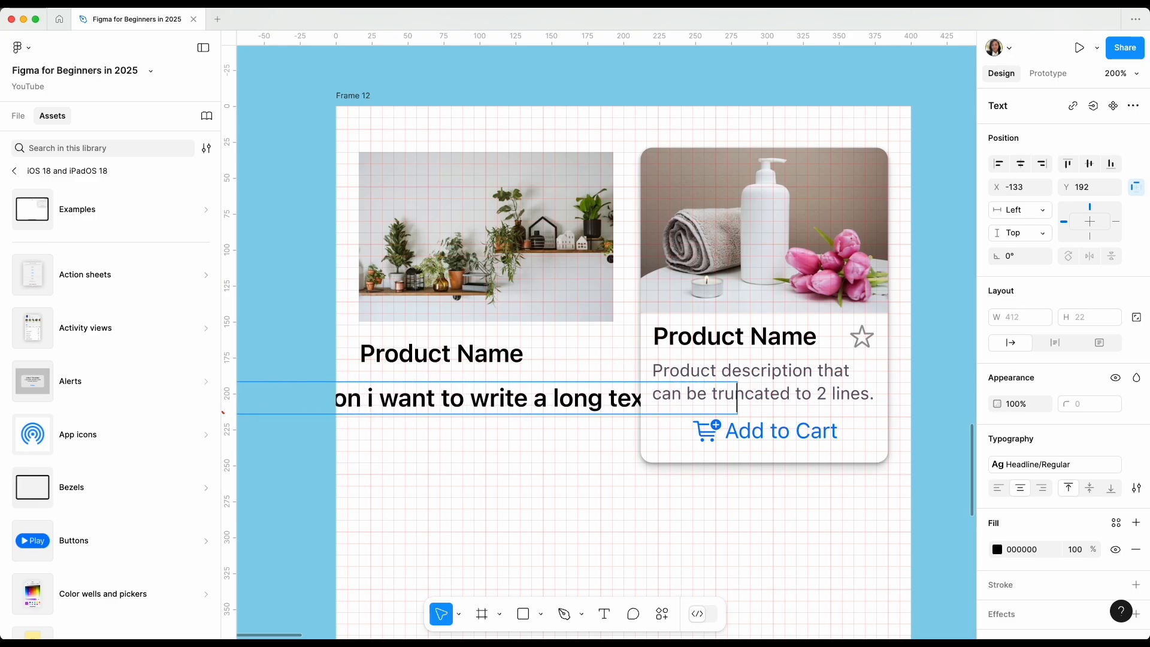
pyautogui.moveTo(830, 398); pyautogui.dragTo(606, 403)
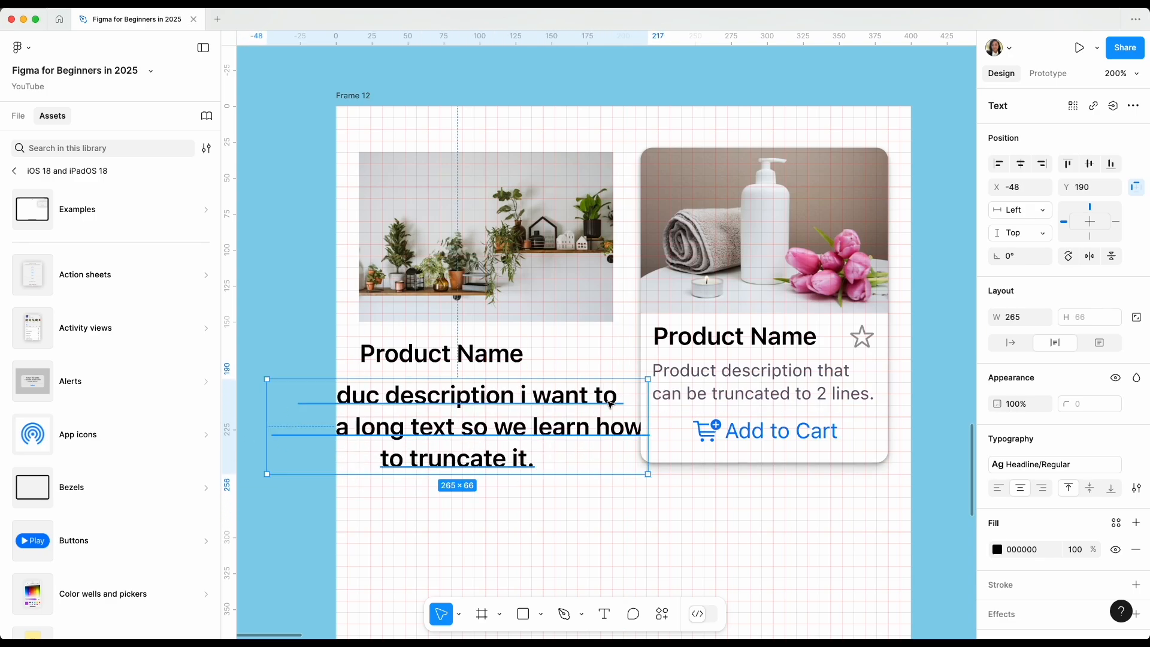
# Apply the Footnote/Regular text style to the product description.
pyautogui.click(1065, 465)
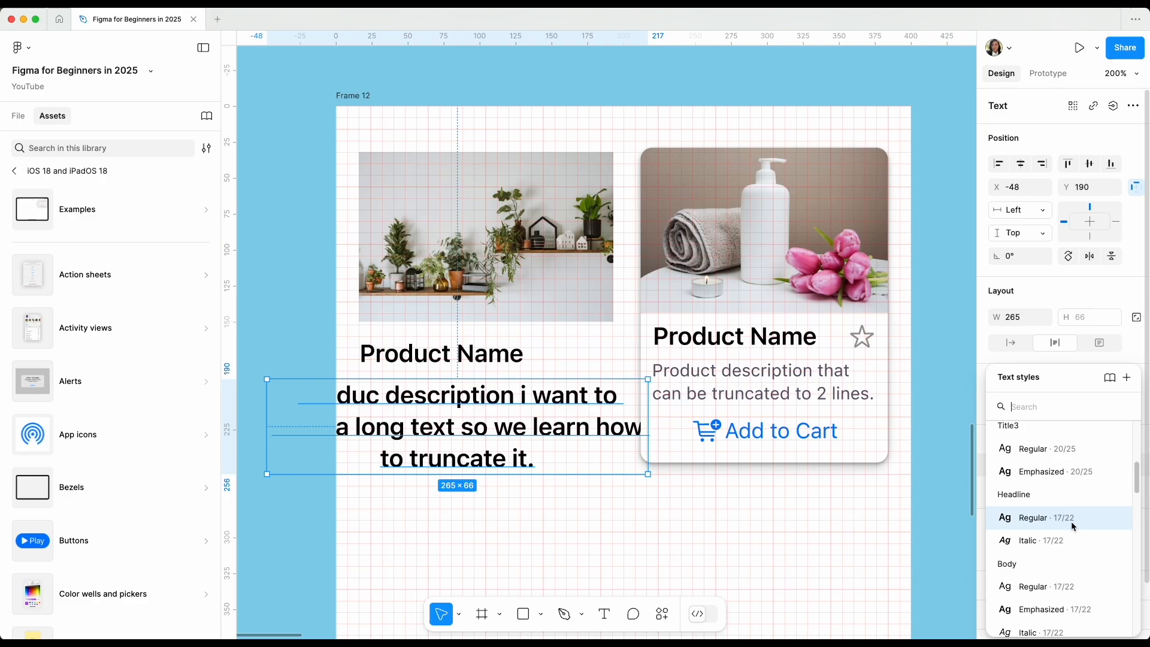
pyautogui.scroll(-3, 1072, 532)
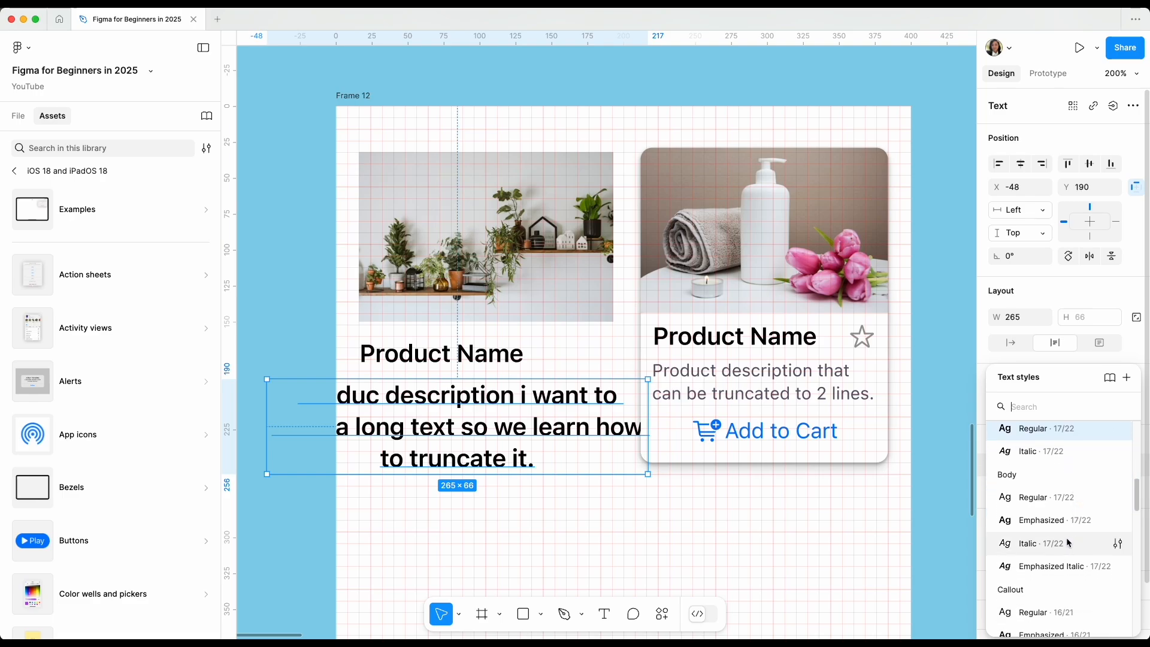
pyautogui.scroll(-3, 1066, 538)
pyautogui.scroll(-5, 1066, 538)
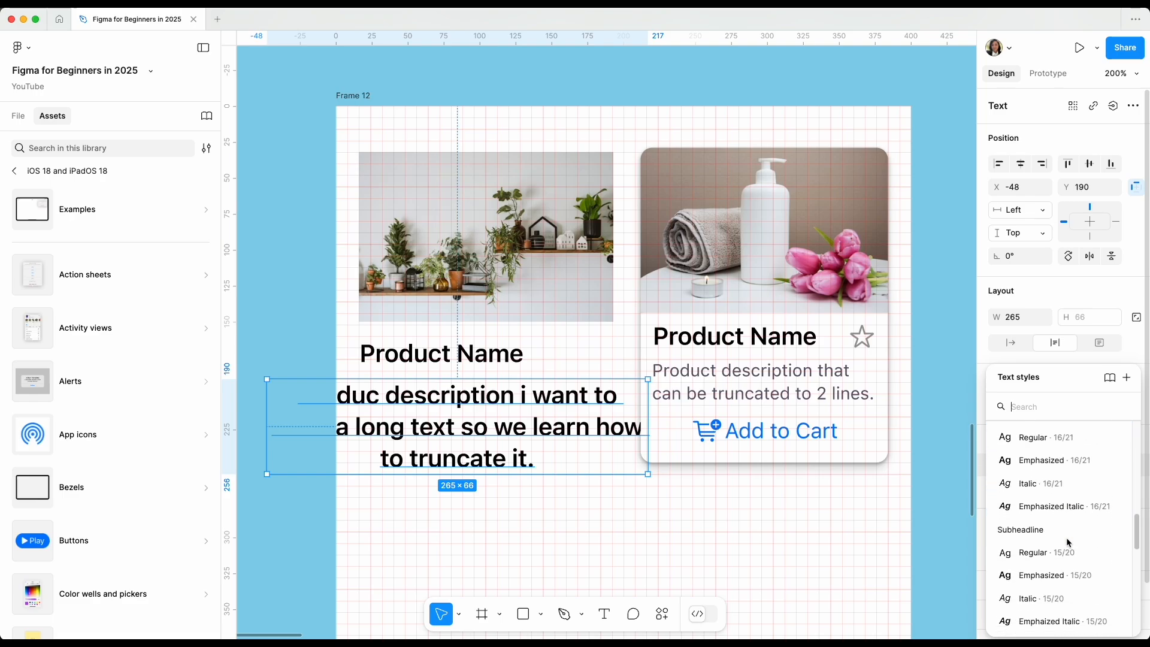
pyautogui.scroll(-4, 1066, 538)
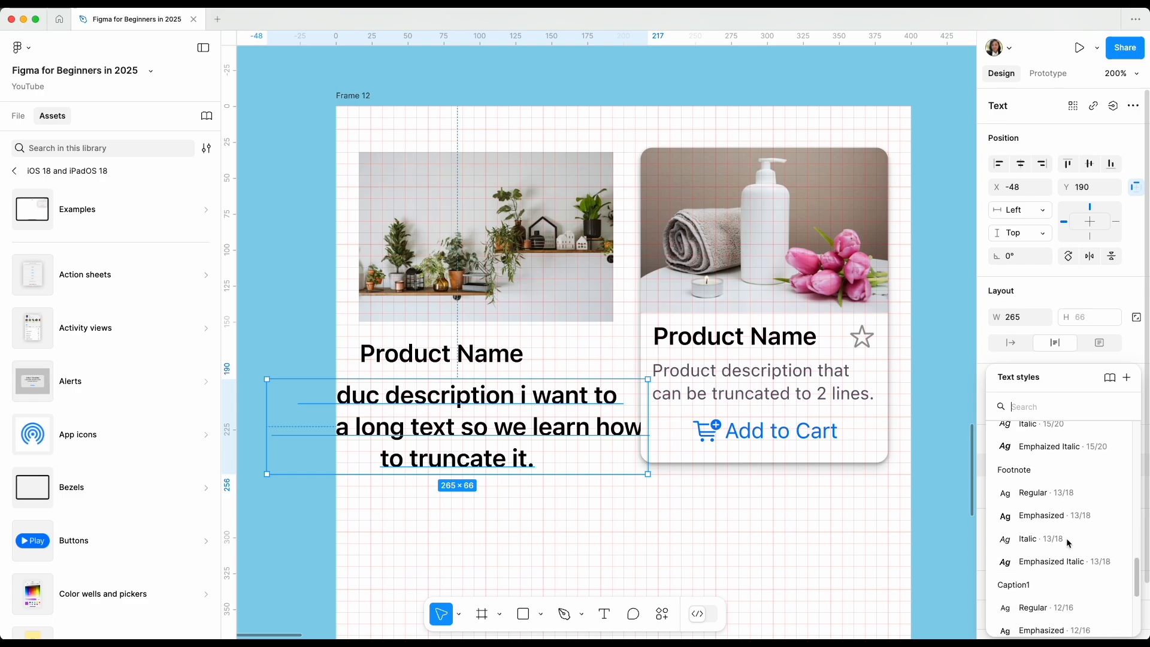
pyautogui.click(1038, 495)
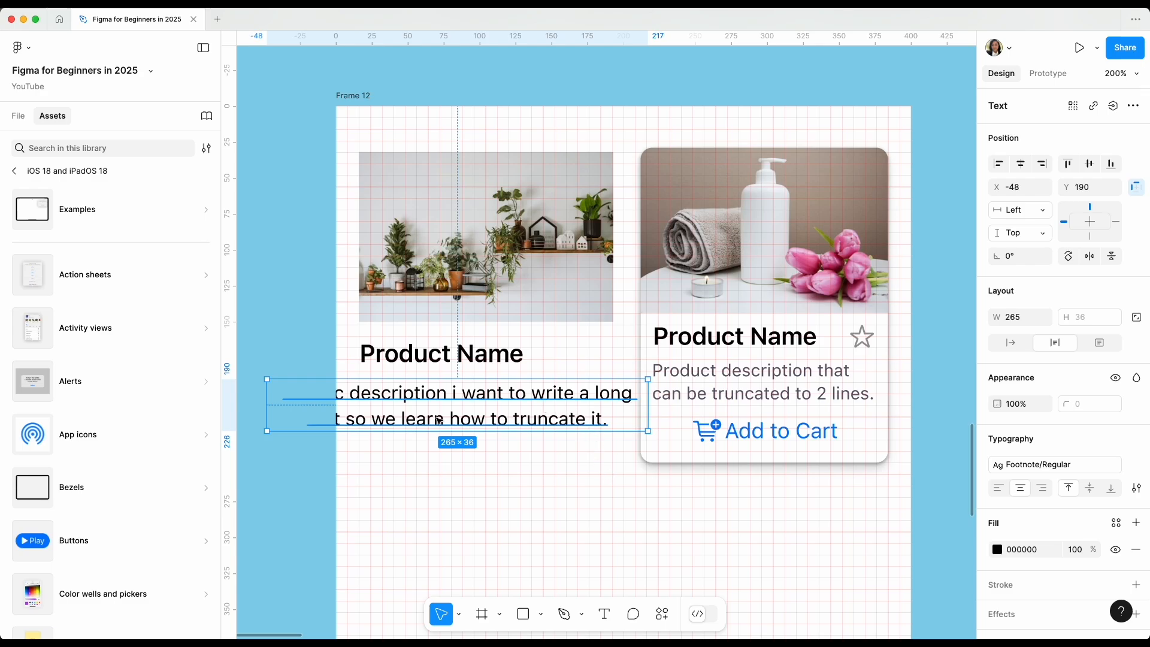
# Resize the description box to start at X 16 with a width of 201, and left-align its text.
pyautogui.moveTo(267, 394); pyautogui.dragTo(358, 393)
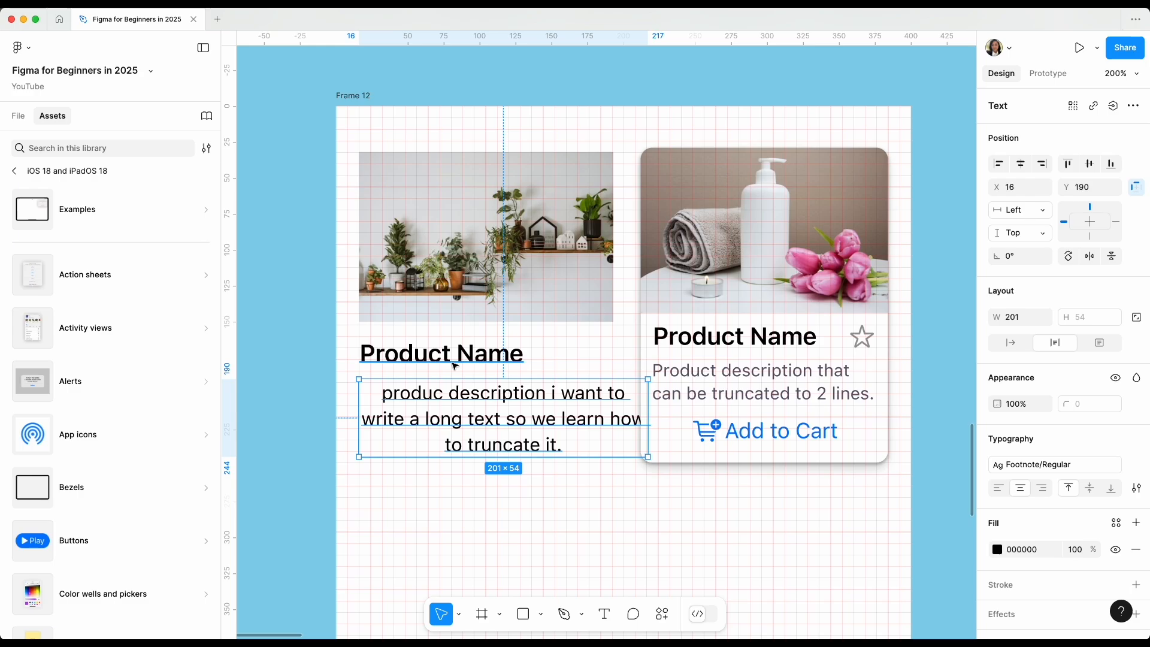
pyautogui.doubleClick(454, 397)
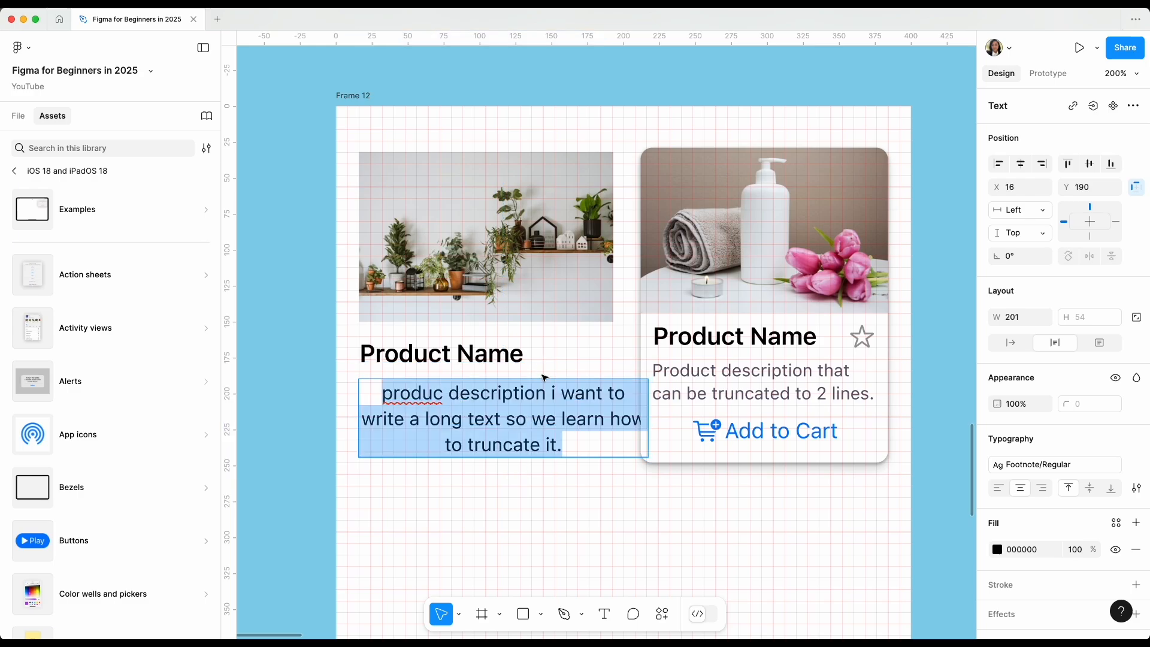
pyautogui.press('Escape')
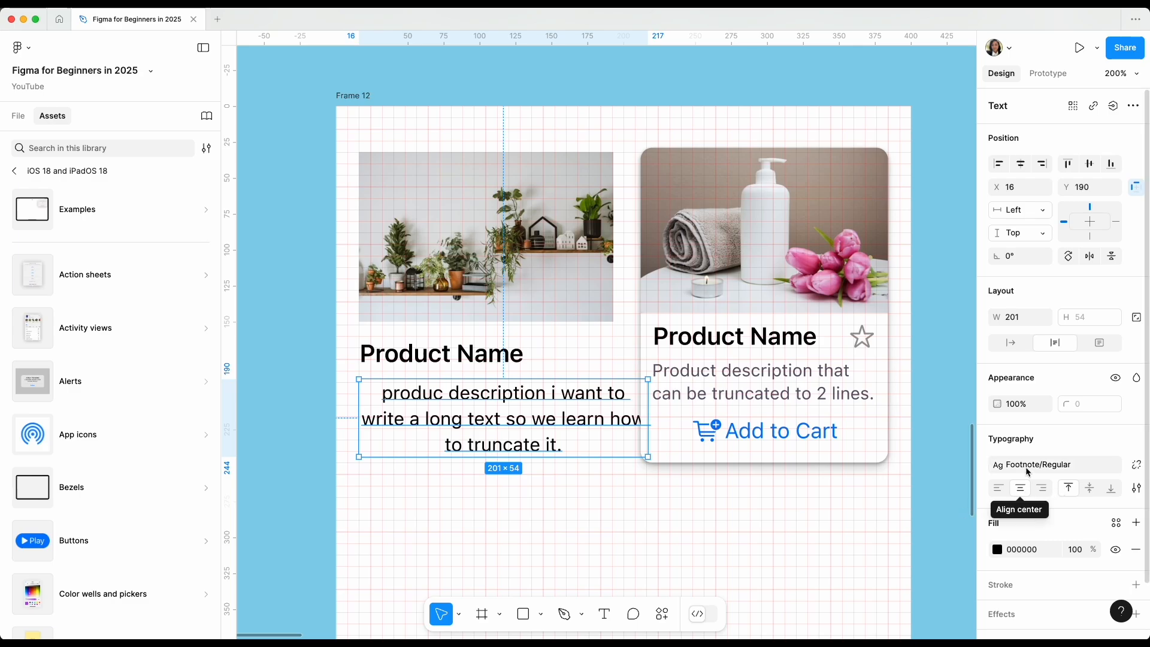
pyautogui.click(998, 490)
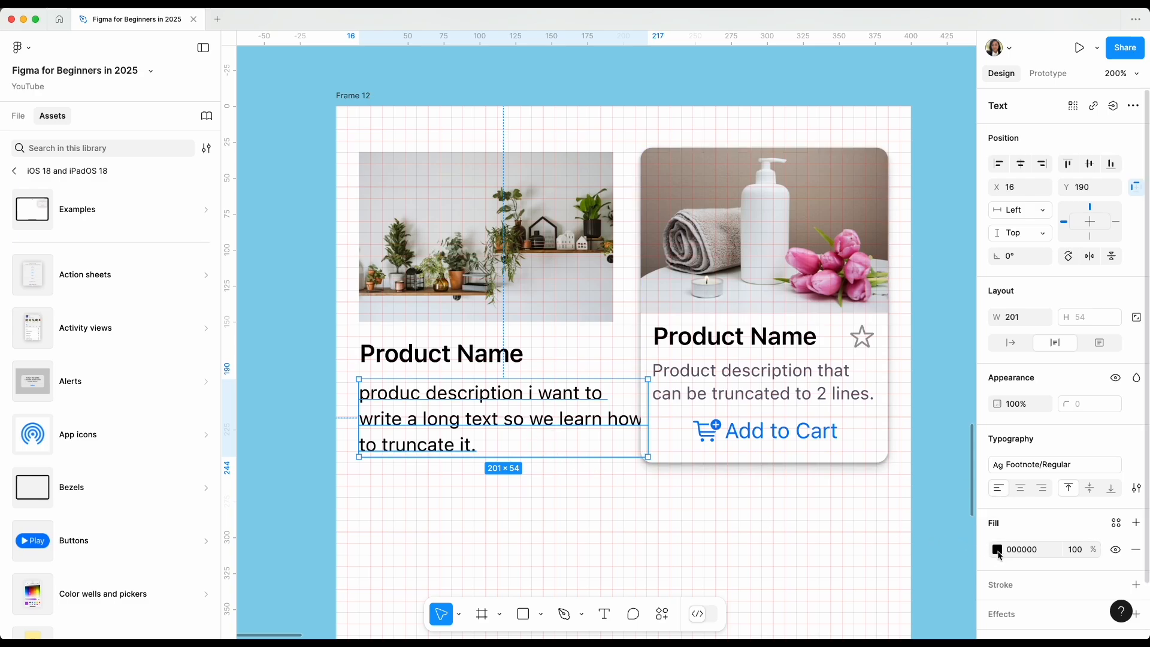
# Search the library colors for "text" and apply the Text Field - Outline color to the description's fill.
pyautogui.scroll(-2, 999, 556)
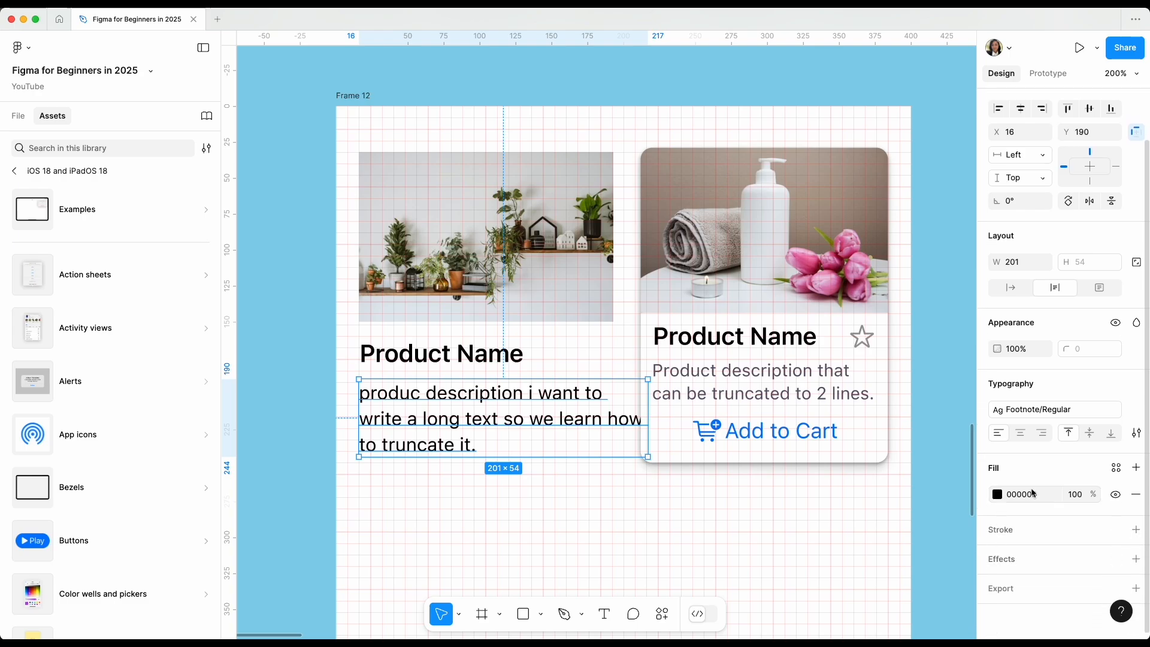
pyautogui.click(998, 495)
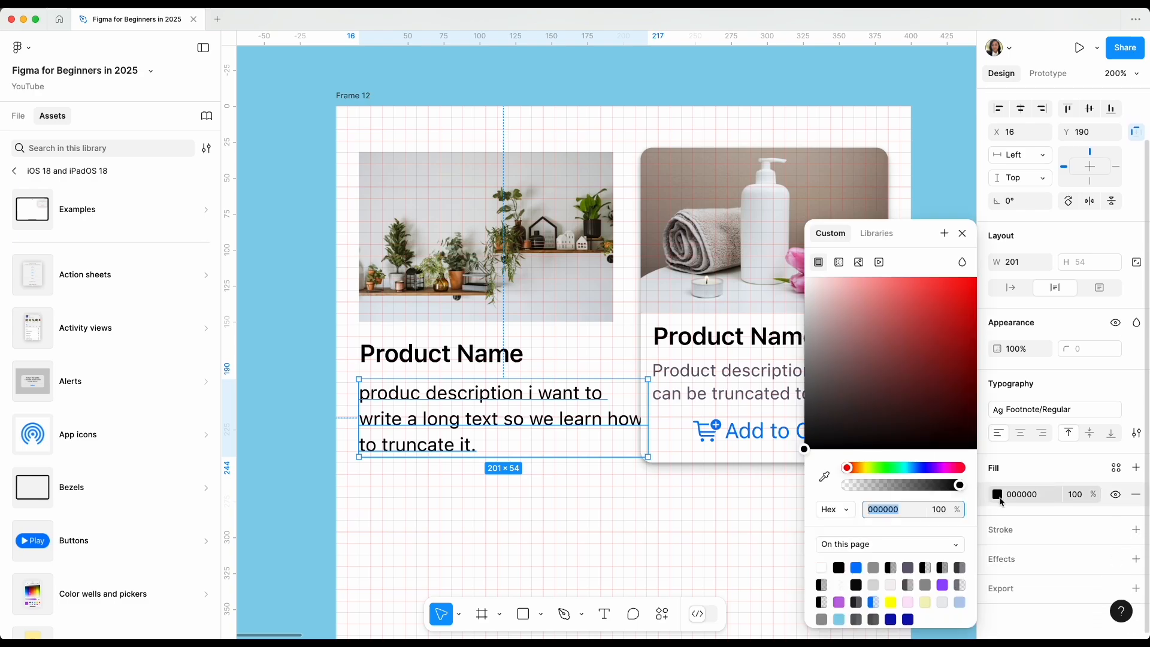
pyautogui.click(1021, 472)
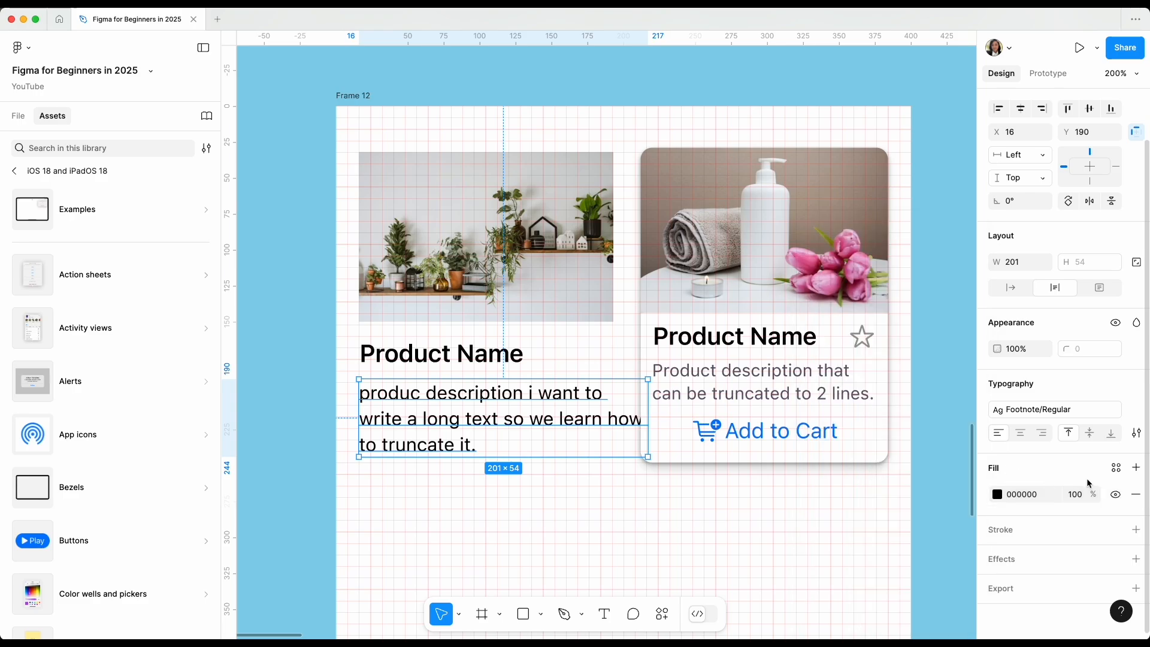
pyautogui.click(1116, 468)
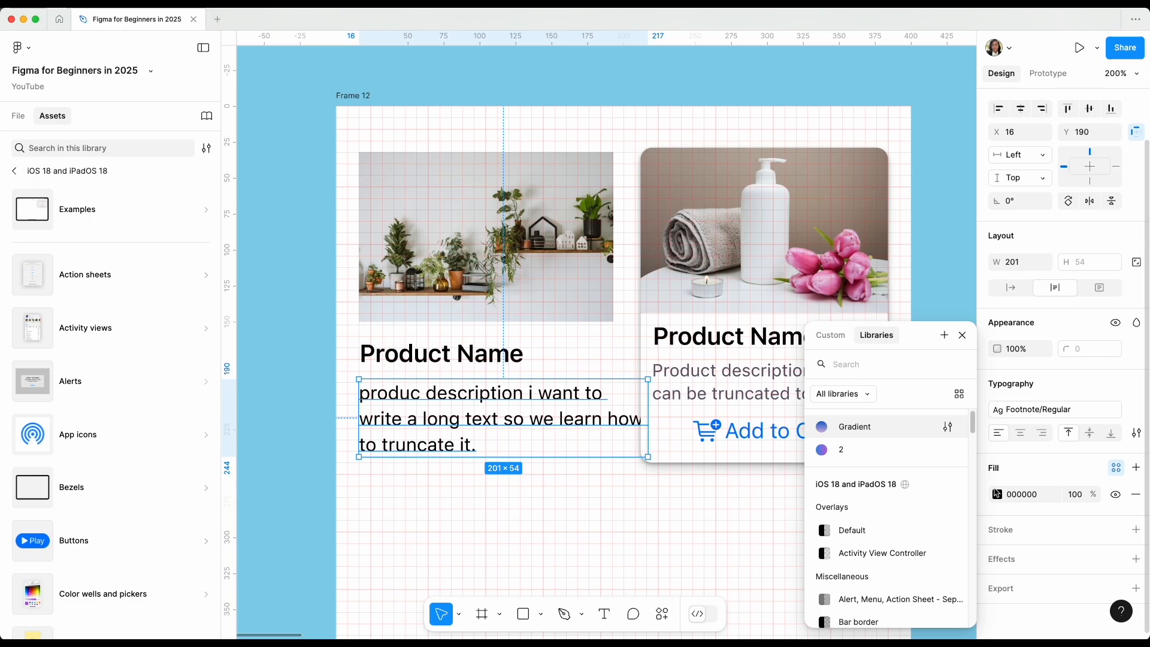
pyautogui.scroll(-5, 902, 552)
pyautogui.scroll(5, 902, 552)
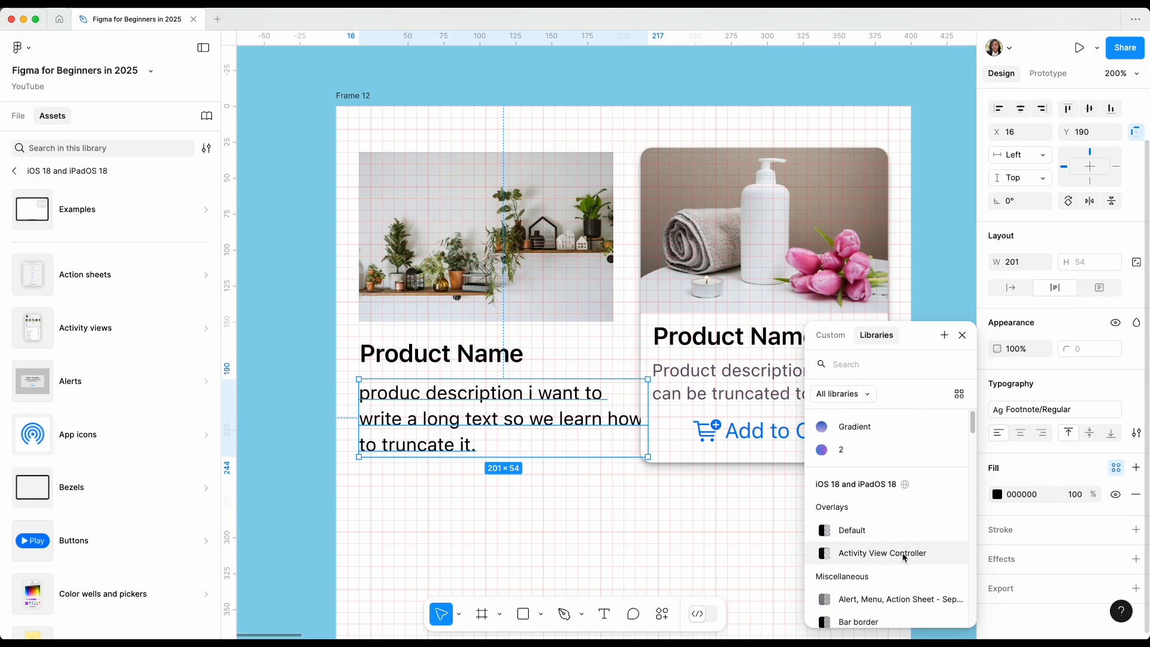
pyautogui.write('text')
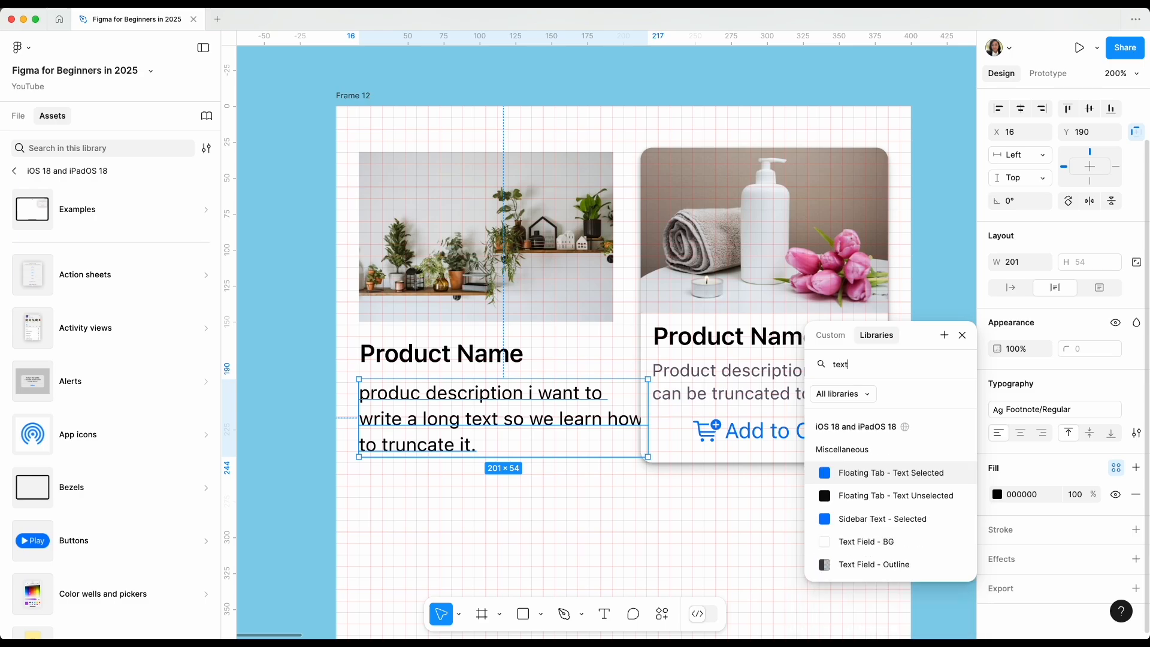
pyautogui.click(864, 565)
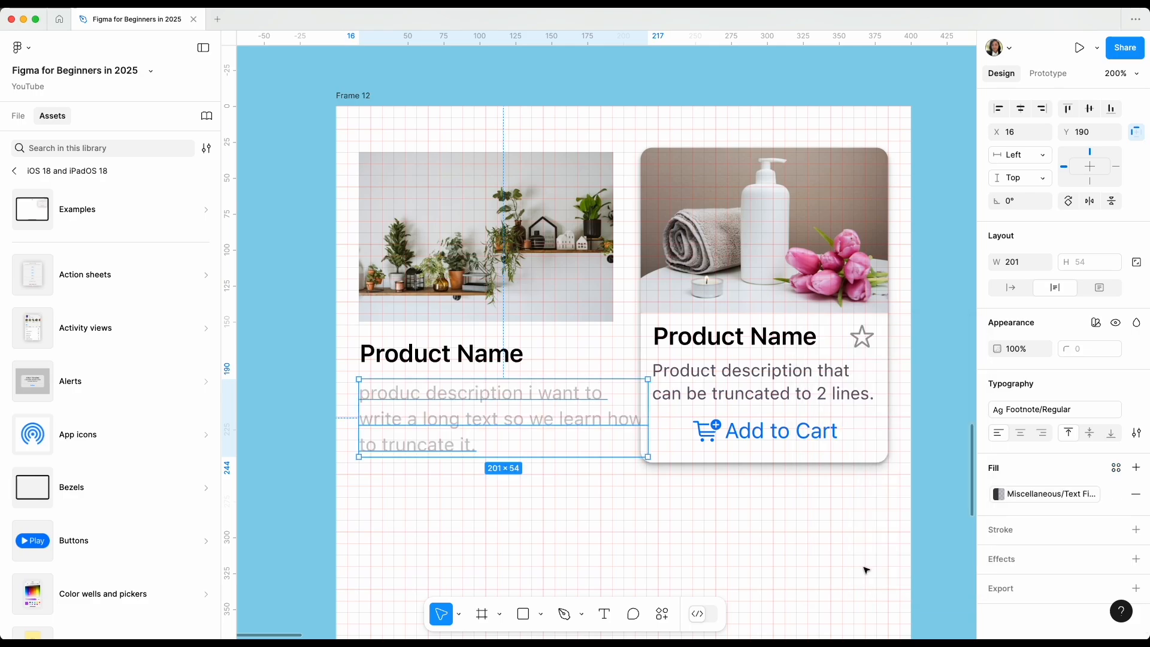
# Examine the iOS 18 and iPadOS 18 library colors for an alternative fill for the description text.
pyautogui.click(999, 494)
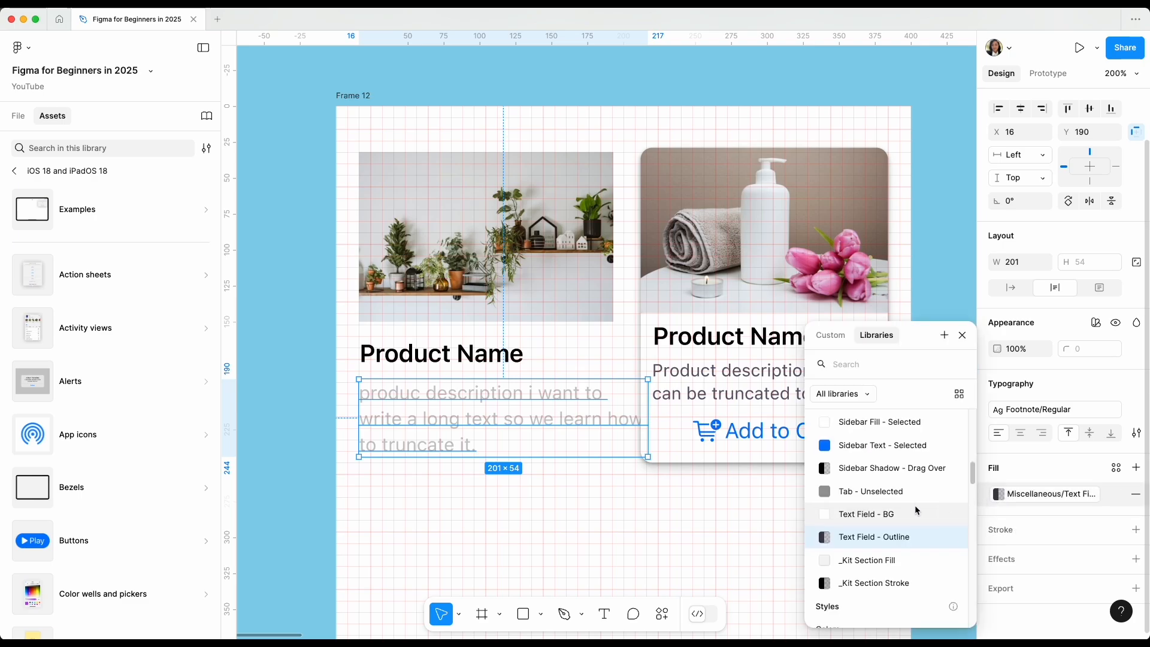
pyautogui.scroll(2, 917, 510)
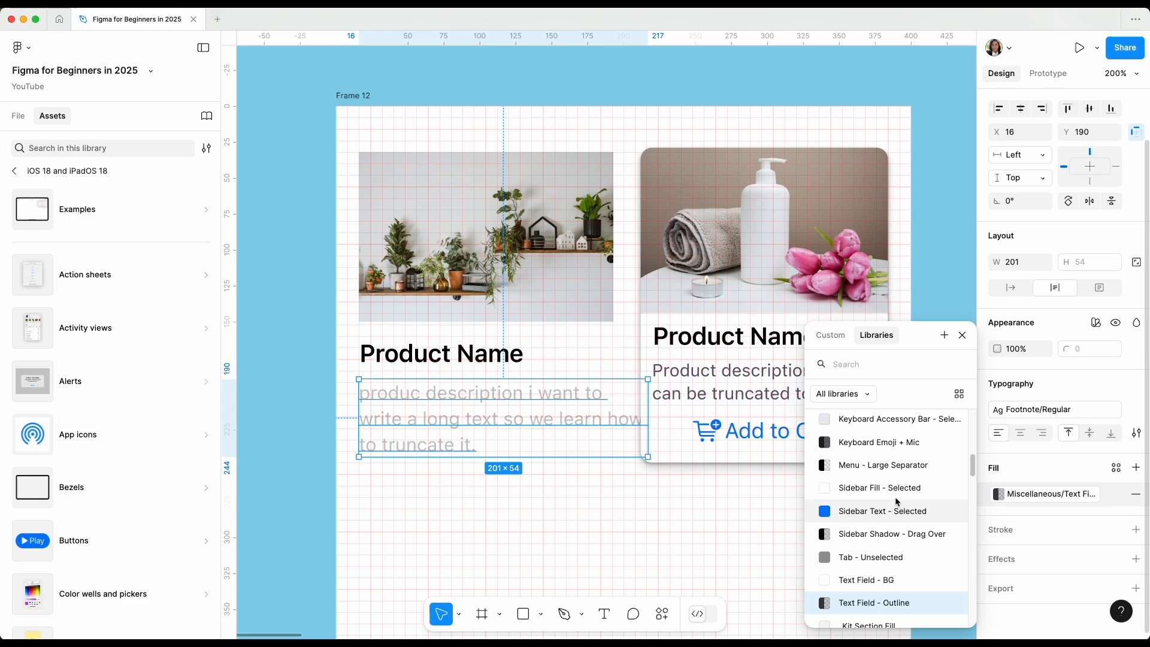
pyautogui.scroll(1, 901, 506)
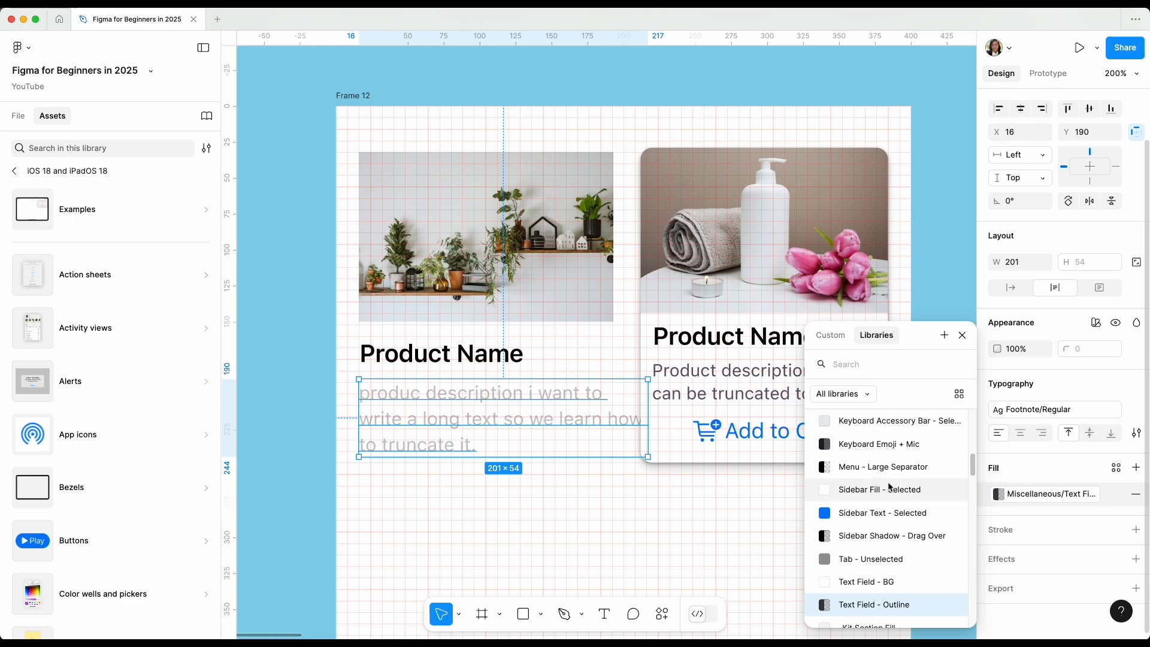
pyautogui.scroll(3, 889, 486)
pyautogui.scroll(5, 890, 495)
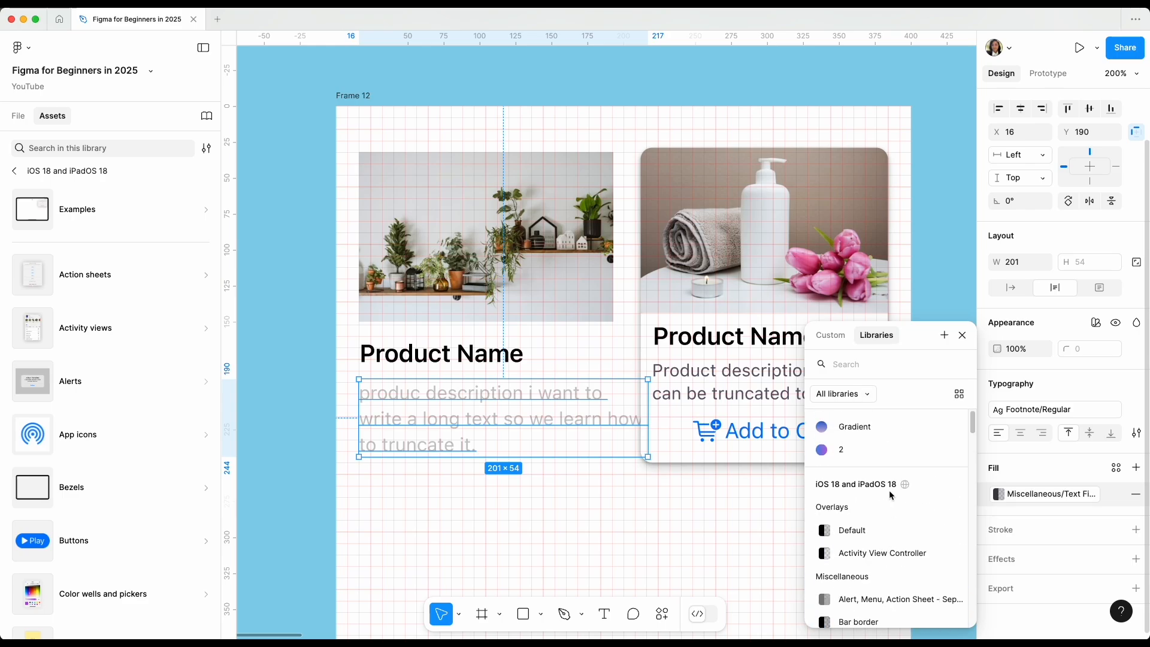
pyautogui.scroll(-4, 946, 555)
pyautogui.scroll(-5, 940, 555)
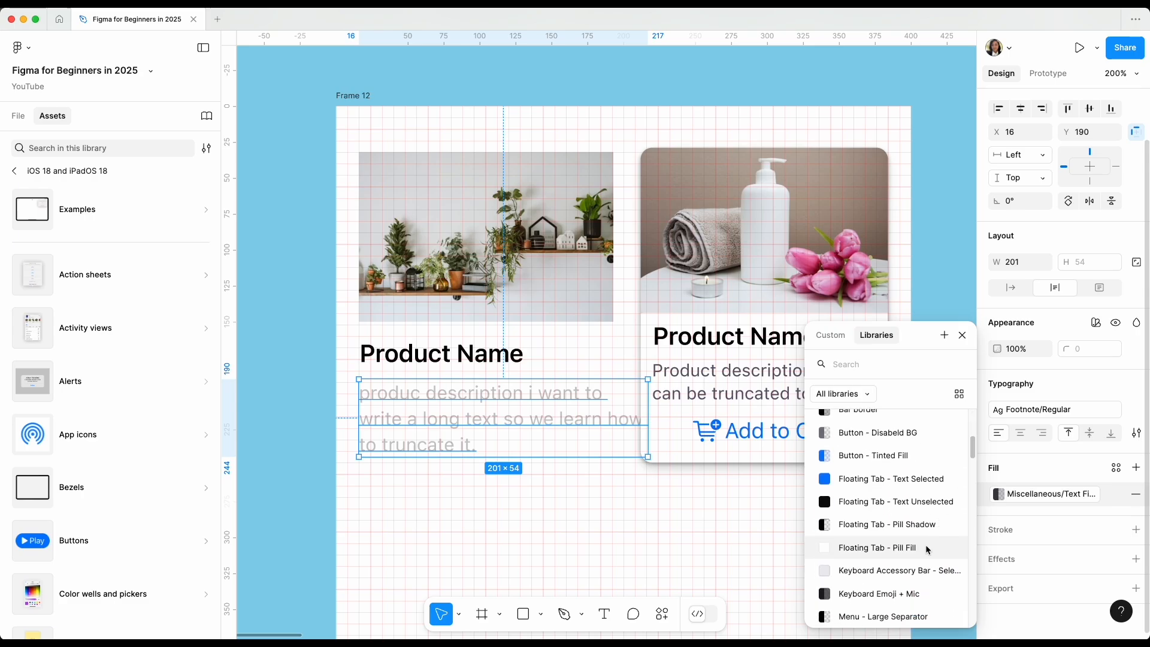
pyautogui.scroll(10, 899, 575)
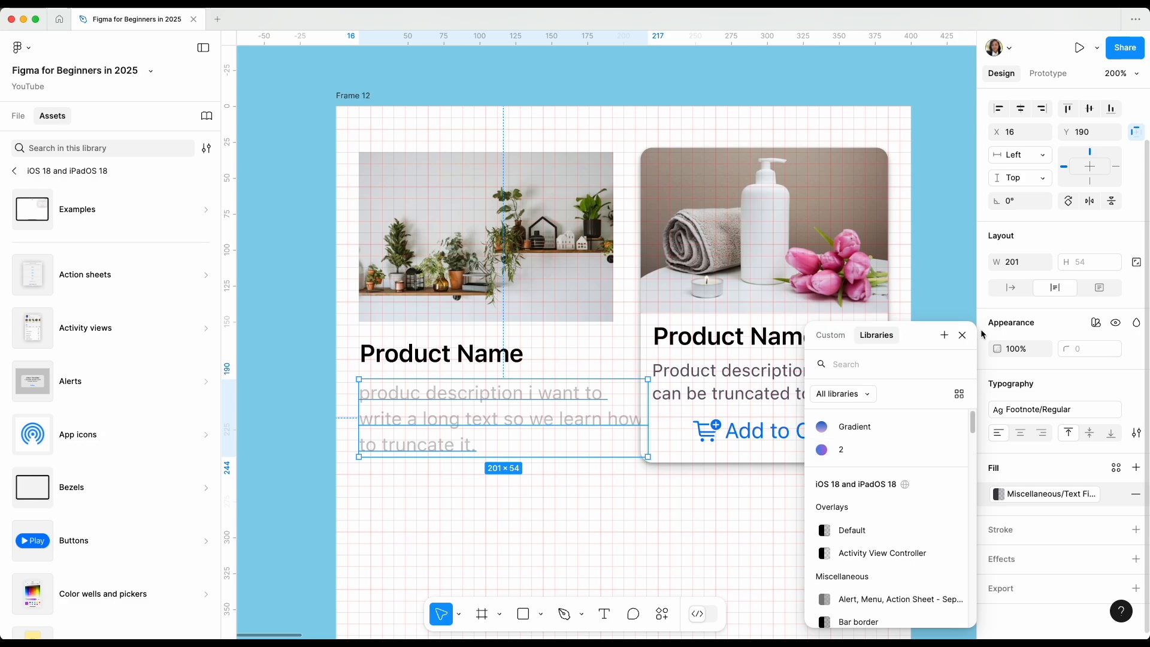
pyautogui.click(961, 336)
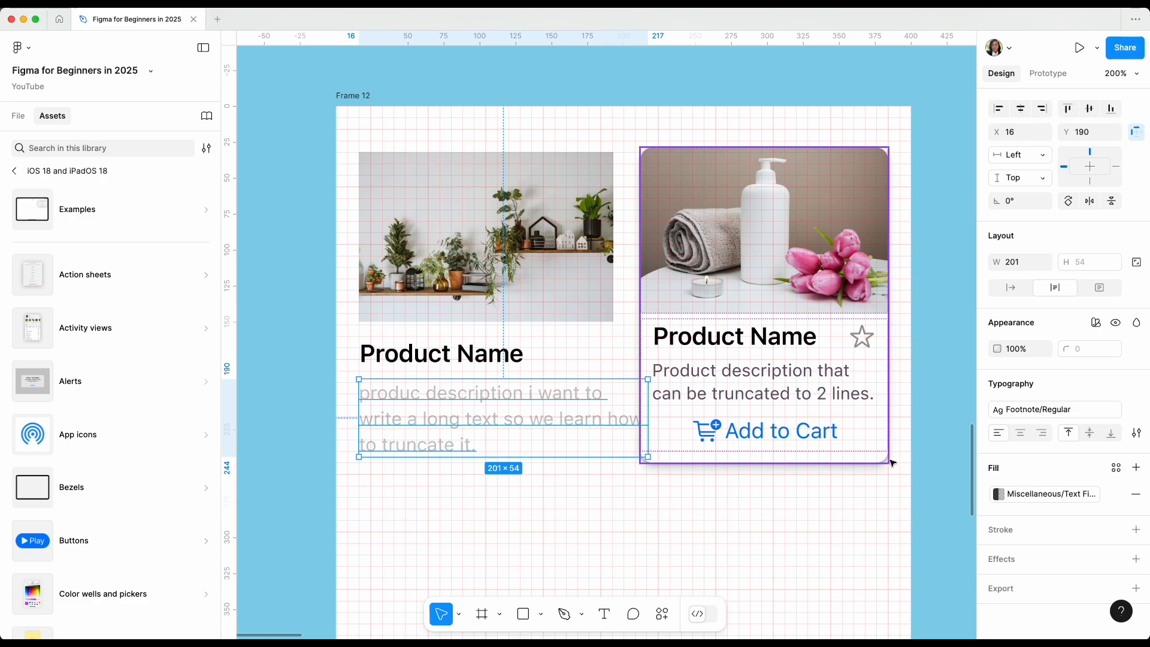
# Detach the description's library fill color and sample #625B71 from the reference card's description text as its new fill.
pyautogui.click(1118, 497)
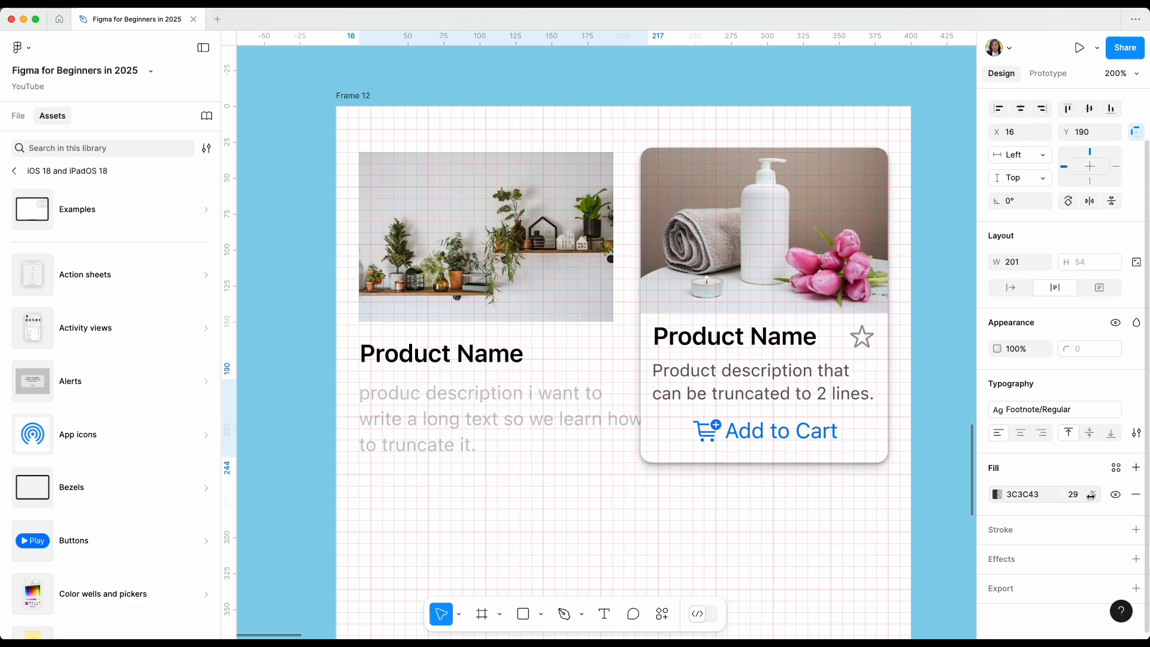
pyautogui.click(997, 494)
pyautogui.click(824, 476)
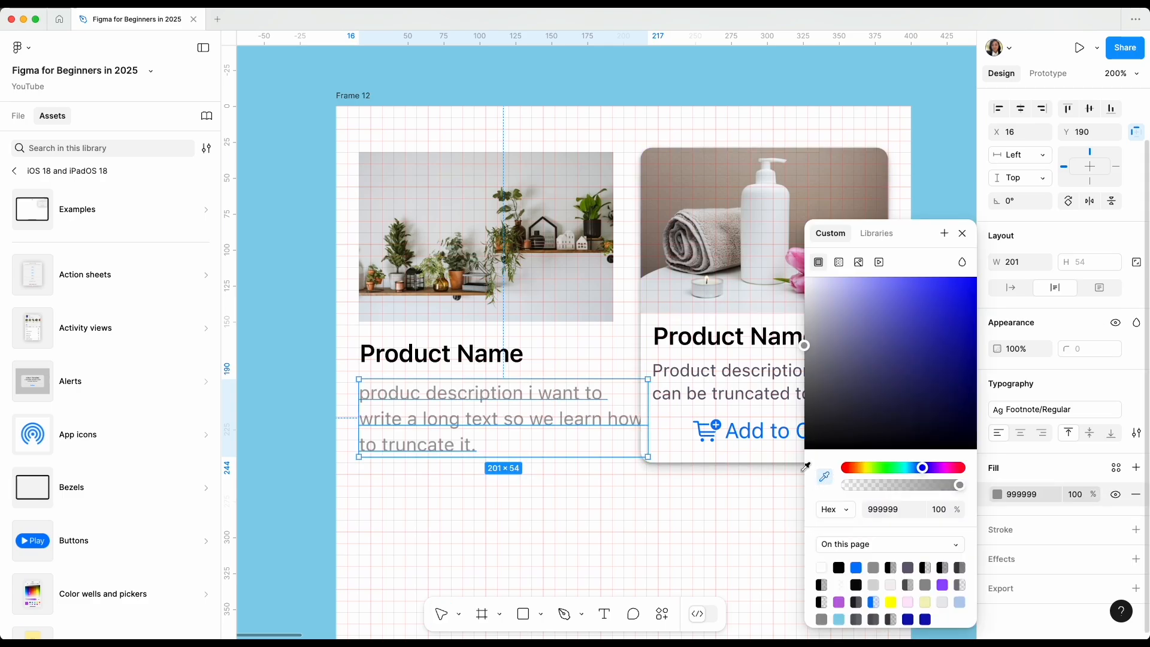
pyautogui.click(692, 360)
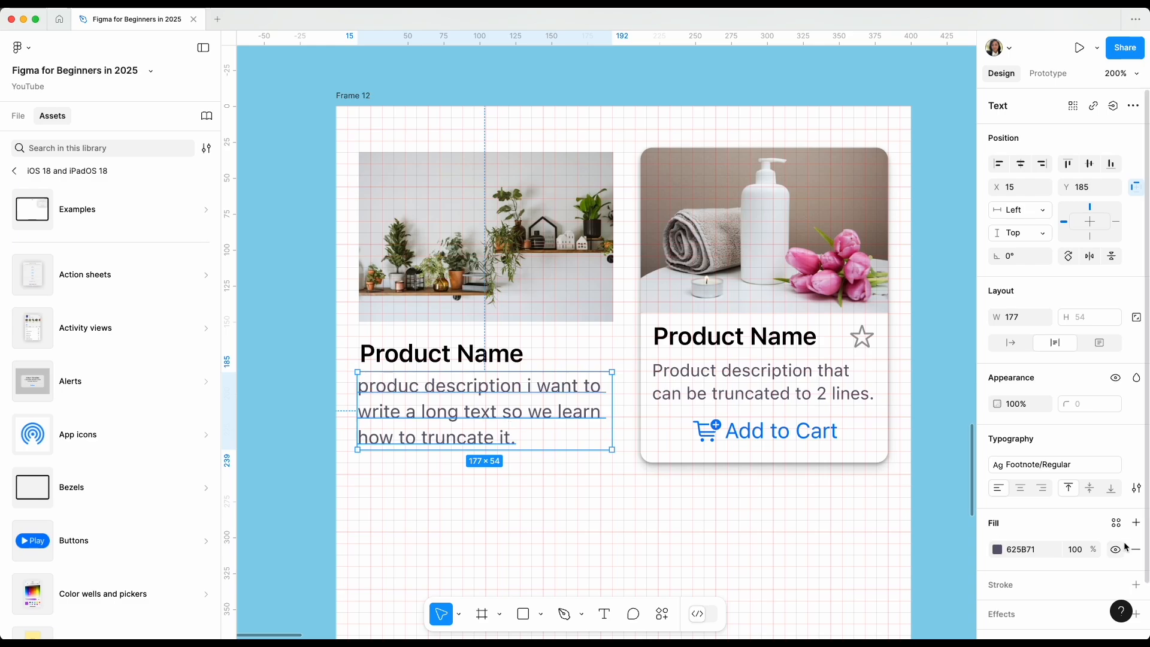
# Try the underline decoration and the bulleted and numbered list styles on the product description, ending with no list.
pyautogui.click(1136, 493)
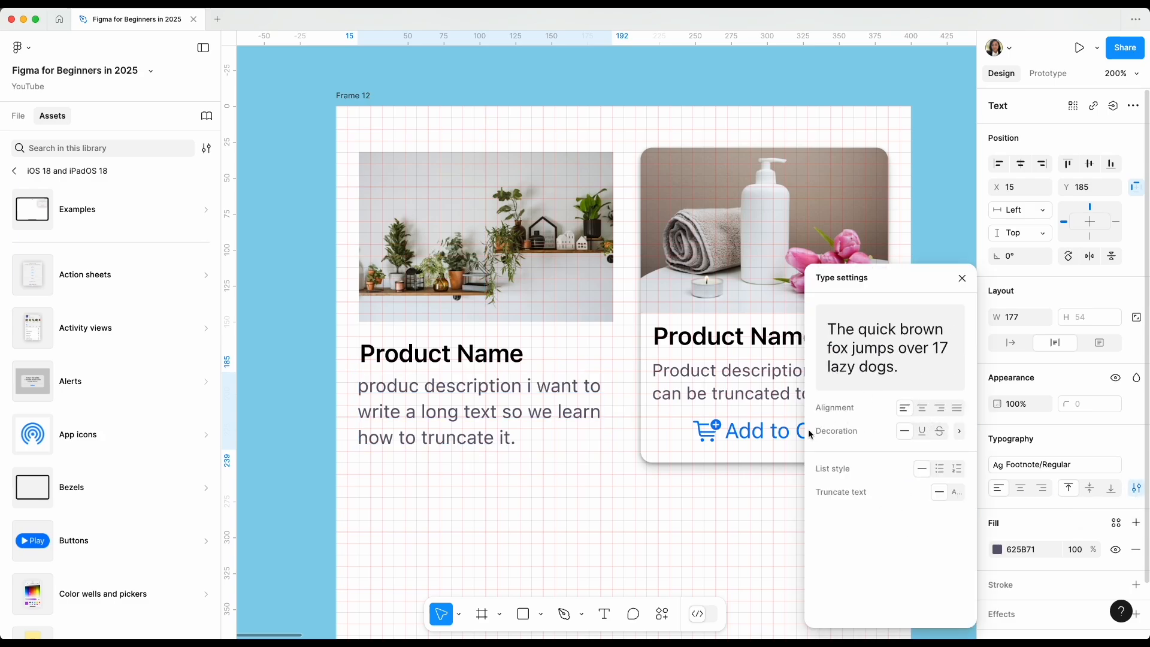
pyautogui.click(924, 431)
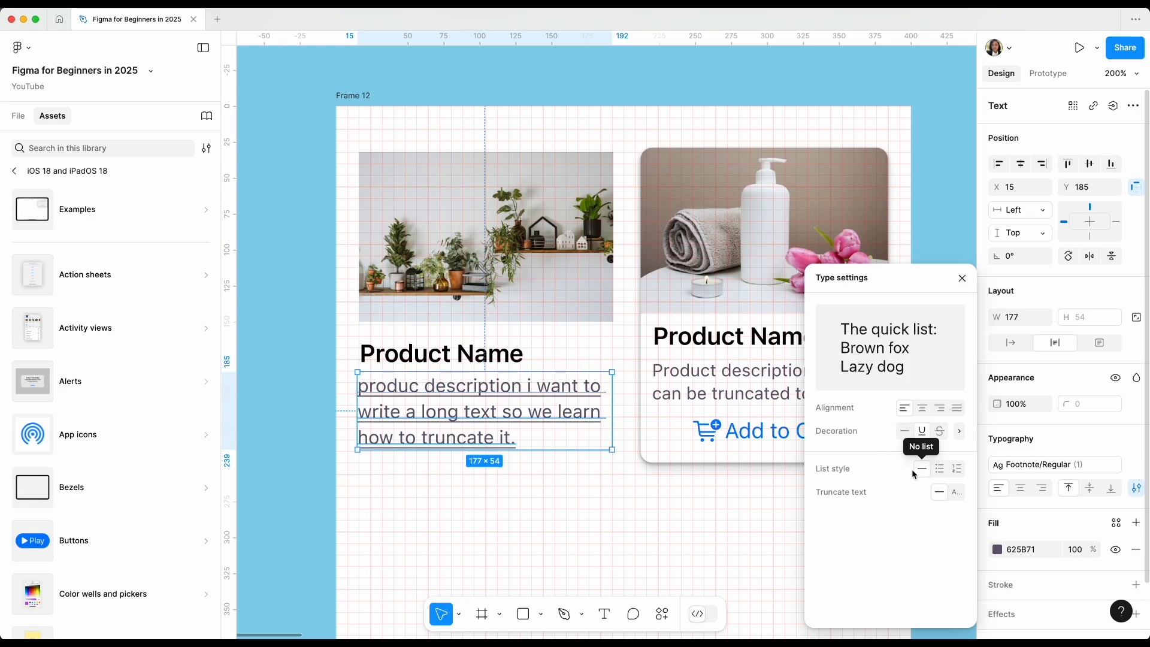
pyautogui.click(940, 472)
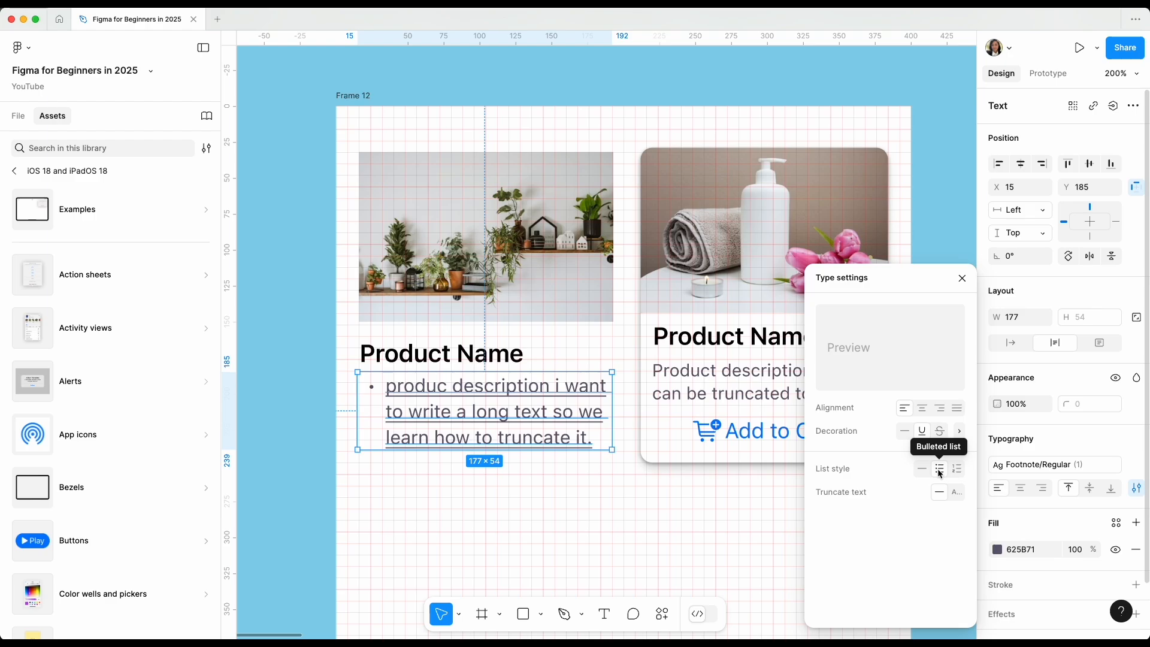
pyautogui.click(957, 472)
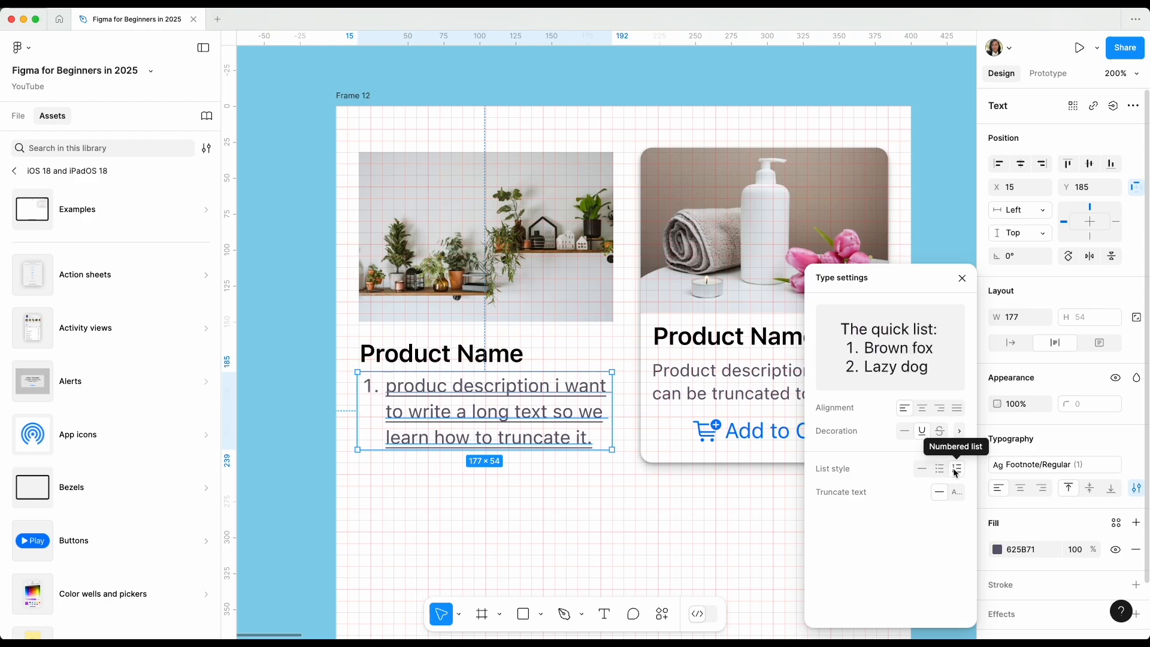
pyautogui.click(921, 468)
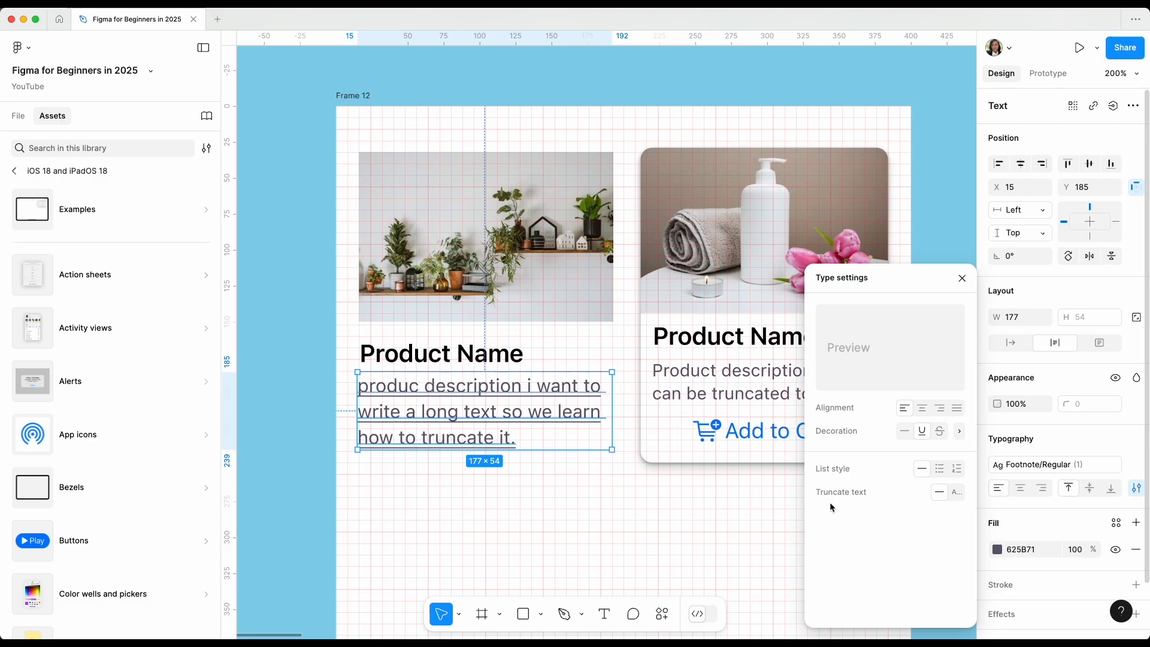
# Truncate the product description to a maximum of 2 lines.
pyautogui.click(956, 493)
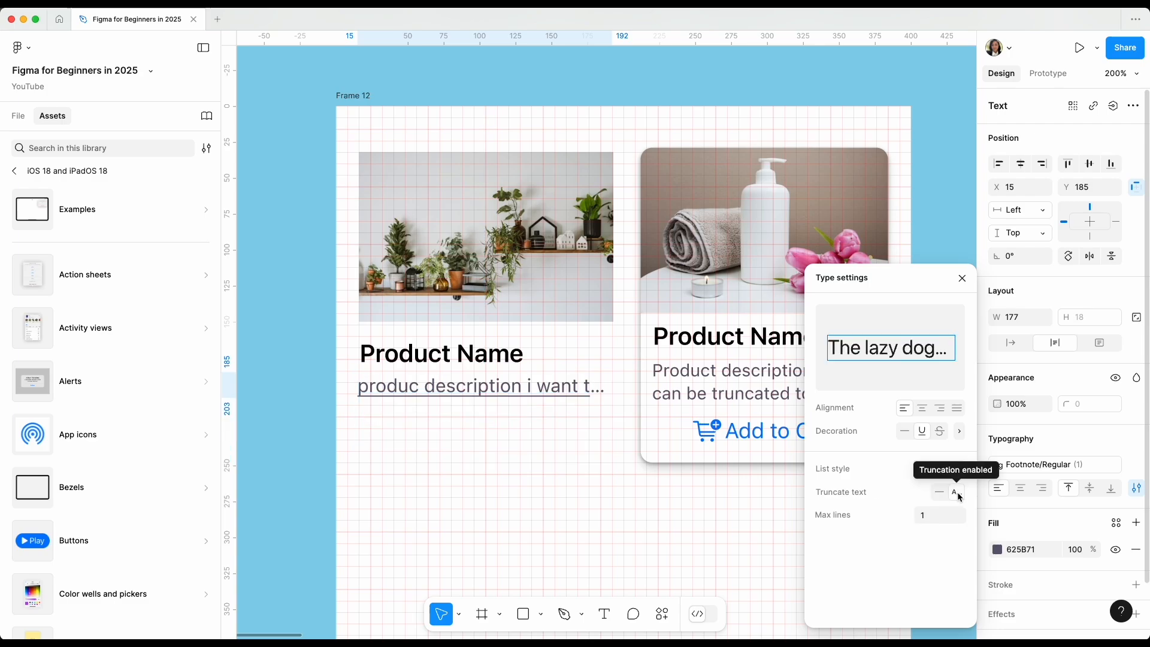
pyautogui.click(926, 517)
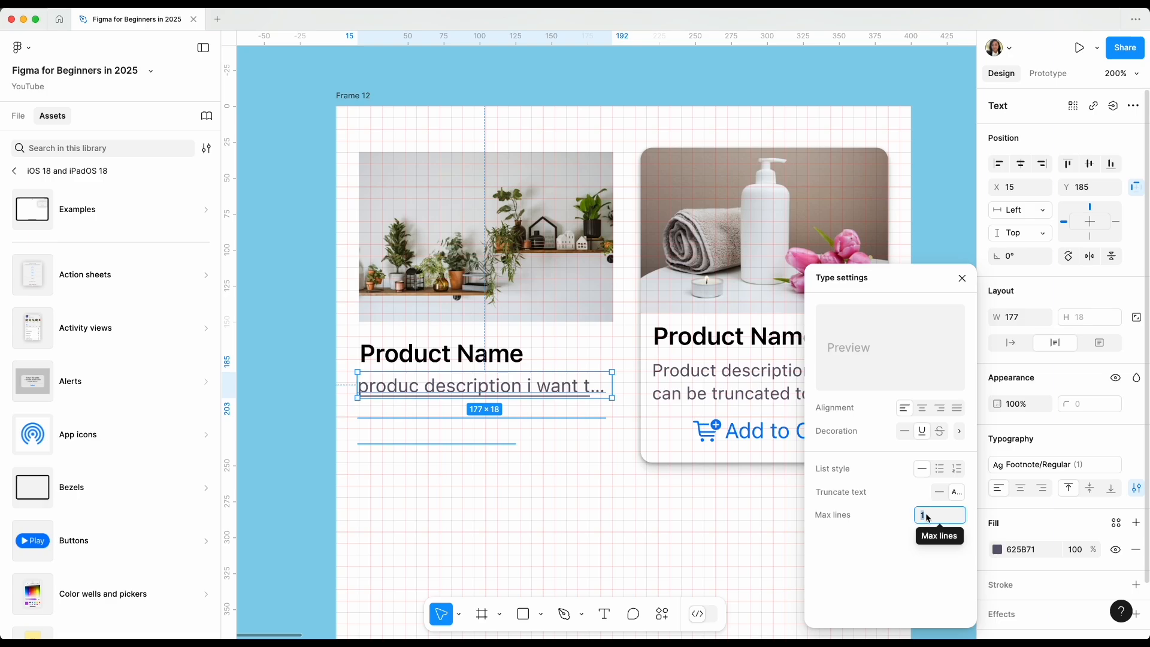
pyautogui.write('2')
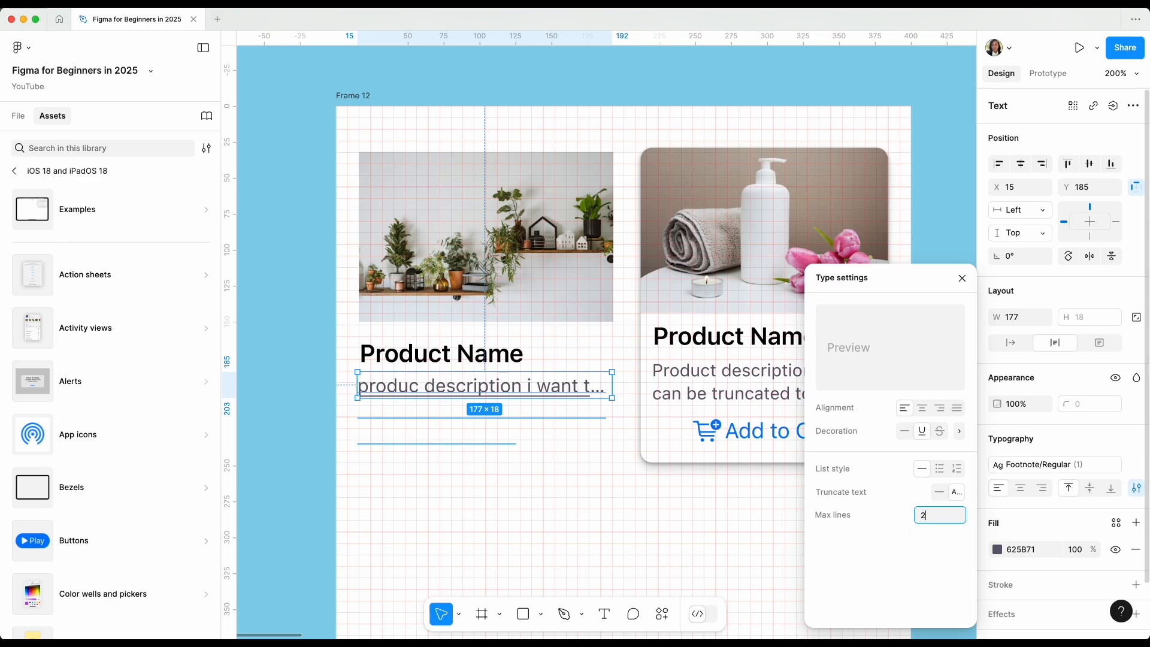
pyautogui.press('Return')
pyautogui.click(505, 432)
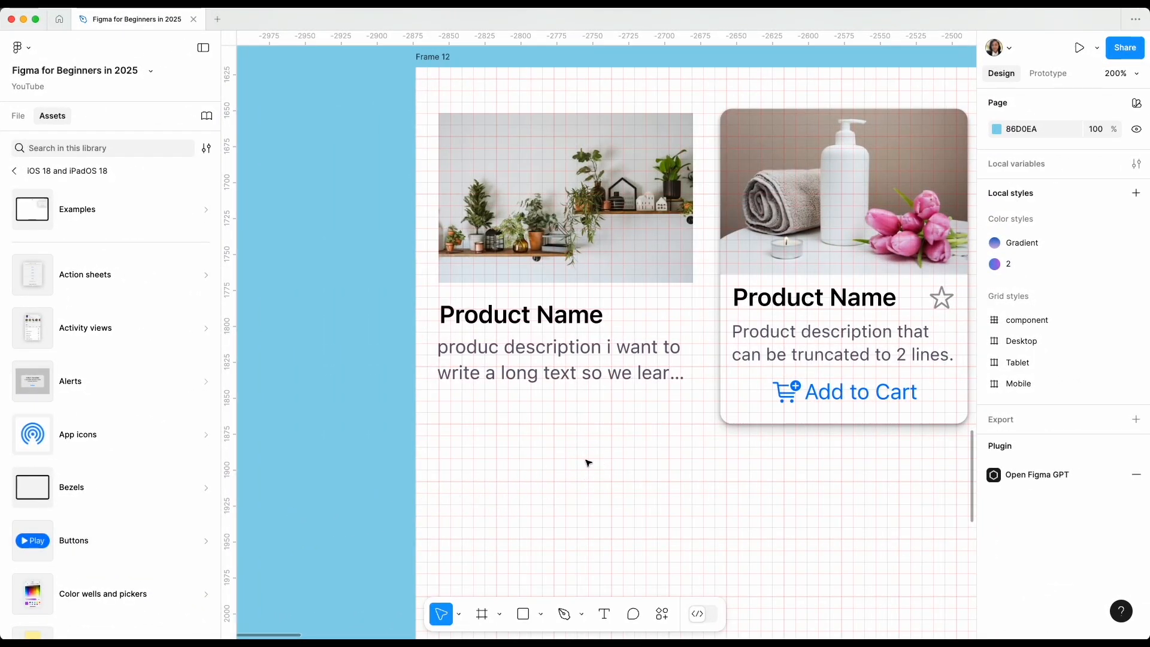
# Insert a Button from the iOS 18 and iPadOS 18 library below the plant card's description, with Small size and Plain style.
pyautogui.click(127, 540)
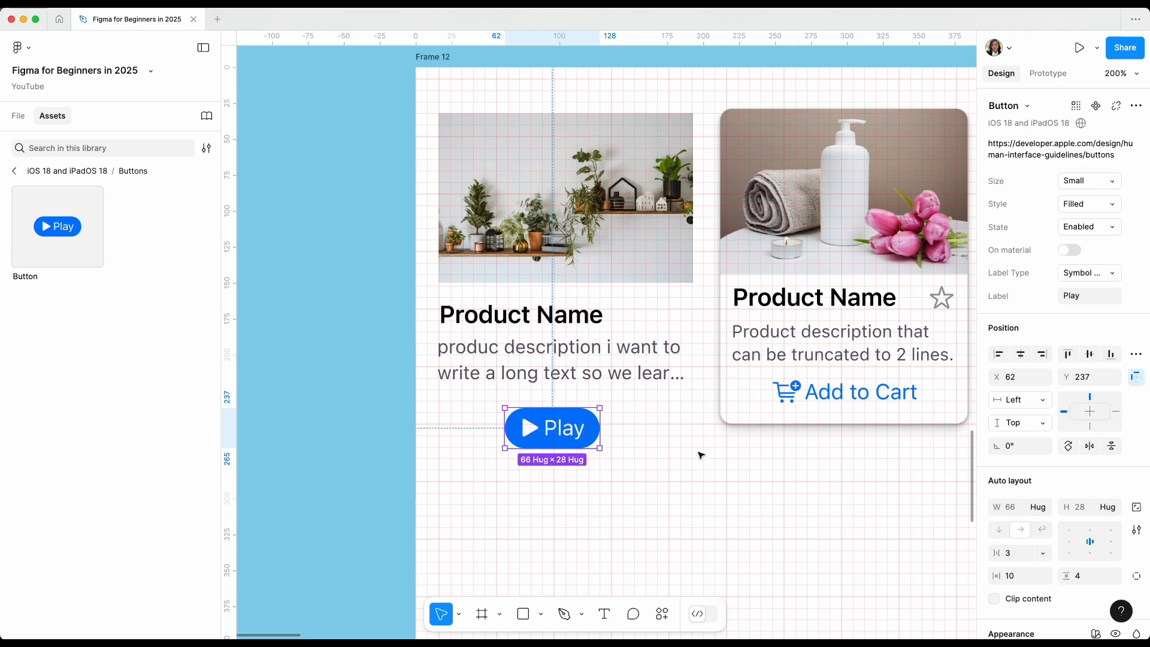
pyautogui.click(1087, 185)
pyautogui.click(1087, 185)
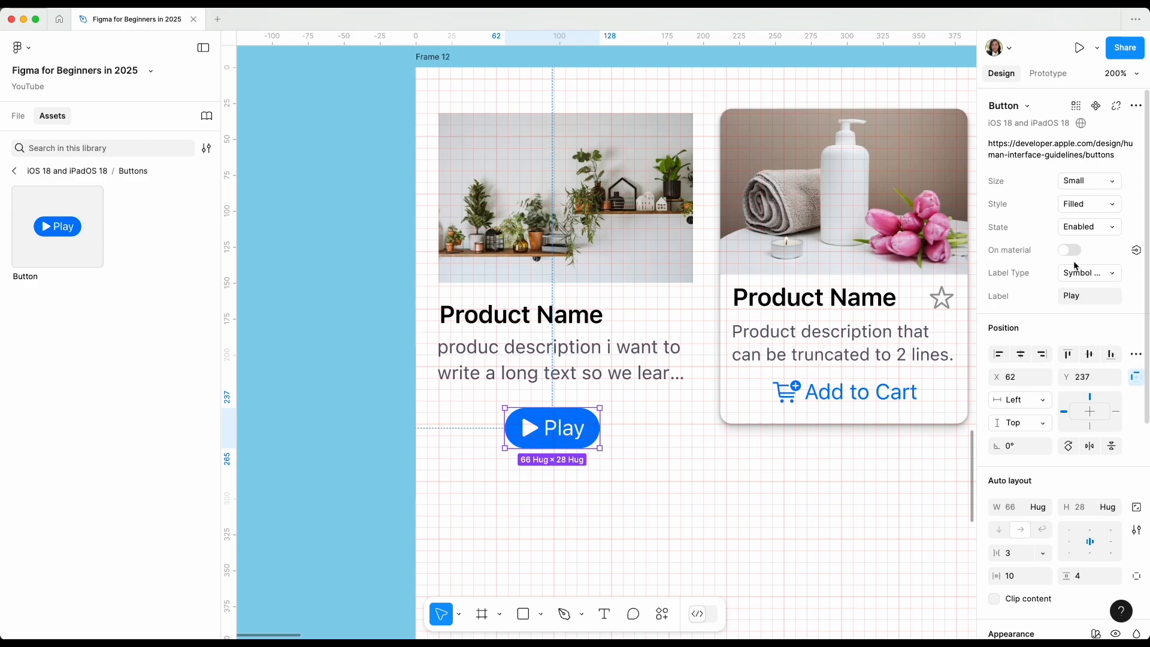
pyautogui.click(1089, 203)
pyautogui.click(1078, 256)
pyautogui.click(1111, 204)
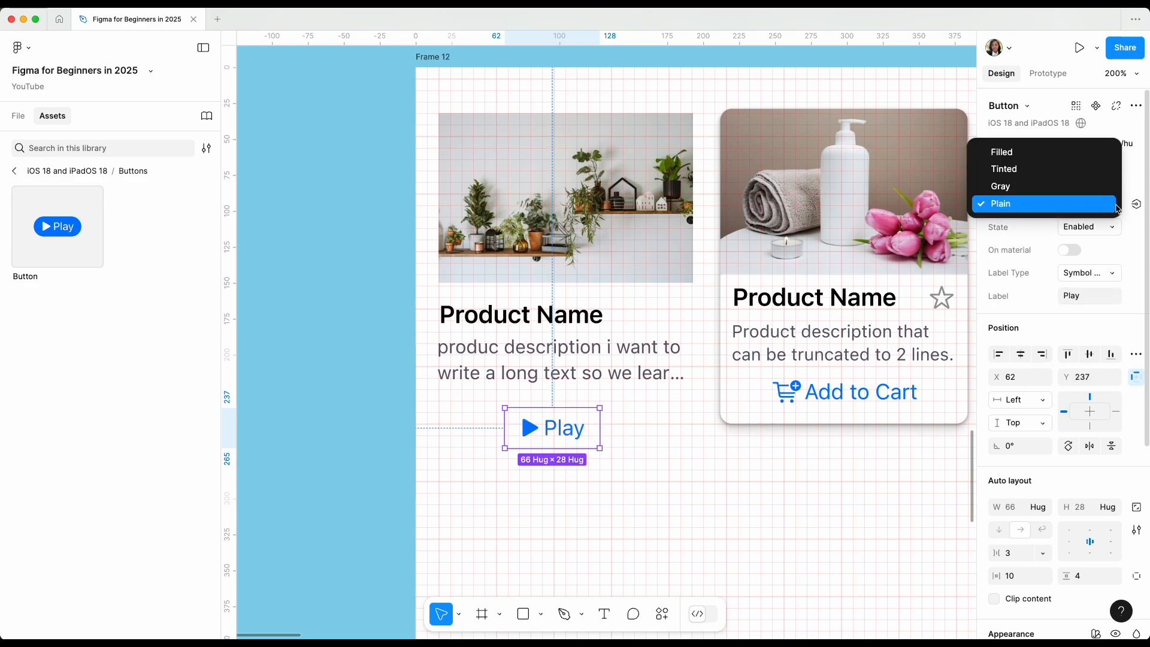
pyautogui.click(1017, 205)
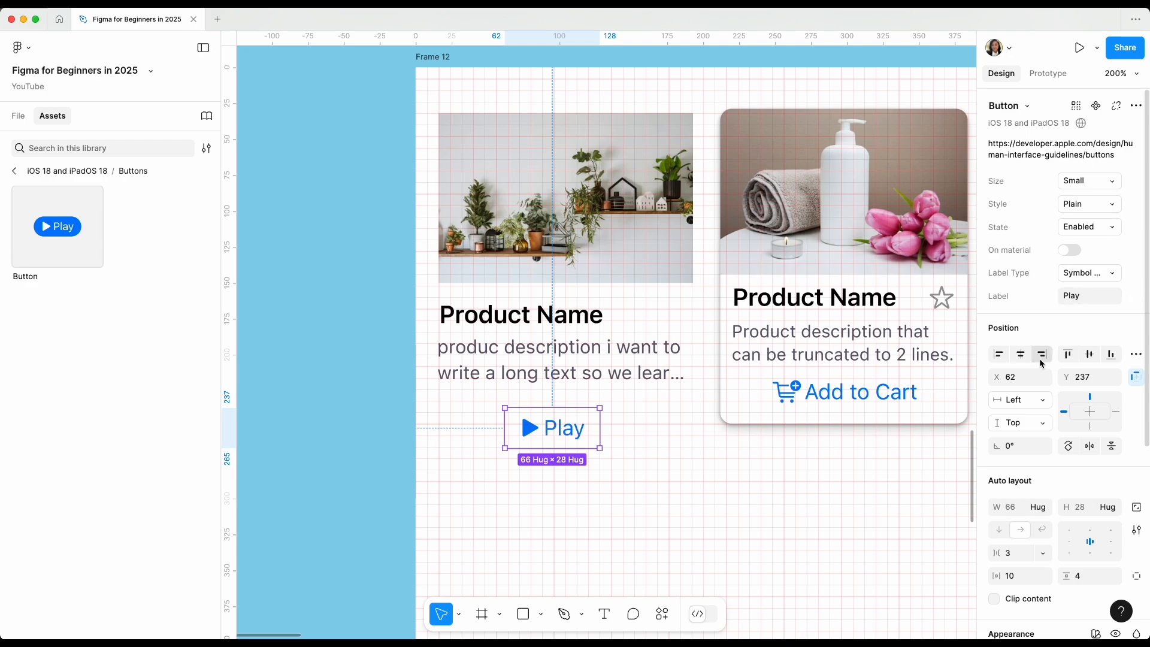
# Change the new button's label to "Add to cart".
pyautogui.click(1084, 297)
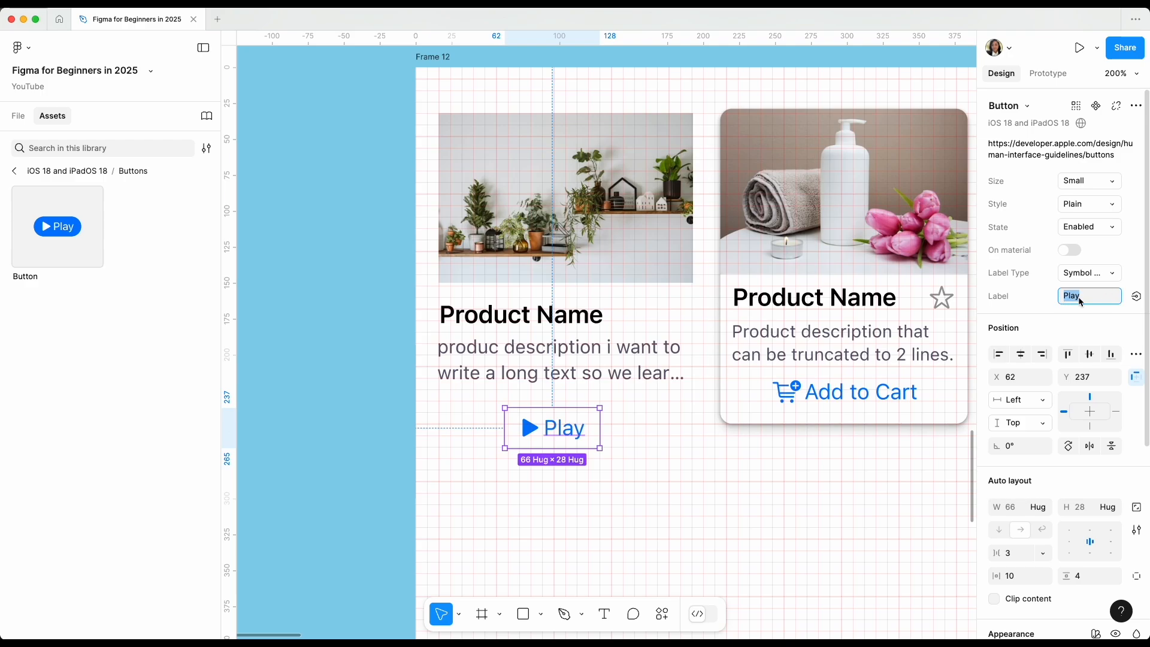
pyautogui.write('Add to cart')
pyautogui.press('Return')
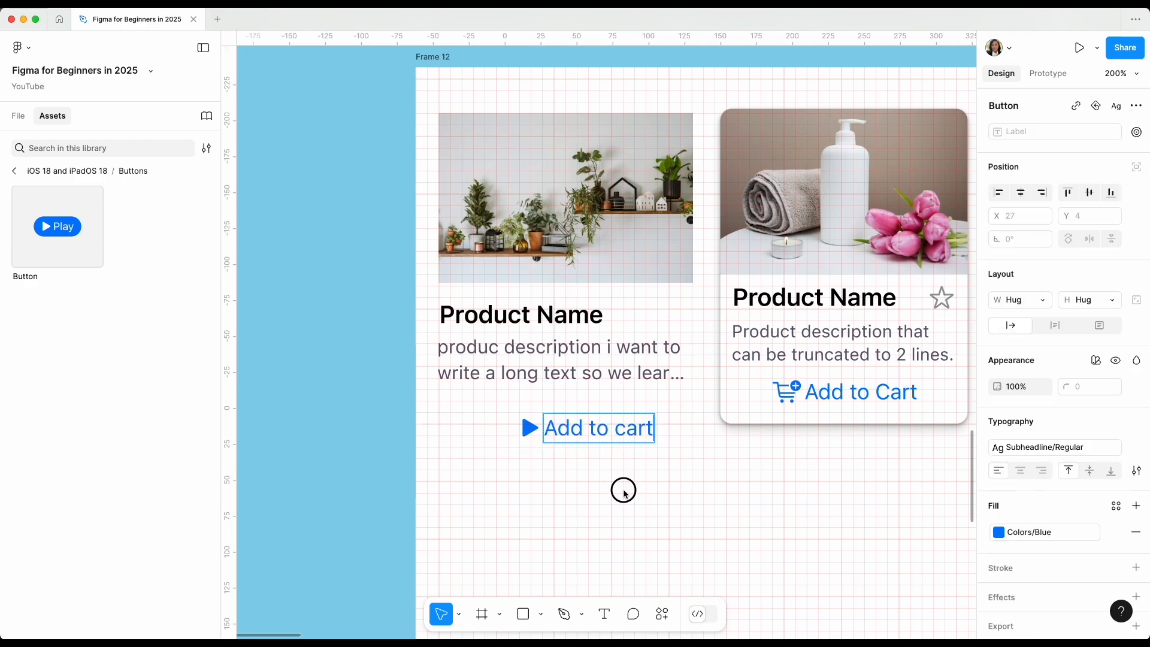
# Switch to SF Symbols, search for "cart" and copy the cart.badge.plus symbol.
pyautogui.press('super+Tab')
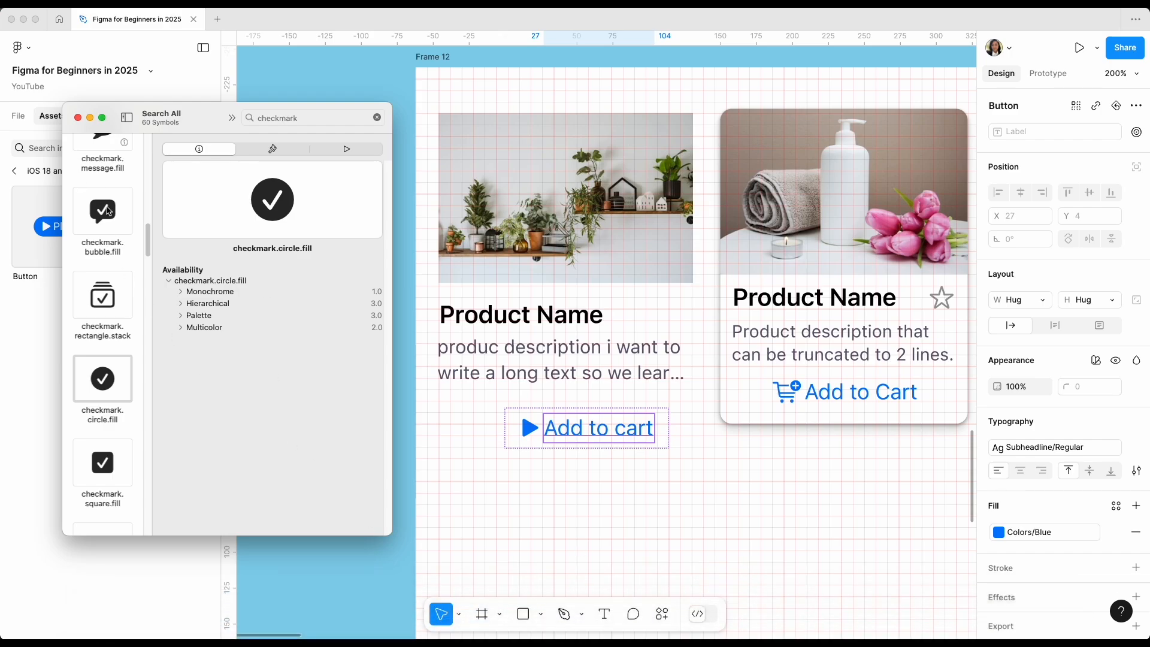
pyautogui.click(326, 120)
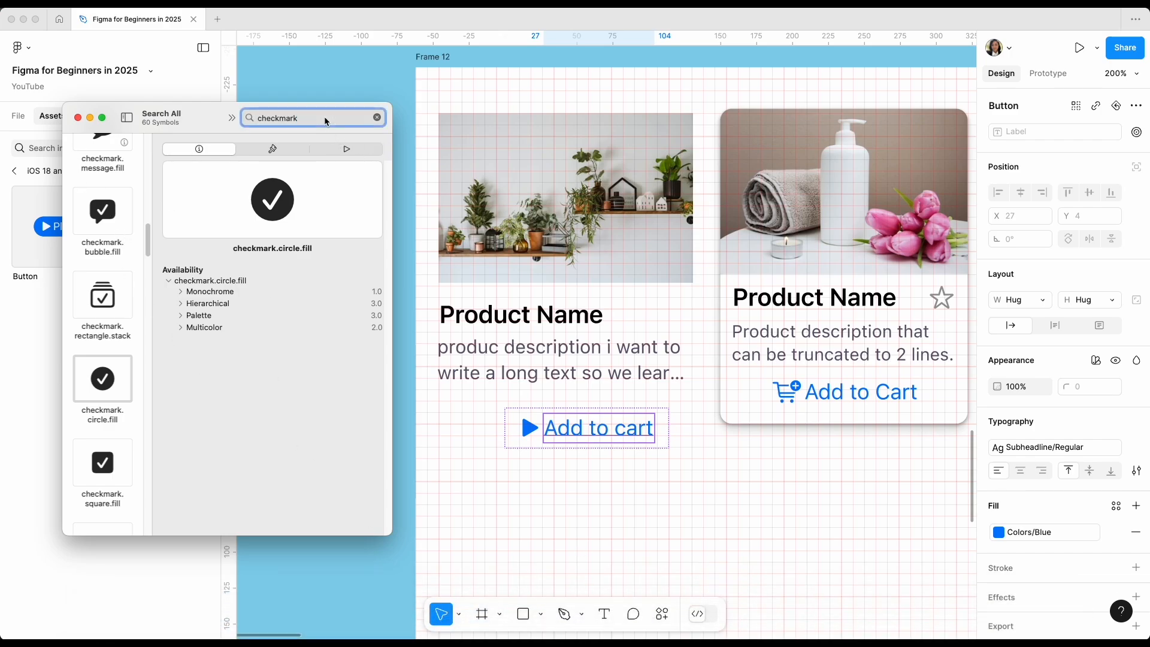
pyautogui.click(377, 118)
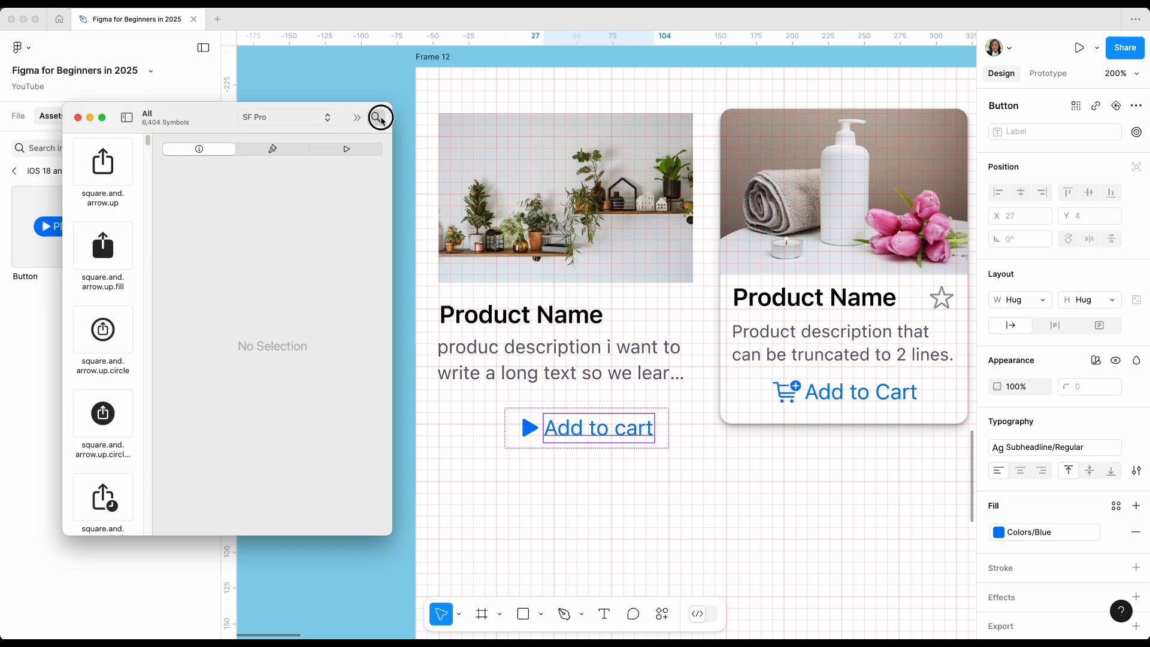
pyautogui.click(381, 118)
pyautogui.write('cart')
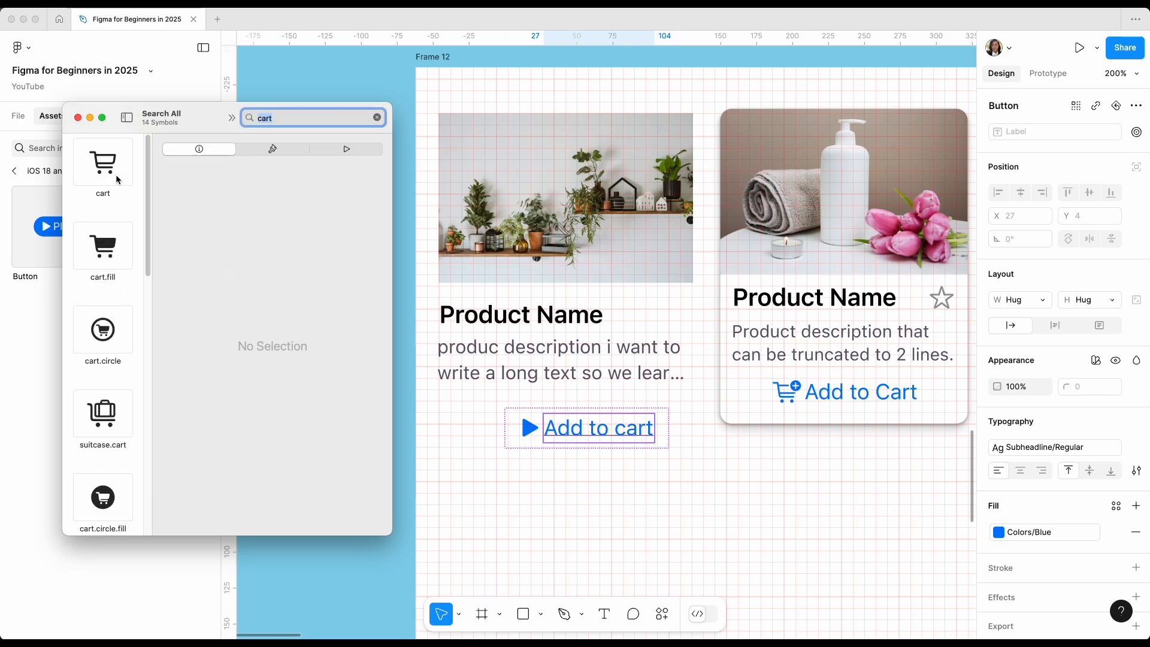
pyautogui.rightClick(109, 414)
pyautogui.click(149, 437)
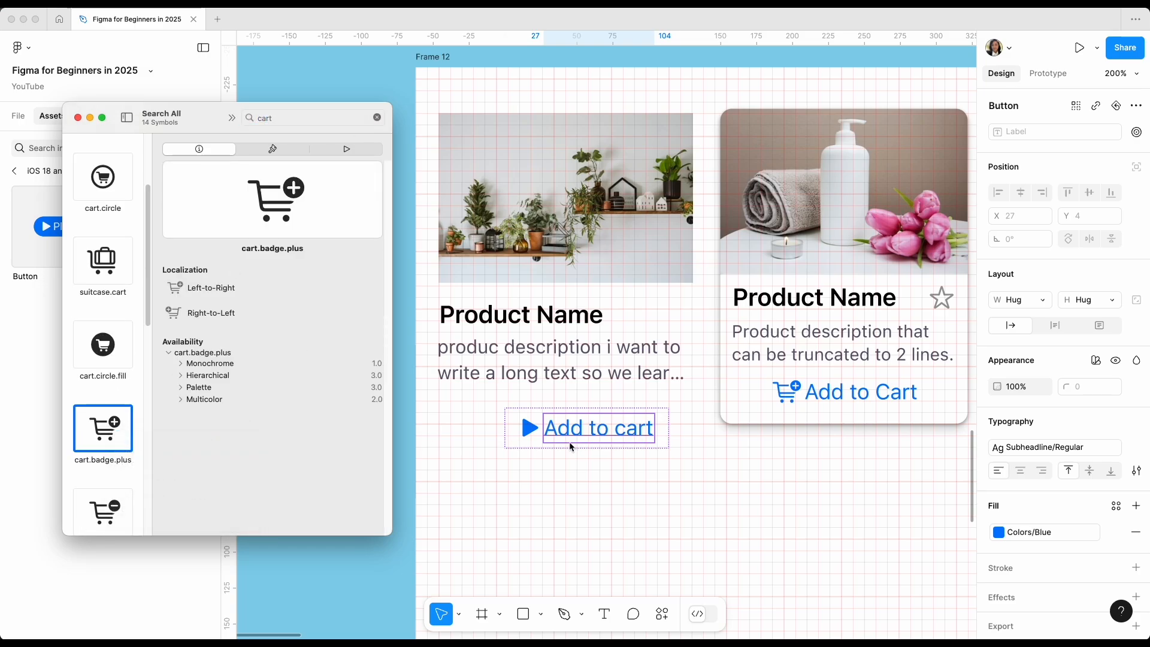
# Replace the button's play icon with the copied cart symbol and move the button to X 16, Y 228.
pyautogui.click(531, 429)
pyautogui.doubleClick(531, 429)
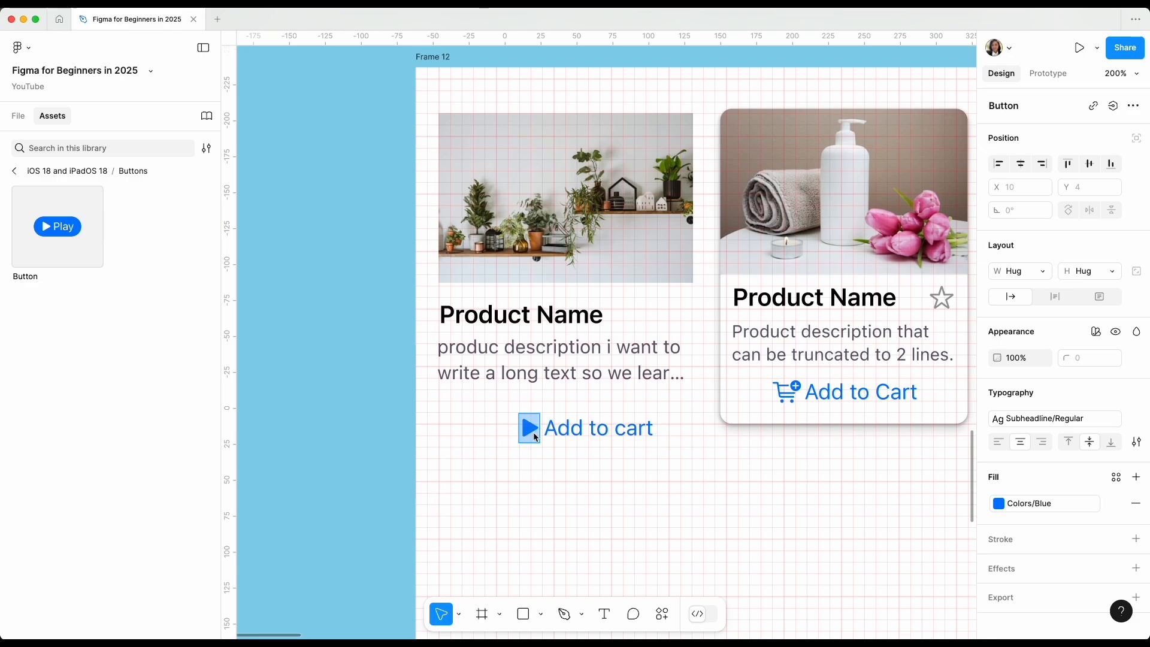
pyautogui.press('super+v')
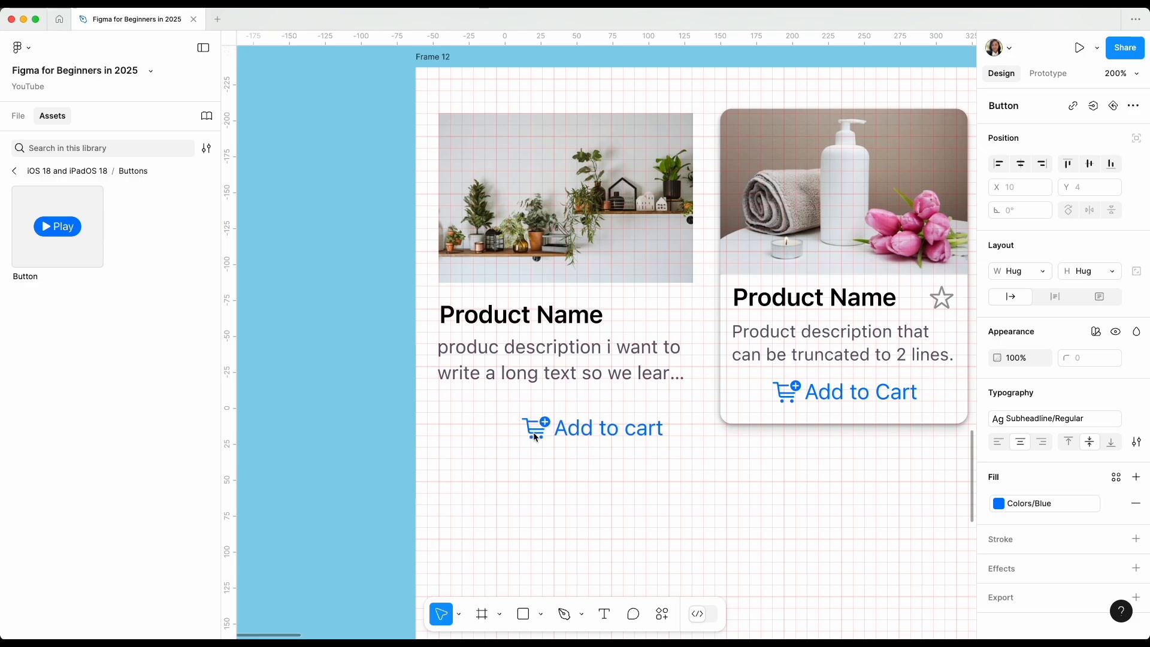
pyautogui.press('Escape')
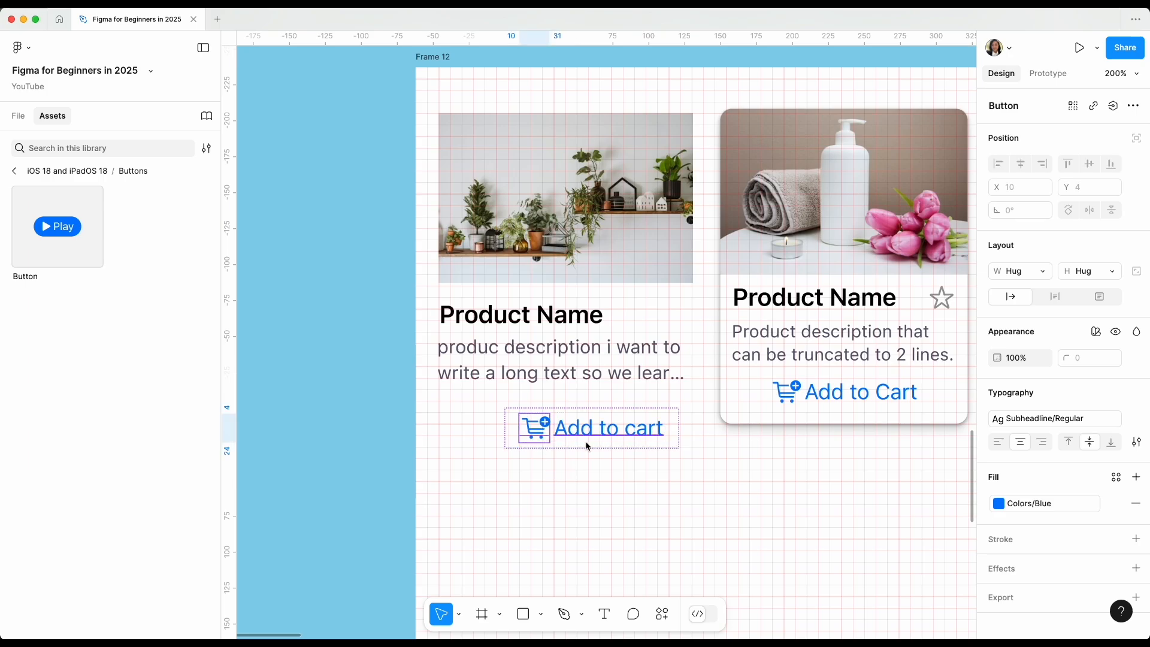
pyautogui.moveTo(586, 433); pyautogui.dragTo(521, 421)
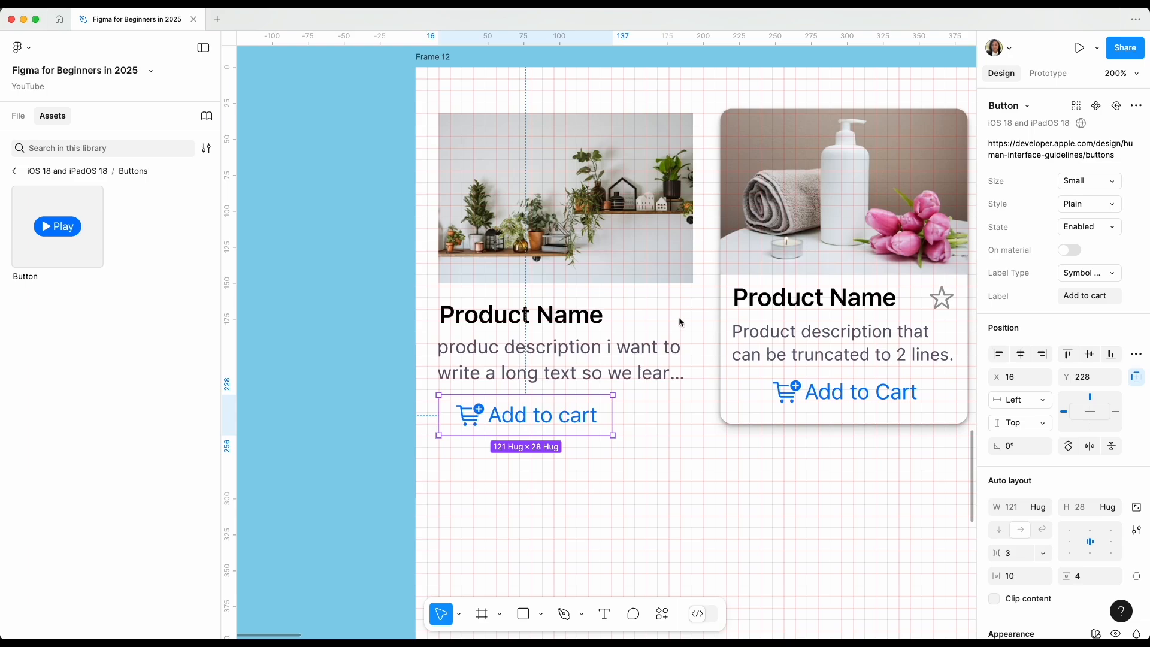
# Switch back to SF Symbols, search for "star" and copy the outlined star symbol.
pyautogui.press('super+Tab')
pyautogui.click(371, 115)
pyautogui.write('star')
pyautogui.press('Return')
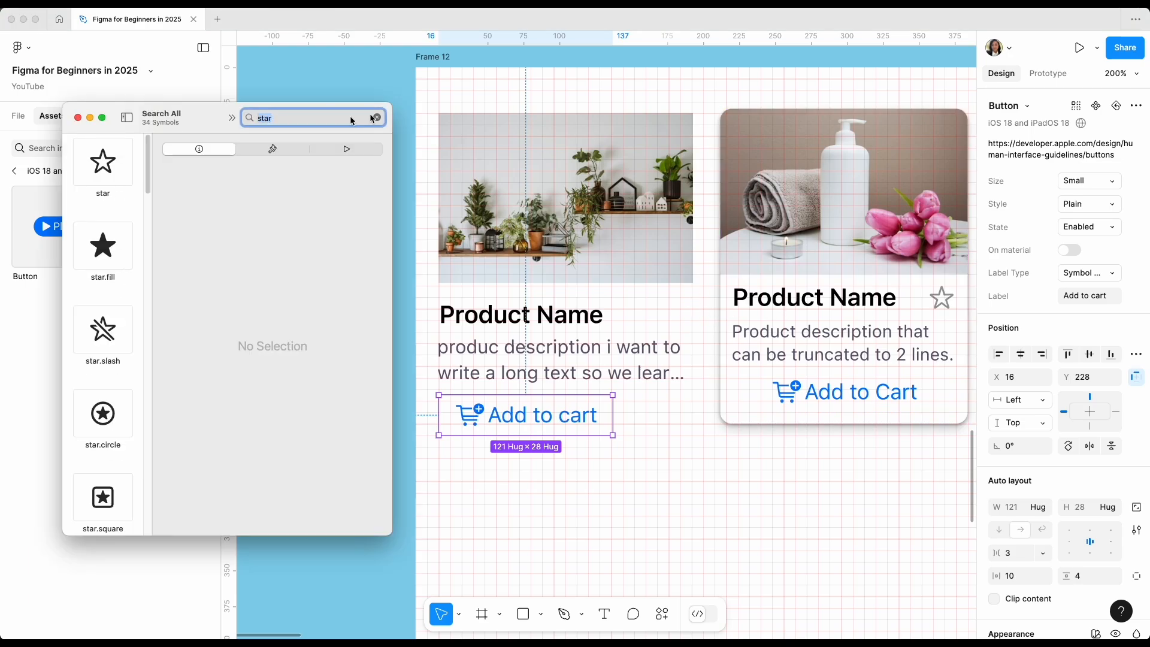
pyautogui.rightClick(100, 158)
pyautogui.click(125, 165)
# Return to Figma, paste the star symbol and place it beside the plant card's Product Name, near the image's far edge.
pyautogui.press('super+Tab')
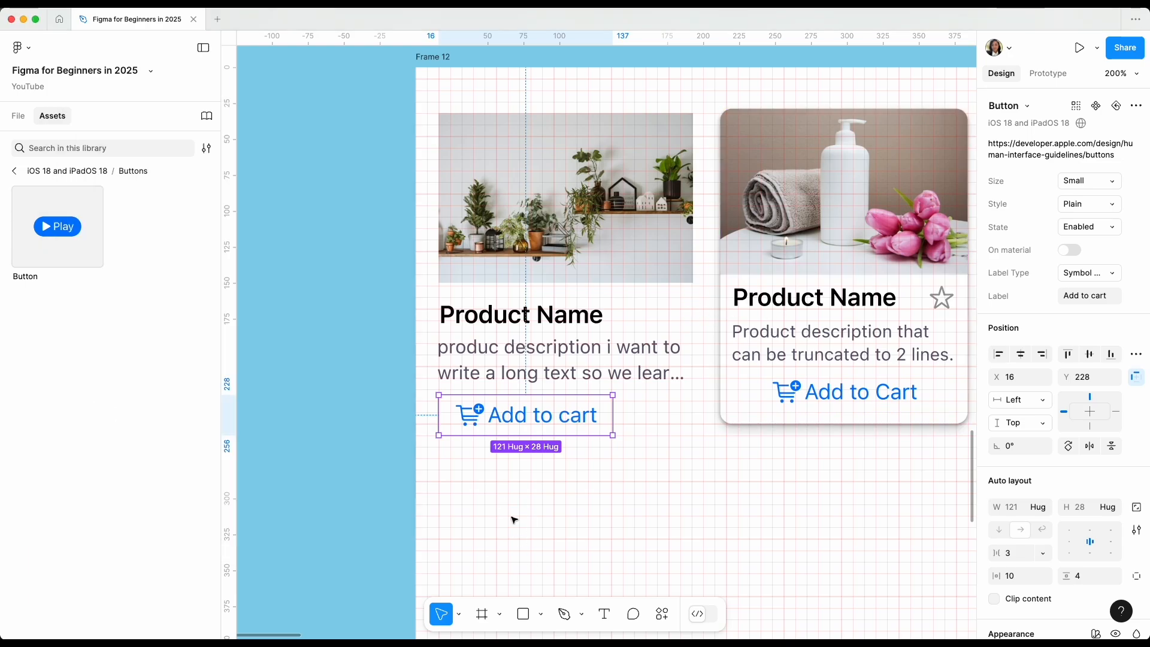
pyautogui.press('super+v')
pyautogui.moveTo(599, 325); pyautogui.dragTo(681, 318)
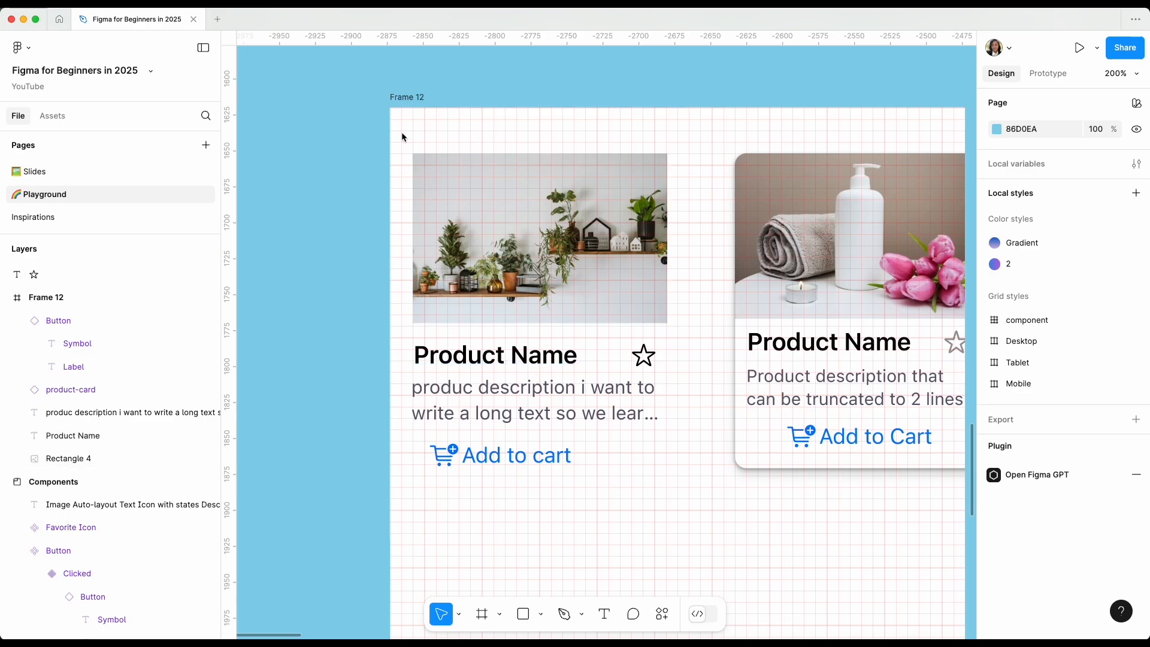
pyautogui.click(465, 198)
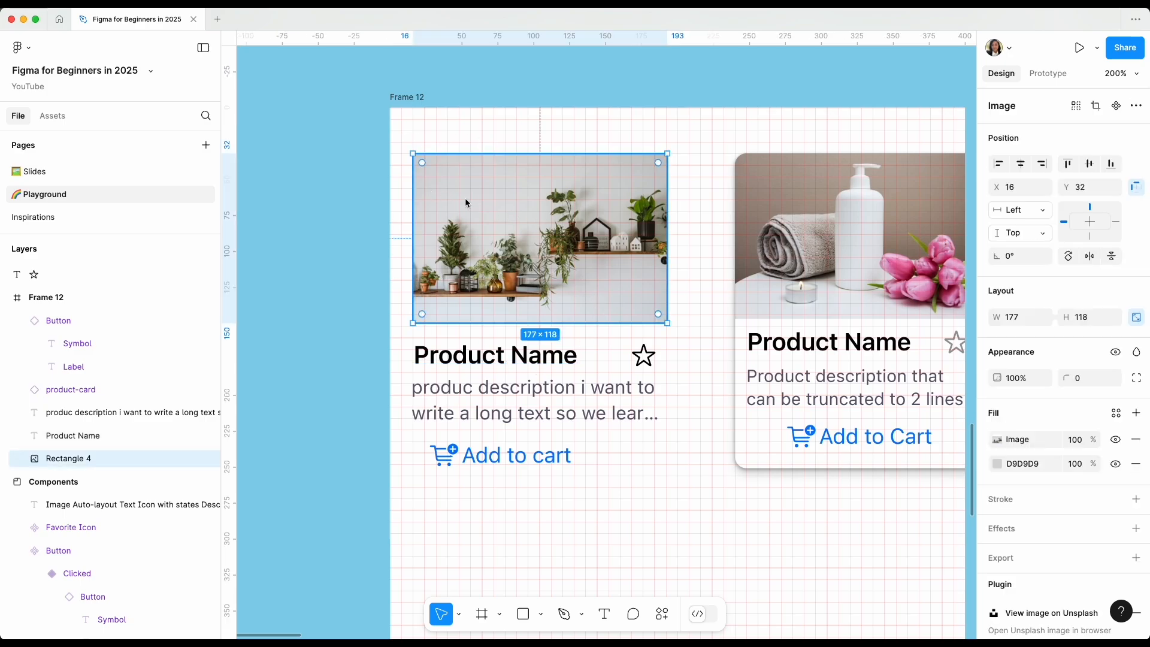
pyautogui.keyDown('shift'); pyautogui.click(449, 358); pyautogui.keyUp('shift')
pyautogui.keyDown('shift'); pyautogui.click(642, 358); pyautogui.keyUp('shift')
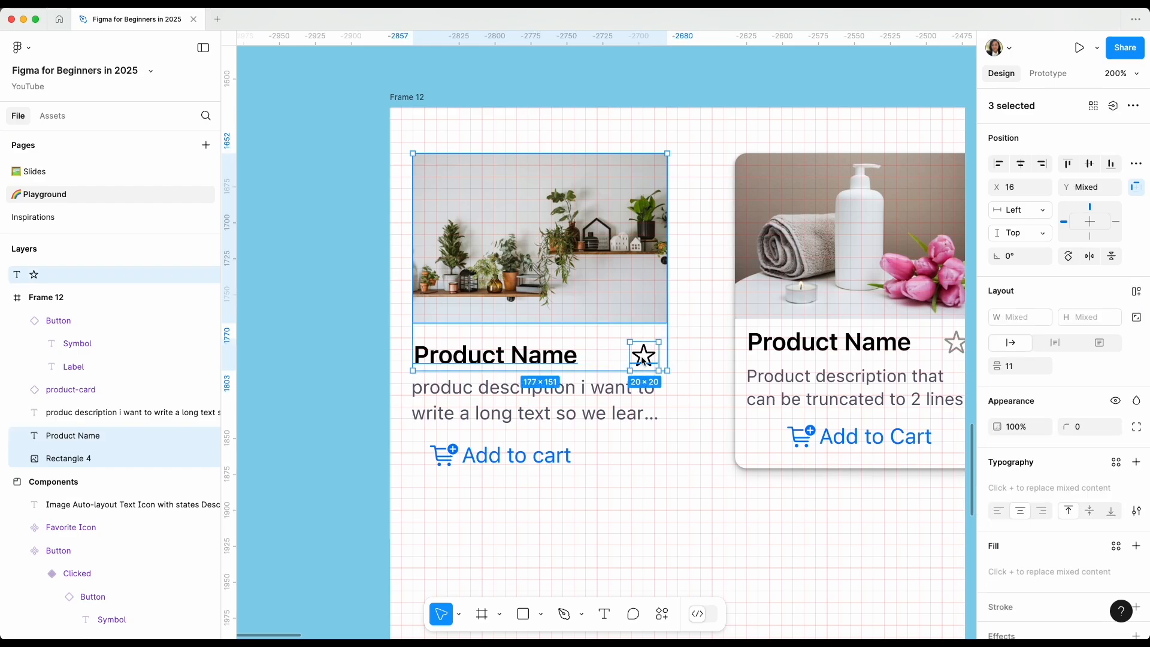
pyautogui.keyDown('shift'); pyautogui.click(603, 394); pyautogui.keyUp('shift')
pyautogui.click(696, 383)
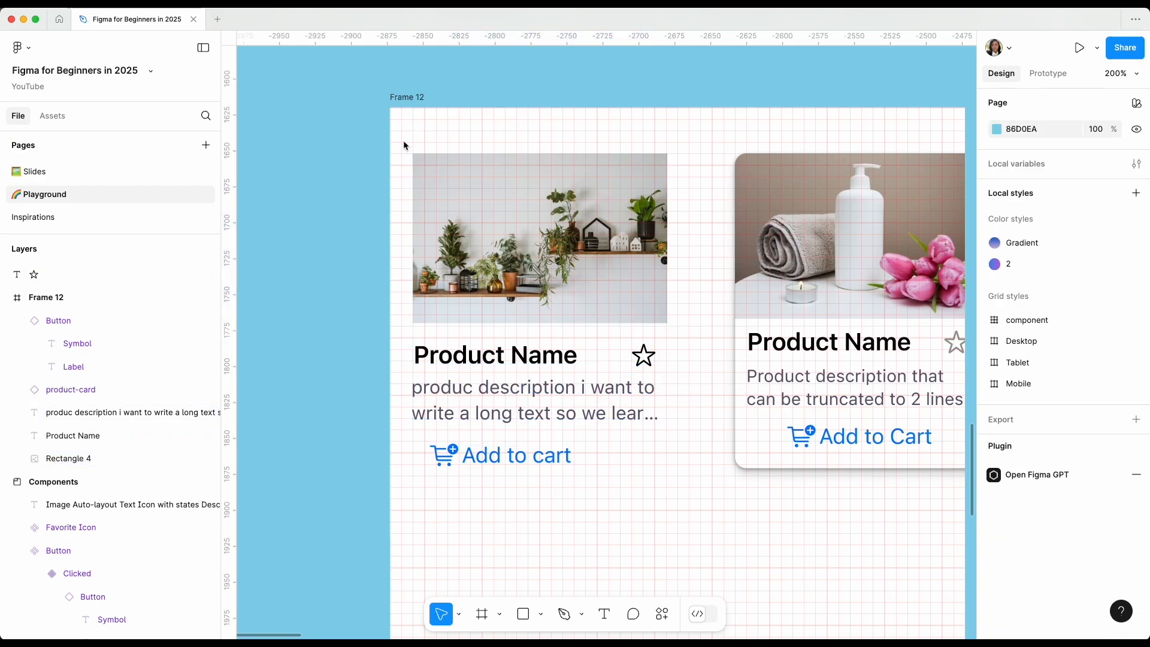
# Select the plant card's image, name, star, description and button together and apply Suggest auto layout to them.
pyautogui.moveTo(401, 140); pyautogui.dragTo(692, 509)
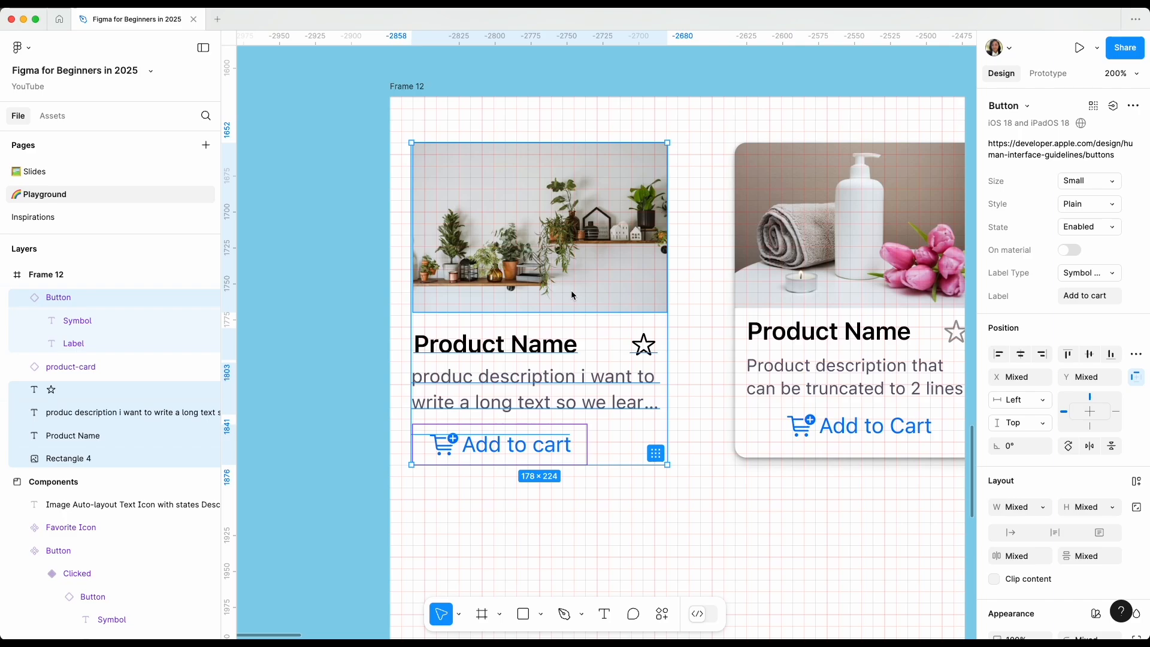
pyautogui.rightClick(572, 295)
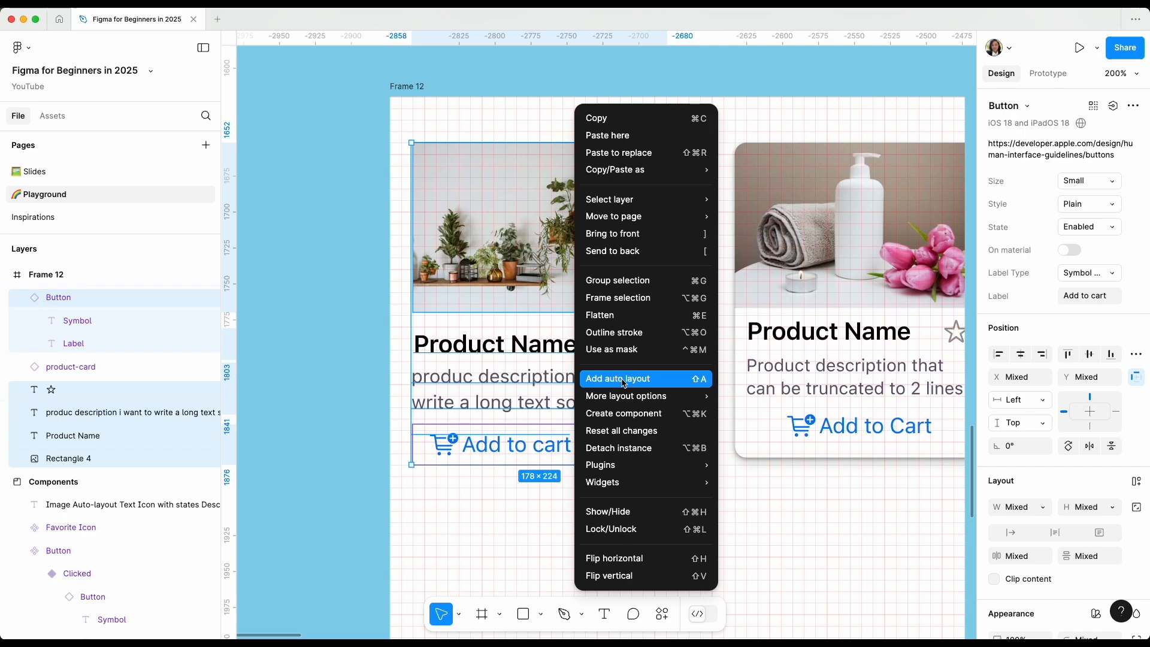
pyautogui.moveTo(614, 400)
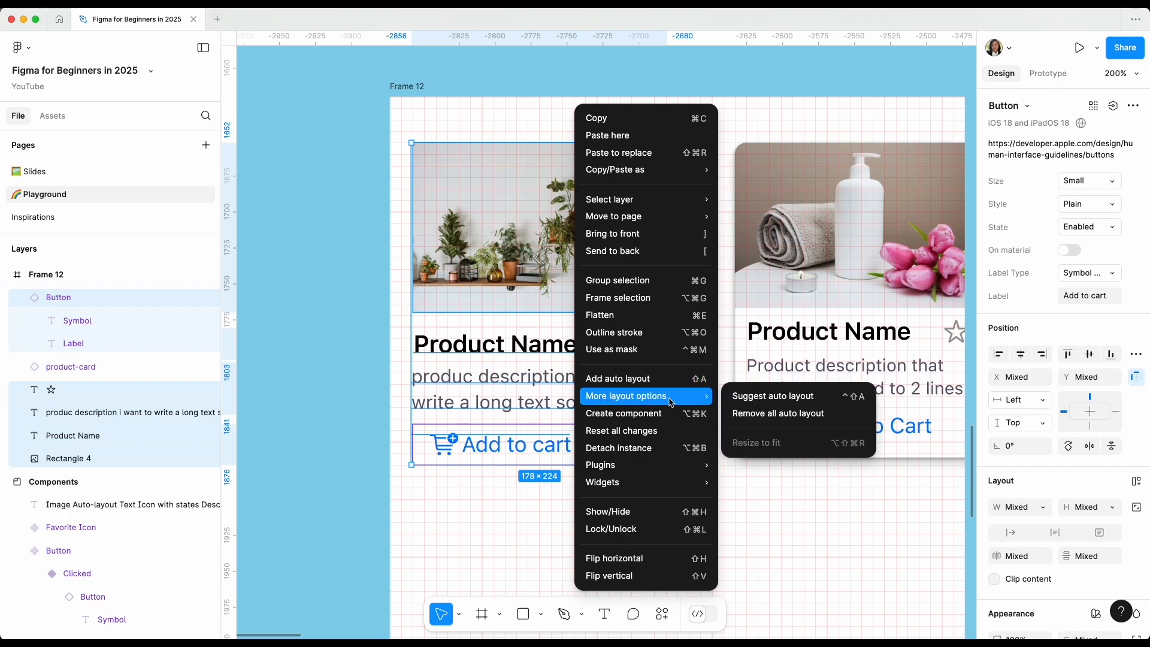
pyautogui.click(750, 399)
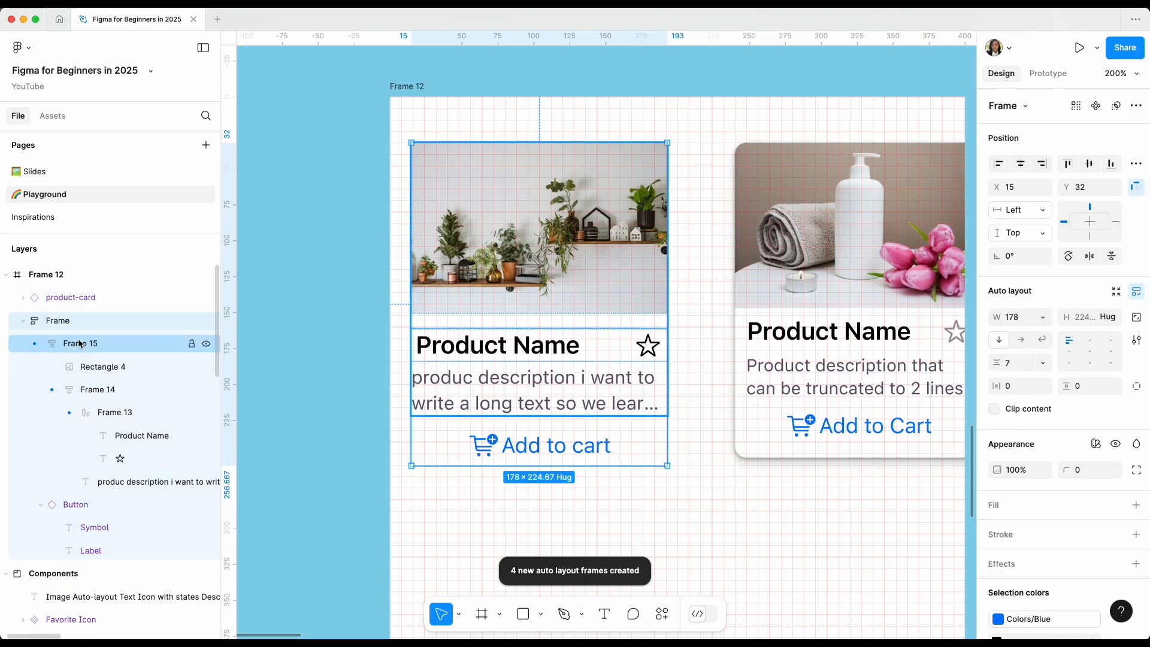
# Rename the Frame 13 layer, which holds the Product Name and star, as "name+icon".
pyautogui.click(114, 414)
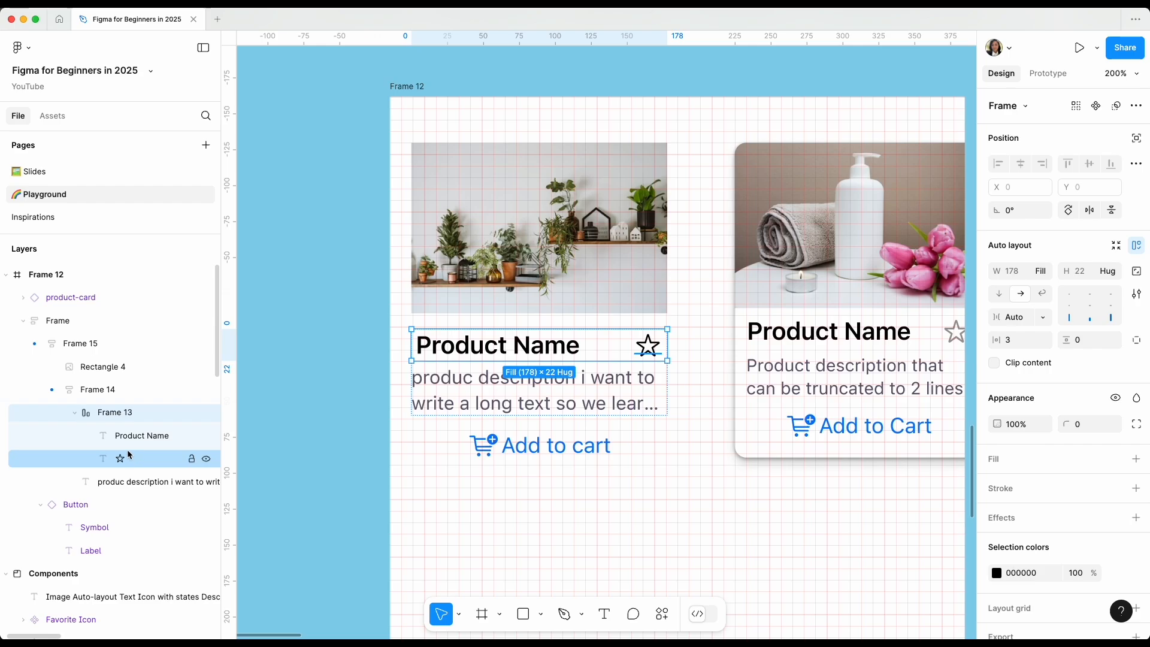
pyautogui.doubleClick(119, 415)
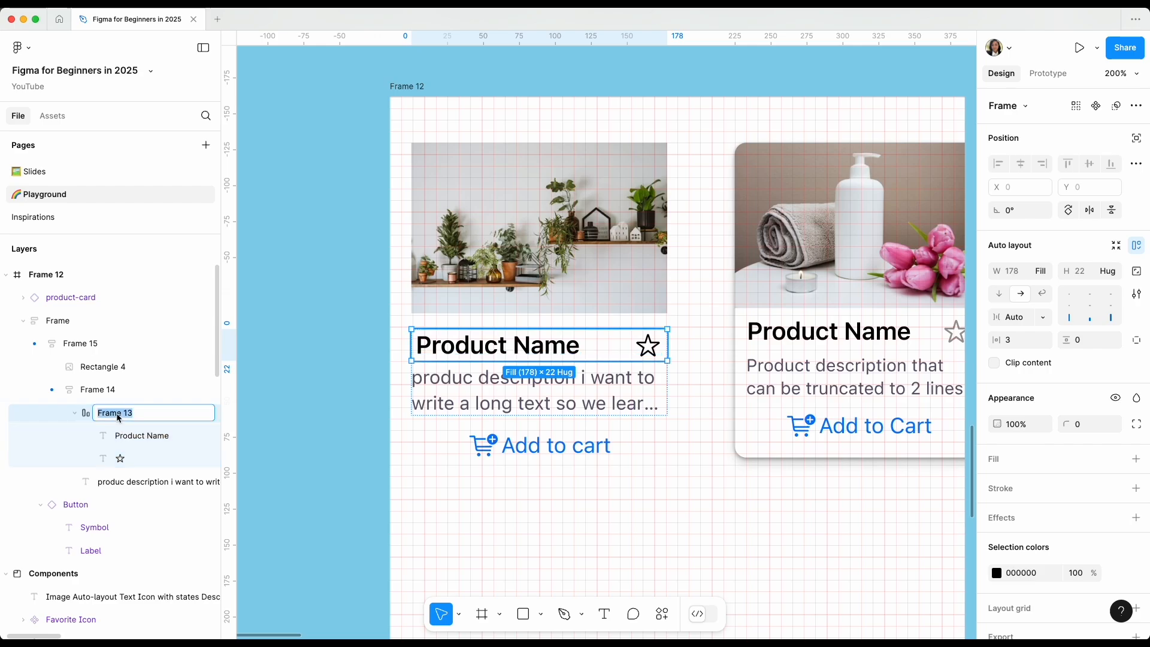
pyautogui.write('Prod')
pyautogui.press('BackSpace')
pyautogui.press('BackSpace')
pyautogui.press('BackSpace')
pyautogui.press('BackSpace')
pyautogui.write('name')
pyautogui.write('+s')
pyautogui.write('icon')
pyautogui.press('Return')
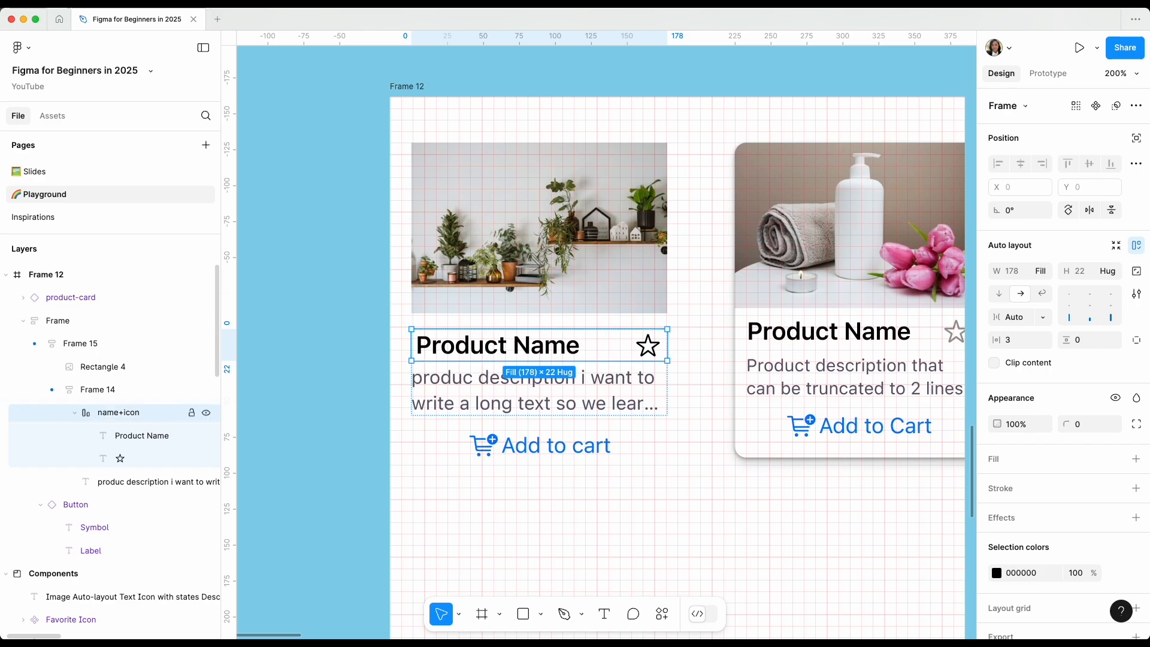
# Check the description, button and Frame 15 layers, and rename the plant card's outer auto layout frame as "Card component".
pyautogui.click(478, 377)
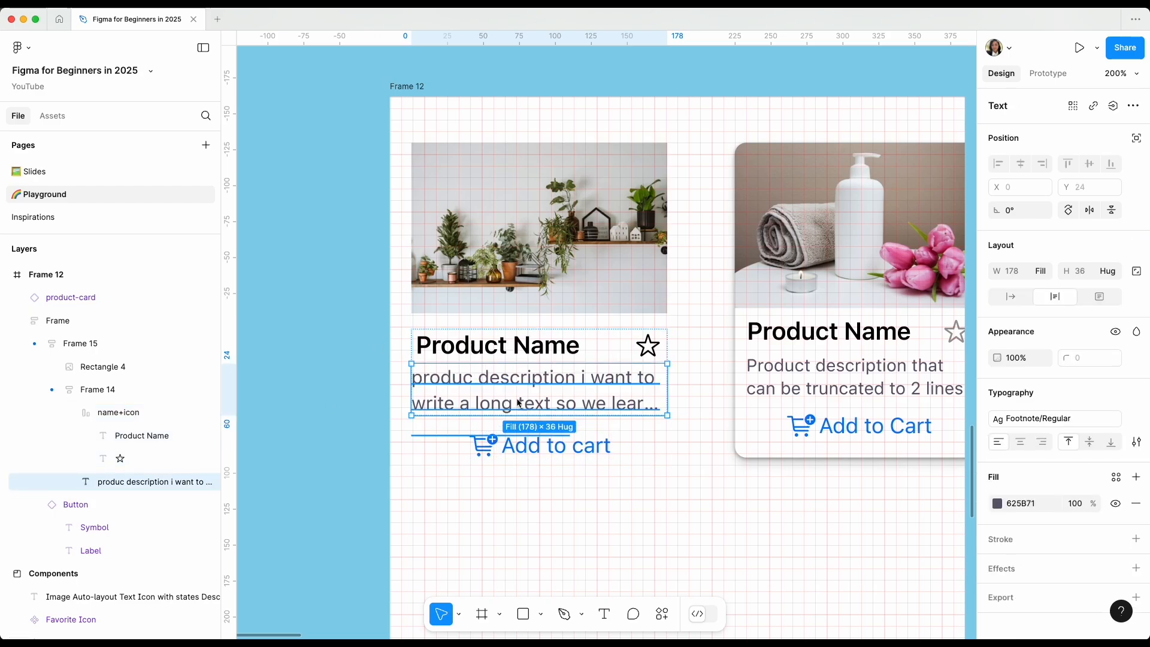
pyautogui.click(506, 449)
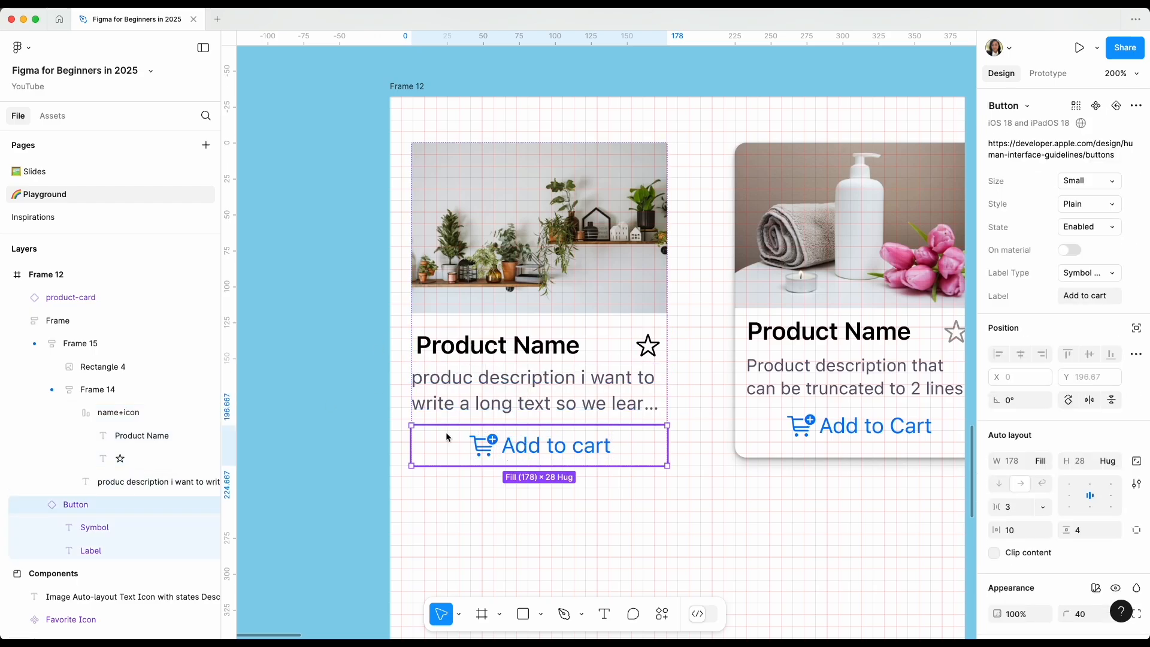
pyautogui.click(88, 346)
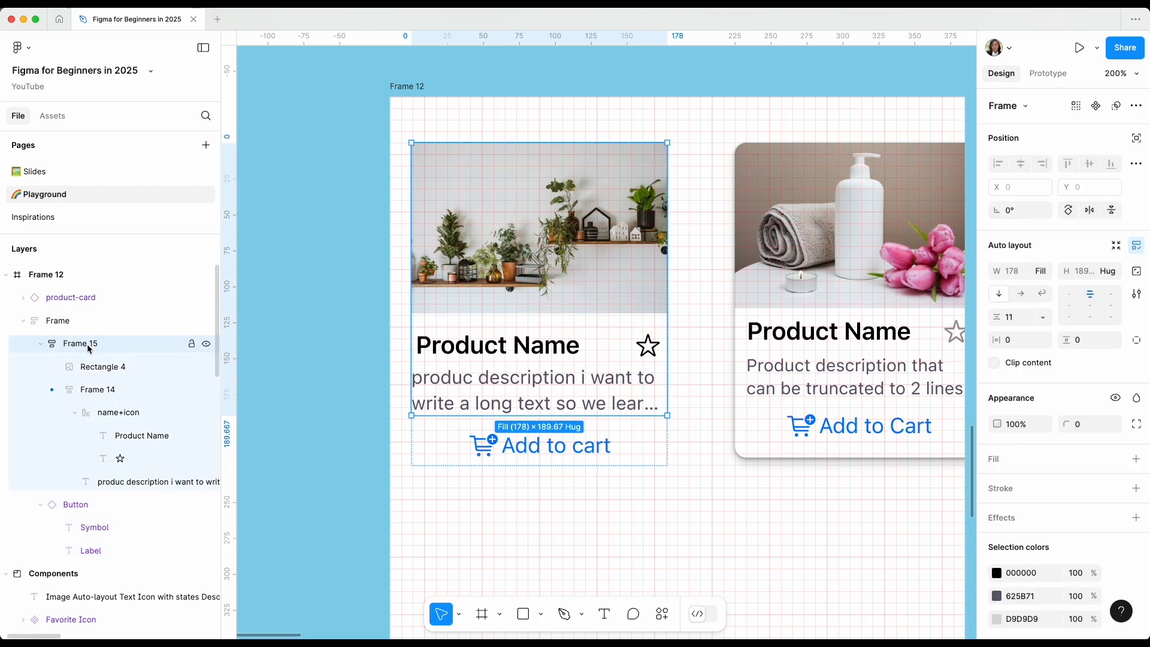
pyautogui.doubleClick(75, 320)
pyautogui.write('Card component')
pyautogui.press('Return')
# Hide the canvas layout grids and turn off the visibility of Frame 12's own 8px grid.
pyautogui.click(422, 97)
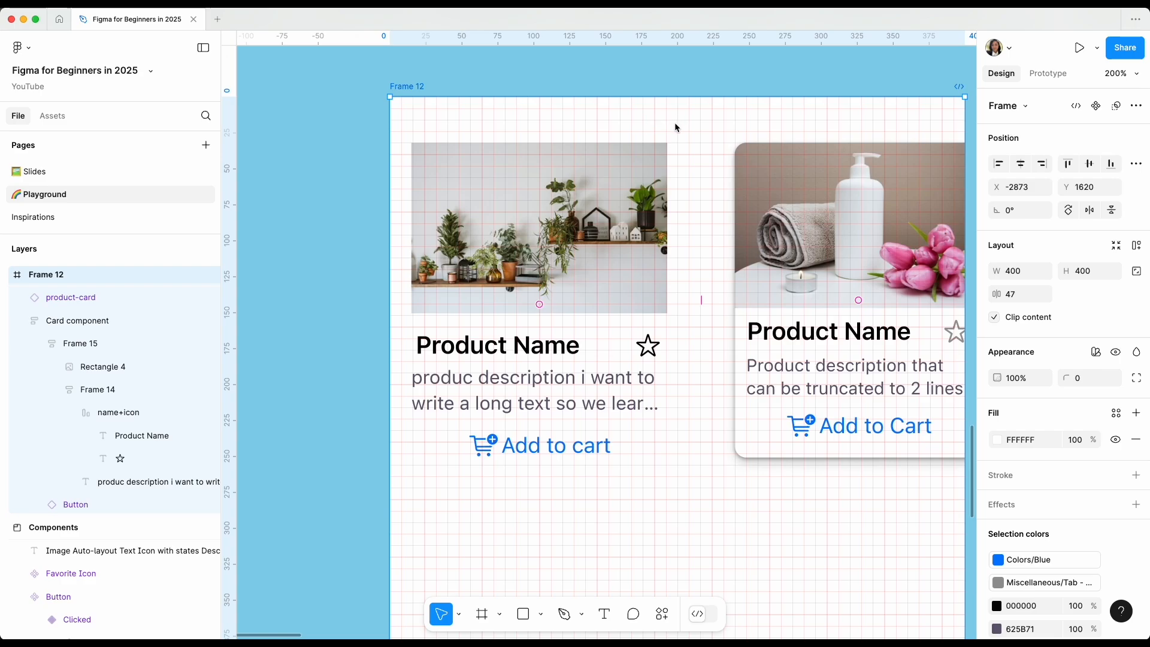
pyautogui.hotkey('ctrl', 'shift', '4')
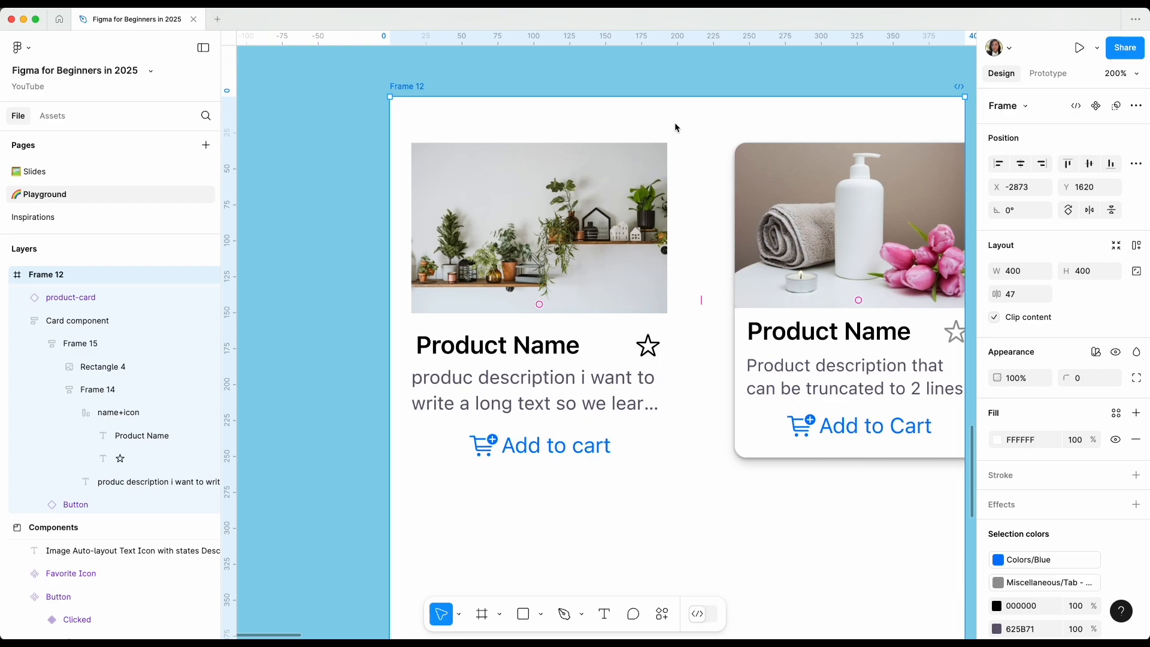
pyautogui.hotkey('ctrl', 'shift', '4')
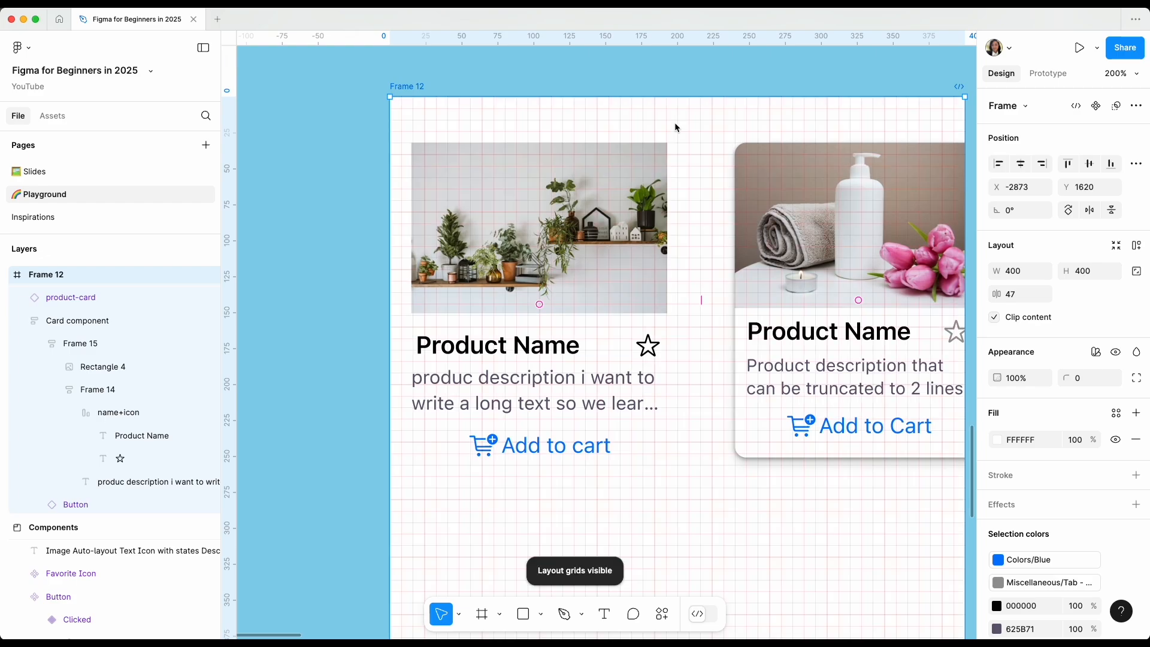
pyautogui.hotkey('ctrl', 'shift', '4')
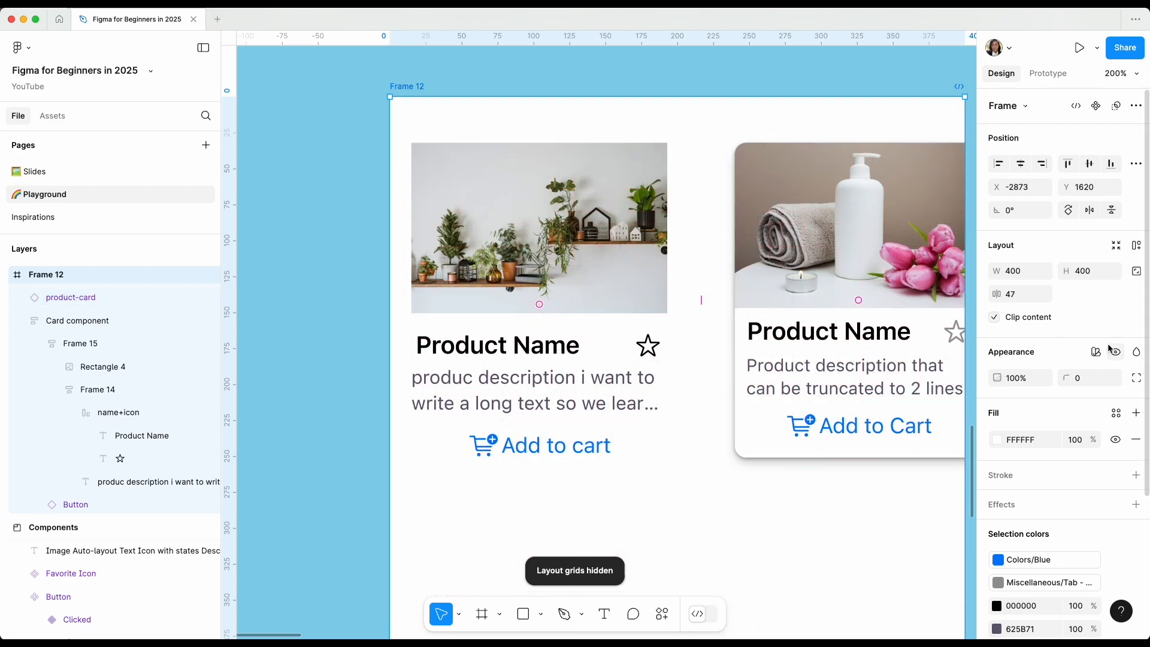
pyautogui.scroll(-3, 1062, 454)
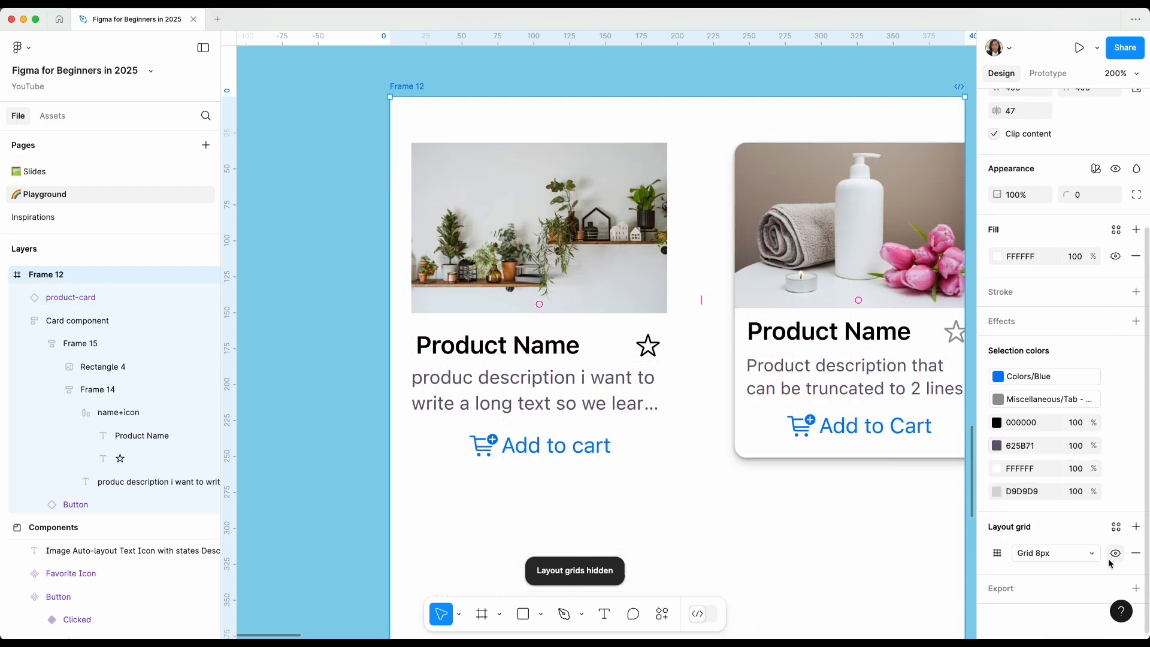
pyautogui.click(1116, 554)
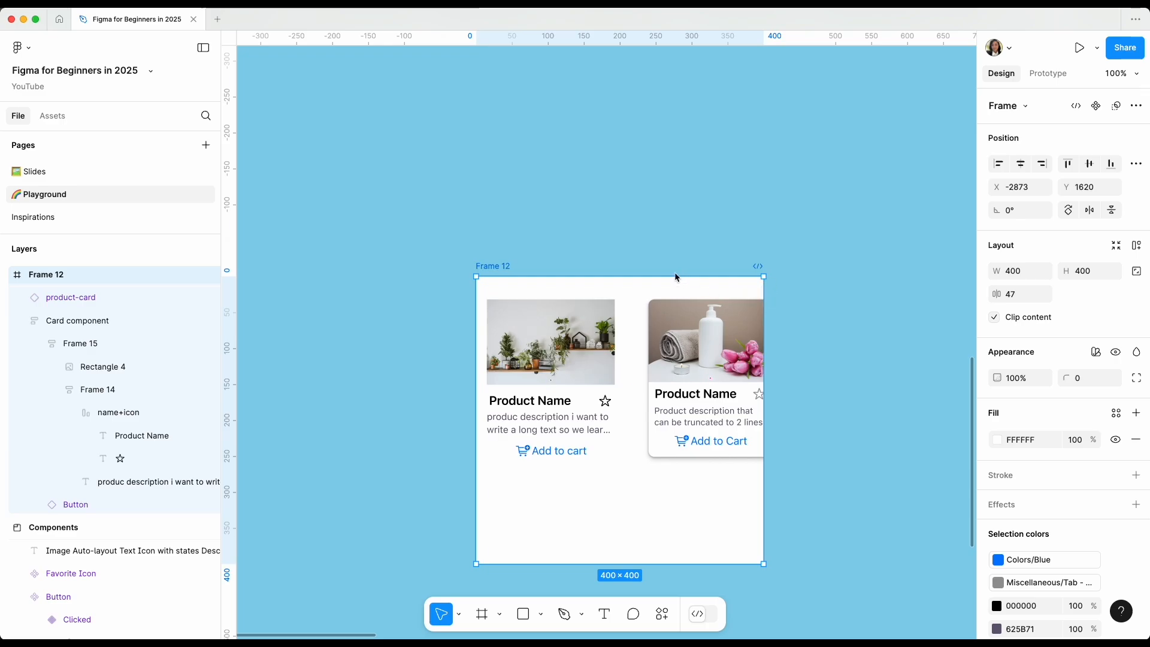
# Widen Frame 12 until the second product card fits completely inside it.
pyautogui.click(768, 534)
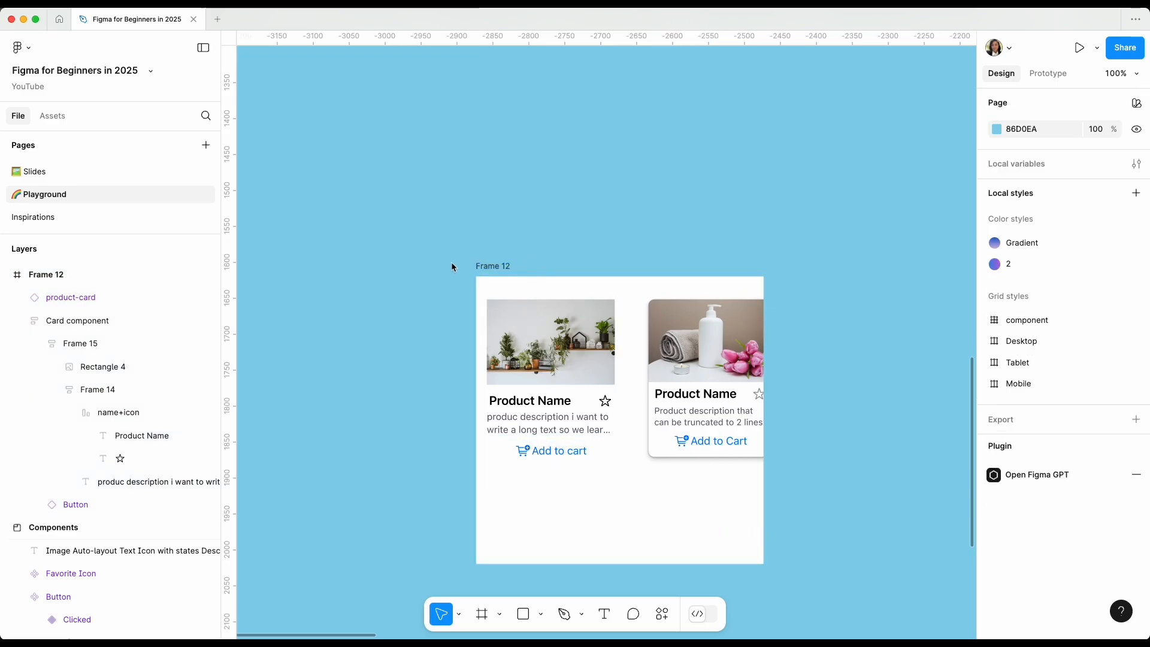
pyautogui.click(485, 266)
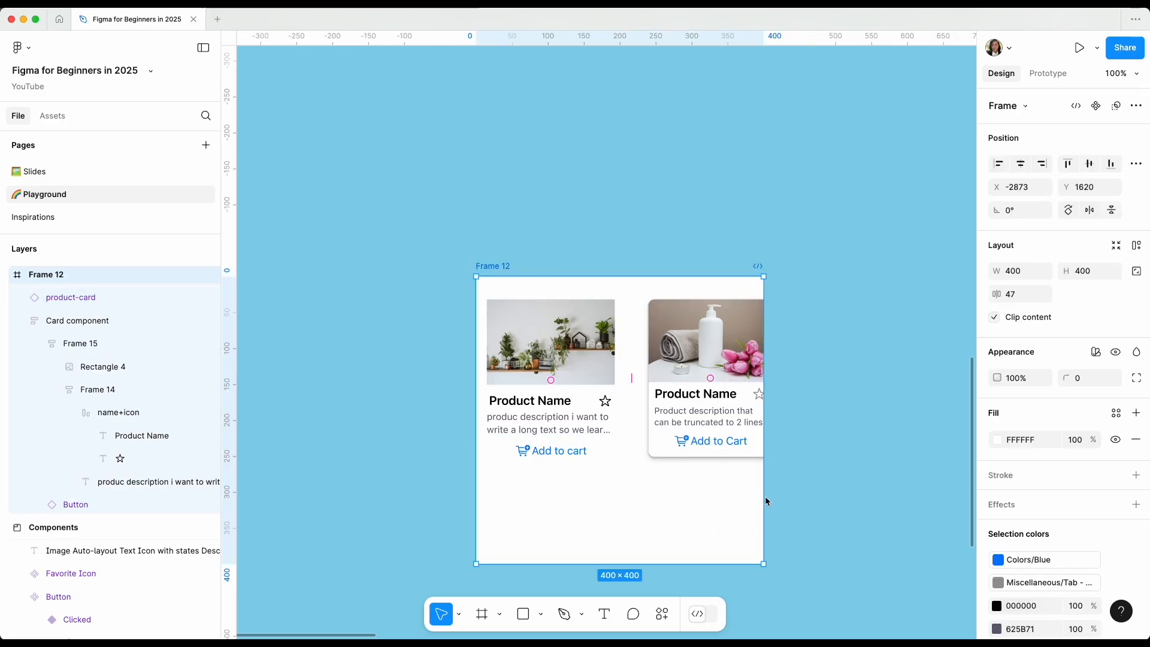
pyautogui.moveTo(764, 497); pyautogui.dragTo(854, 497)
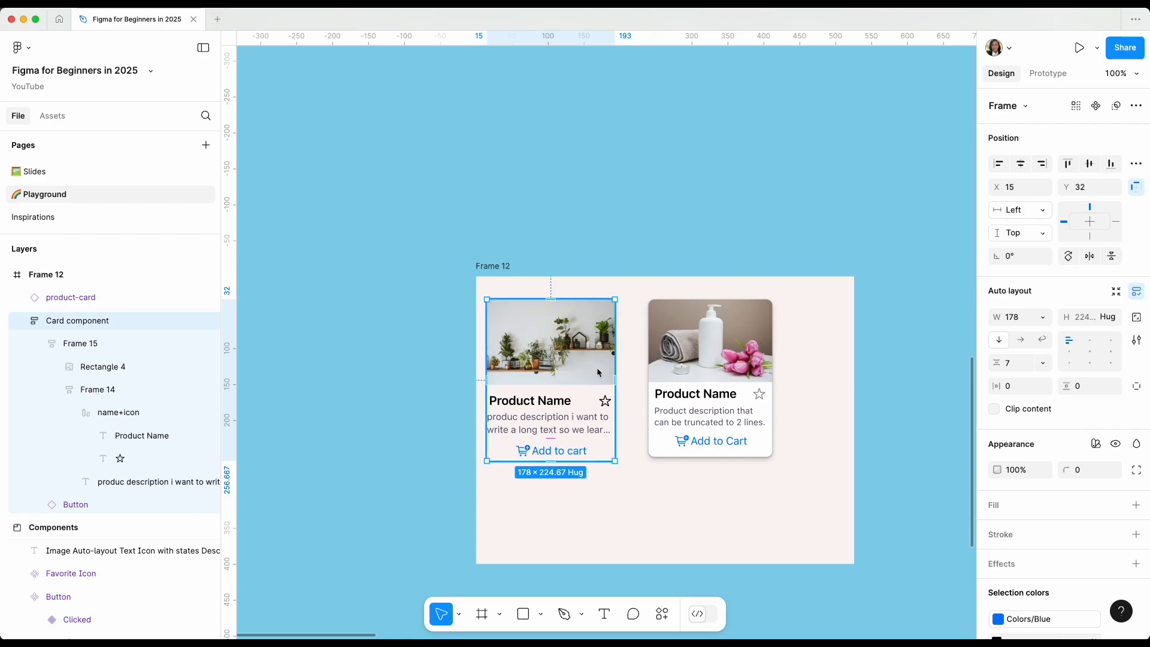
# Add a white FFFFFF fill to the Card component frame and set its corner radius to 10.
pyautogui.scroll(-3, 1041, 504)
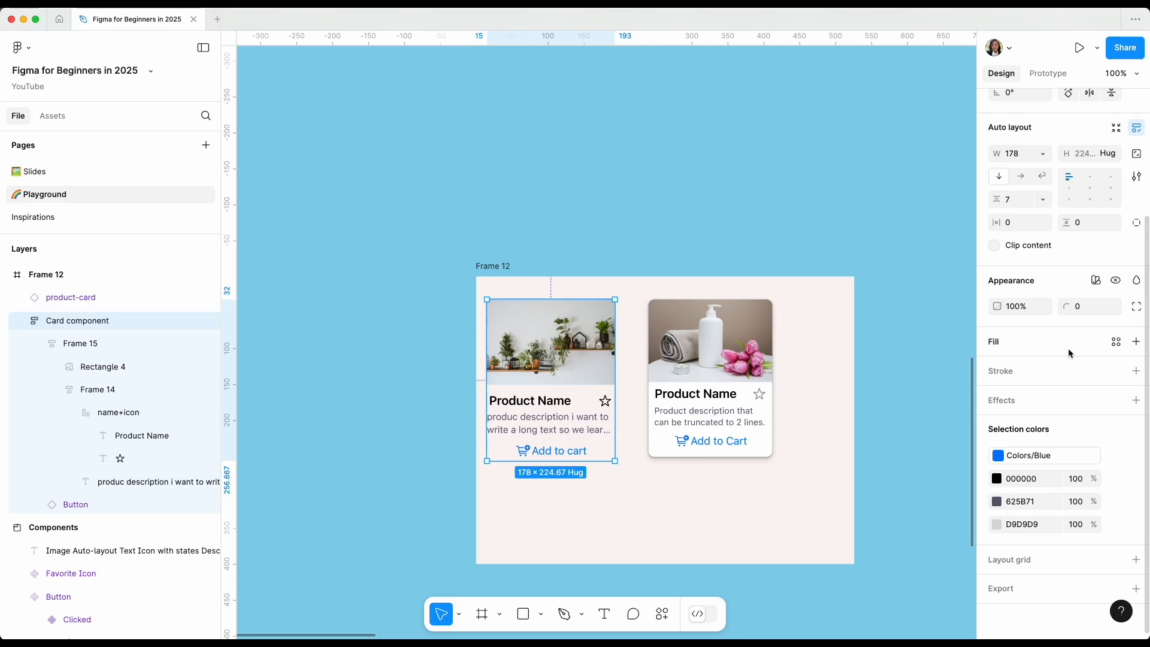
pyautogui.click(1136, 342)
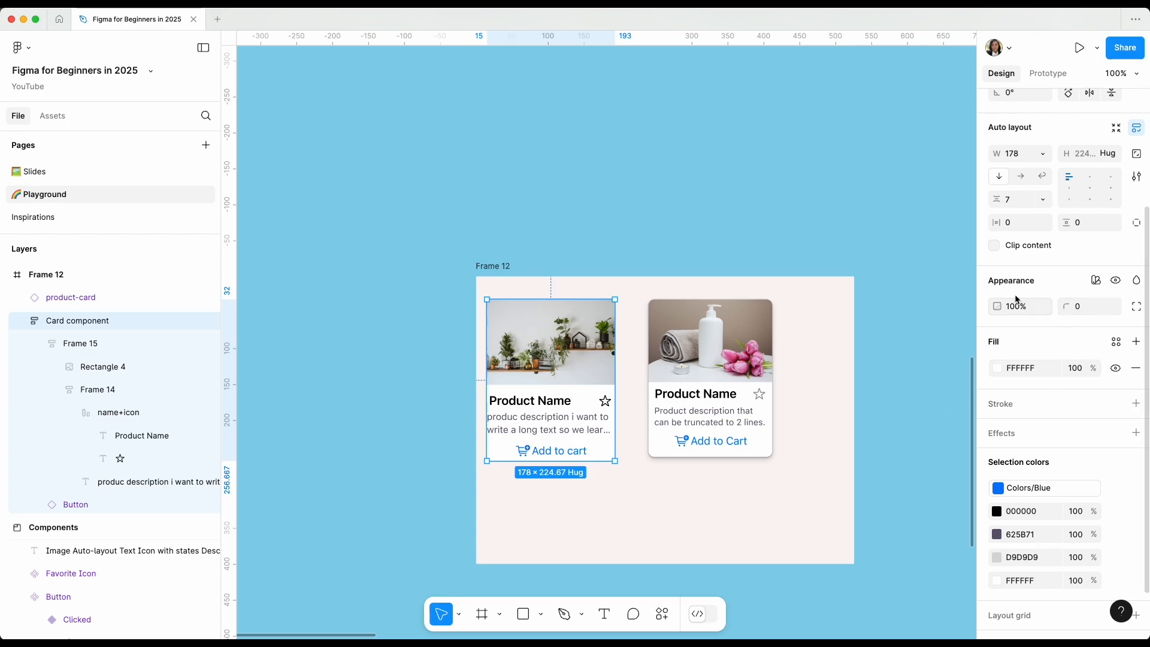
pyautogui.click(1069, 312)
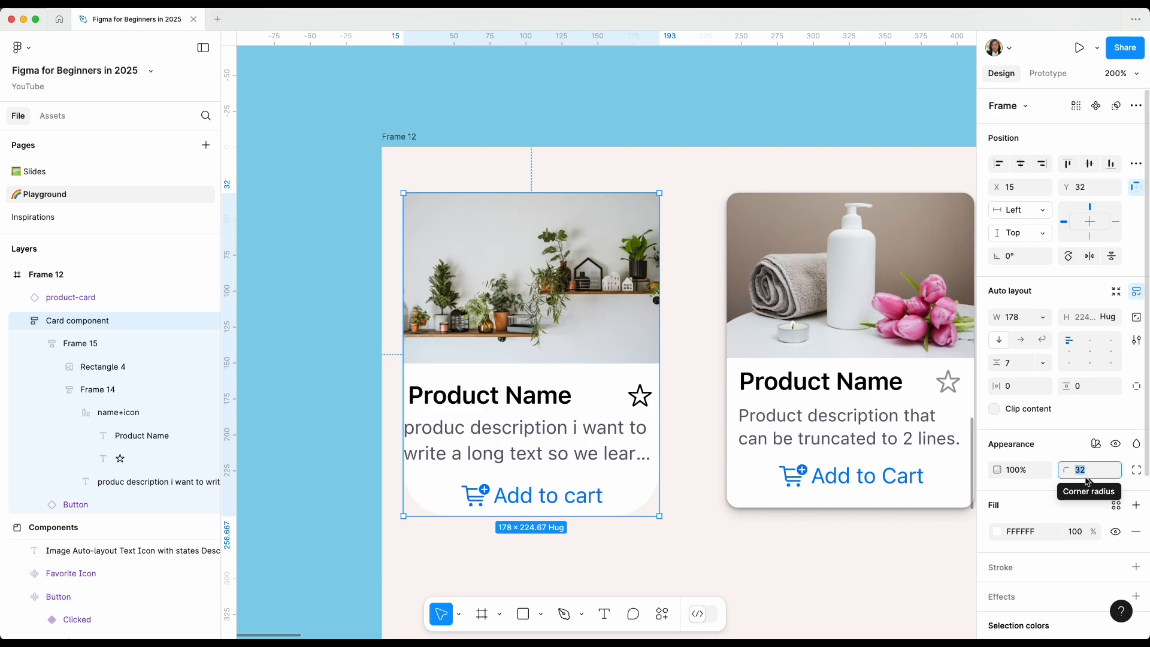
pyautogui.write('10')
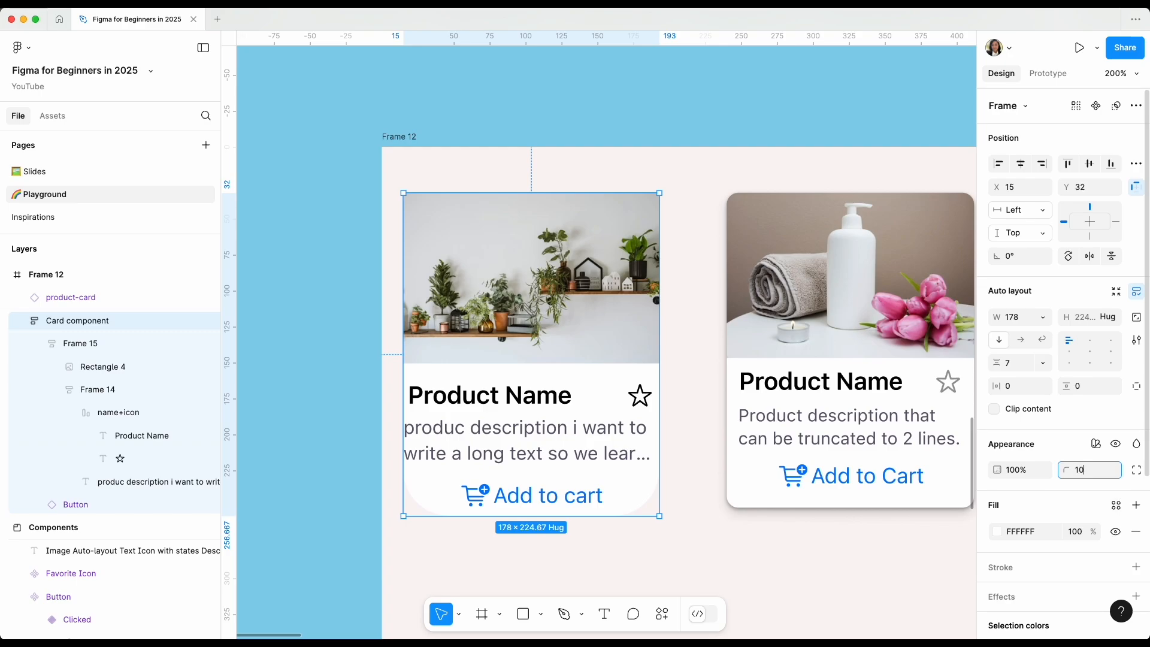
pyautogui.press('Return')
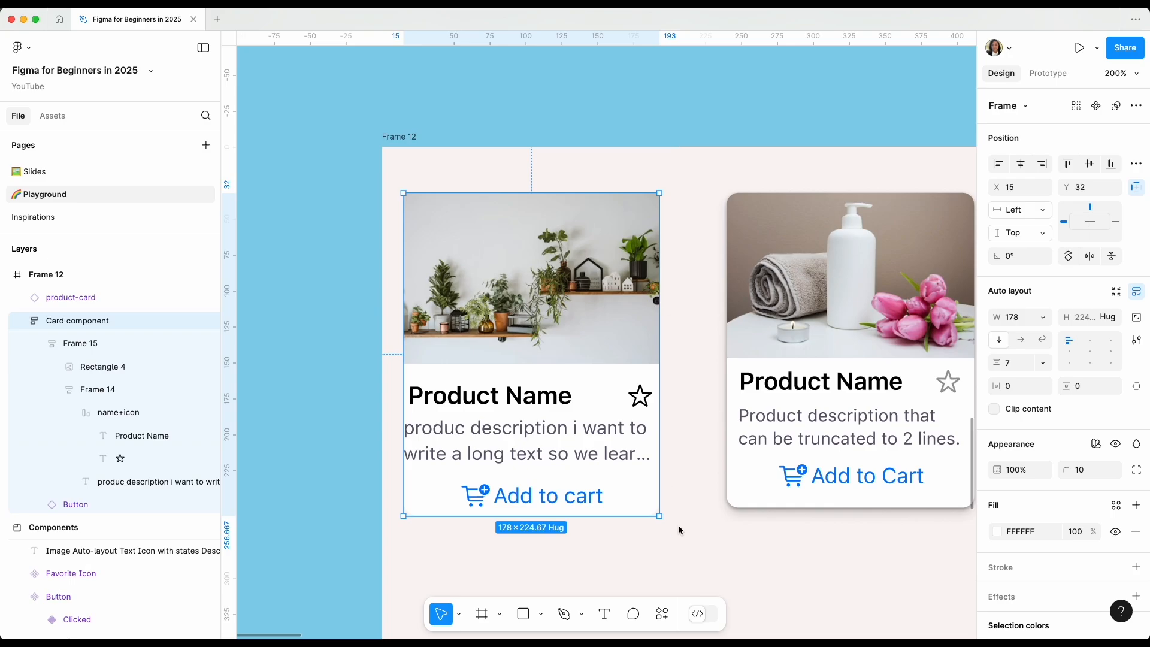
pyautogui.click(678, 525)
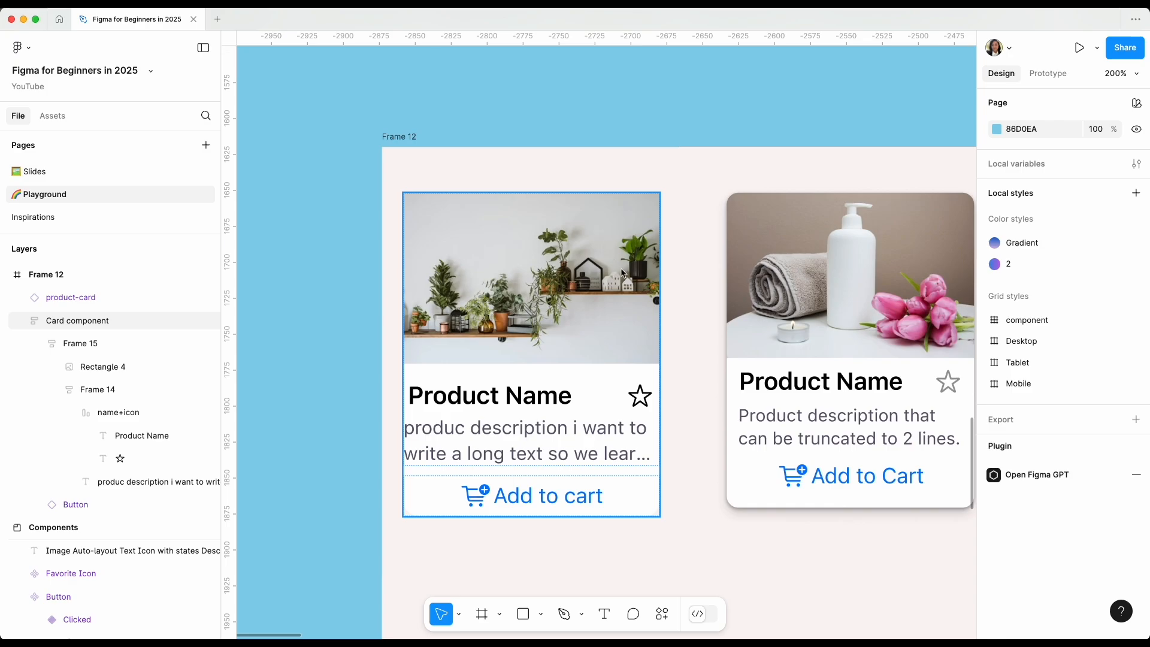
# Add a Drop shadow effect to the Card component frame.
pyautogui.click(589, 335)
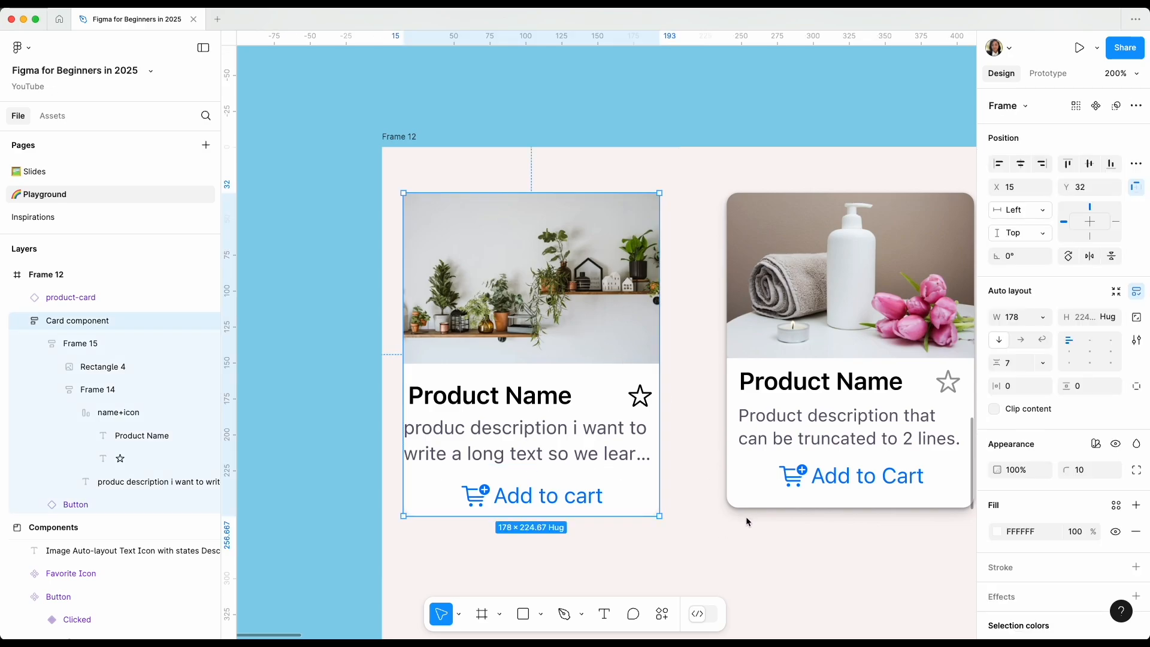
pyautogui.scroll(3, 746, 519)
pyautogui.hscroll(2, 746, 519)
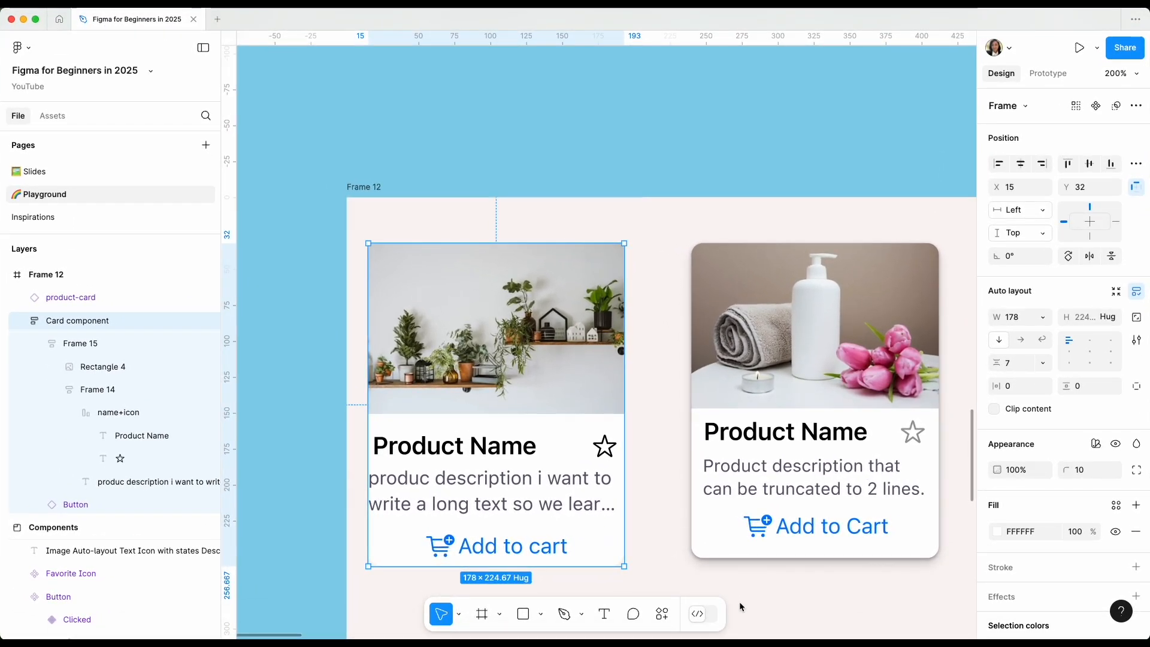
pyautogui.scroll(2, 774, 569)
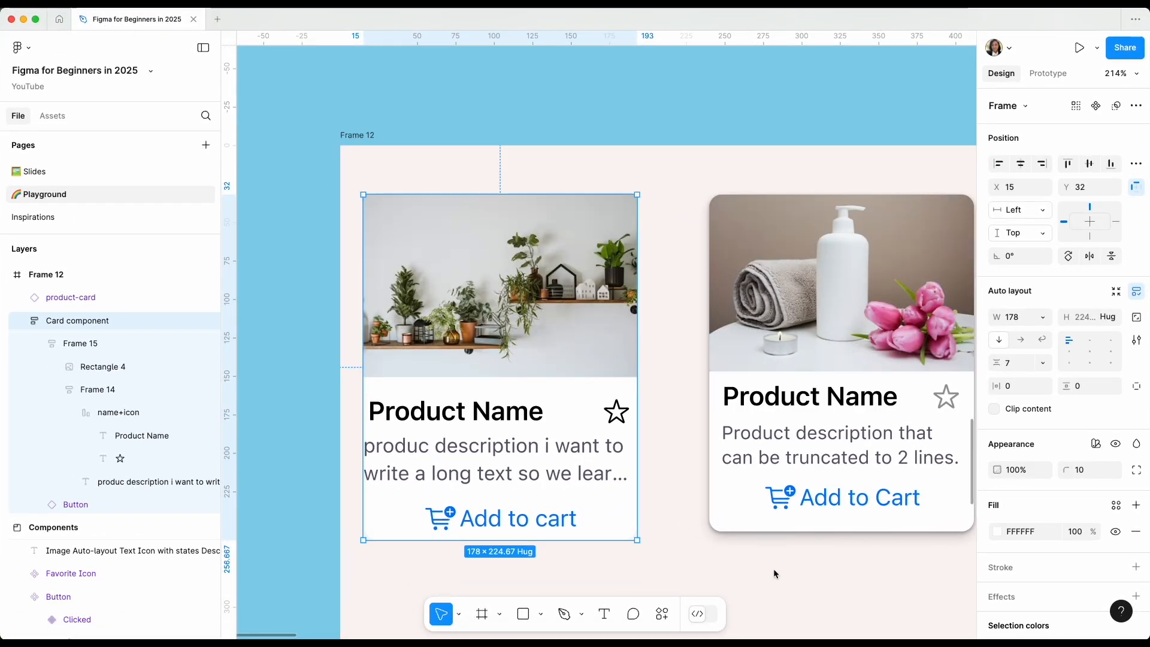
pyautogui.scroll(-5, 1103, 397)
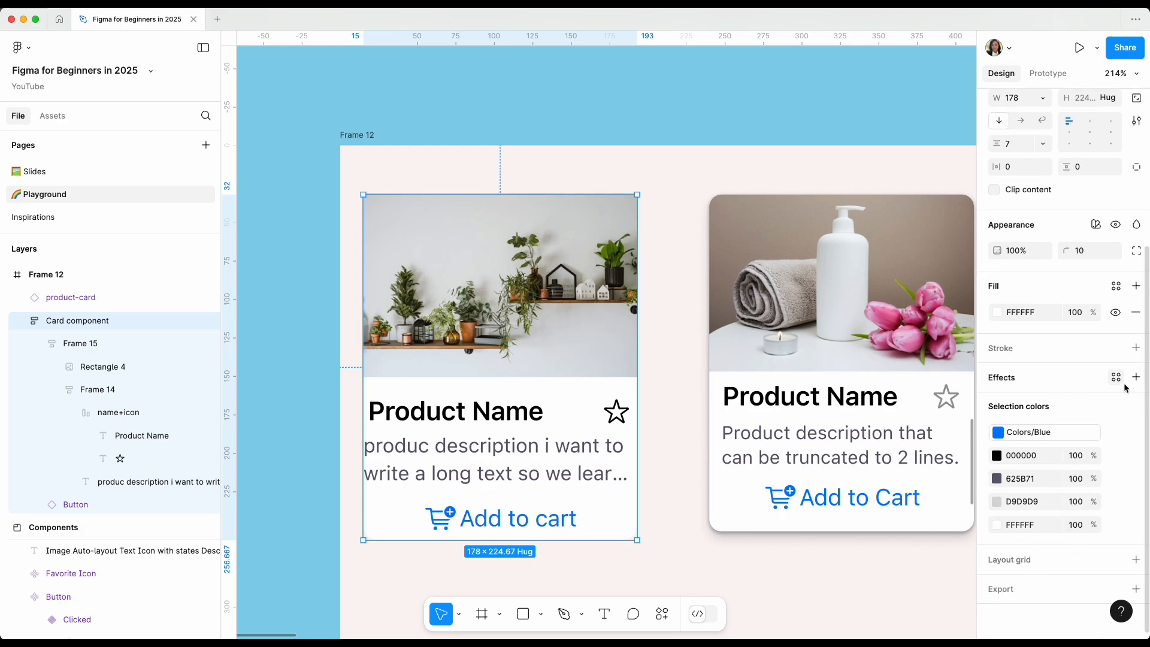
pyautogui.click(1136, 379)
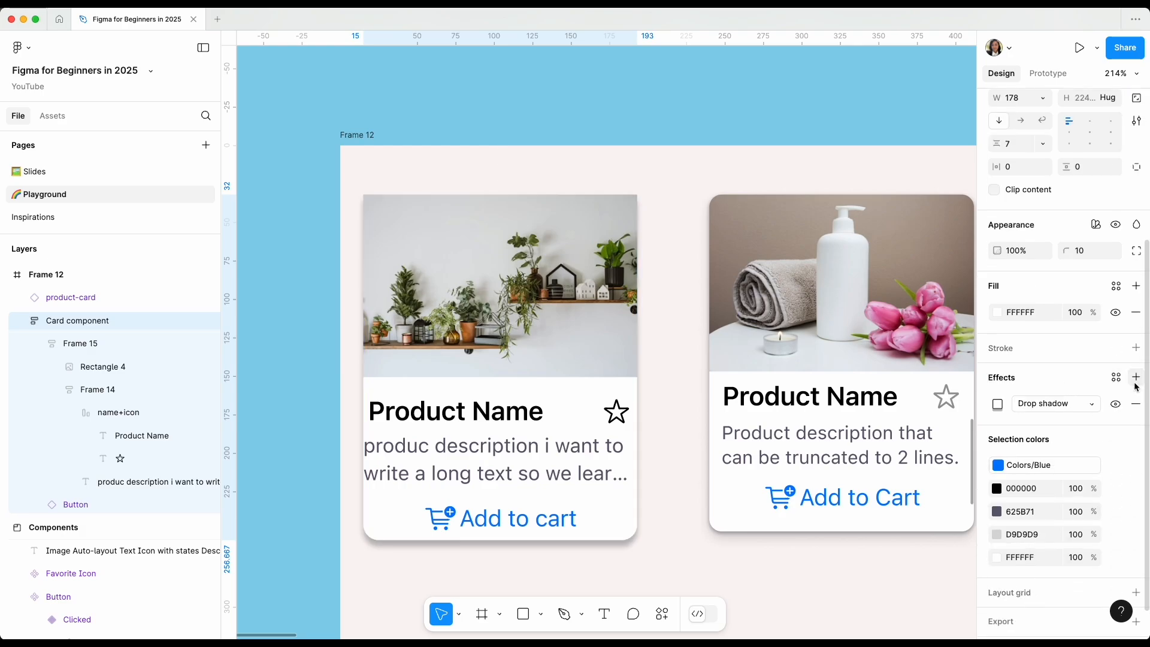
pyautogui.click(1086, 408)
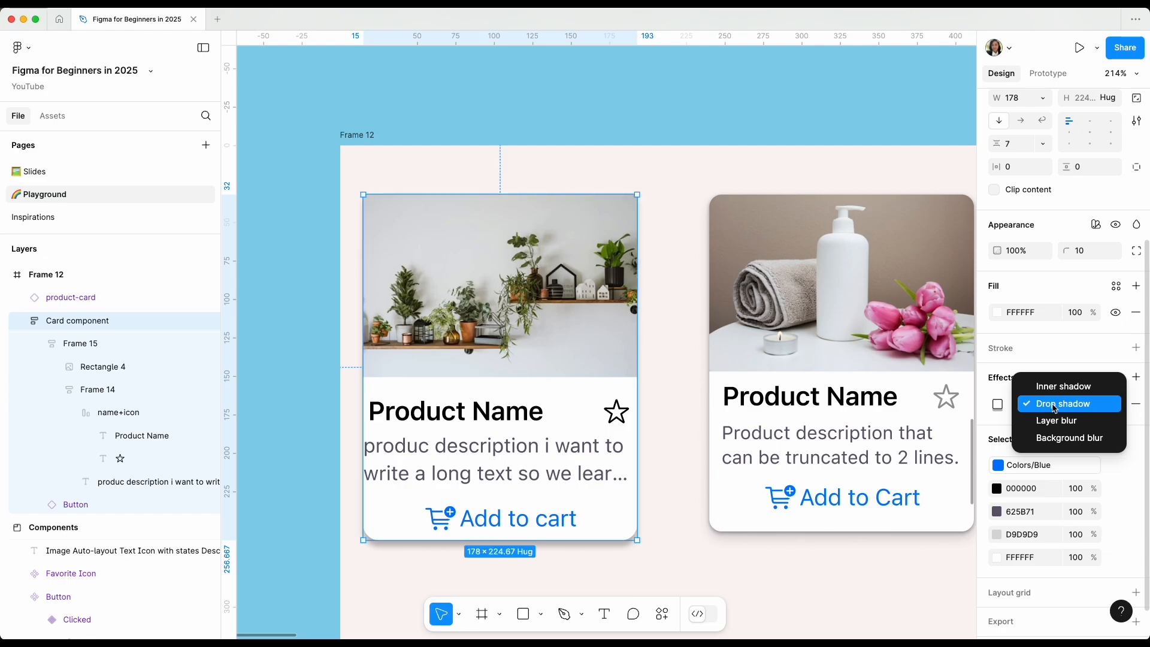
pyautogui.click(677, 542)
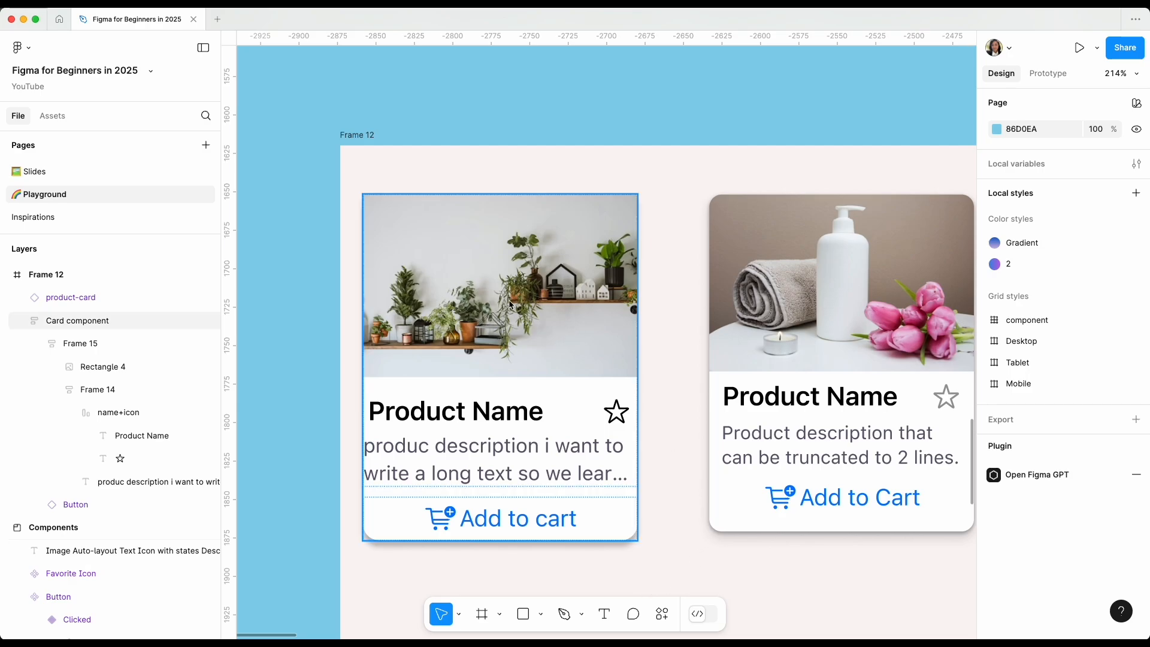
# Rename the plant card's Rectangle 4 layer as "image" and remove its D9D9D9 fill.
pyautogui.doubleClick(561, 340)
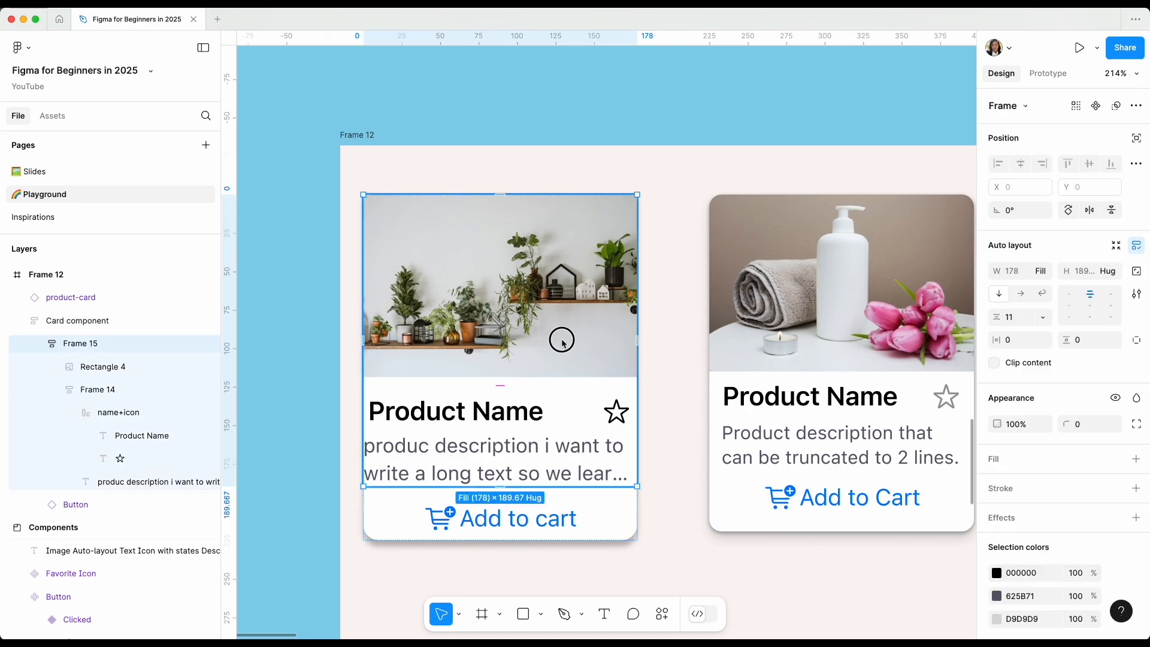
pyautogui.doubleClick(562, 340)
pyautogui.hotkey('shift', '2')
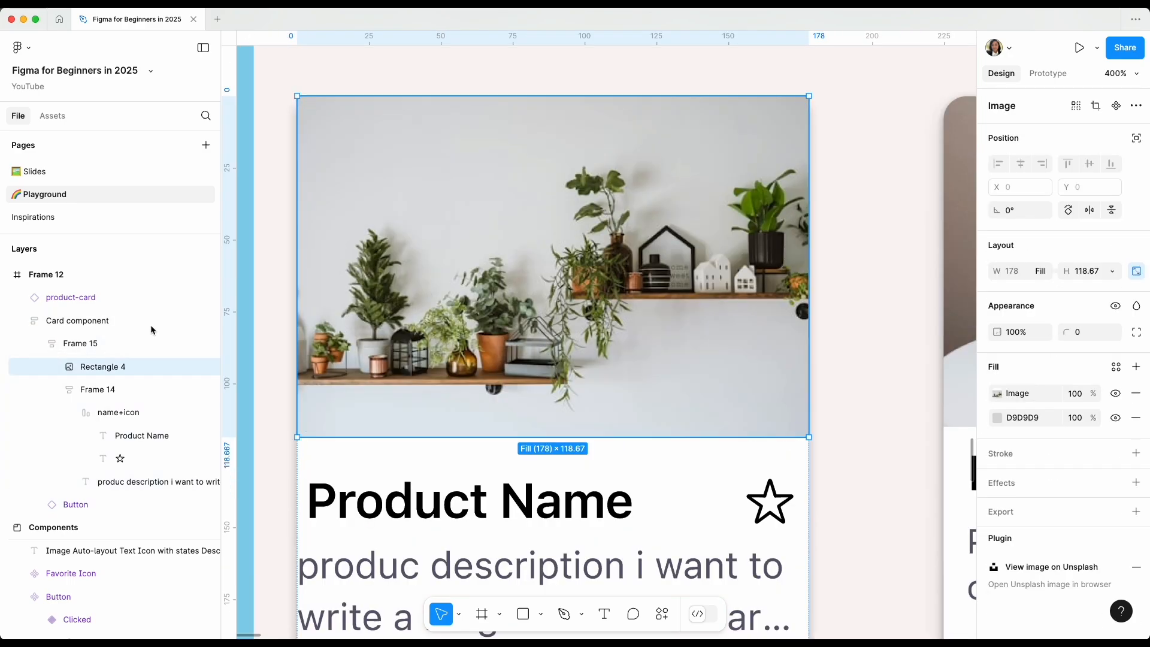
pyautogui.doubleClick(137, 368)
pyautogui.write('image')
pyautogui.press('Return')
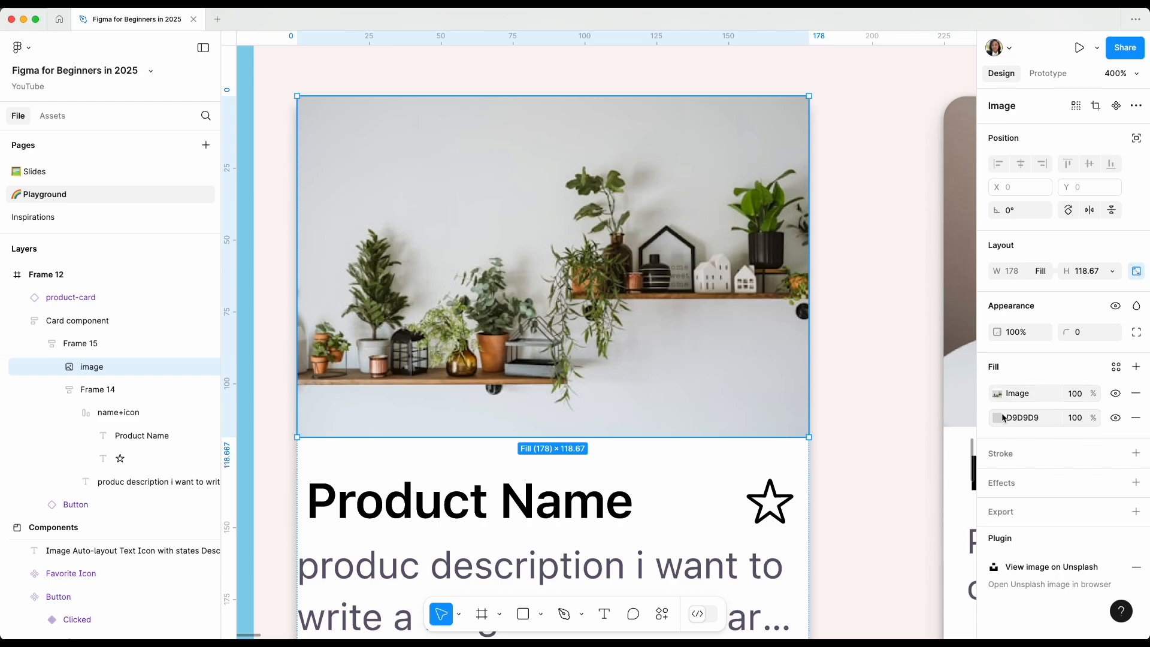
pyautogui.click(1136, 419)
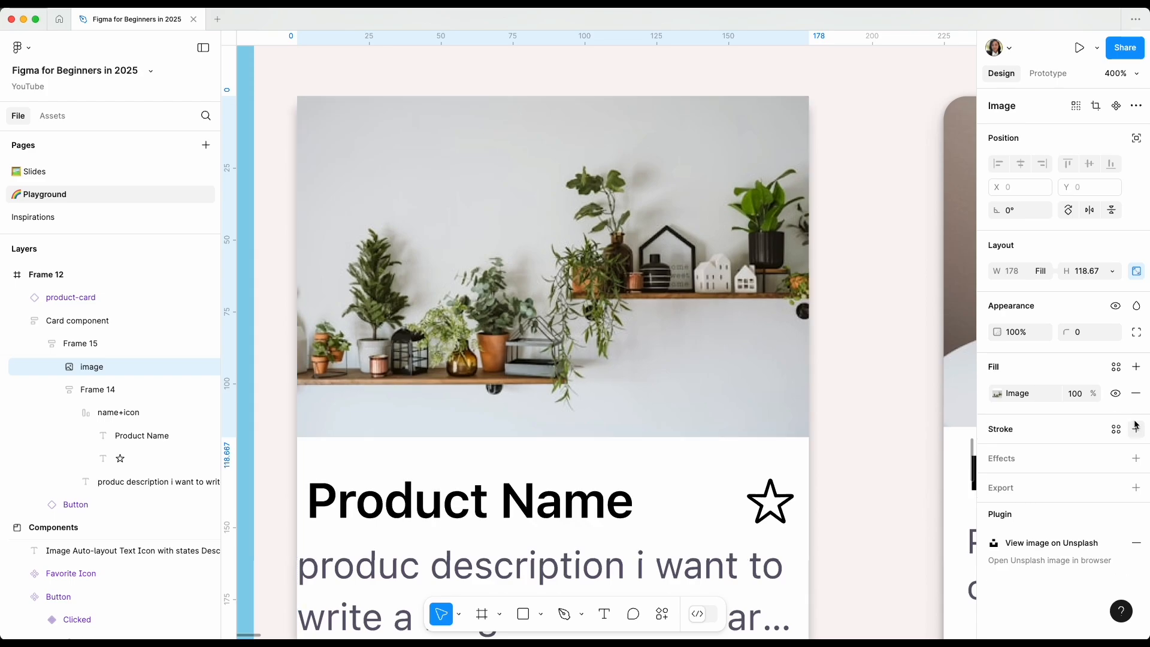
# Set the corner radius of the plant image to 10.
pyautogui.click(1080, 332)
pyautogui.write('1')
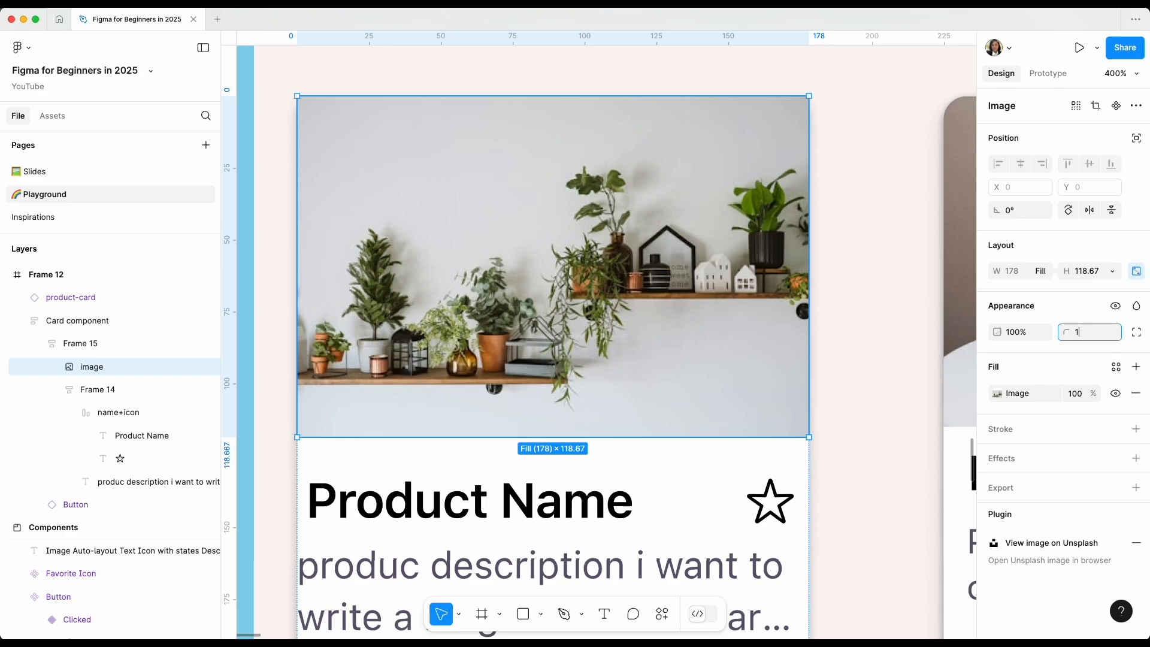
pyautogui.write('0')
pyautogui.press('Return')
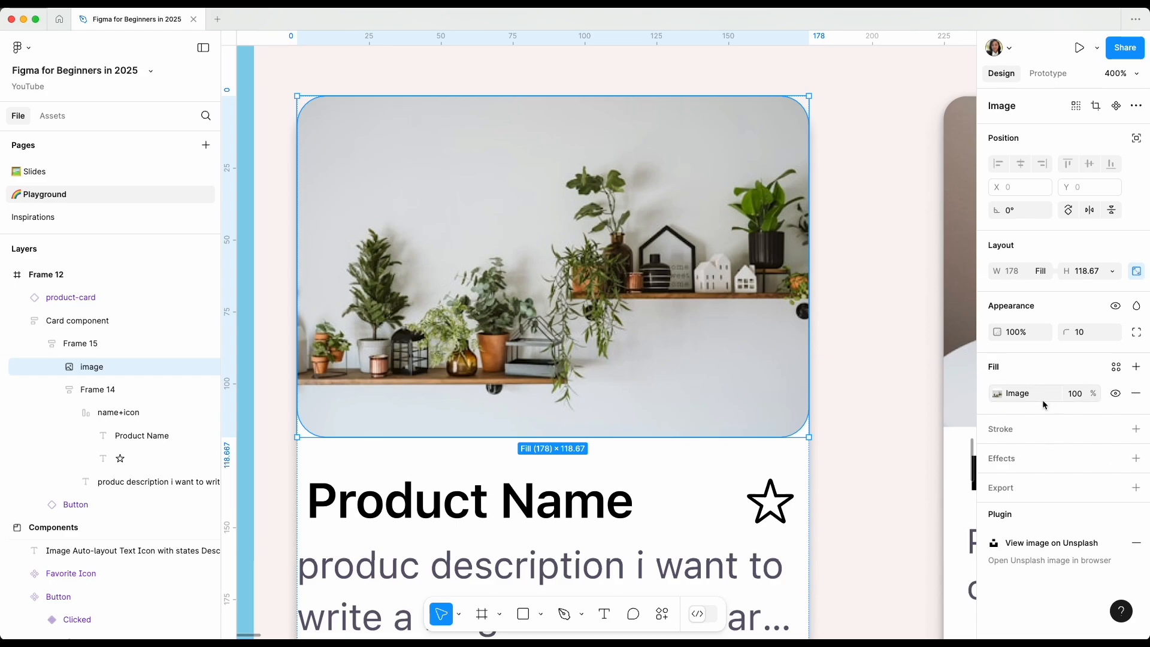
# Set the bottom left and bottom right corner radii of the plant image to 0.
pyautogui.click(1119, 338)
pyautogui.click(1136, 333)
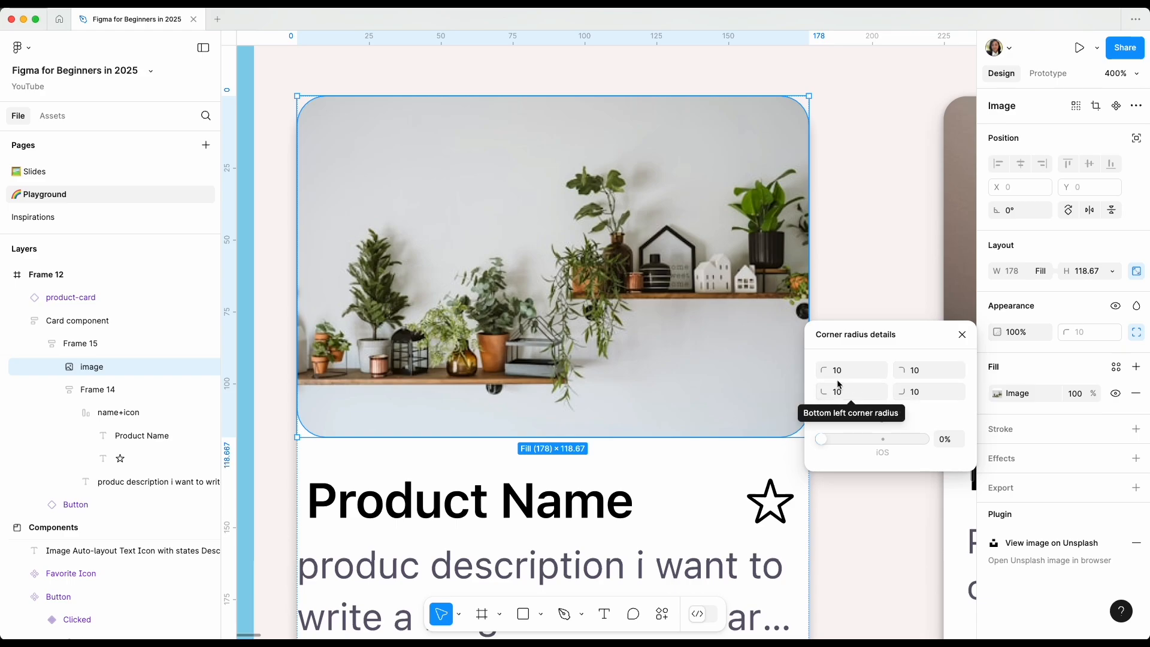
pyautogui.write('0')
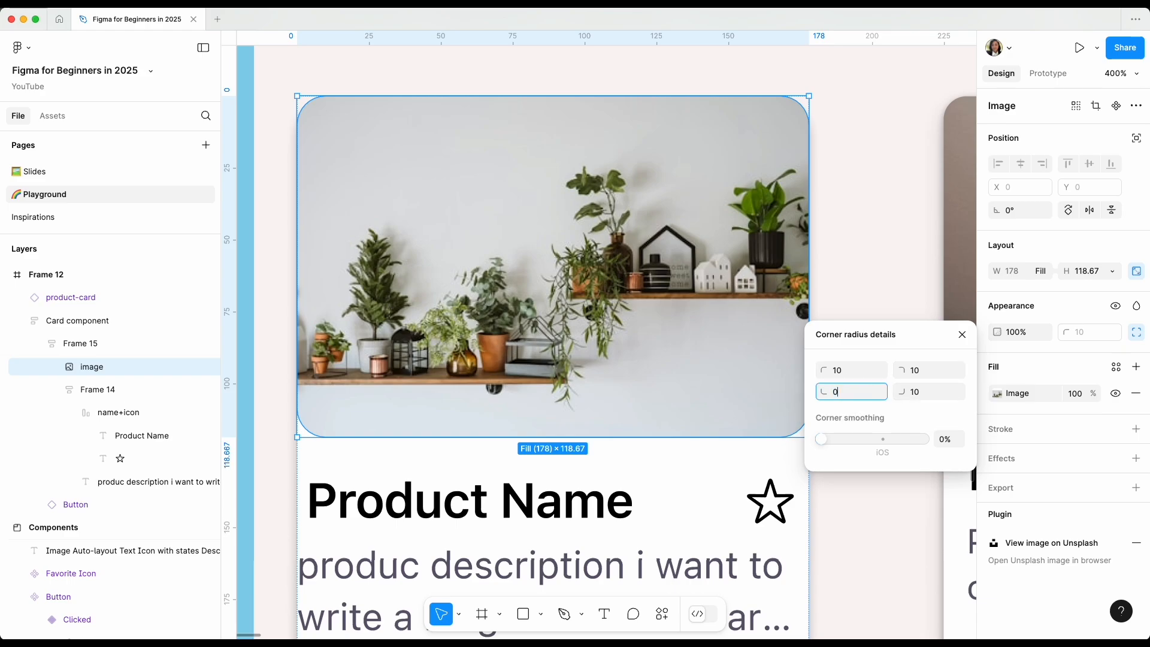
pyautogui.click(914, 392)
pyautogui.write('0')
pyautogui.press('Return')
pyautogui.click(908, 231)
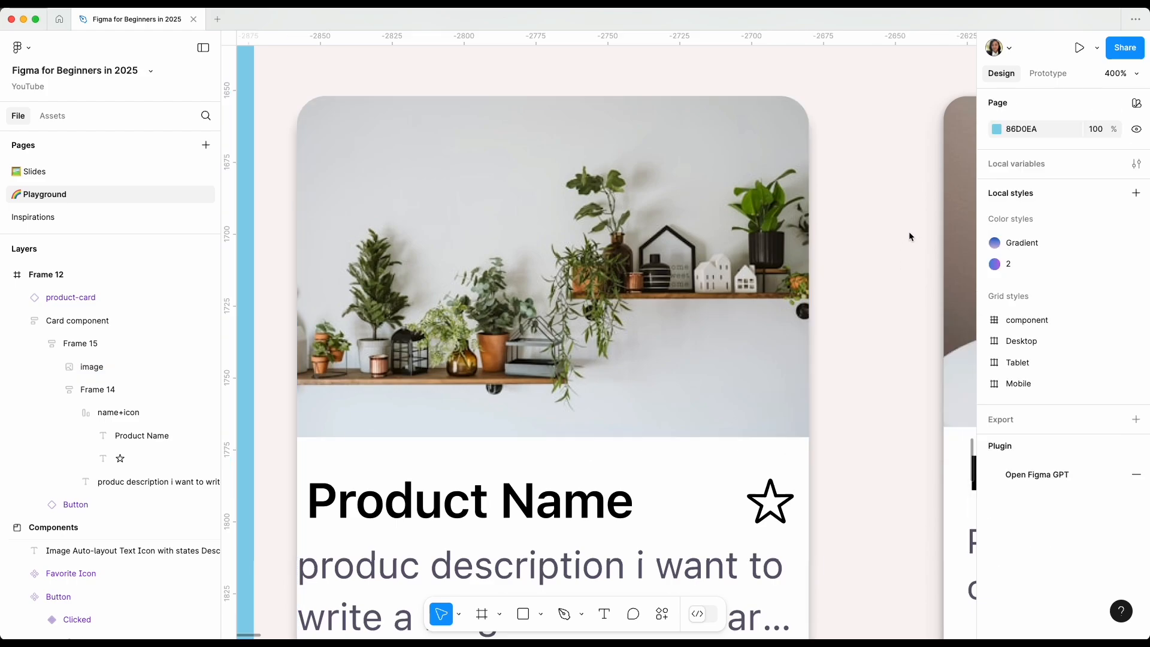
# Rename the Frame 14 layer holding the product name and description as "Content".
pyautogui.scroll(-5, 856, 385)
pyautogui.scroll(-5, 856, 381)
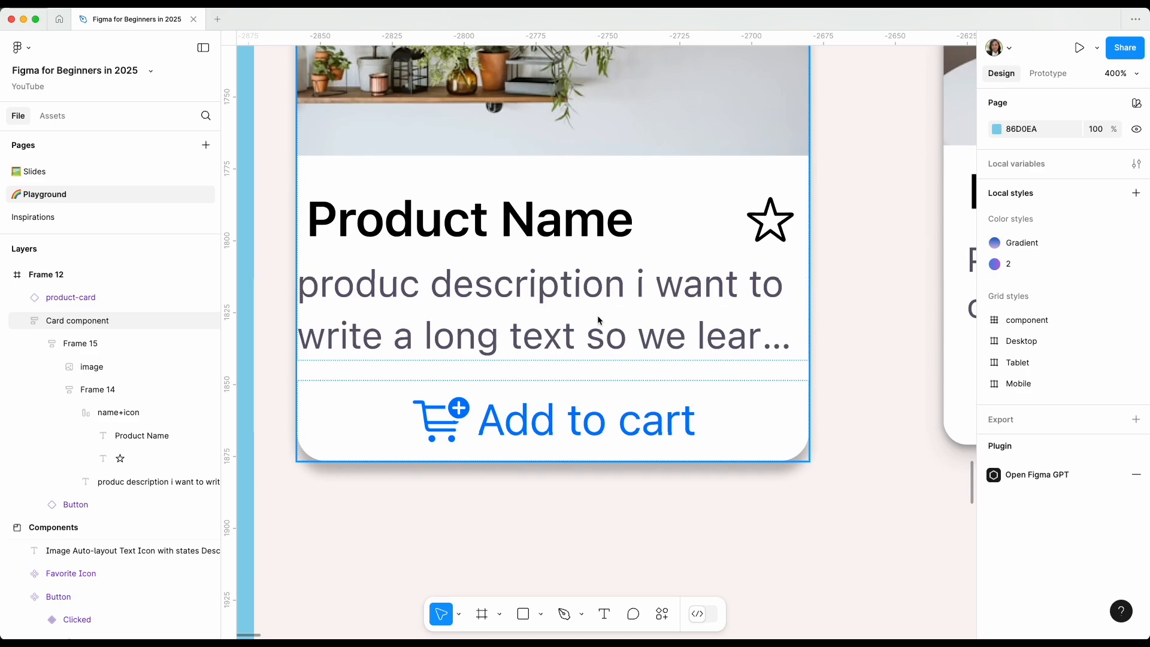
pyautogui.click(612, 292)
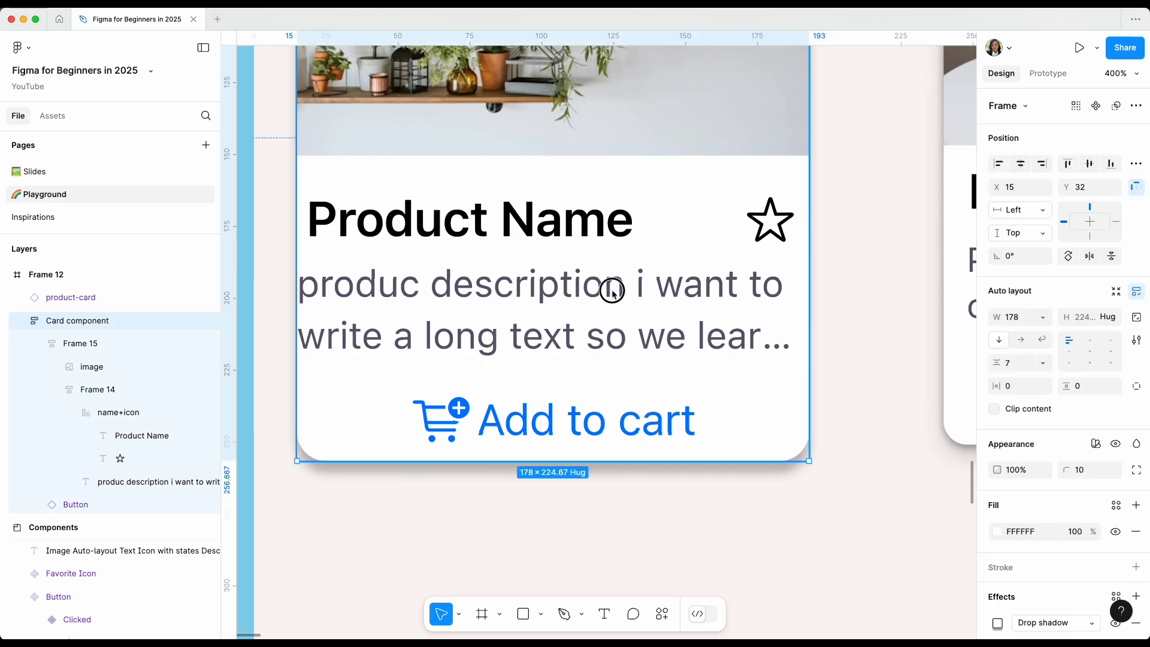
pyautogui.doubleClick(613, 292)
pyautogui.doubleClick(612, 293)
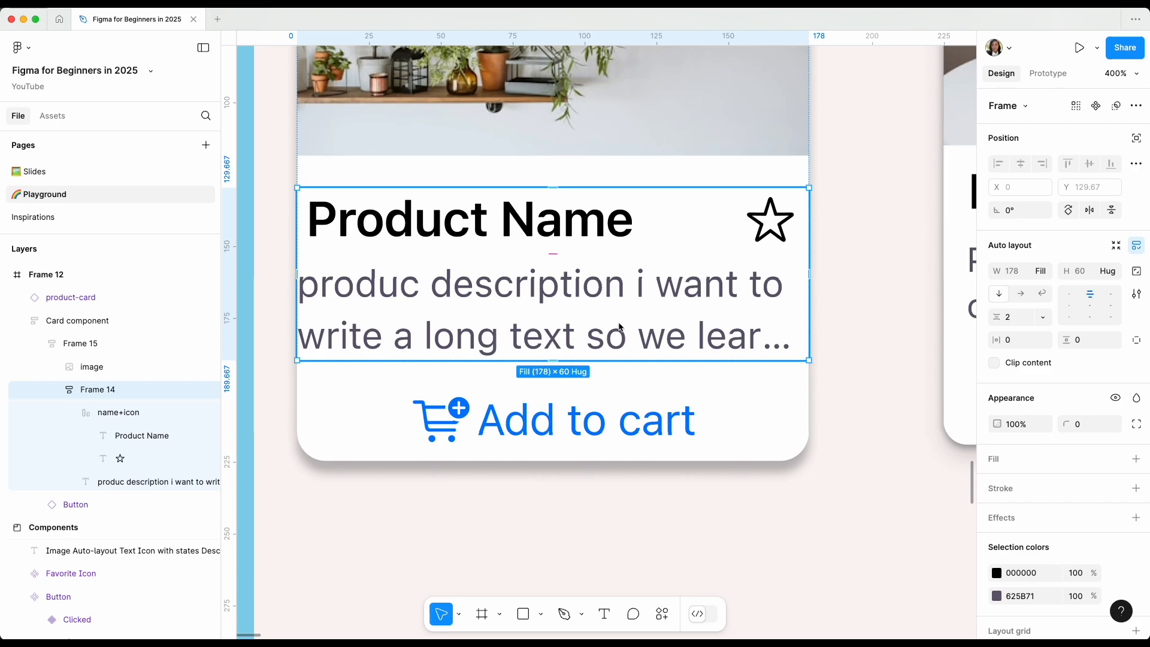
pyautogui.click(104, 395)
pyautogui.doubleClick(104, 396)
pyautogui.write('f')
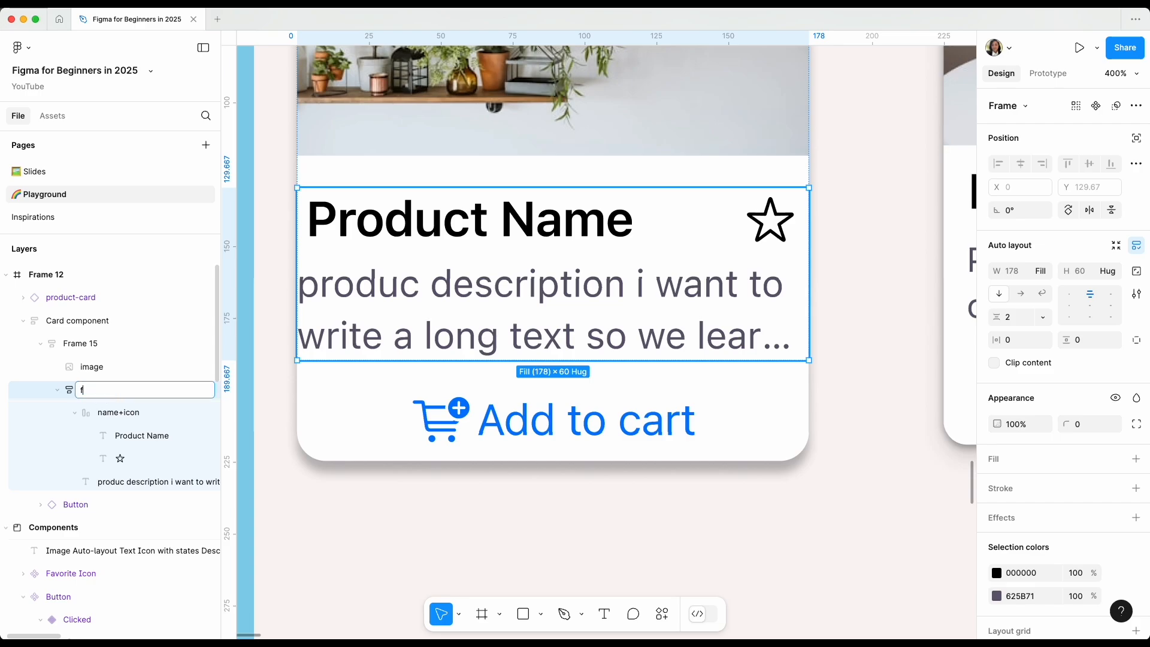
pyautogui.write('Content')
pyautogui.press('Return')
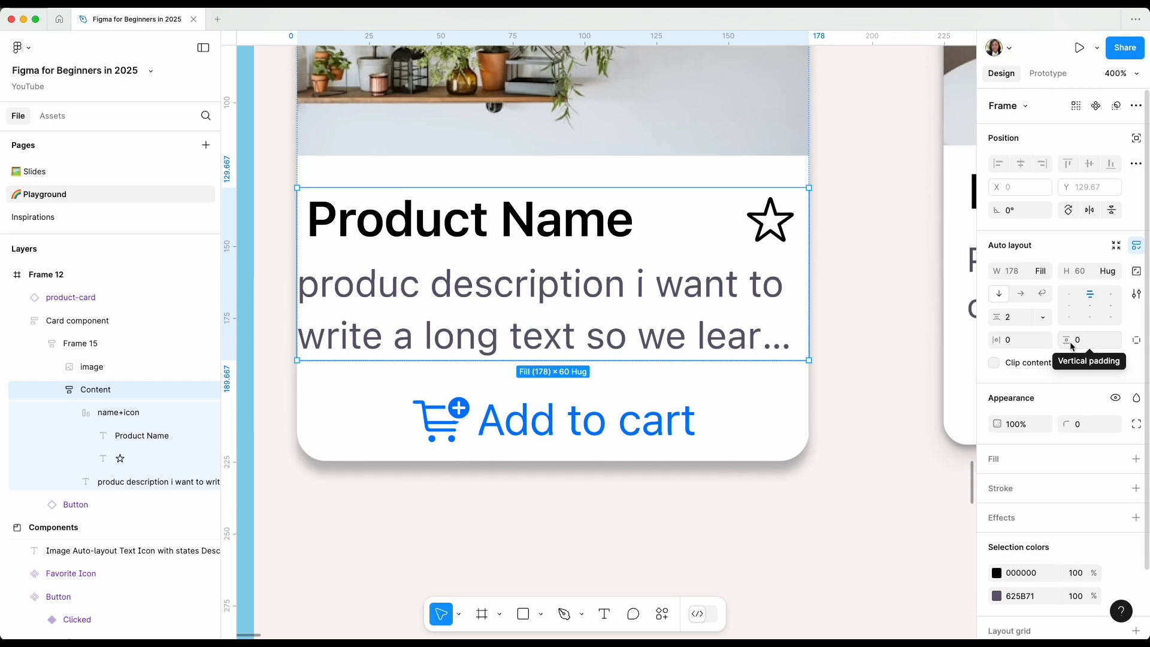
# Set the Content frame's horizontal padding to 8.
pyautogui.click(1011, 345)
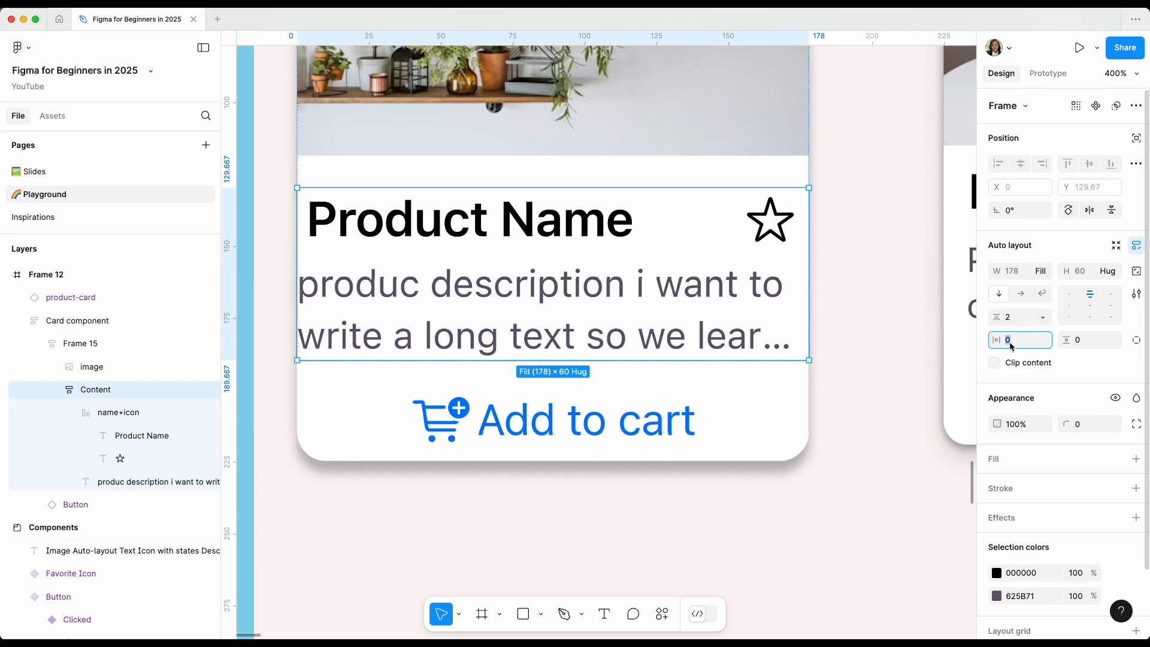
pyautogui.write('8')
pyautogui.press('Return')
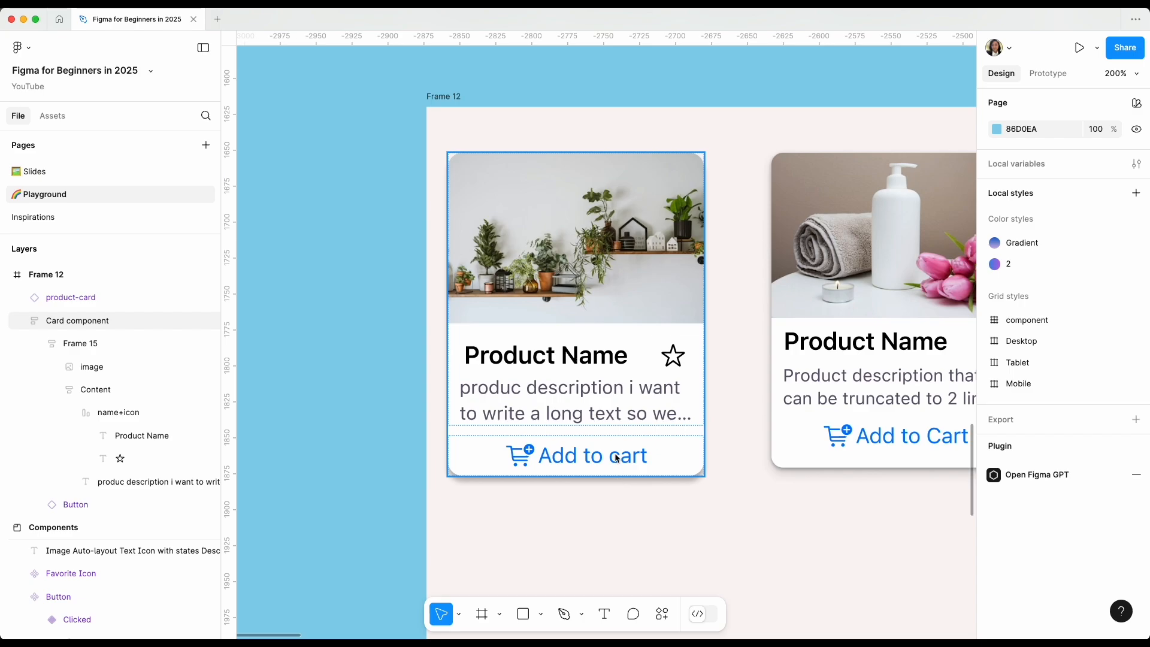
# Set the Card component frame's vertical padding to 8.
pyautogui.click(616, 458)
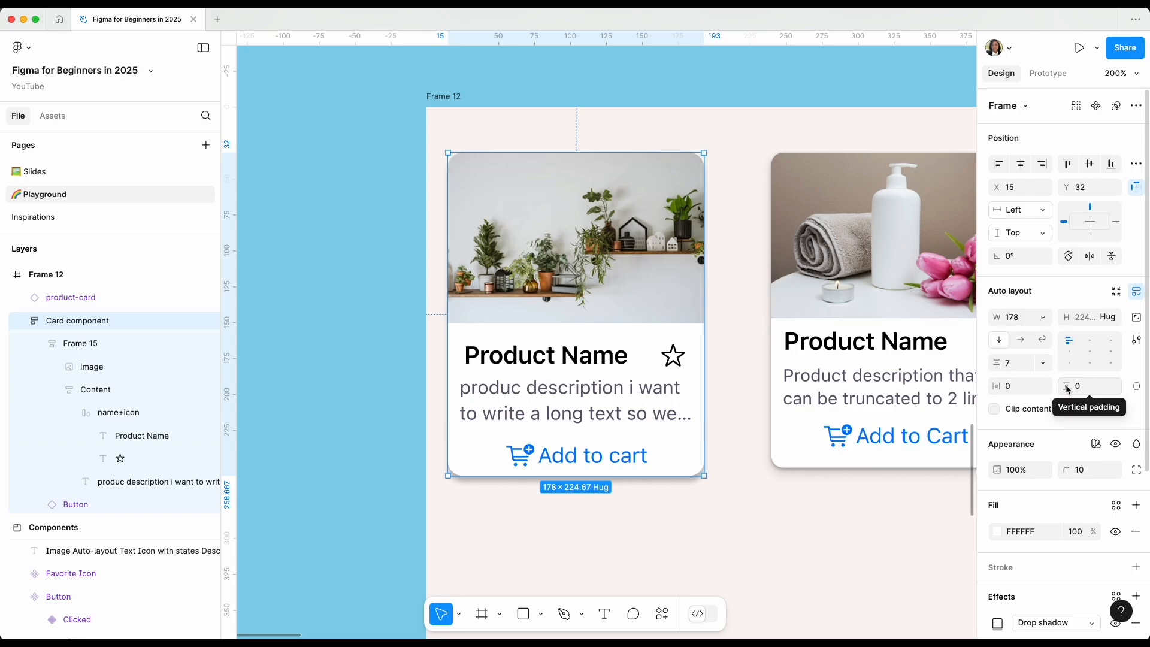
pyautogui.click(1081, 386)
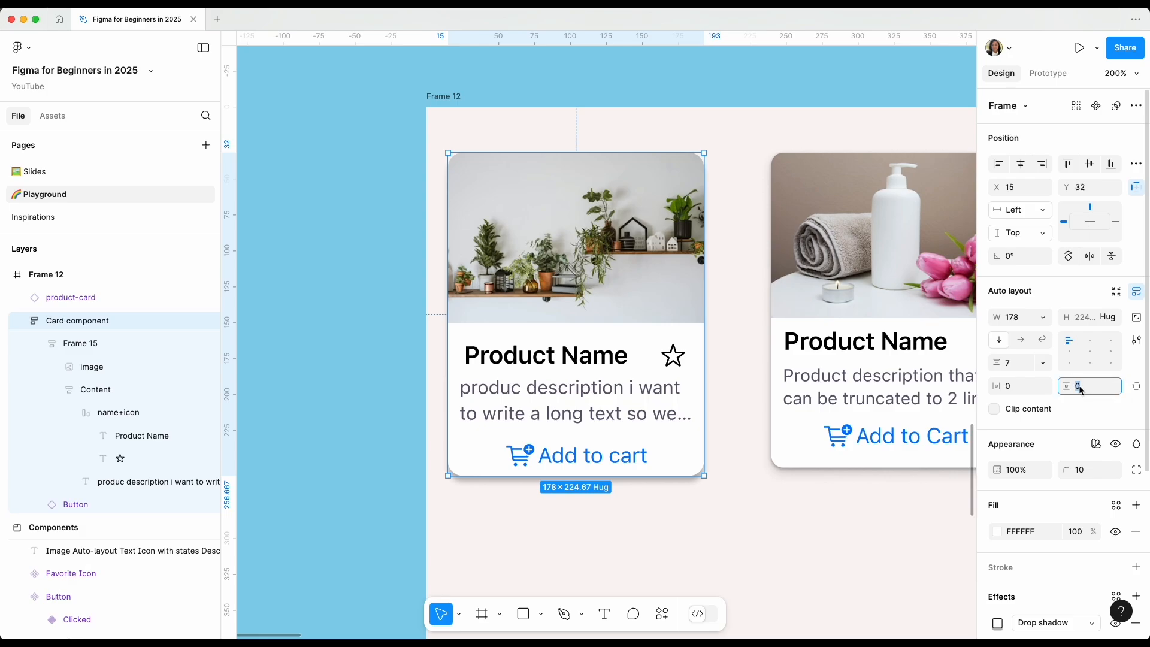
pyautogui.write('8')
pyautogui.press('Return')
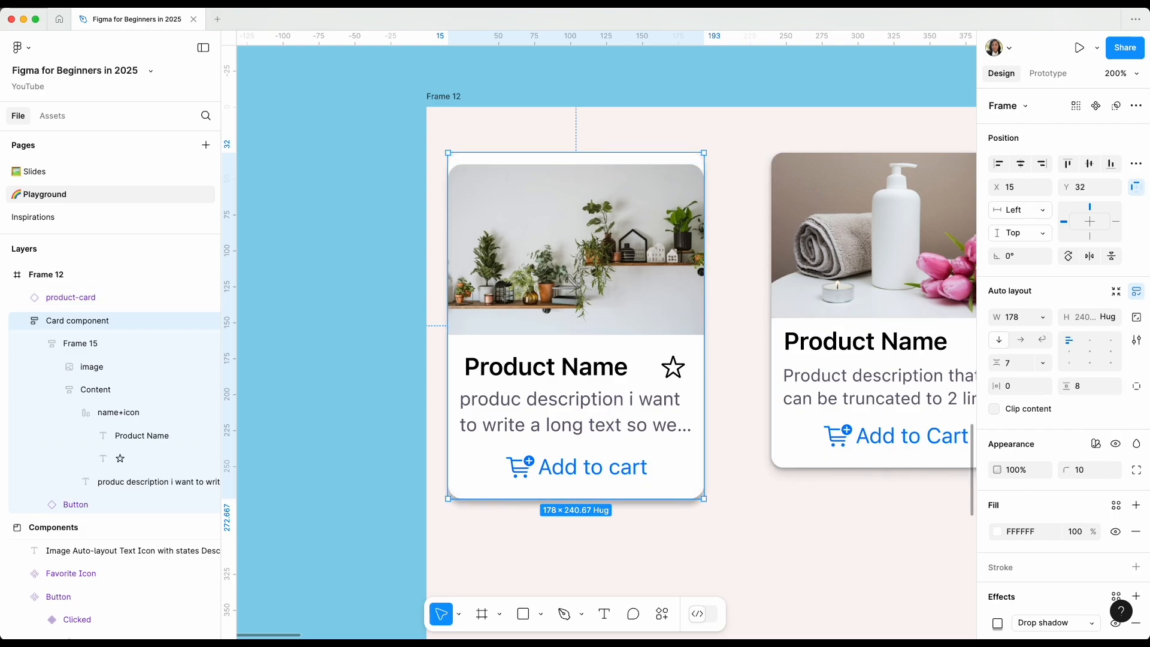
# Switch the Card component frame to individual padding and set only its top padding to 0.
pyautogui.click(1135, 393)
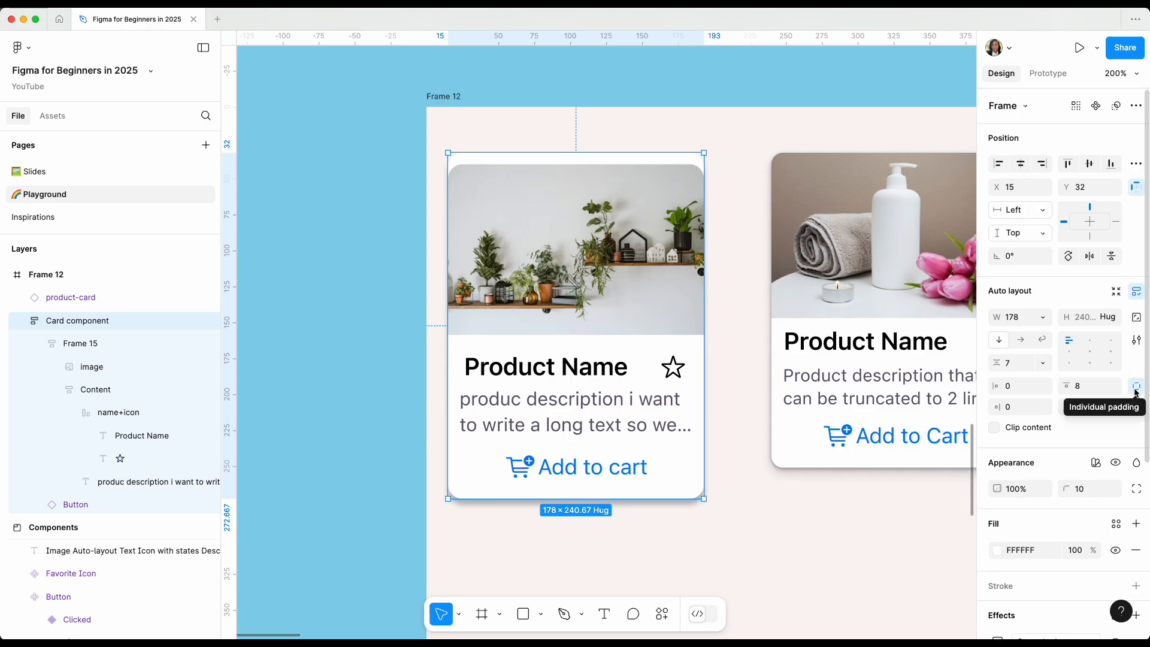
pyautogui.click(1084, 392)
pyautogui.write('0')
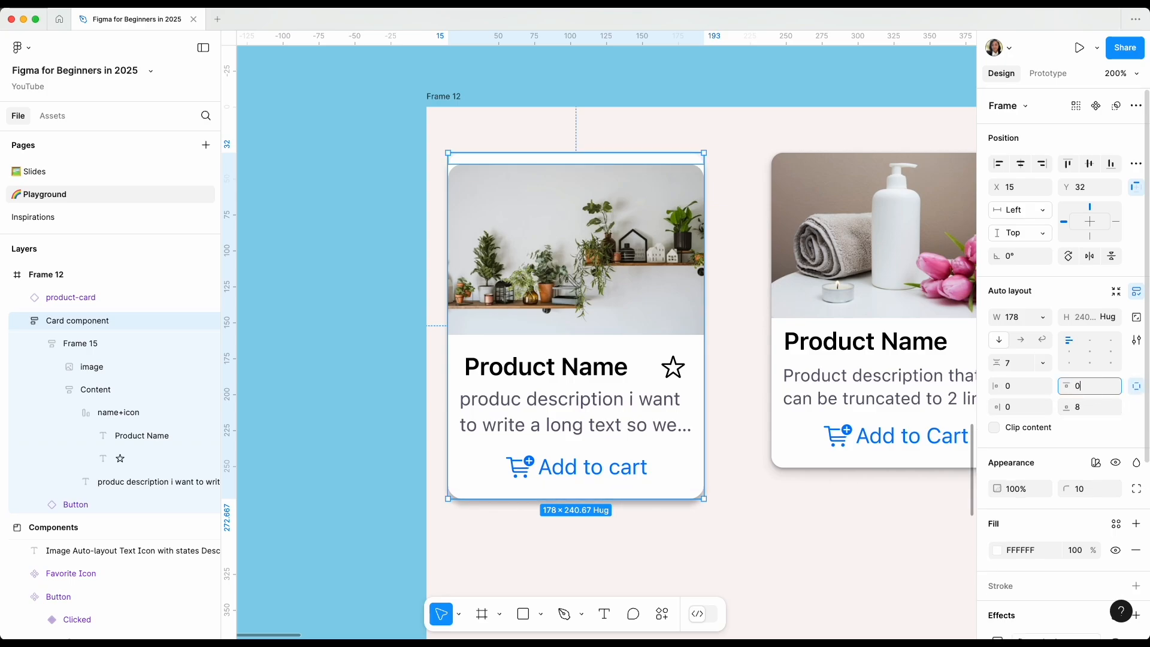
pyautogui.press('Return')
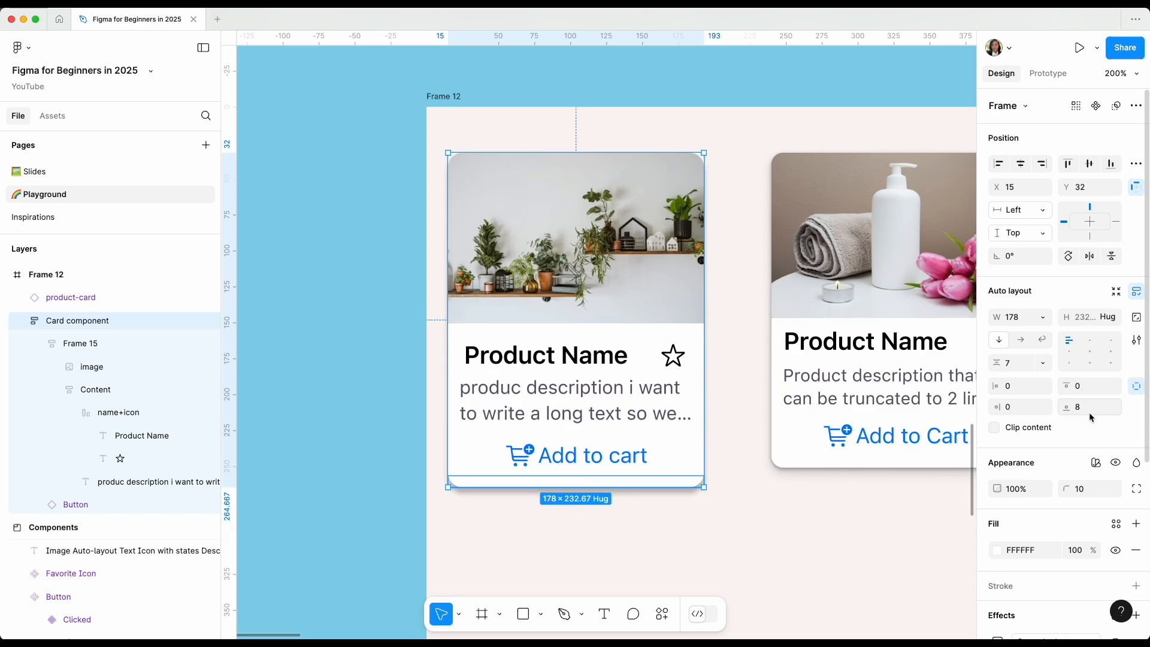
pyautogui.click(791, 501)
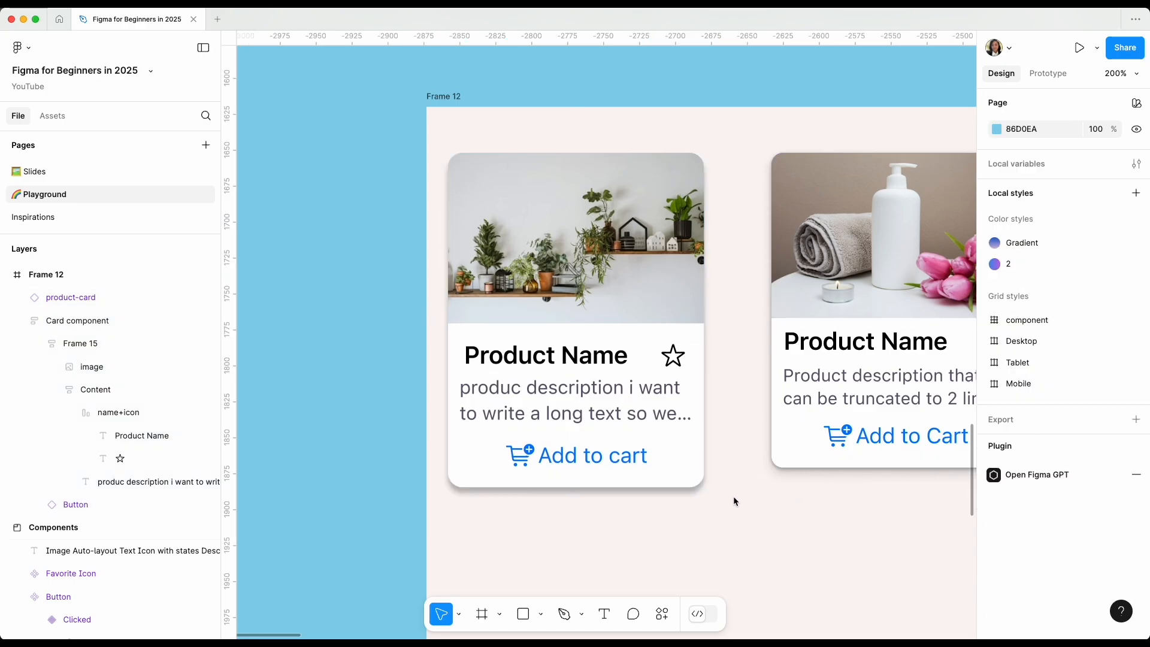
# Reduce the Card component frame's vertical gap between items to 4.
pyautogui.click(627, 440)
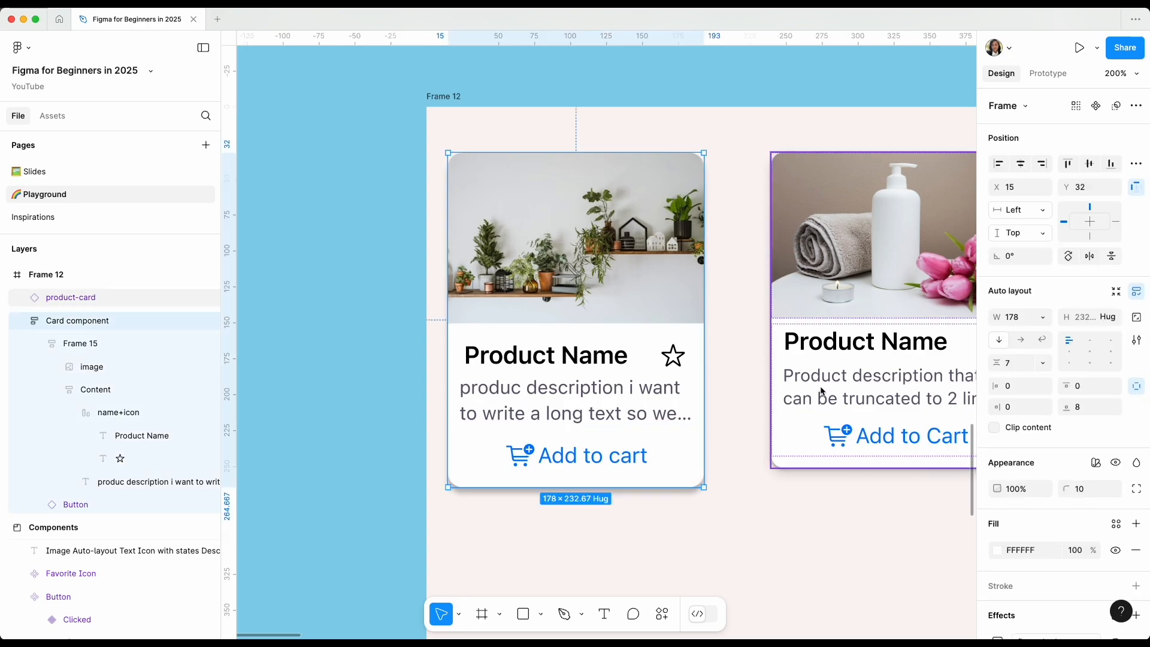
pyautogui.click(1010, 367)
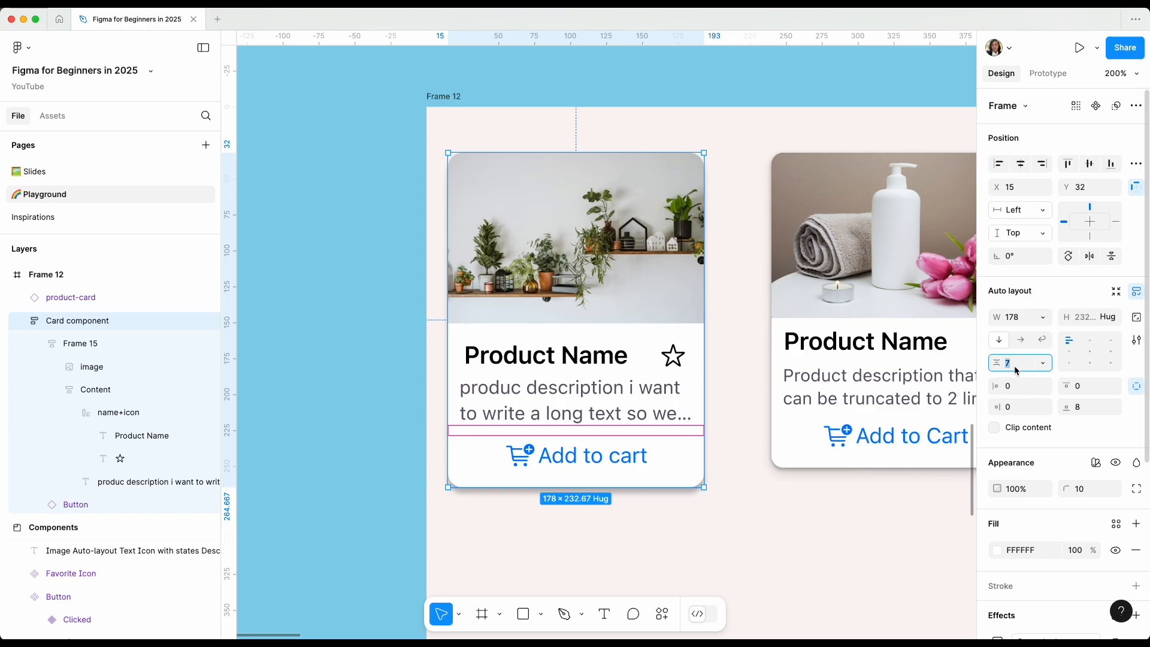
pyautogui.press('Down')
pyautogui.press('Down')
pyautogui.press('Down')
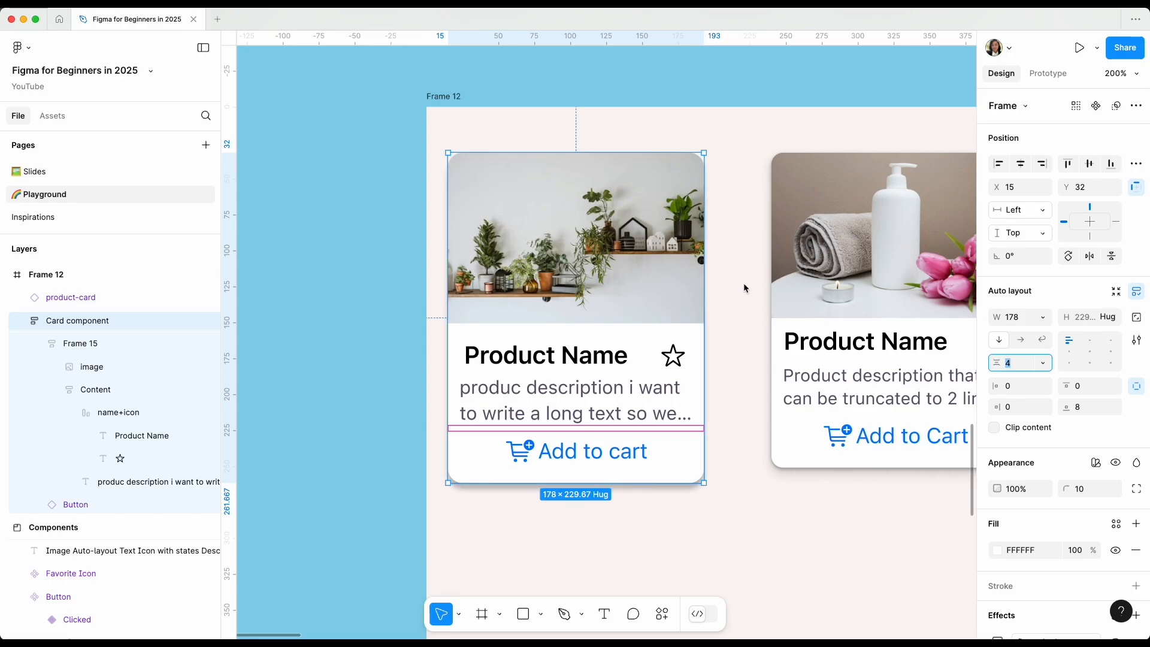
pyautogui.click(742, 433)
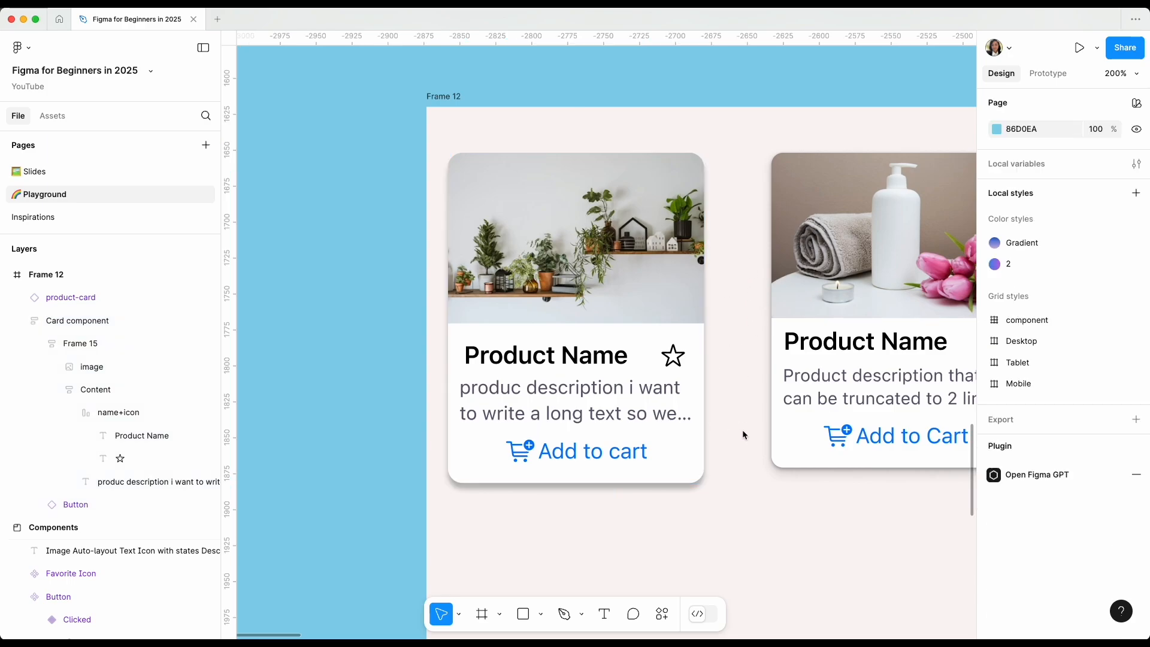
# Set Frame 15's vertical gap between the plant image and the Content frame to 0.
pyautogui.doubleClick(591, 338)
pyautogui.click(591, 338)
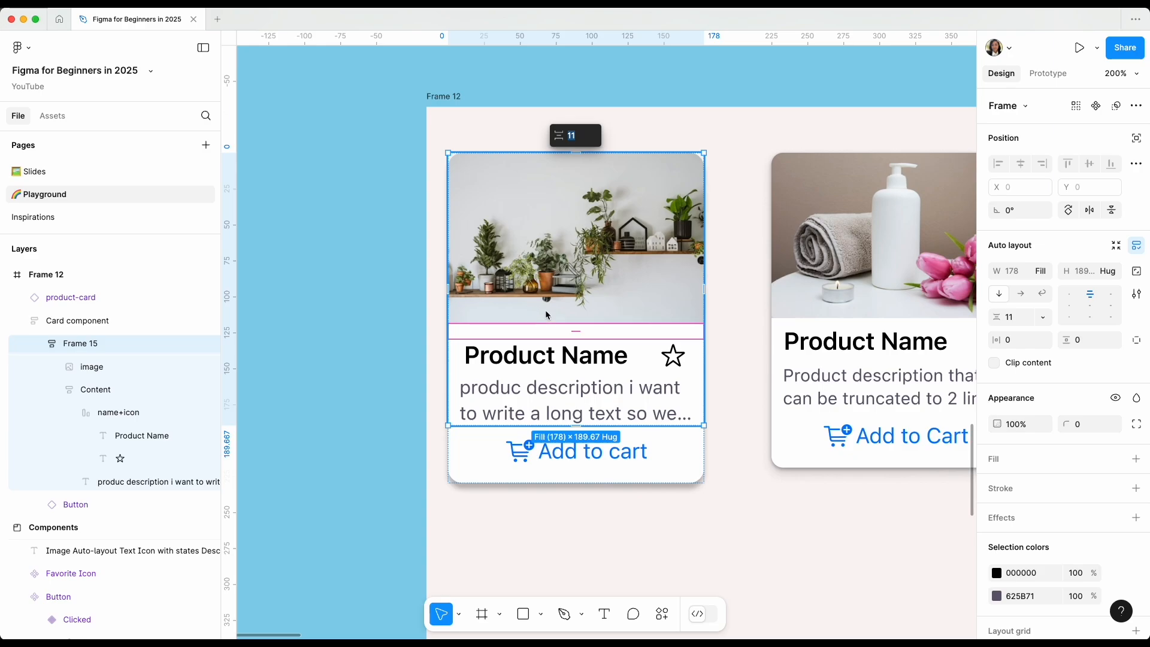
pyautogui.click(1014, 322)
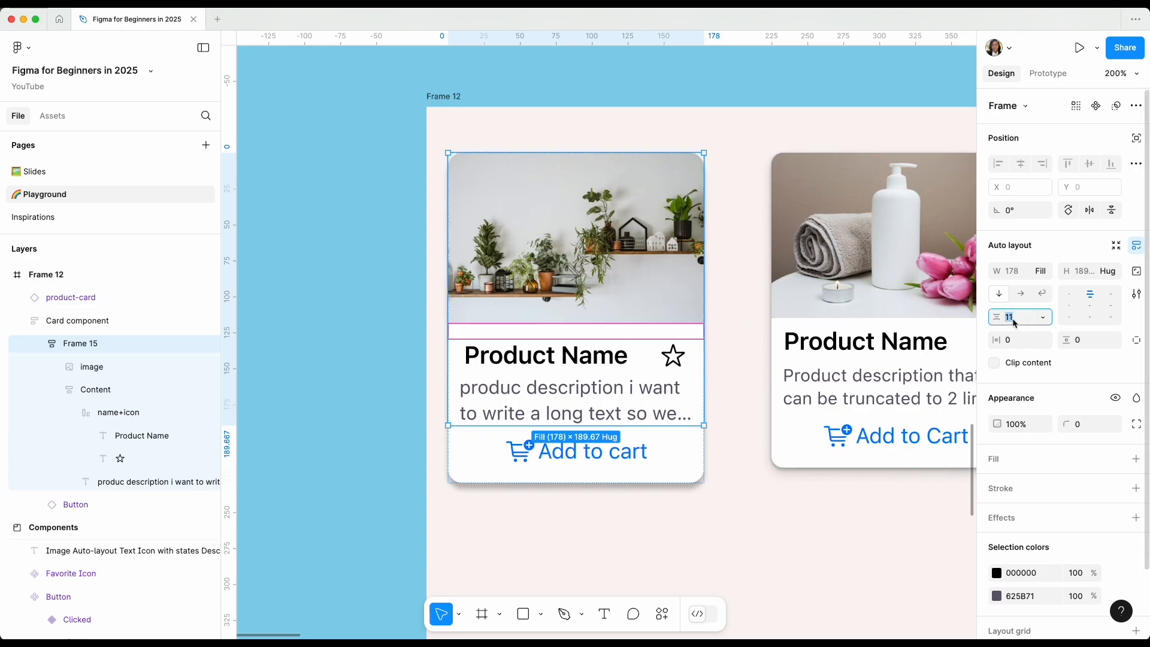
pyautogui.write('0')
pyautogui.press('Return')
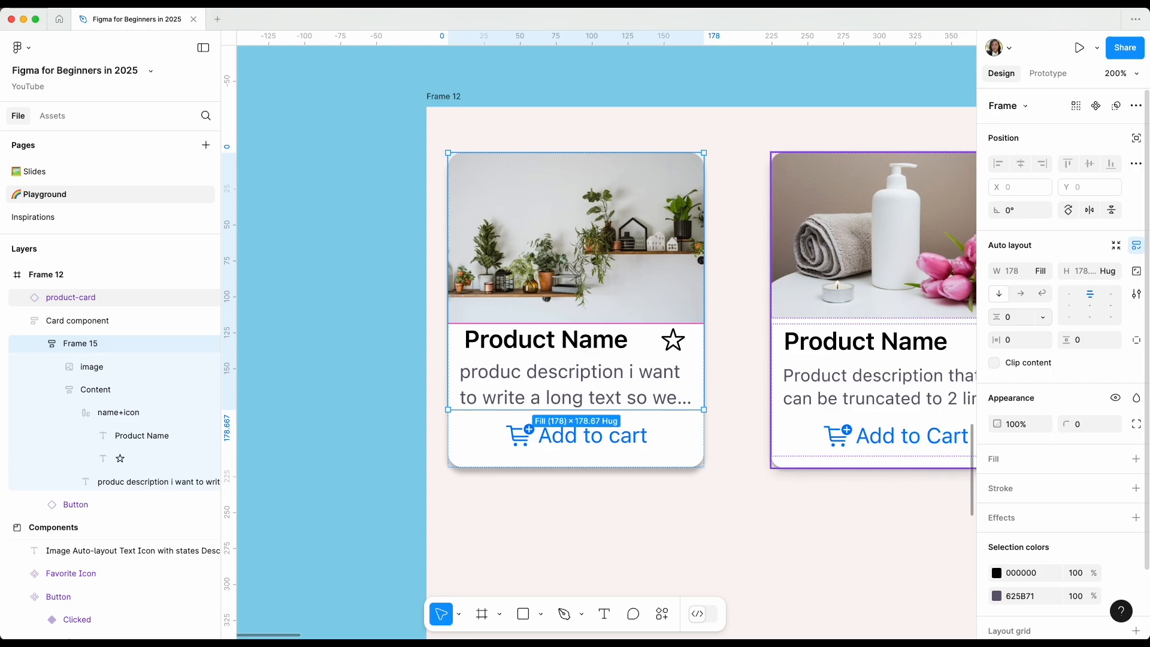
pyautogui.click(748, 489)
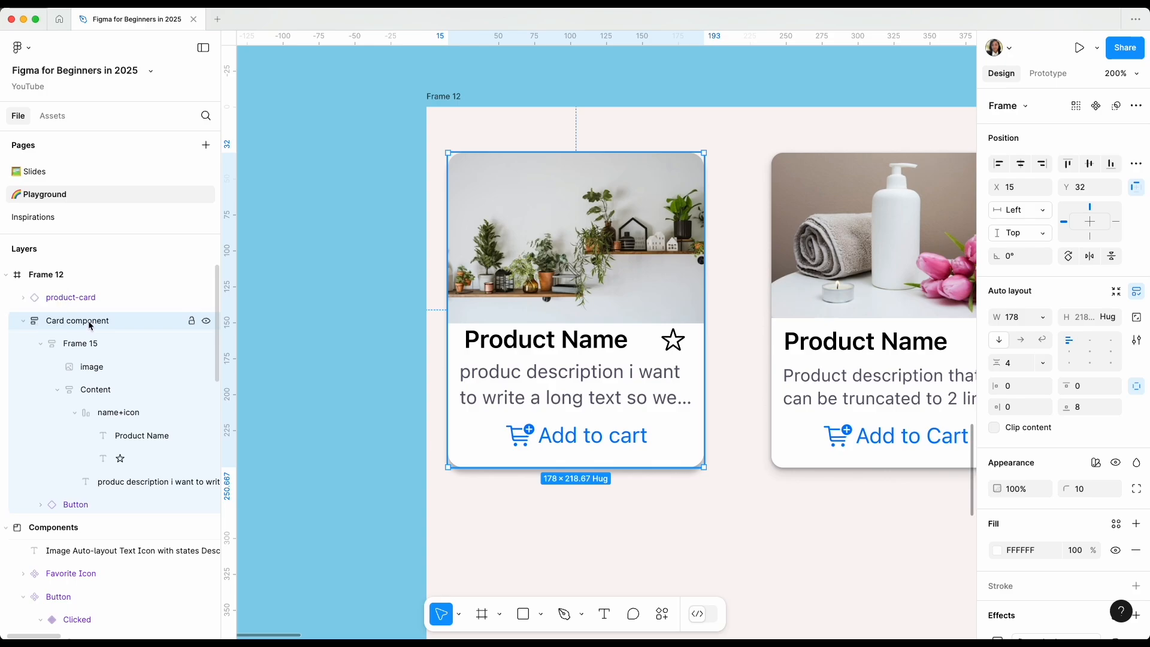
# Convert the Card component frame into a component and place an instance of it on the canvas outside Frame 12.
pyautogui.press('alt')
pyautogui.click(1098, 108)
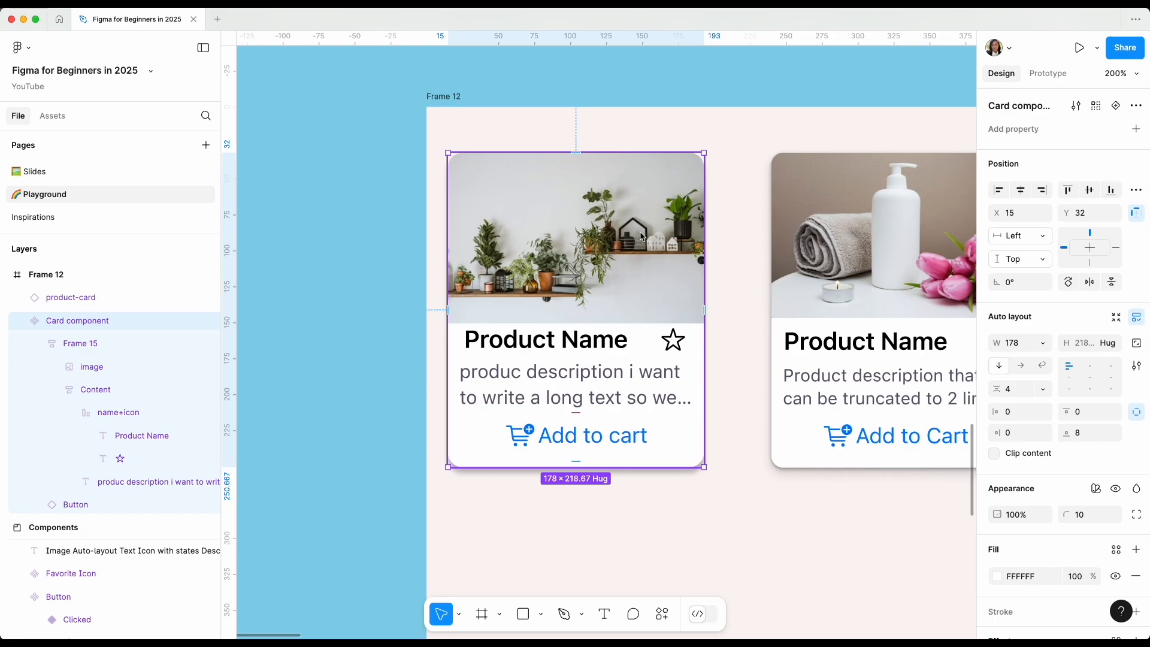
pyautogui.hscroll(-5, 641, 236)
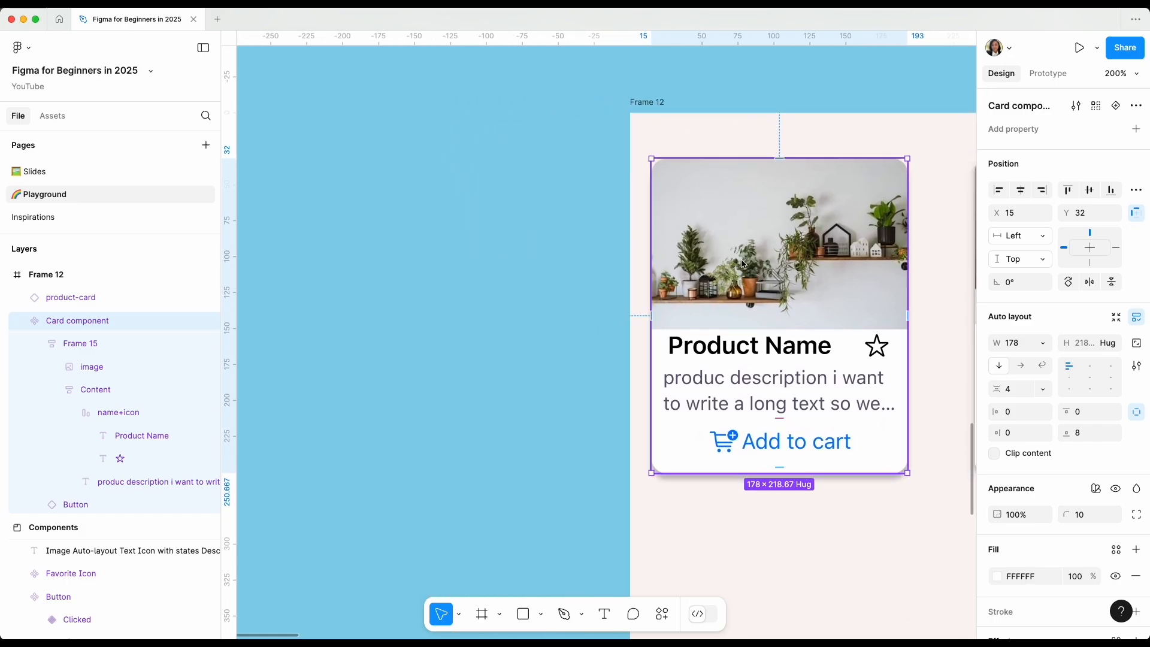
pyautogui.moveTo(740, 260); pyautogui.dragTo(376, 281)
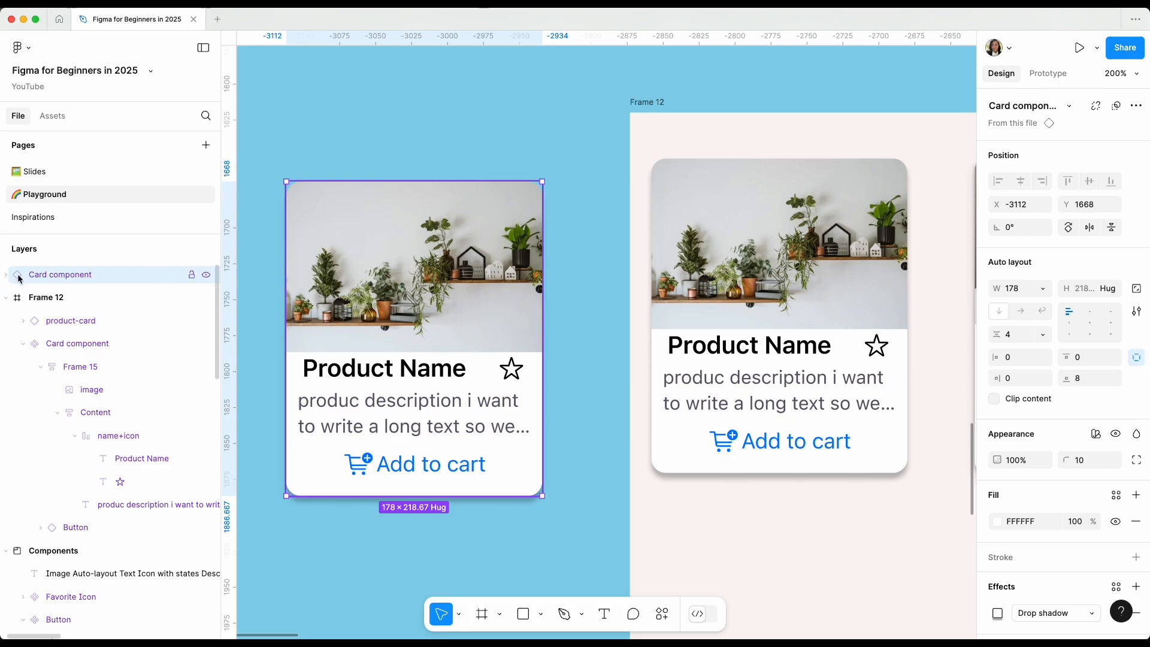
# Replace the Product Name text in the main Card component with "name" to test how the instance updates.
pyautogui.click(750, 327)
pyautogui.doubleClick(742, 347)
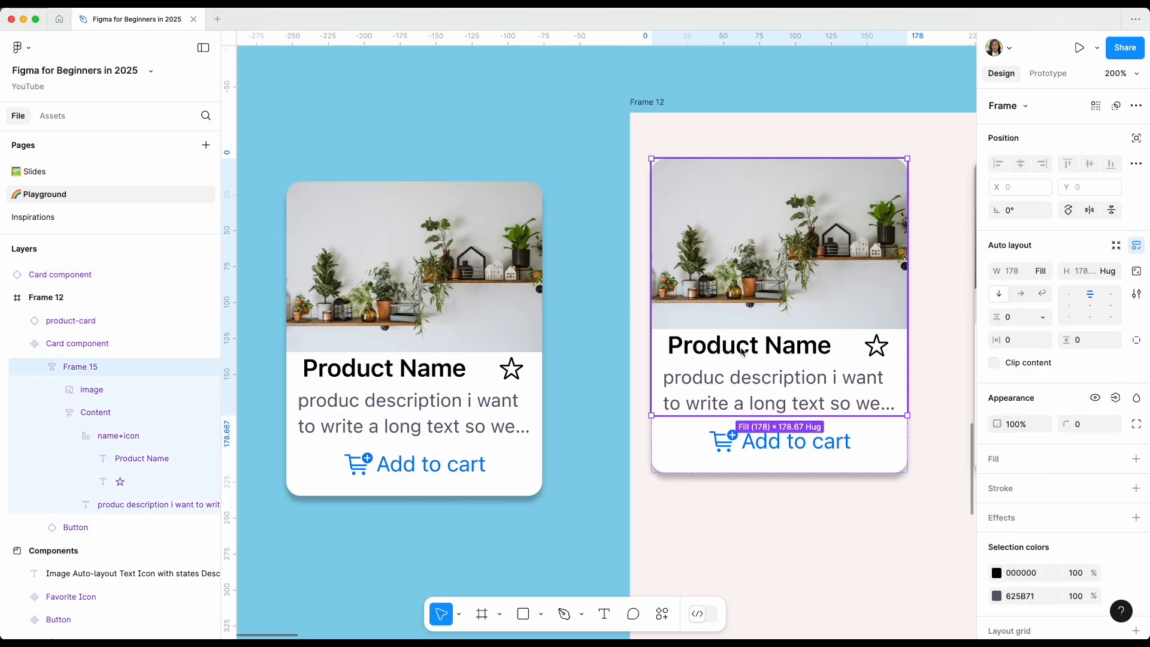
pyautogui.doubleClick(742, 350)
pyautogui.doubleClick(743, 352)
pyautogui.doubleClick(743, 351)
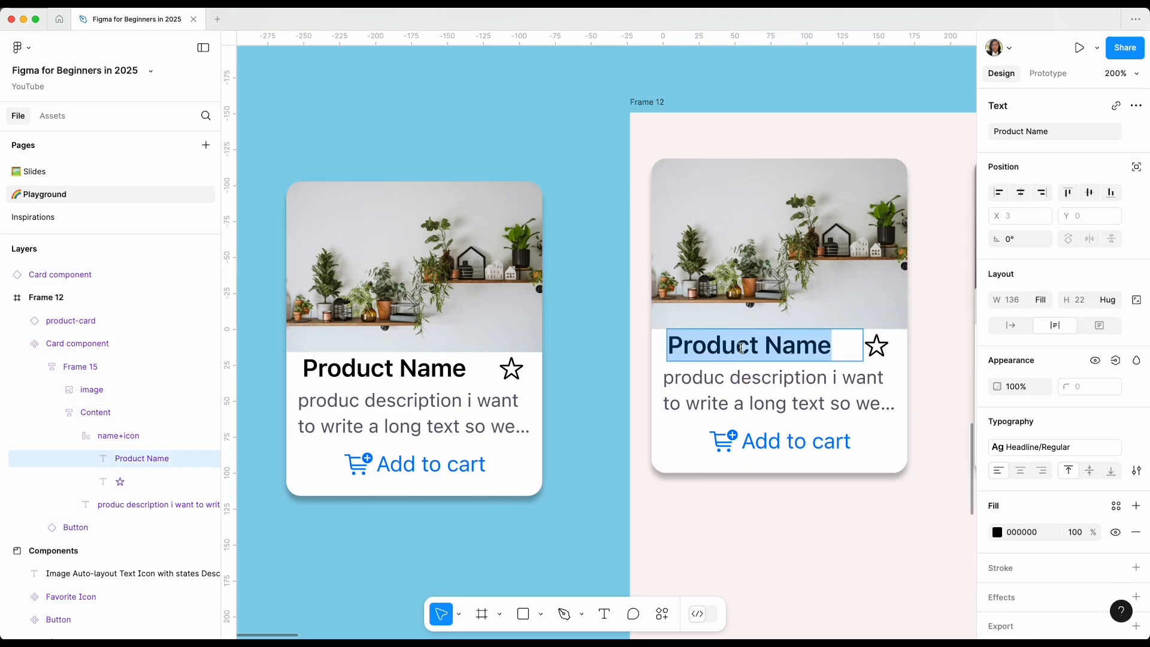
pyautogui.write('name')
pyautogui.press('Return')
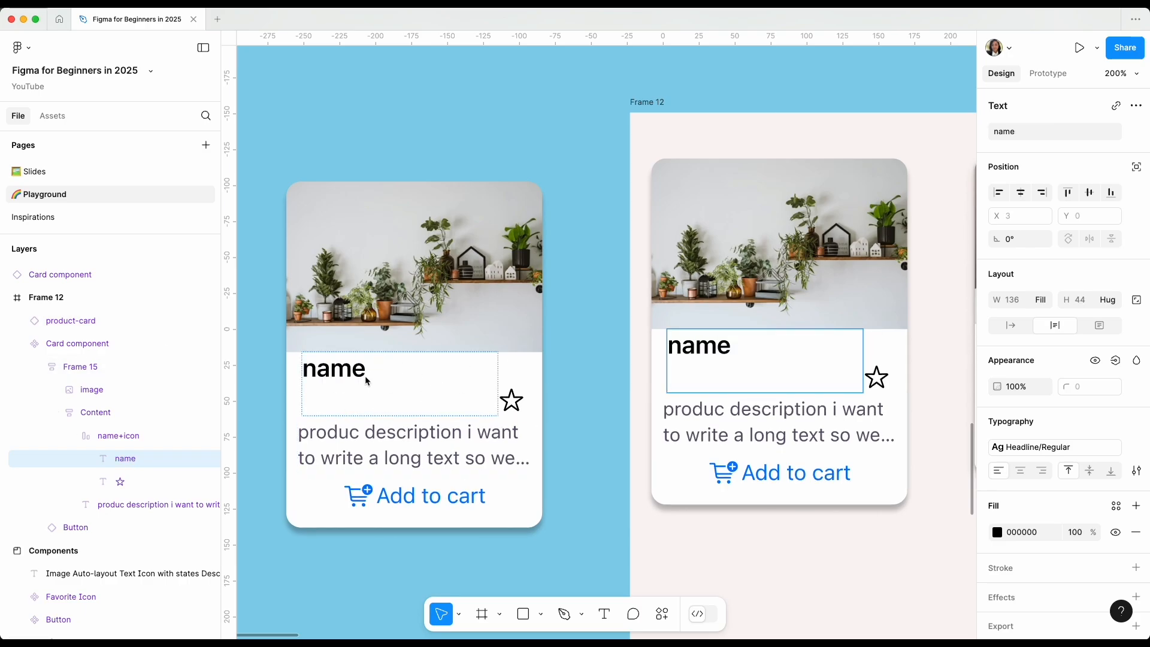
# Undo the product name text change in the main Card component and leave text editing.
pyautogui.hotkey('ctrl', 'z')
pyautogui.hotkey('ctrl', 'z')
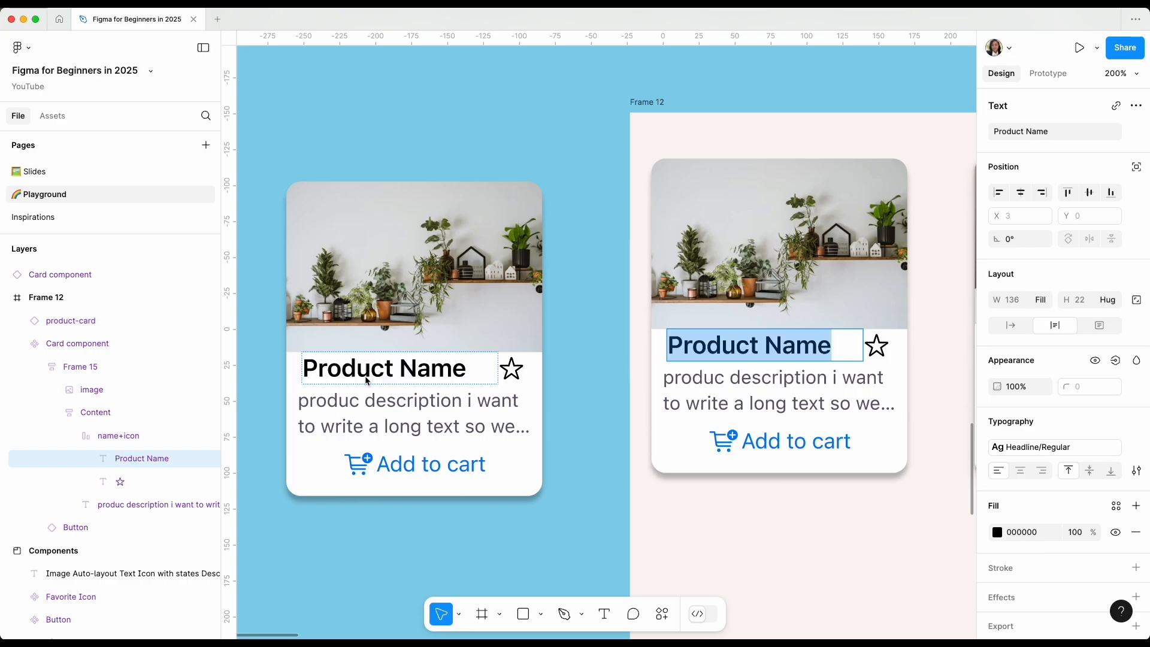
pyautogui.press('Escape')
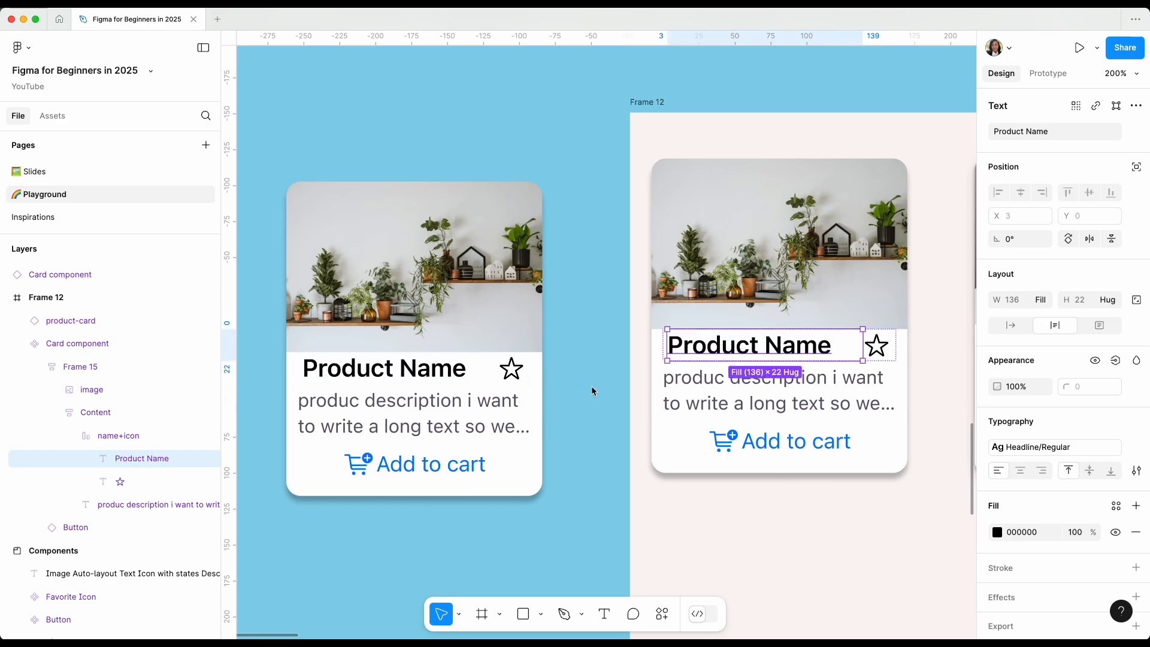
pyautogui.hscroll(-3, 591, 389)
pyautogui.click(591, 389)
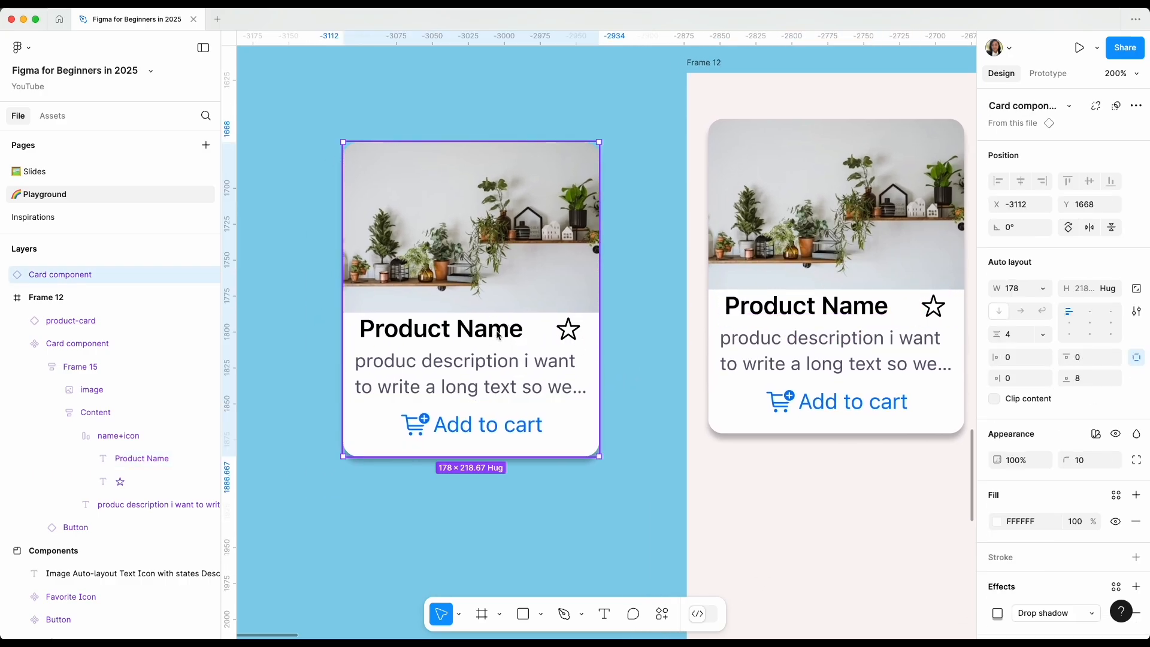
pyautogui.hscroll(5, 497, 335)
pyautogui.scroll(1, 497, 335)
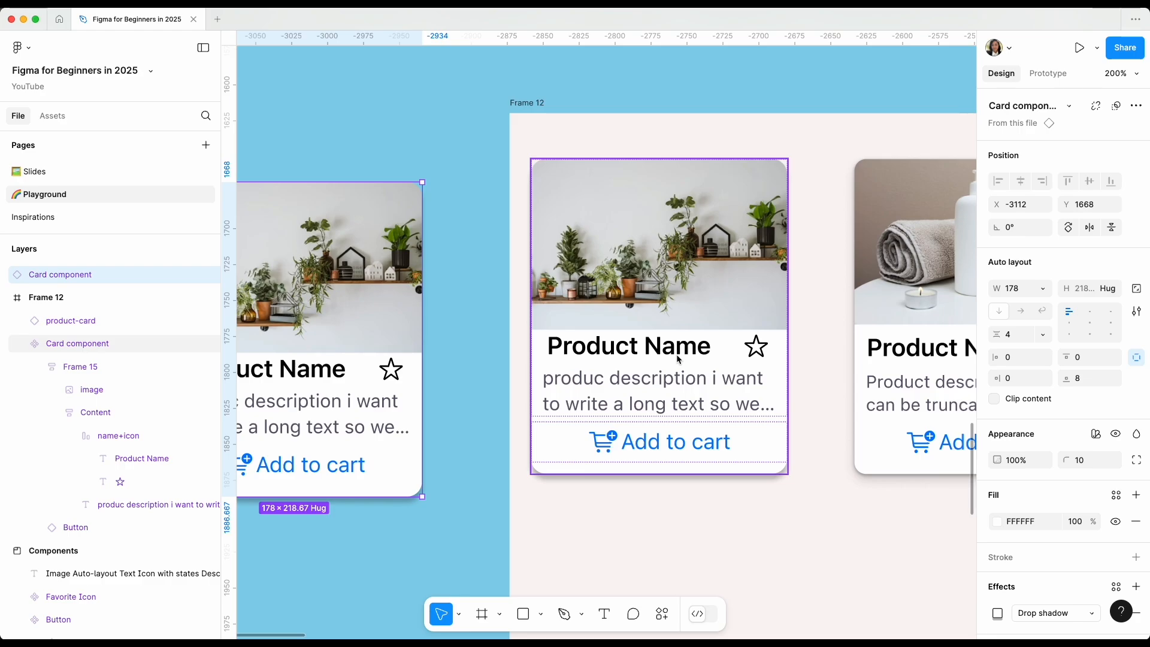
pyautogui.hscroll(-3, 678, 358)
pyautogui.scroll(1, 677, 358)
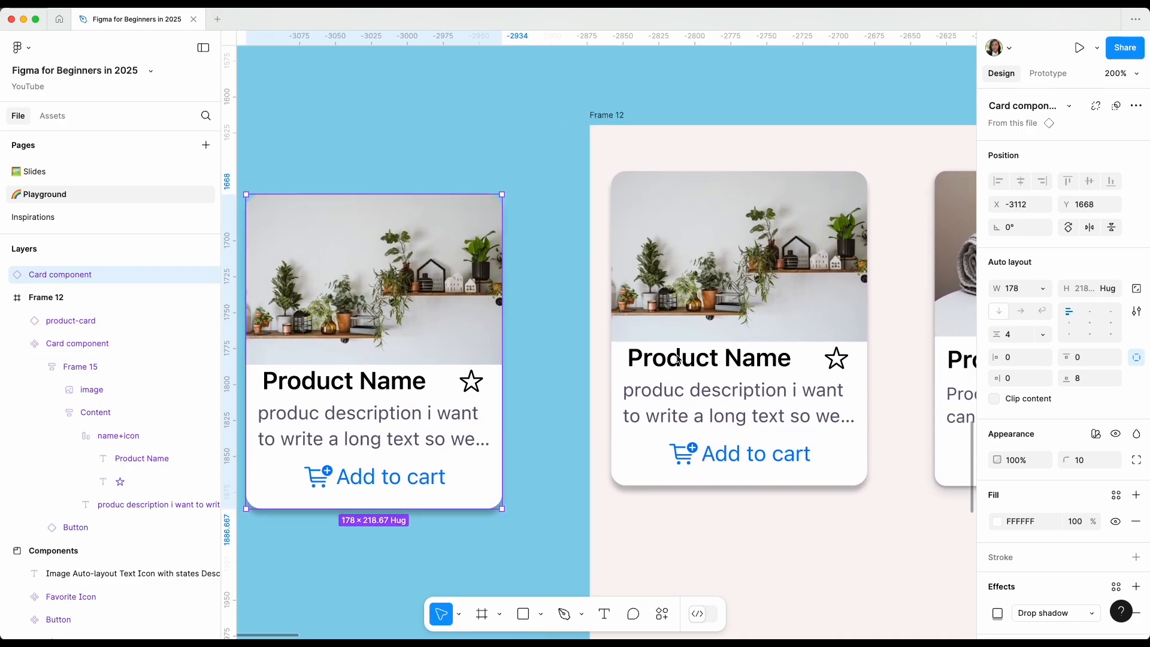
# Move the Card component instance outside Frame 12 closer to the main component, to about X -3086, Y 1651.
pyautogui.click(708, 350)
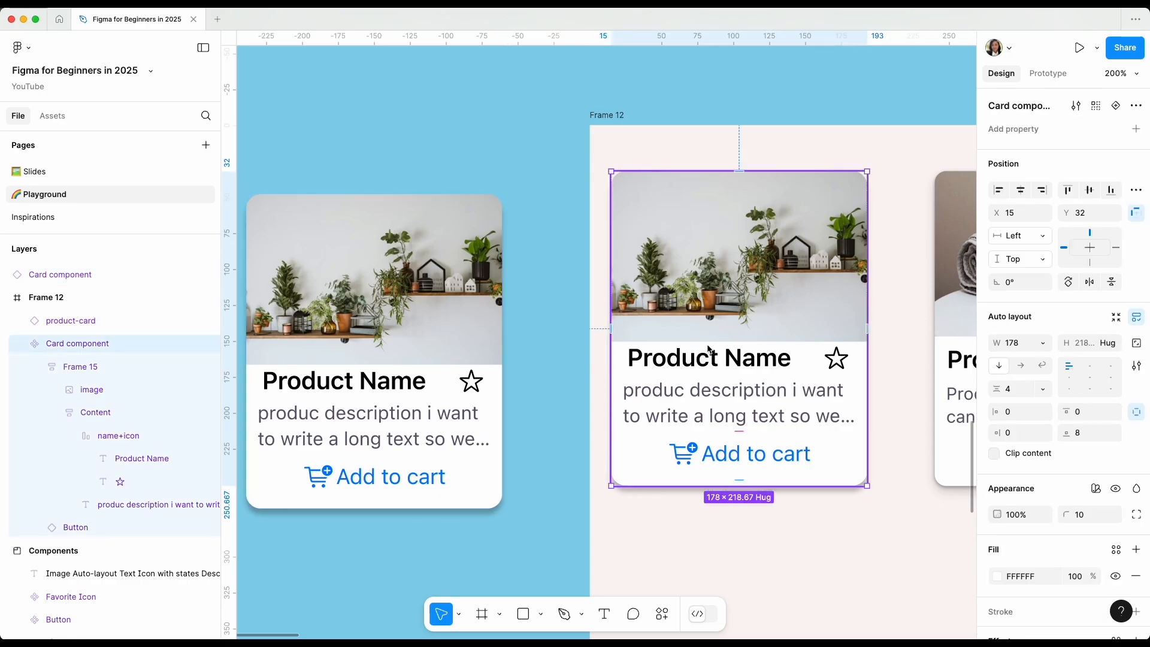
pyautogui.hscroll(-2, 709, 351)
pyautogui.scroll(-1, 708, 351)
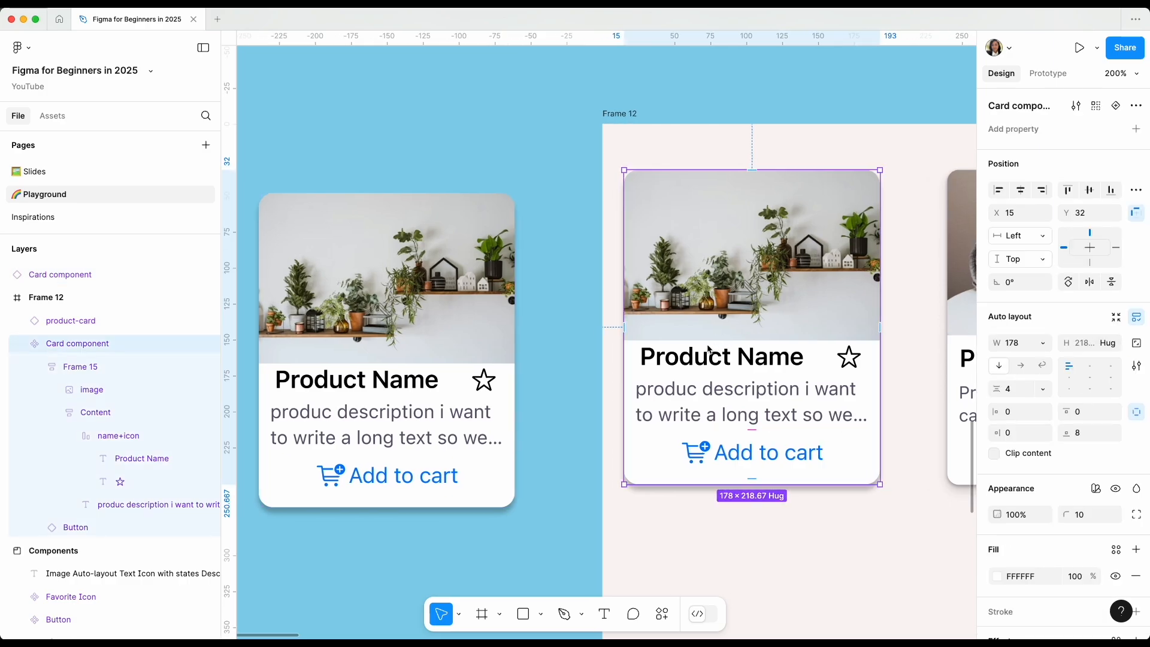
pyautogui.moveTo(510, 271); pyautogui.dragTo(549, 247)
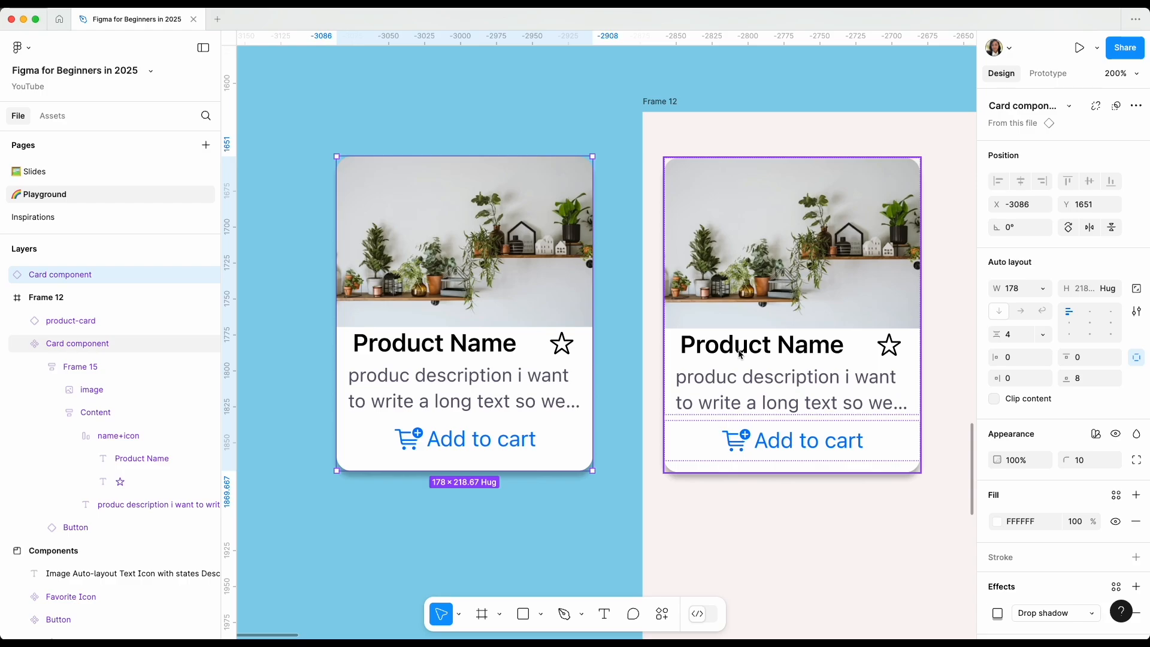
# Select the Product Name text layer inside the name+icon frame of the main Card component.
pyautogui.hscroll(5, 740, 354)
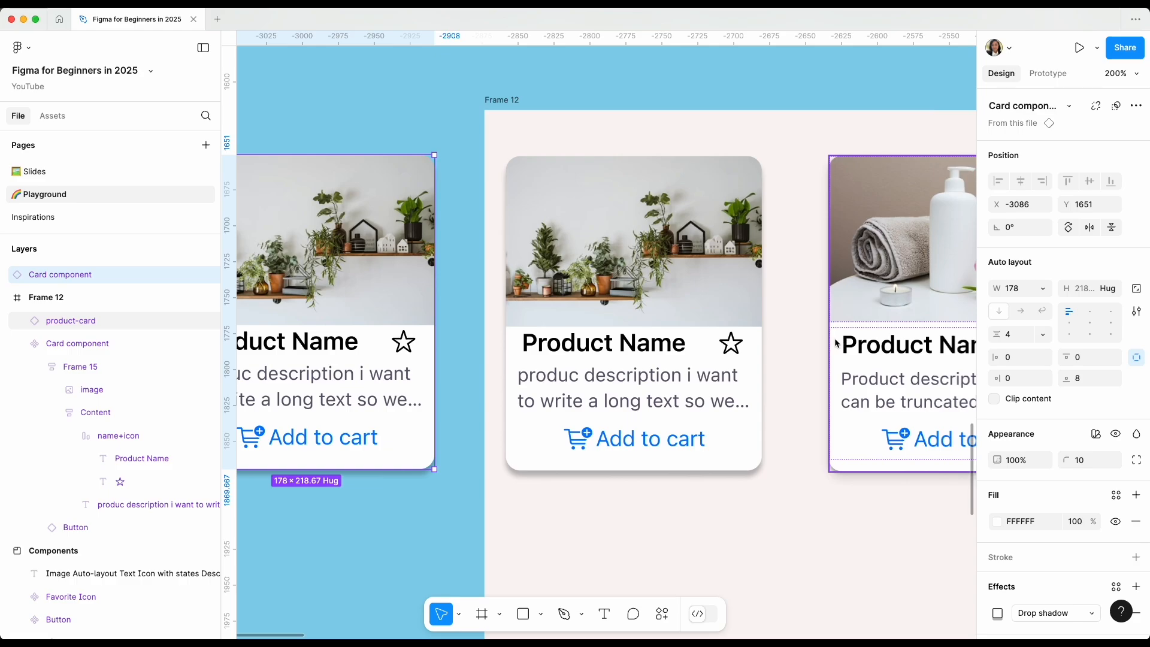
pyautogui.click(850, 350)
pyautogui.keyDown('super'); pyautogui.click(635, 342); pyautogui.keyUp('super')
pyautogui.scroll(-1, 658, 184)
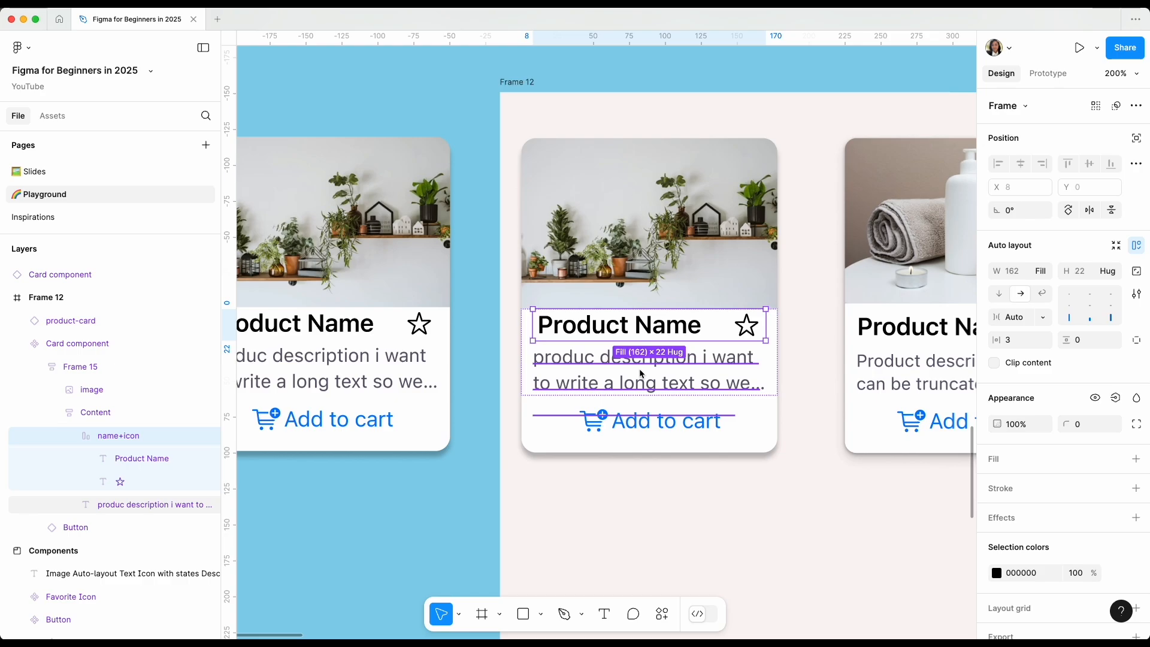
pyautogui.doubleClick(637, 337)
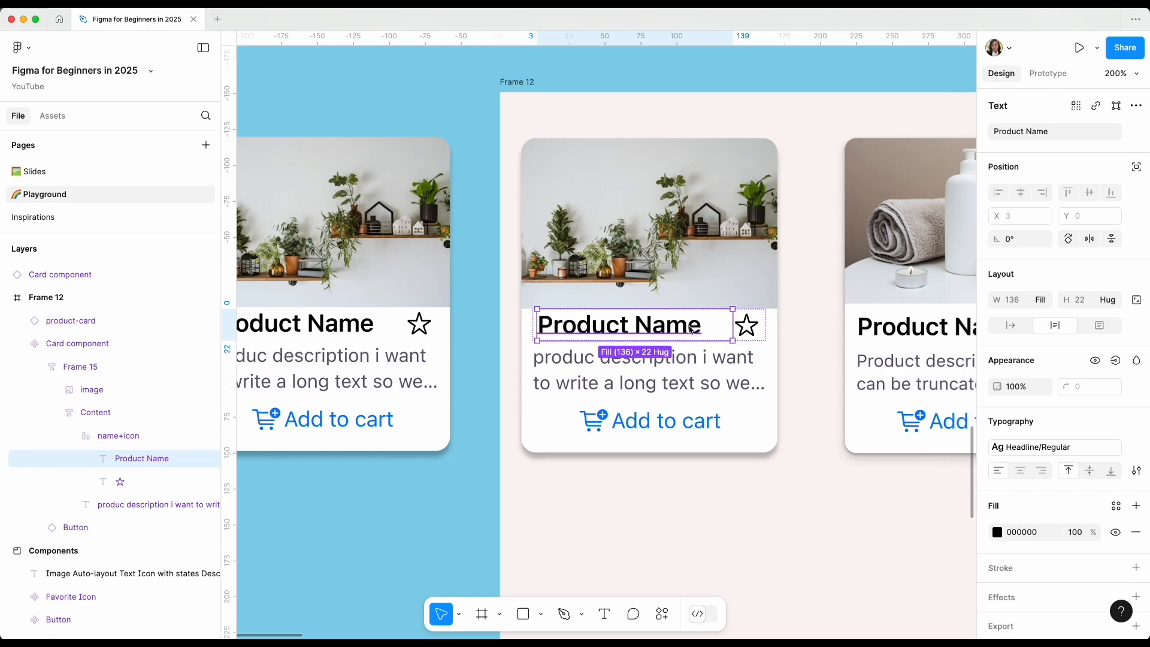
pyautogui.scroll(-5, 126, 458)
pyautogui.scroll(4, 123, 431)
pyautogui.scroll(1, 125, 442)
pyautogui.click(119, 412)
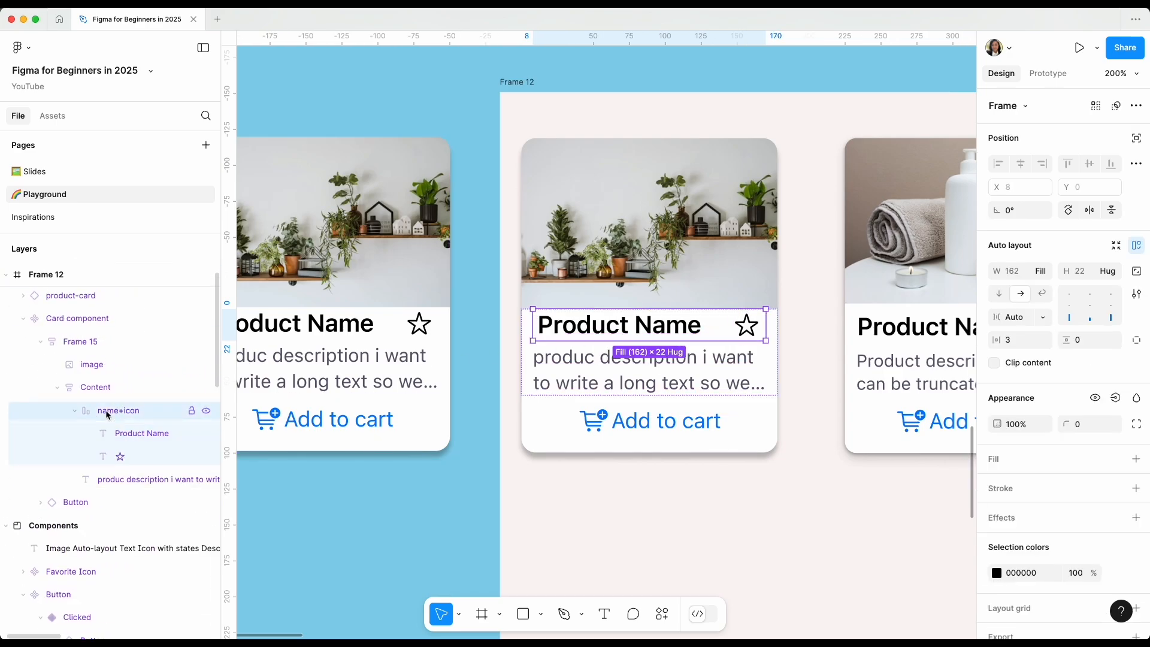
pyautogui.click(134, 433)
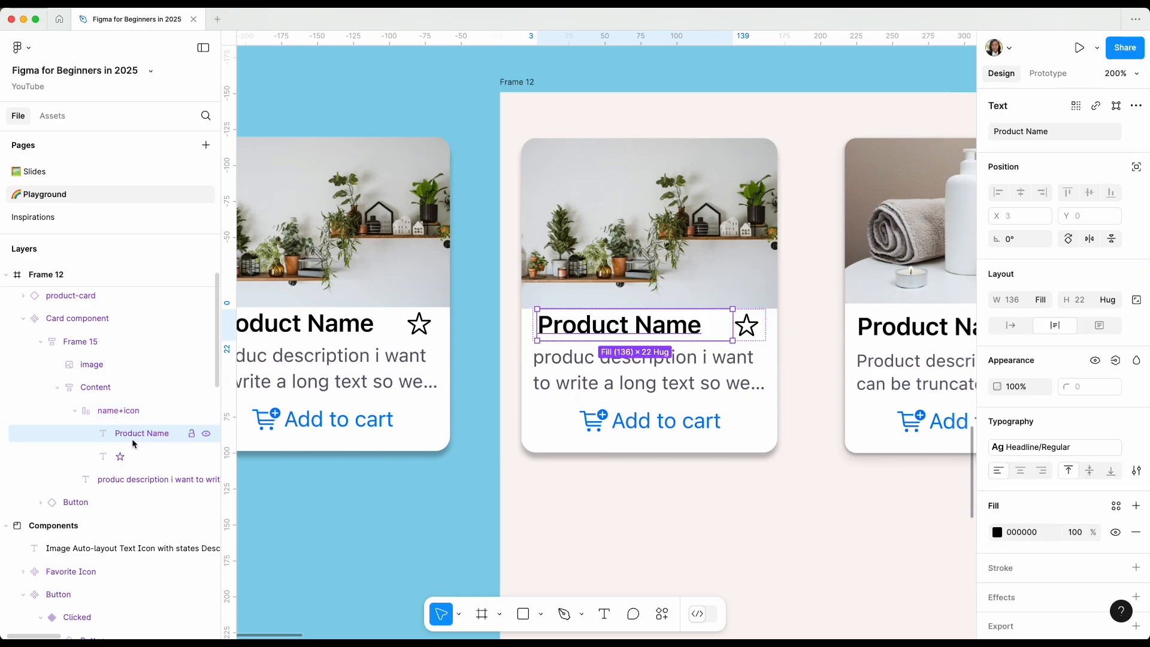
pyautogui.scroll(2, 149, 442)
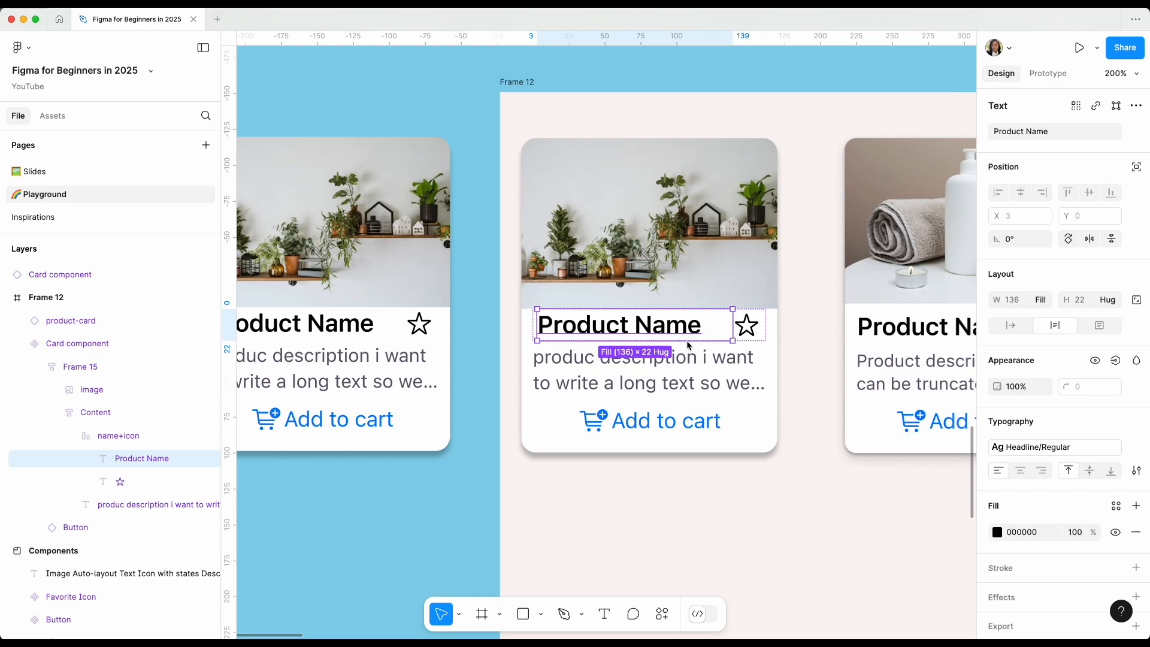
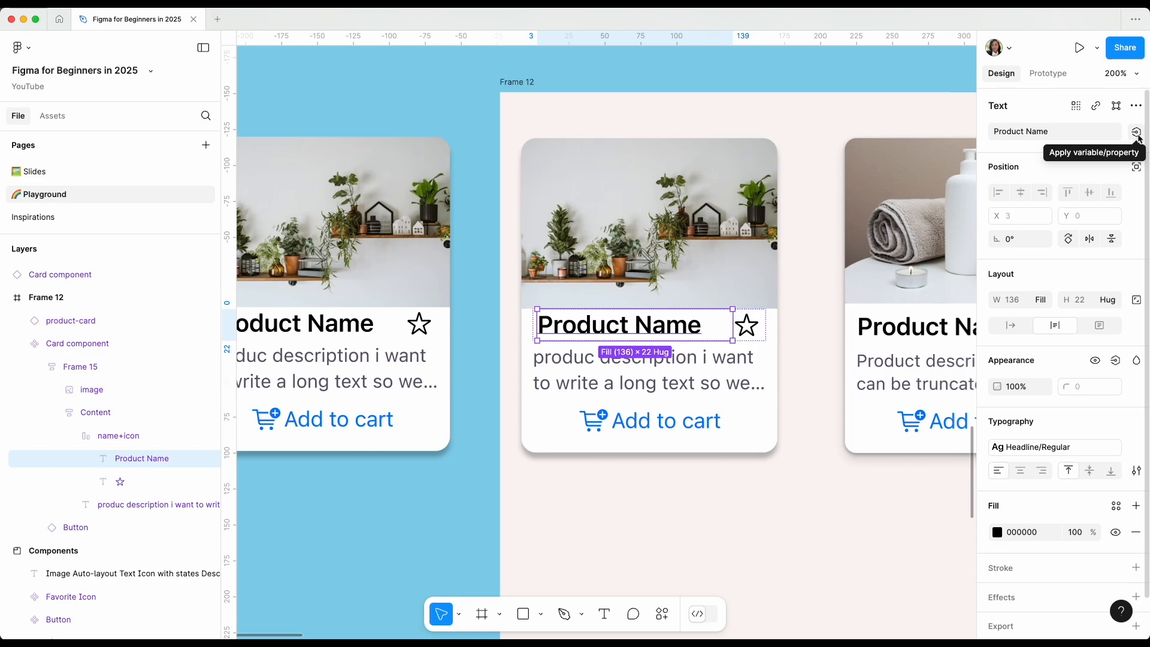
# Create a component property named Title with the value Product Name for the selected product name text.
pyautogui.click(1136, 132)
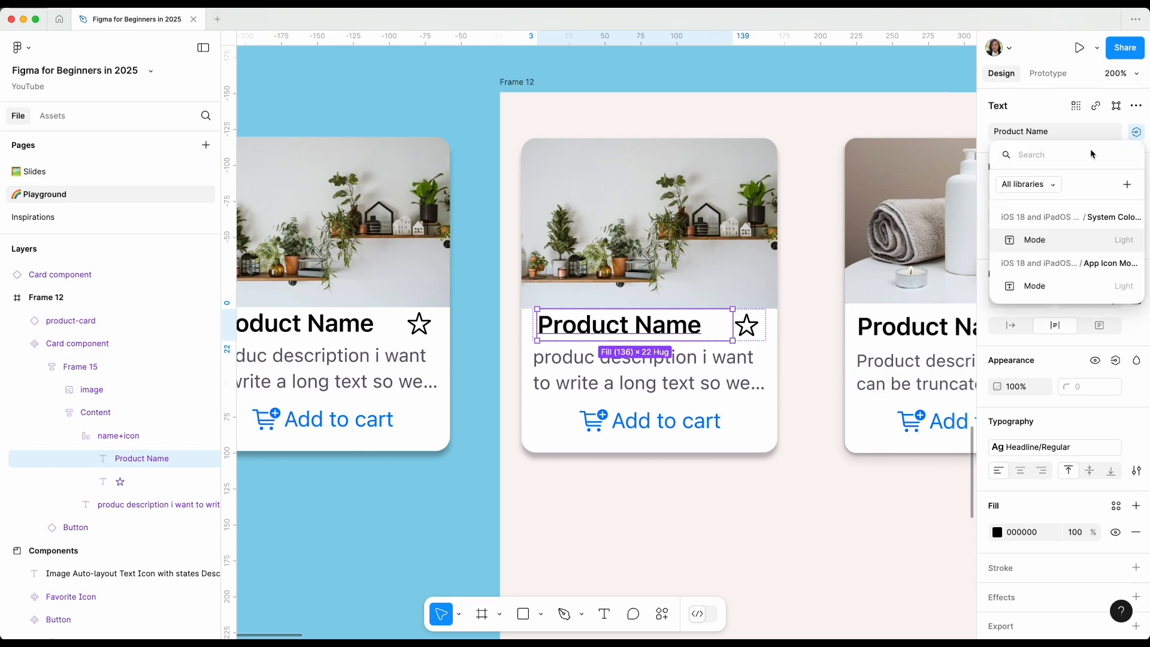
pyautogui.click(1127, 189)
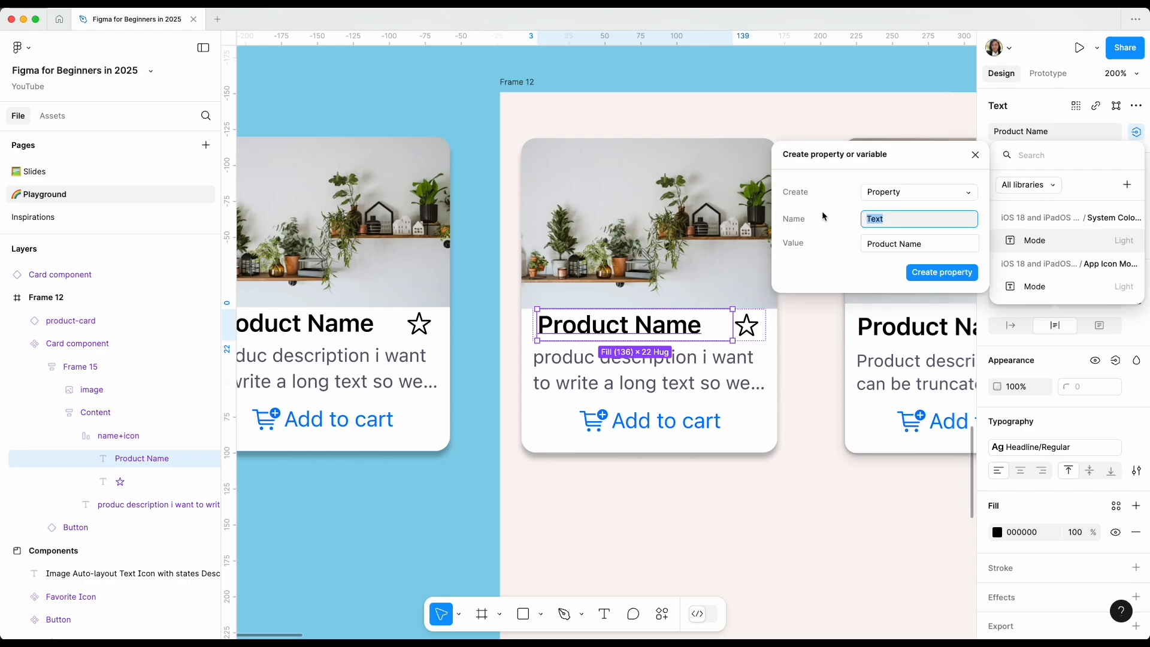
pyautogui.click(924, 193)
pyautogui.click(925, 192)
pyautogui.click(888, 219)
pyautogui.write('Title')
pyautogui.click(938, 276)
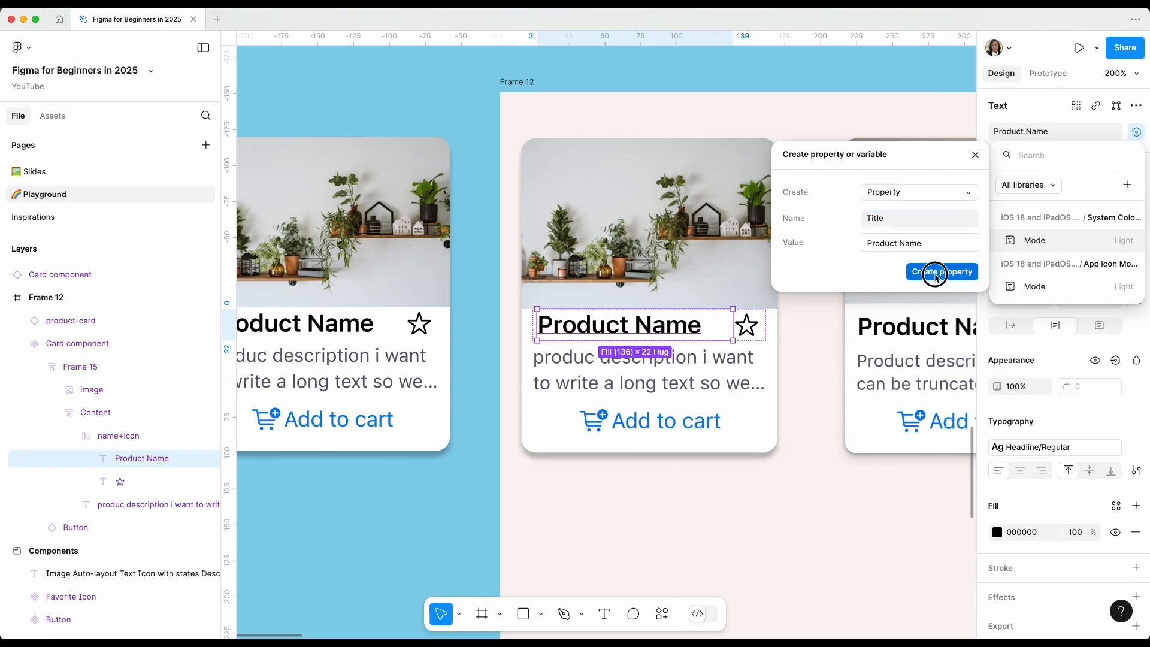
pyautogui.click(801, 359)
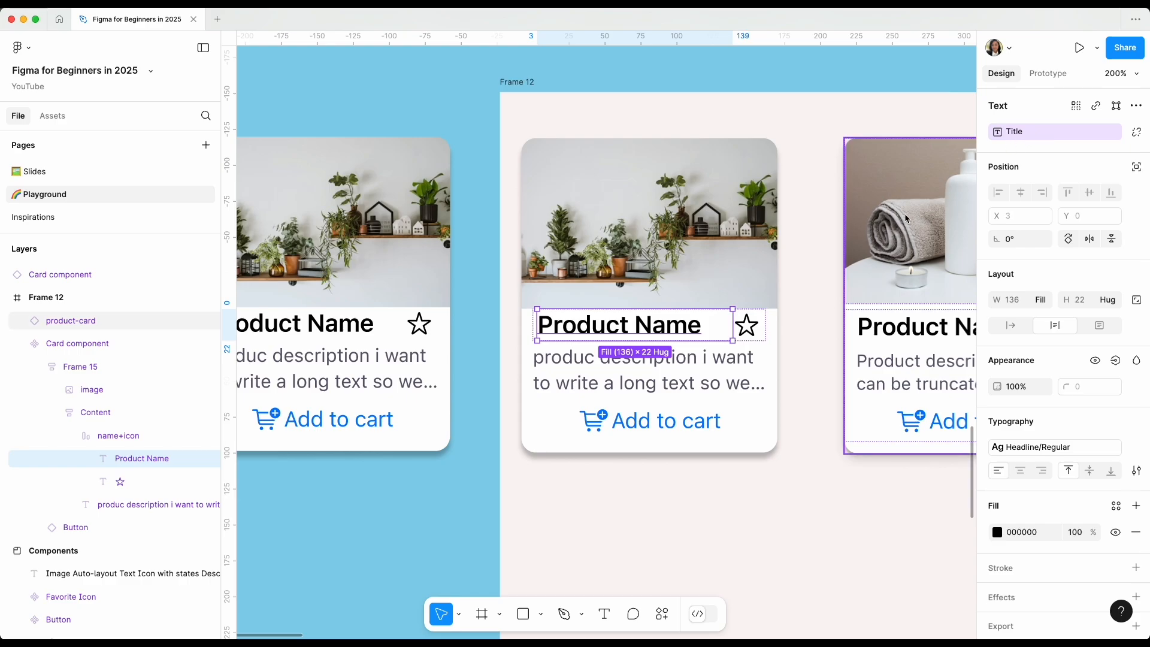
# Set the Title property of the Card component instance outside Frame 12 to "plant display".
pyautogui.hscroll(-5, 801, 323)
pyautogui.click(484, 262)
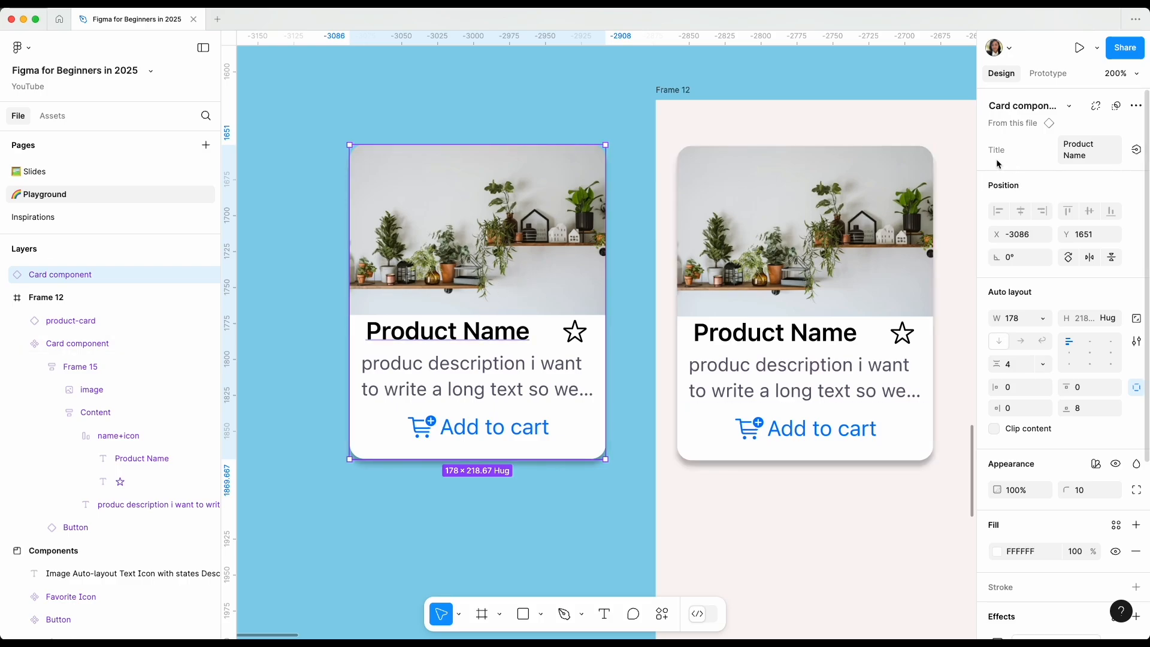
pyautogui.click(1086, 158)
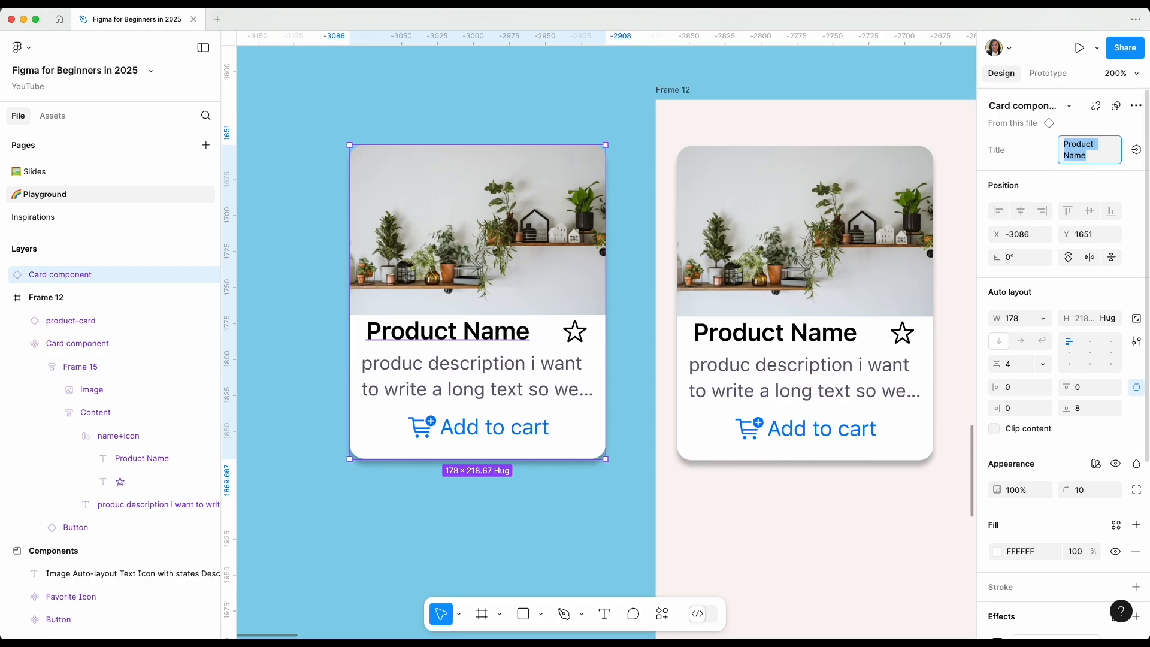
pyautogui.write('plant display')
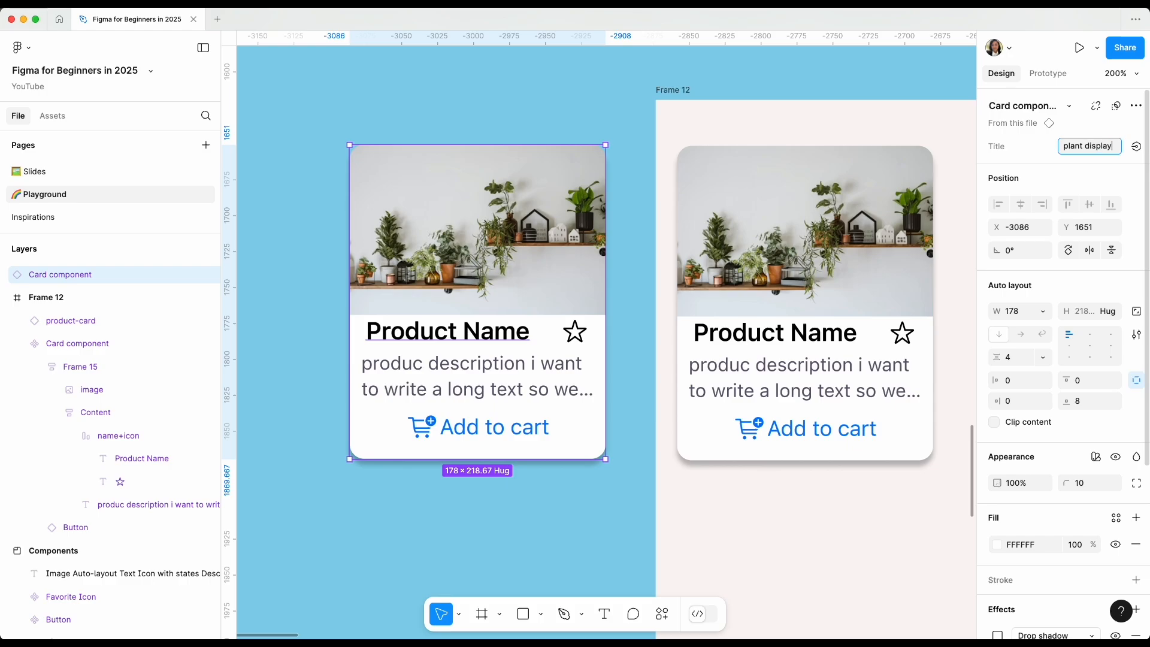
pyautogui.press('Return')
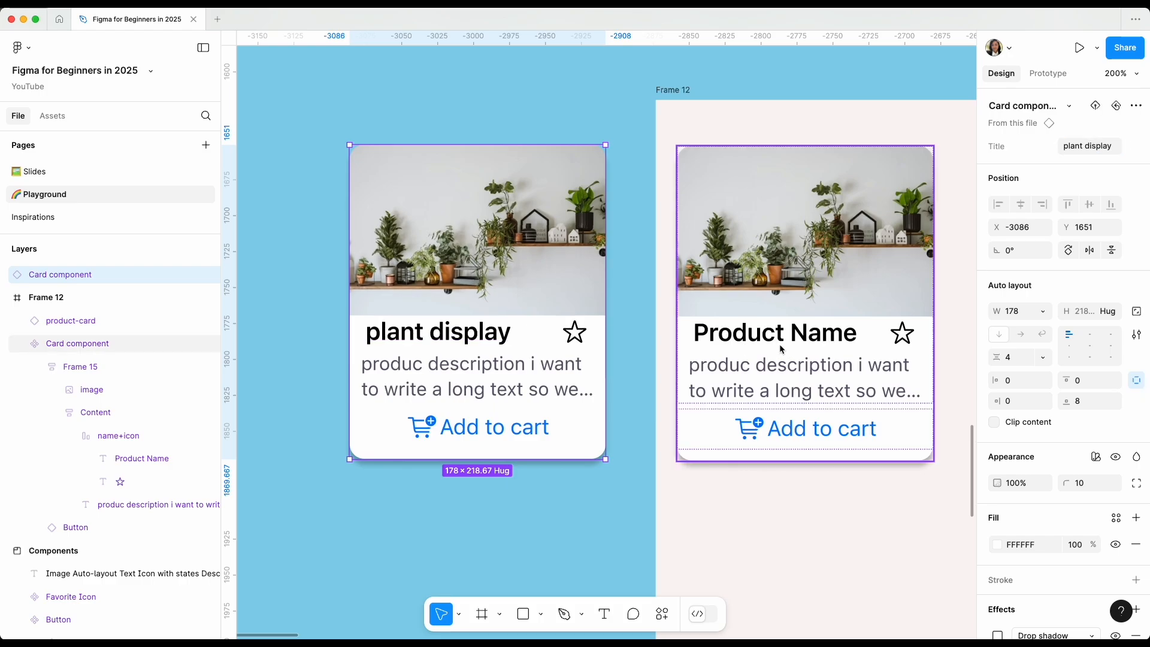
# Create a component property named Description for the product description text in the main Card component.
pyautogui.hscroll(2, 768, 367)
pyautogui.hscroll(1, 769, 367)
pyautogui.scroll(-1, 768, 367)
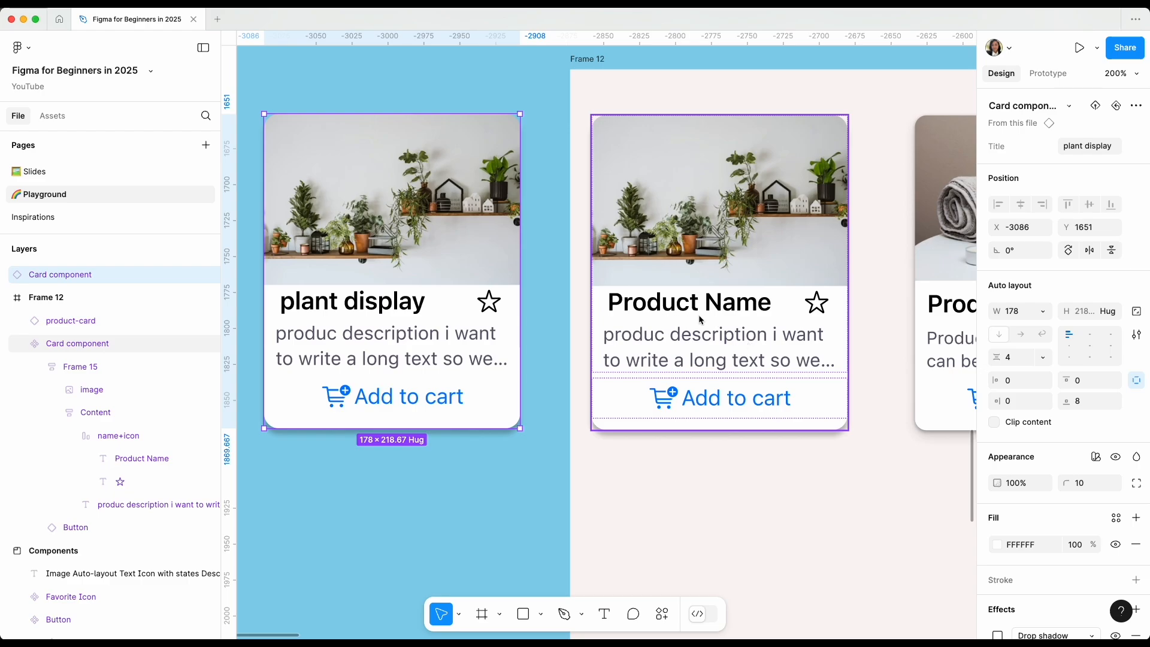
pyautogui.click(702, 349)
pyautogui.click(702, 348)
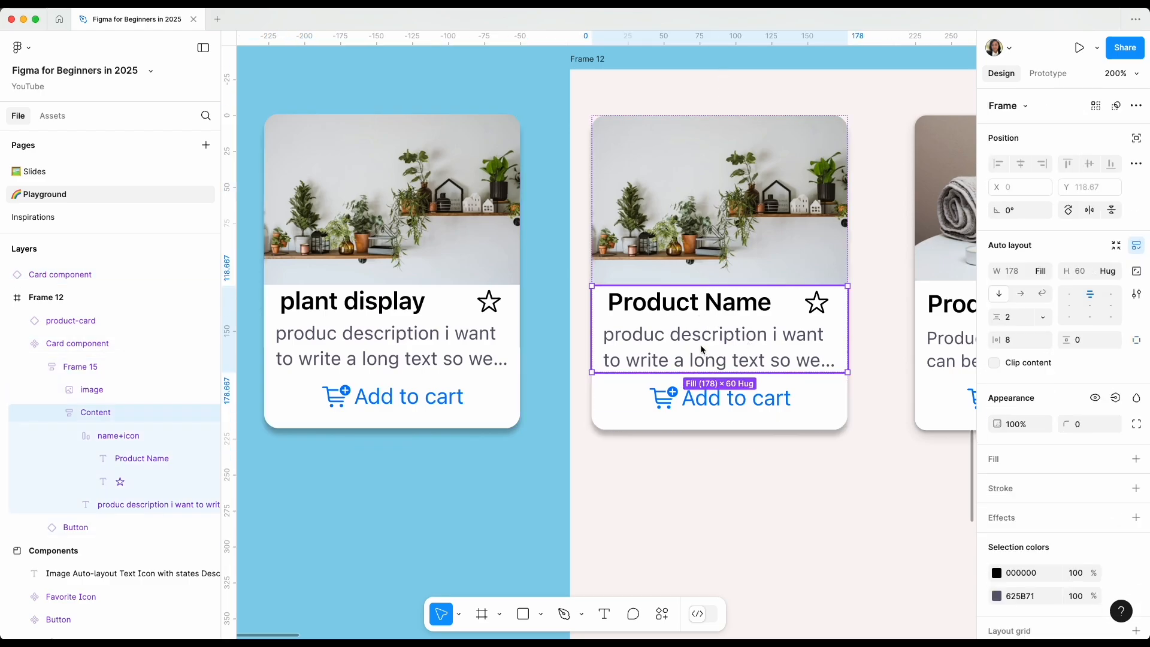
pyautogui.click(699, 343)
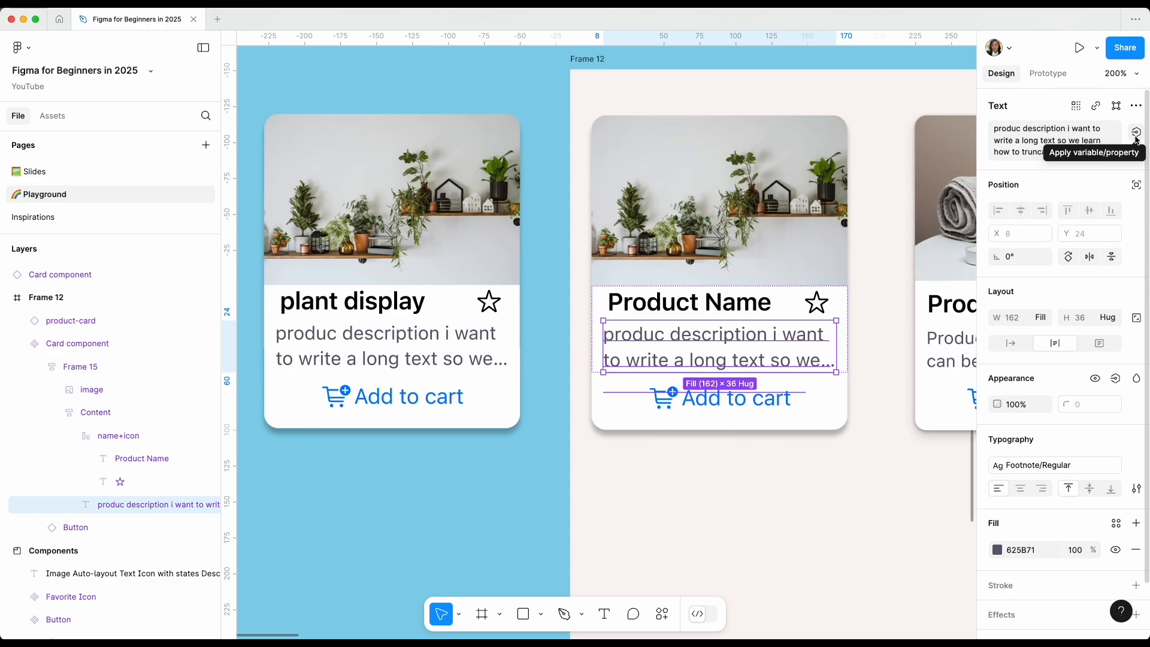
pyautogui.click(1136, 133)
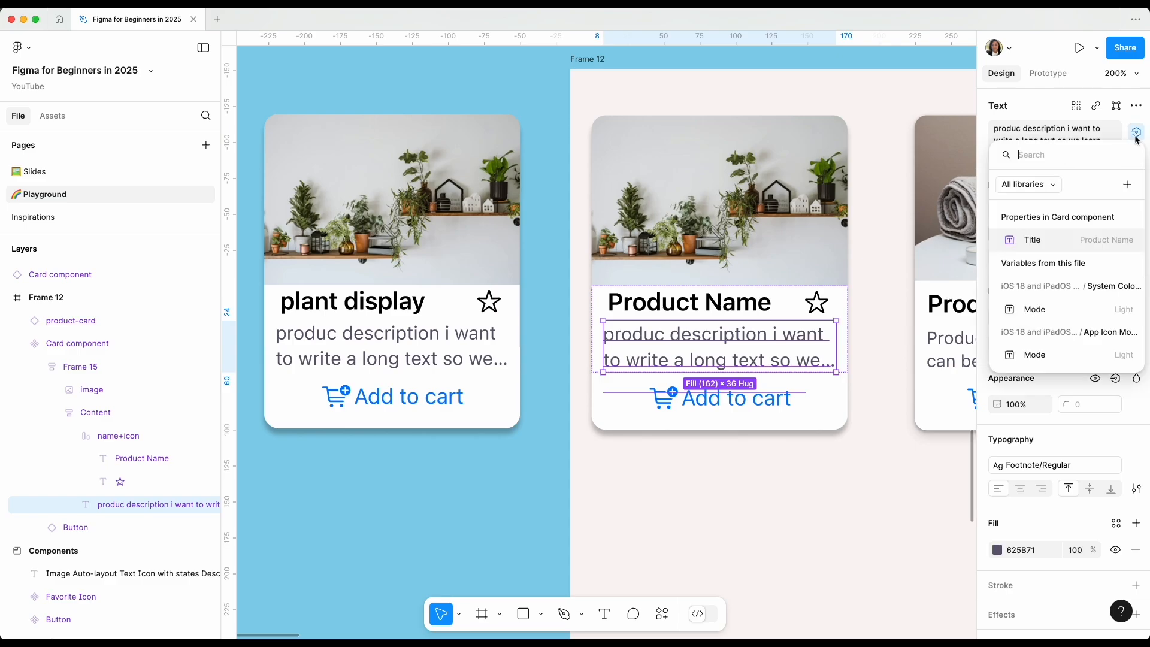
pyautogui.click(1127, 185)
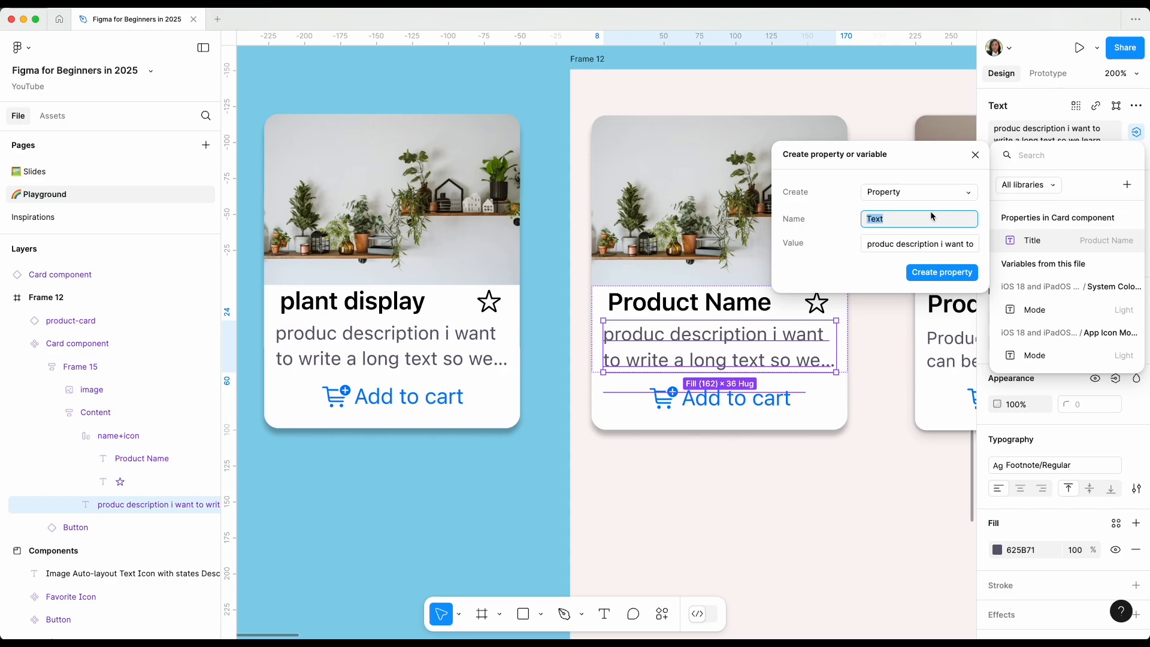
pyautogui.write('Description')
pyautogui.click(938, 275)
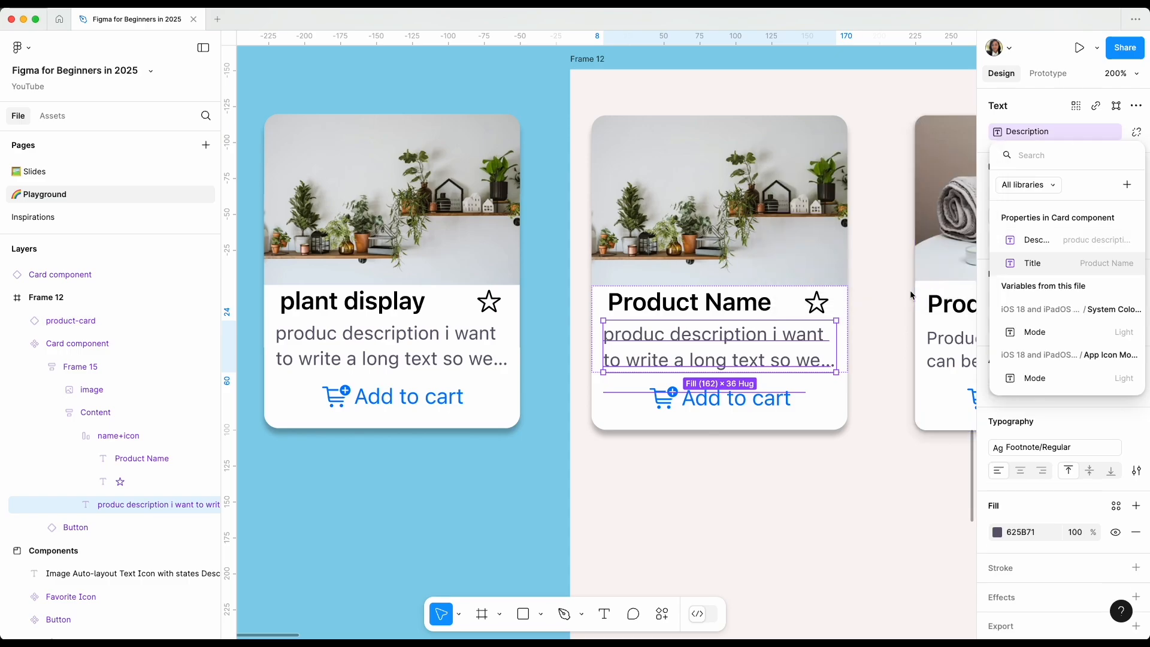
pyautogui.press('Escape')
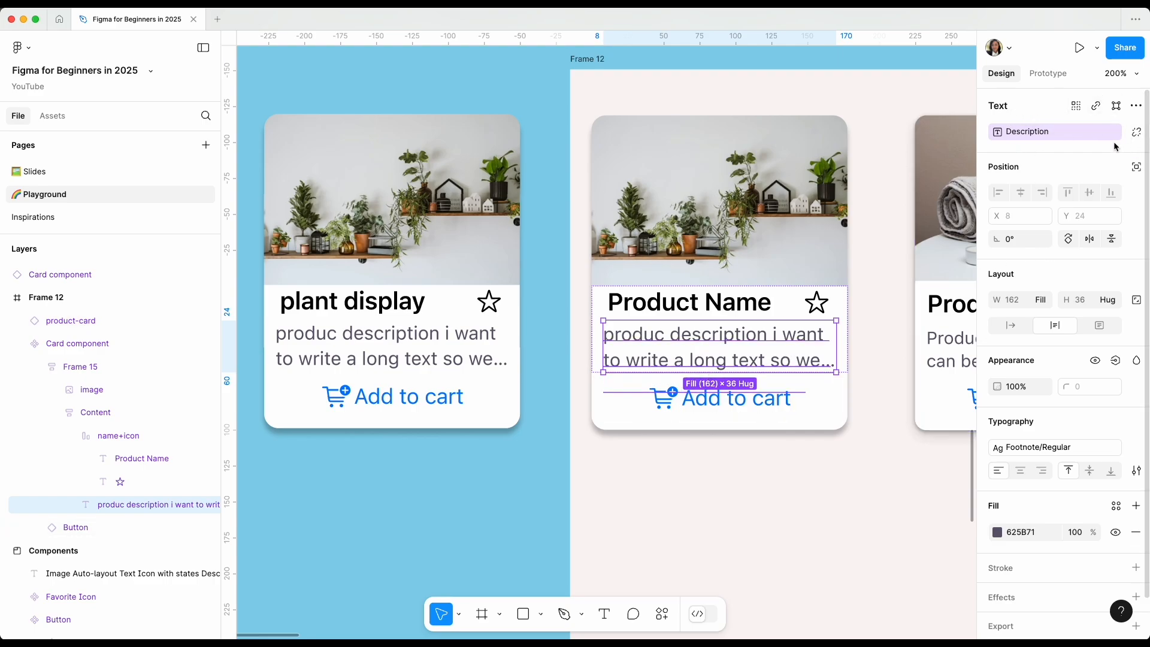
# Create a visibility property named Show Description with the value True for the description text in the main Card component.
pyautogui.scroll(-1, 1115, 149)
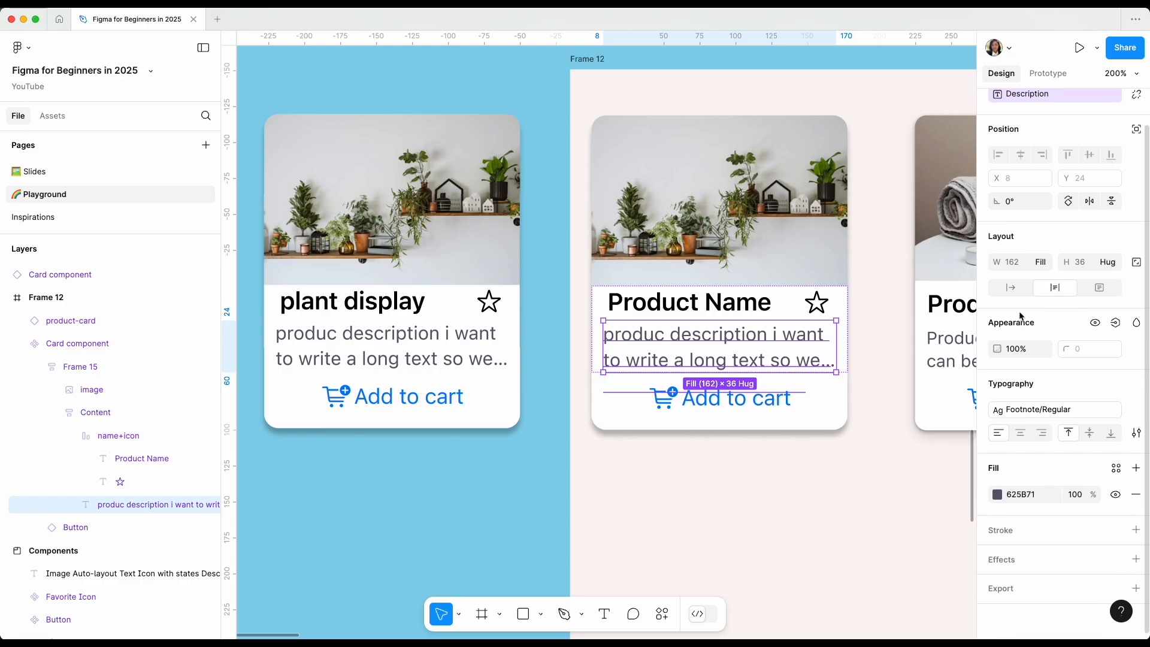
pyautogui.click(1115, 323)
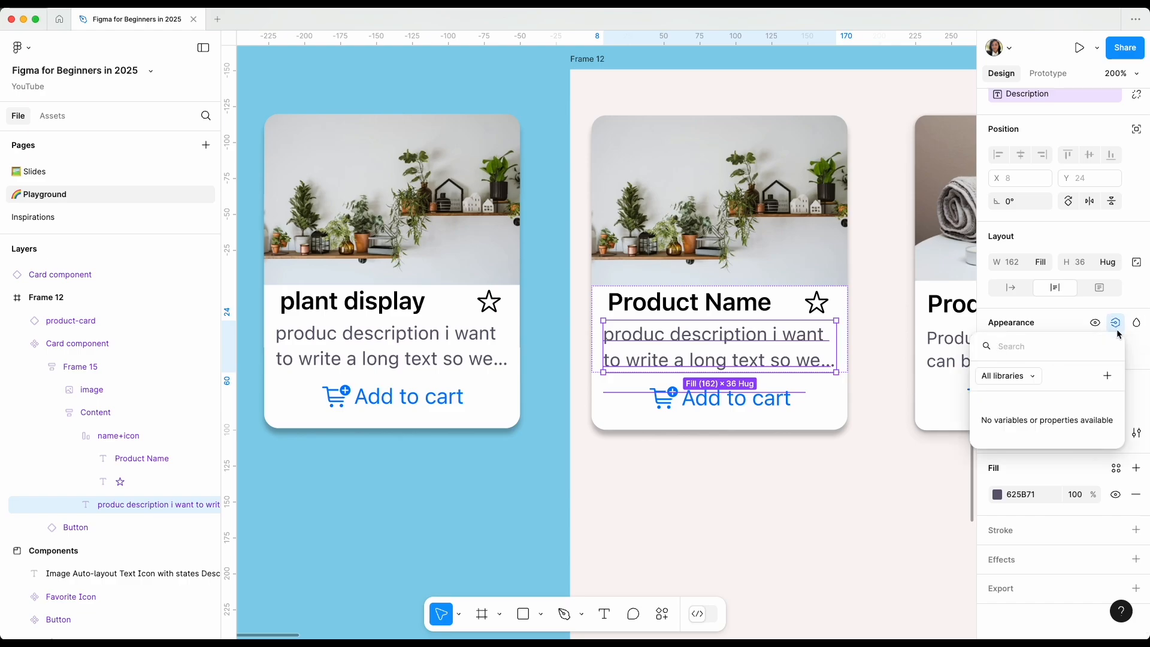
pyautogui.click(1107, 376)
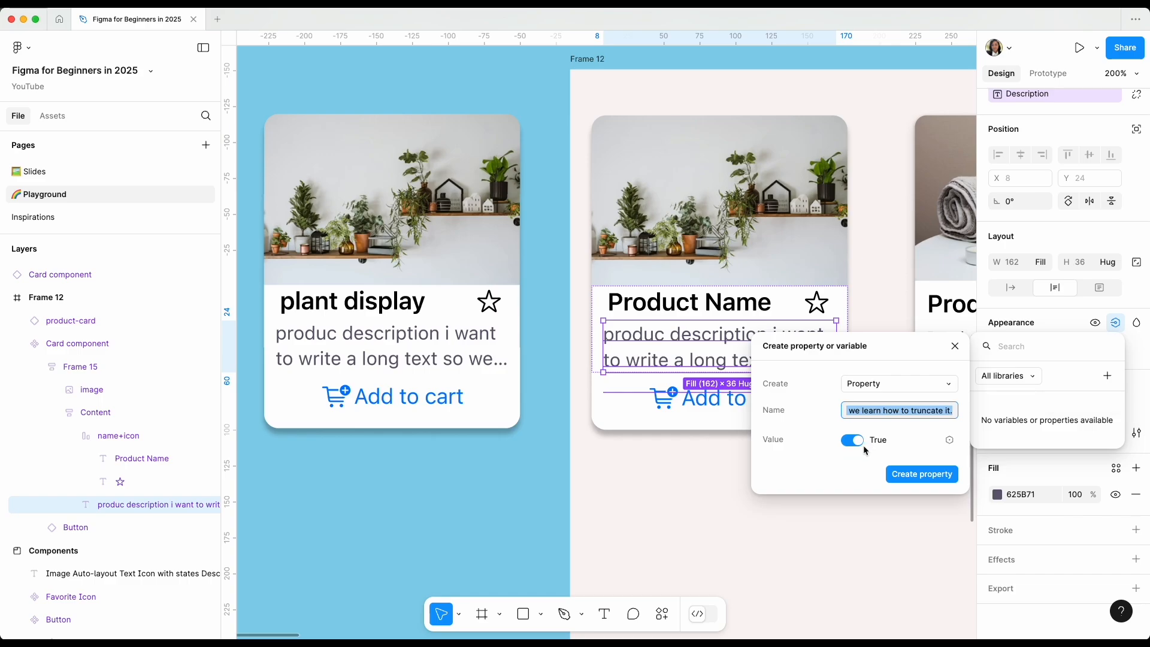
pyautogui.scroll(-3, 861, 449)
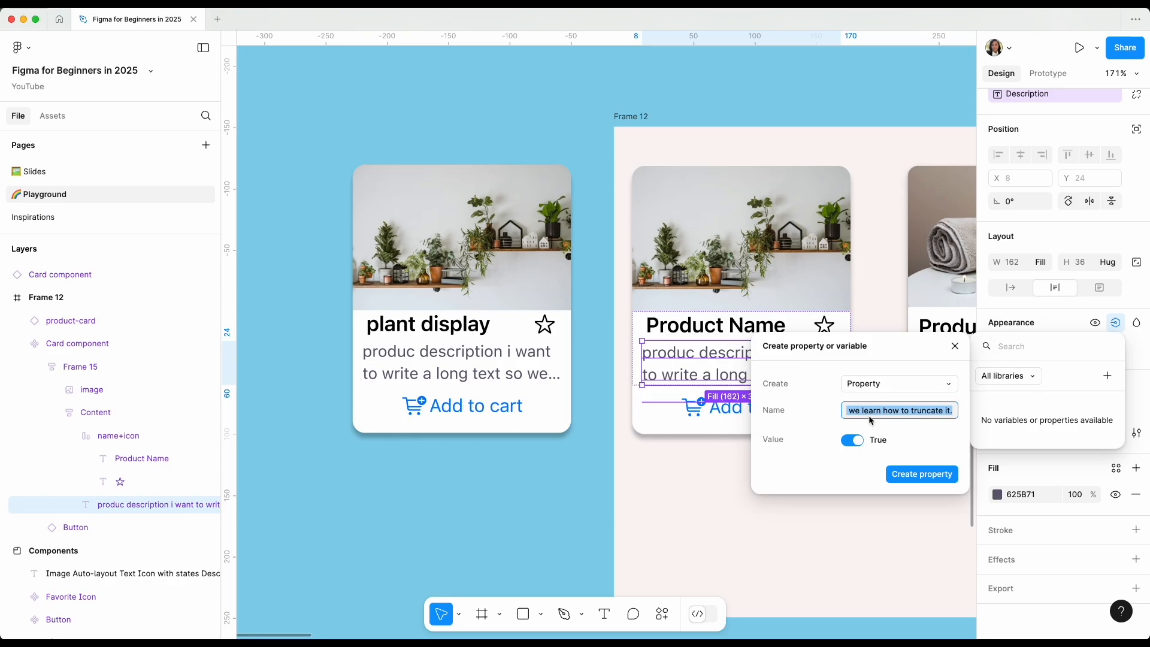
pyautogui.write('Show')
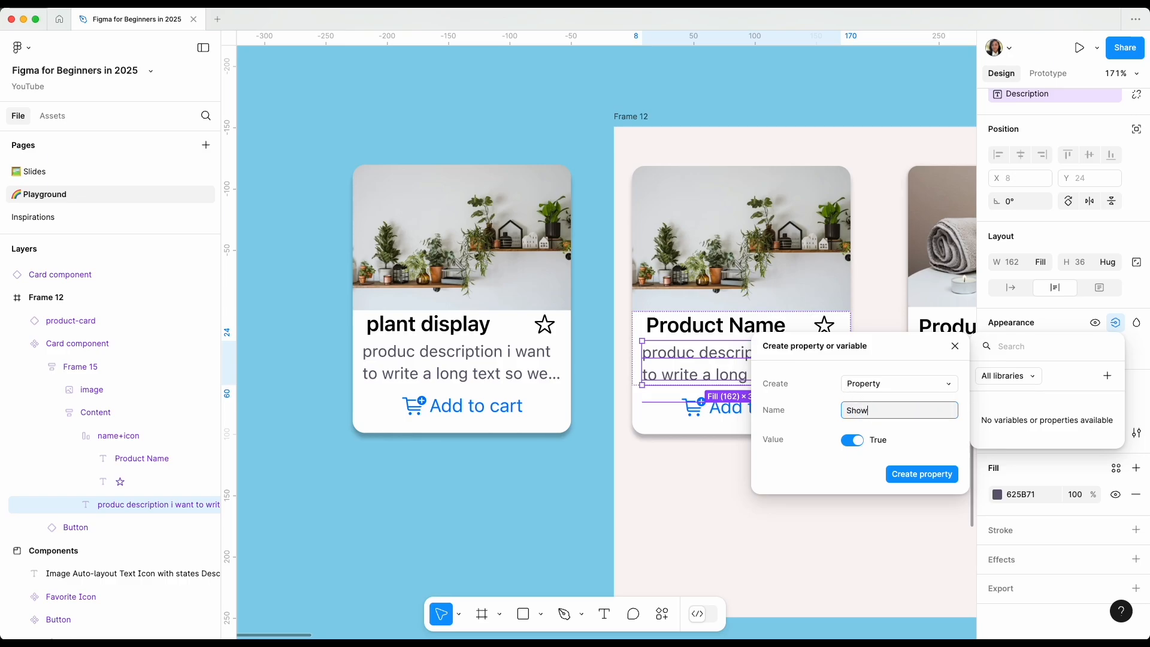
pyautogui.write(' Description')
pyautogui.click(835, 465)
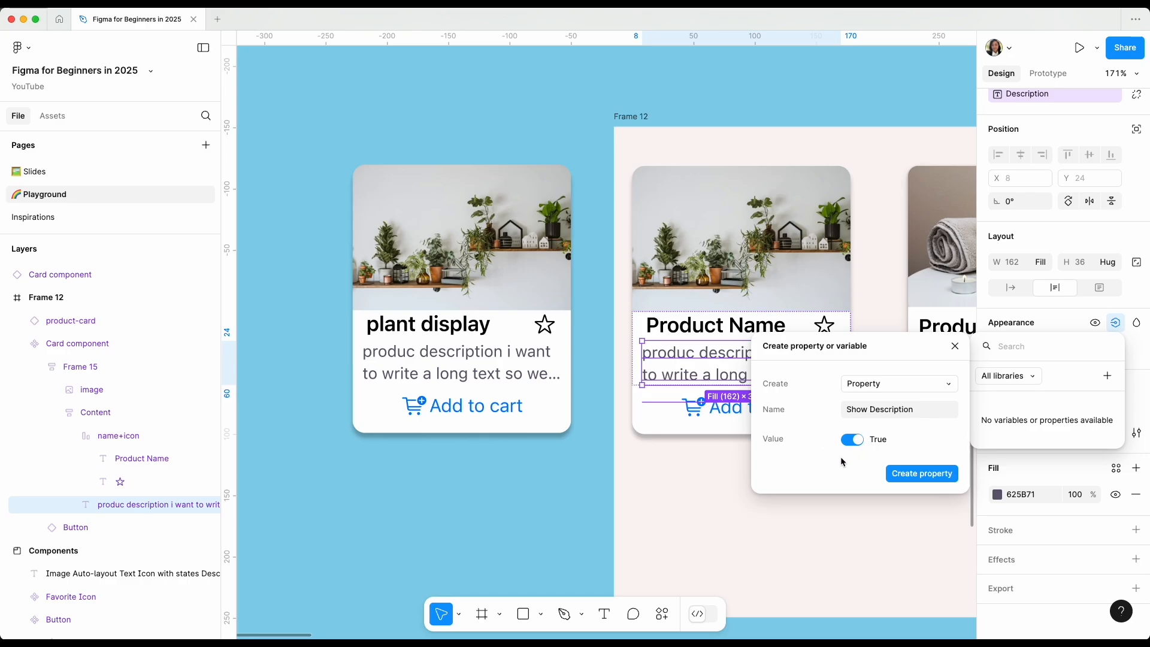
pyautogui.click(934, 477)
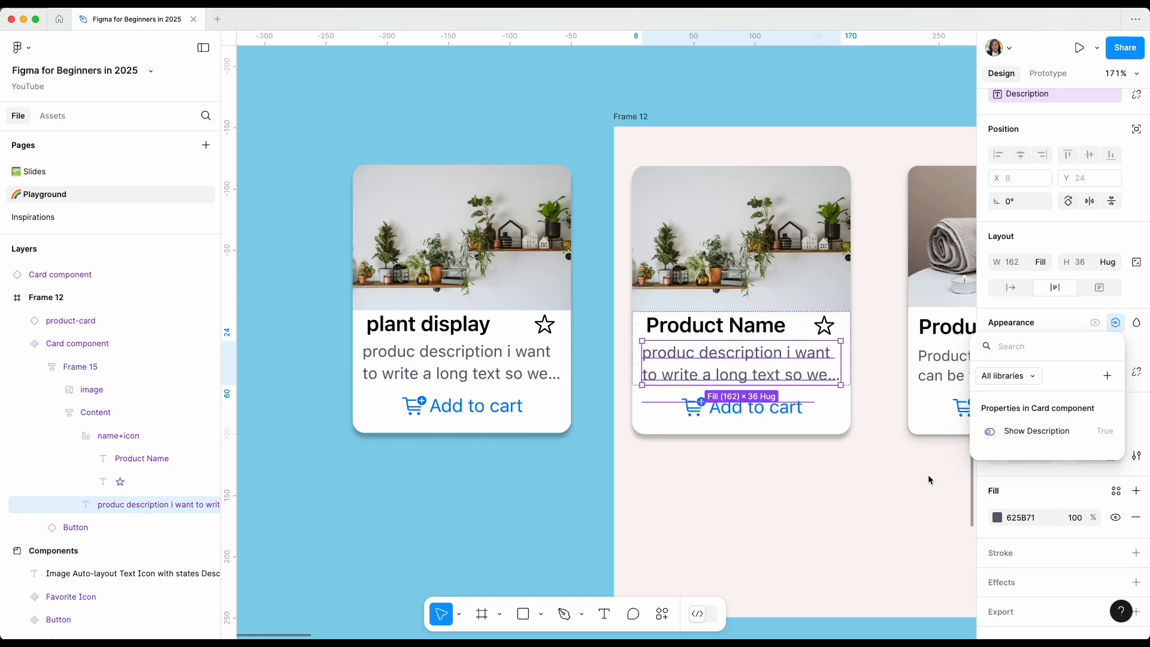
pyautogui.press('Escape')
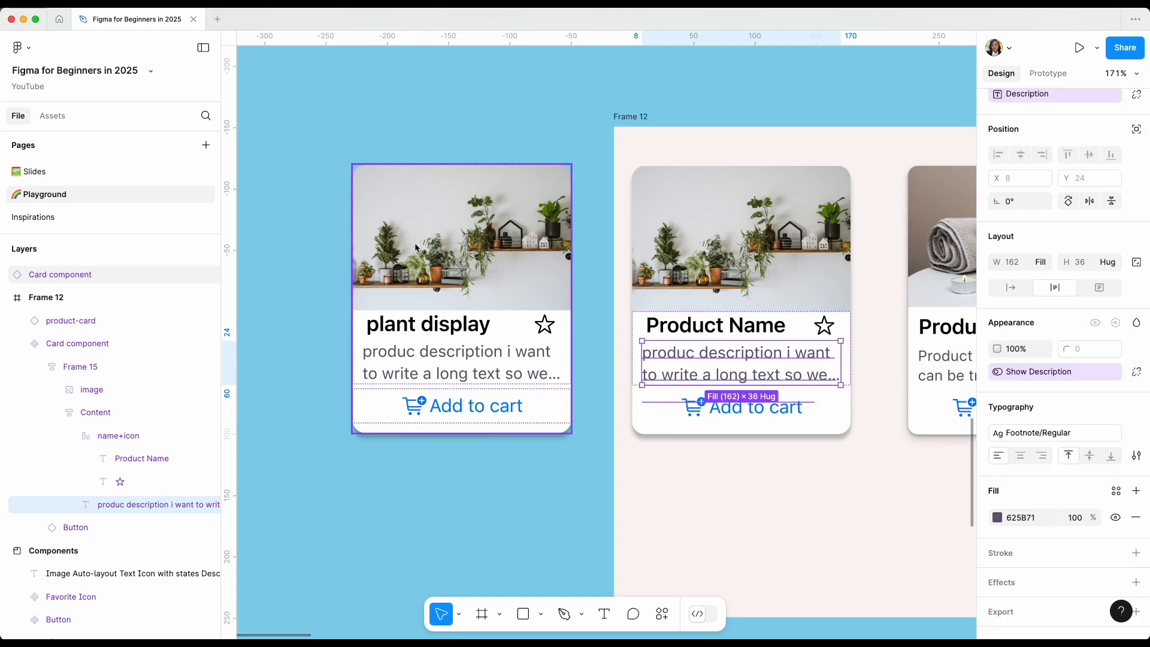
# Turn Show Description off and back on in the plant display card instance to test the property.
pyautogui.click(424, 266)
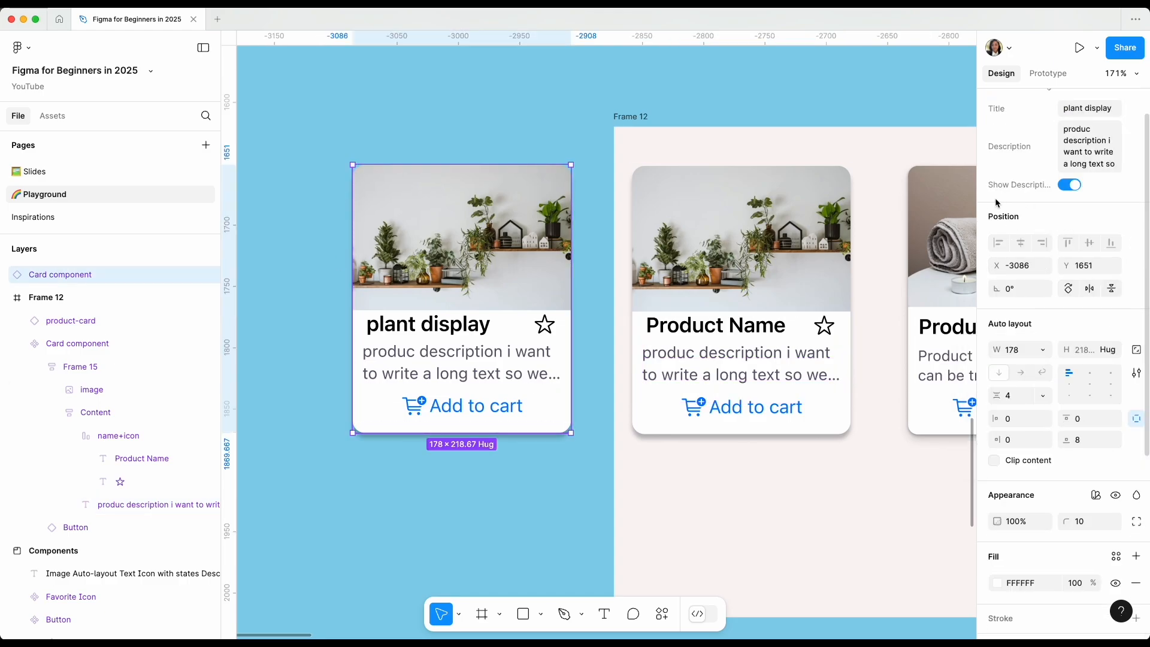
pyautogui.click(1068, 186)
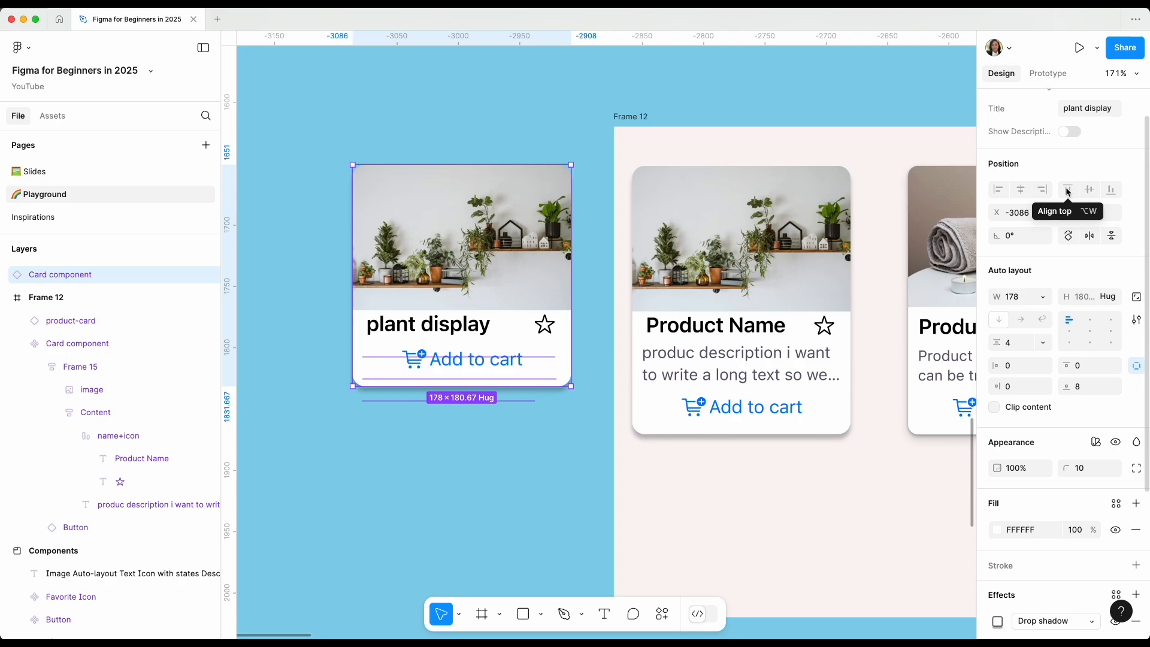
pyautogui.click(1075, 132)
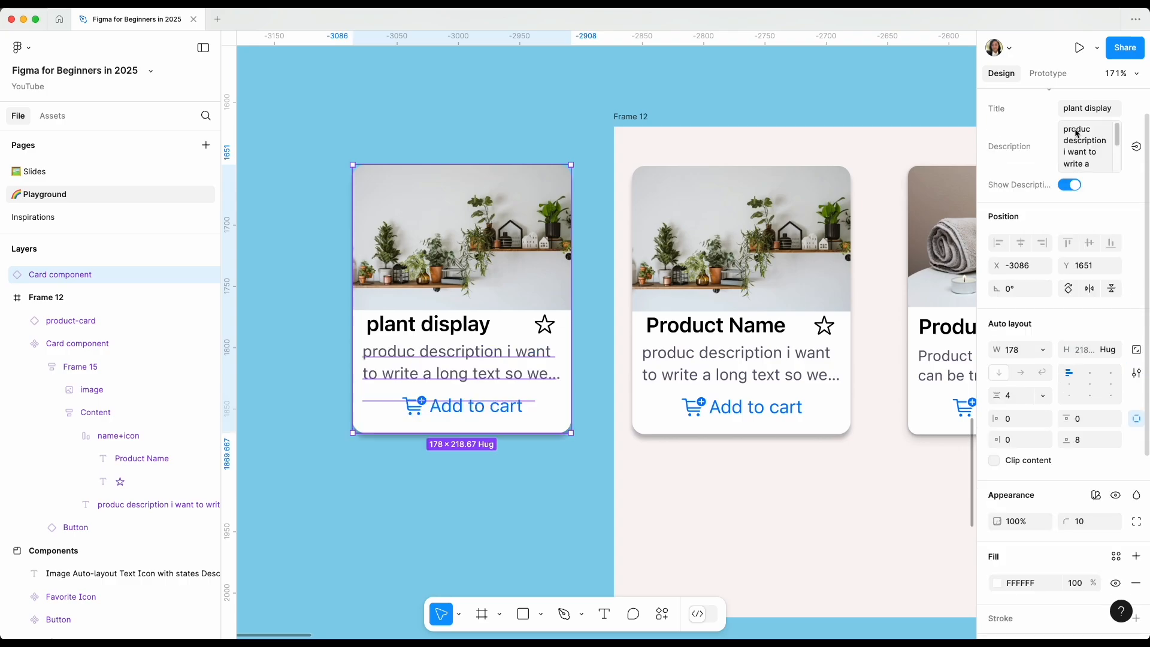
pyautogui.scroll(2, 1076, 132)
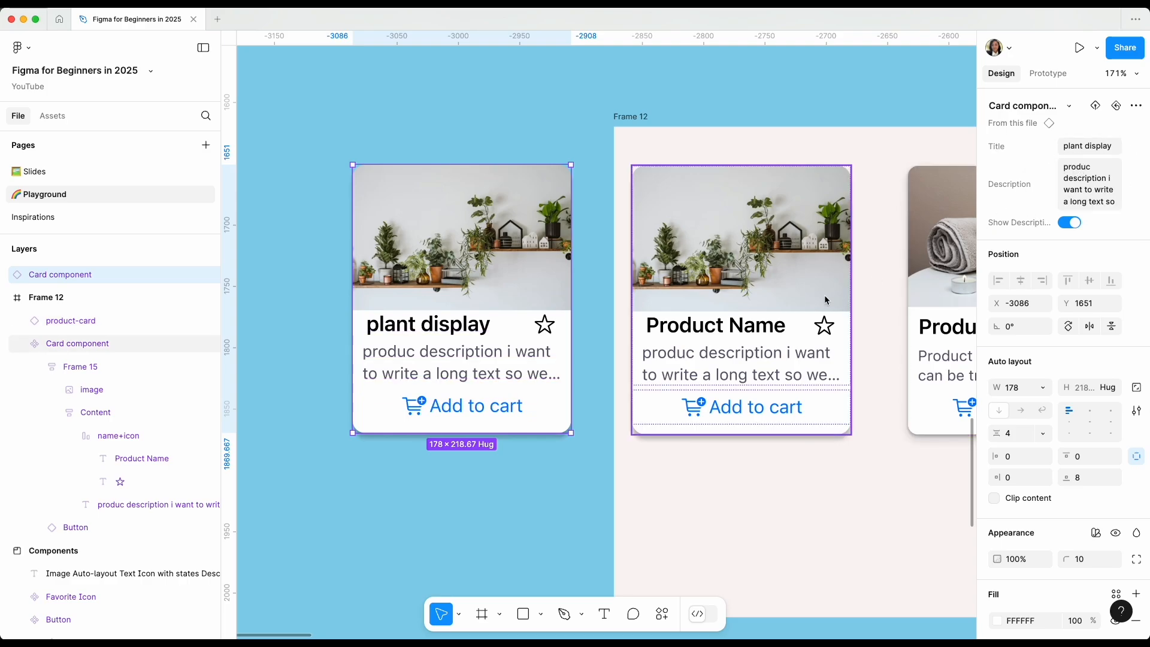
# Reorder the main Card component's properties so that Show Description comes directly before Description.
pyautogui.click(801, 299)
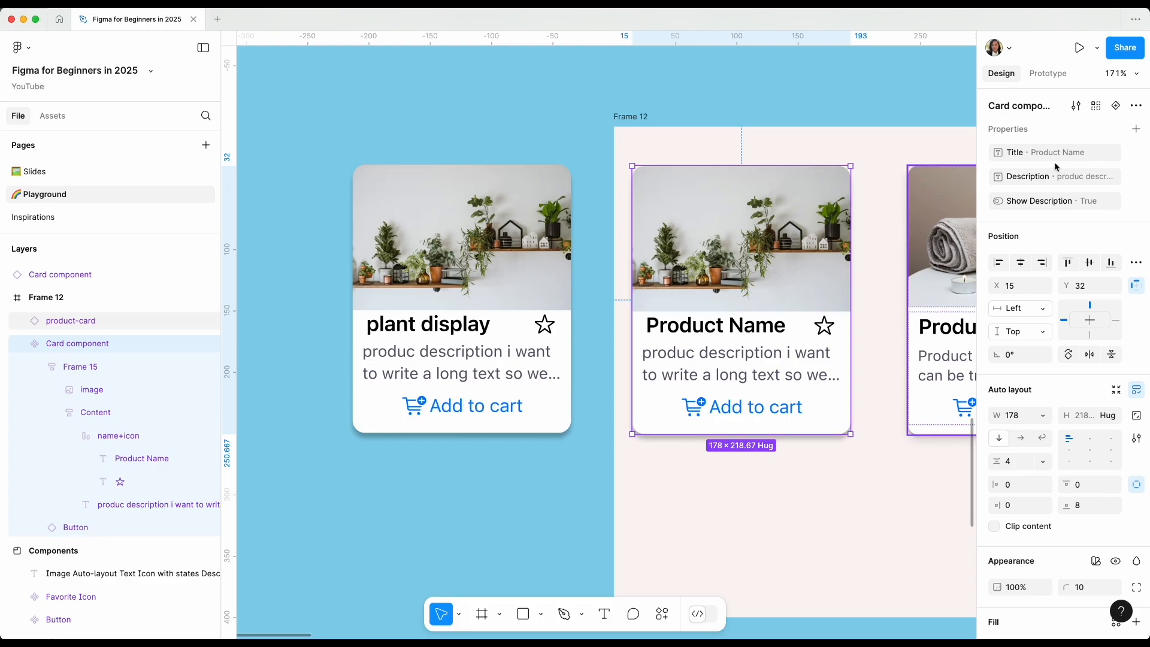
pyautogui.click(1008, 204)
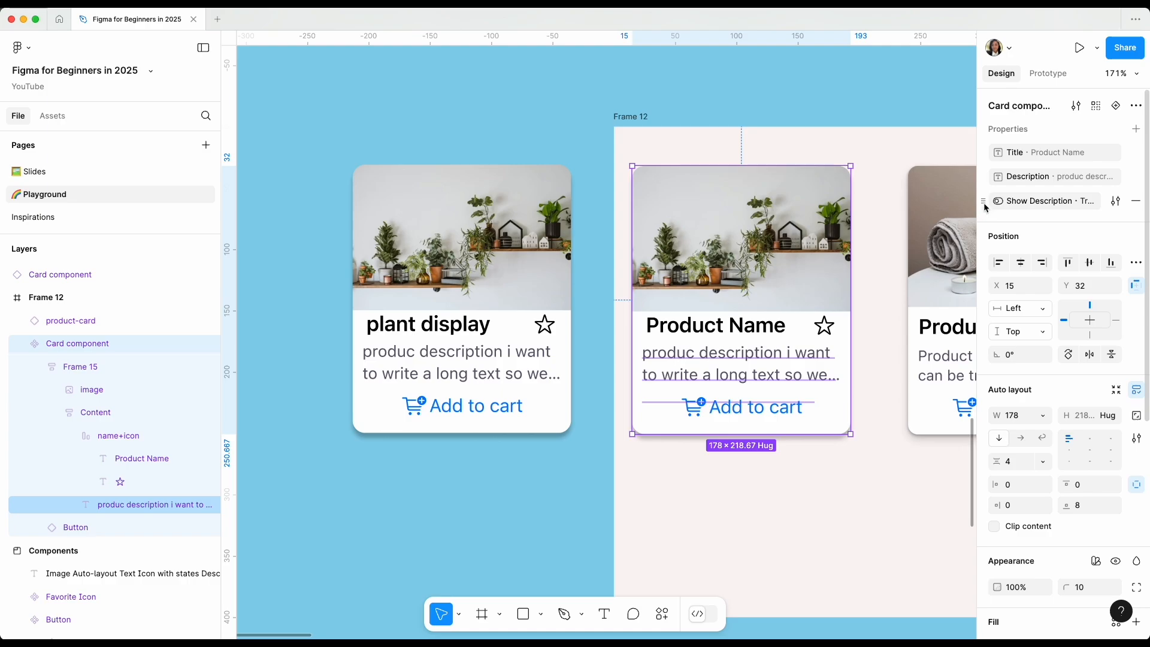
pyautogui.moveTo(984, 201); pyautogui.dragTo(983, 178)
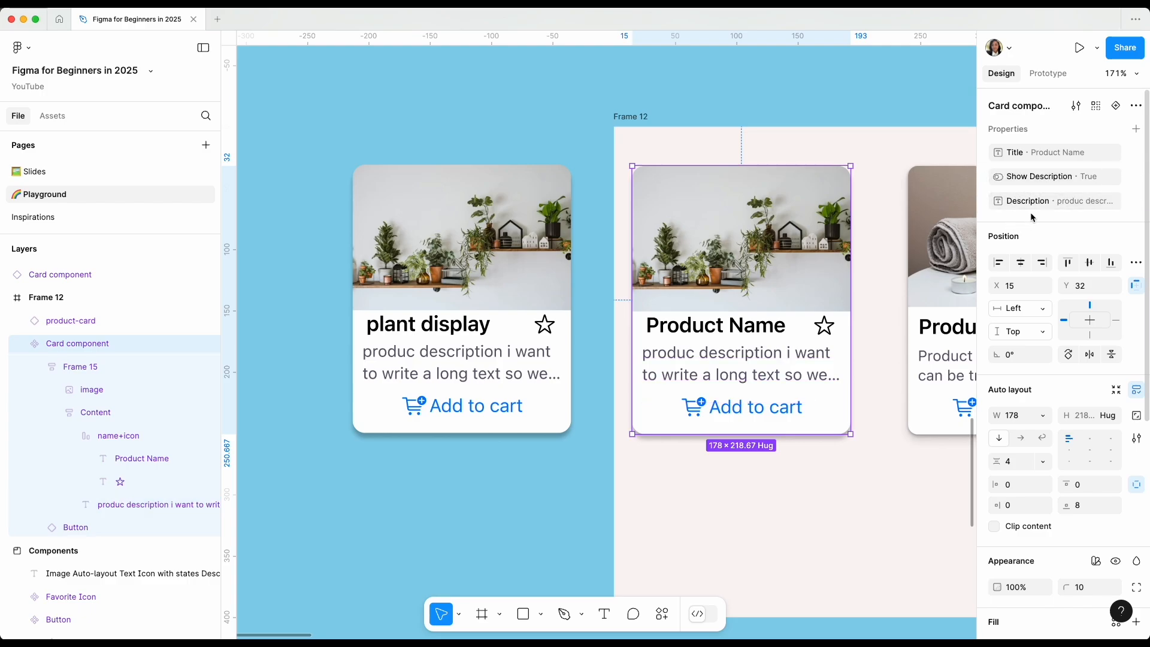
pyautogui.doubleClick(1001, 178)
pyautogui.click(1001, 178)
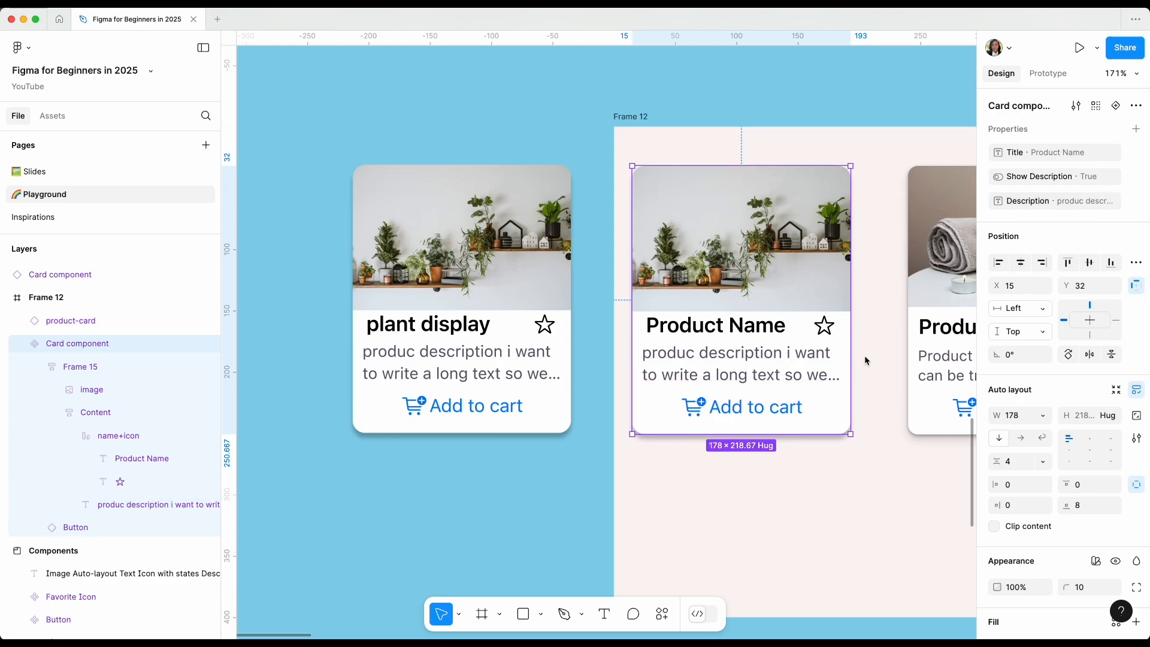
# Inspect the Add to cart button and the star icon in the main Card component, then clear the selection.
pyautogui.doubleClick(756, 421)
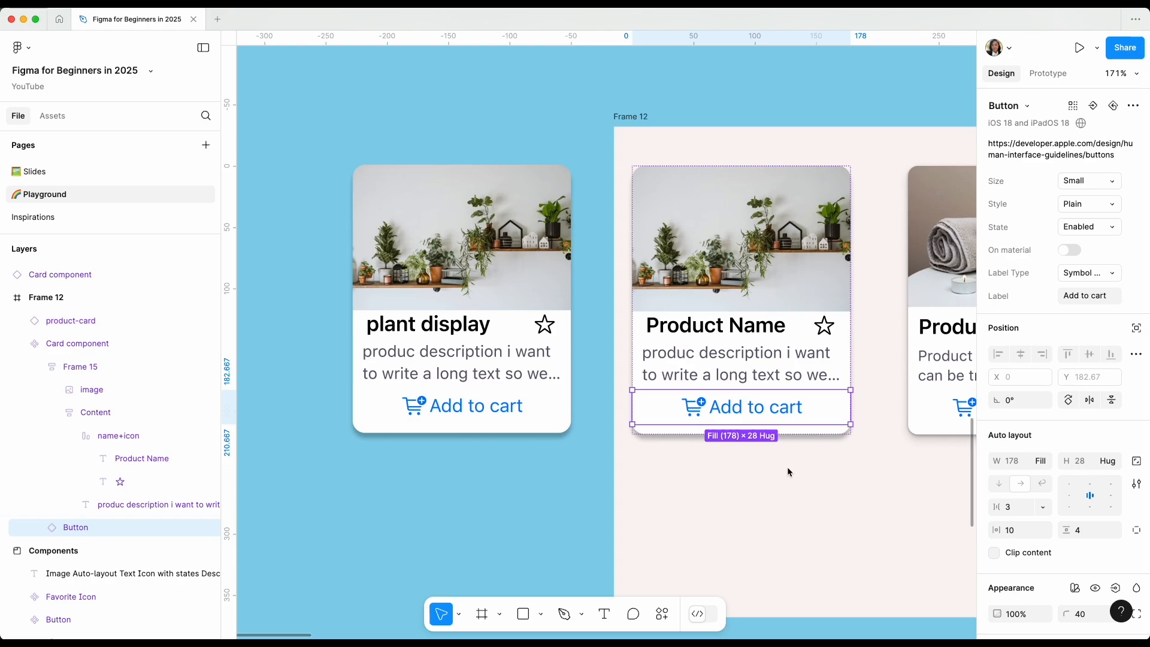
pyautogui.click(825, 336)
pyautogui.click(824, 330)
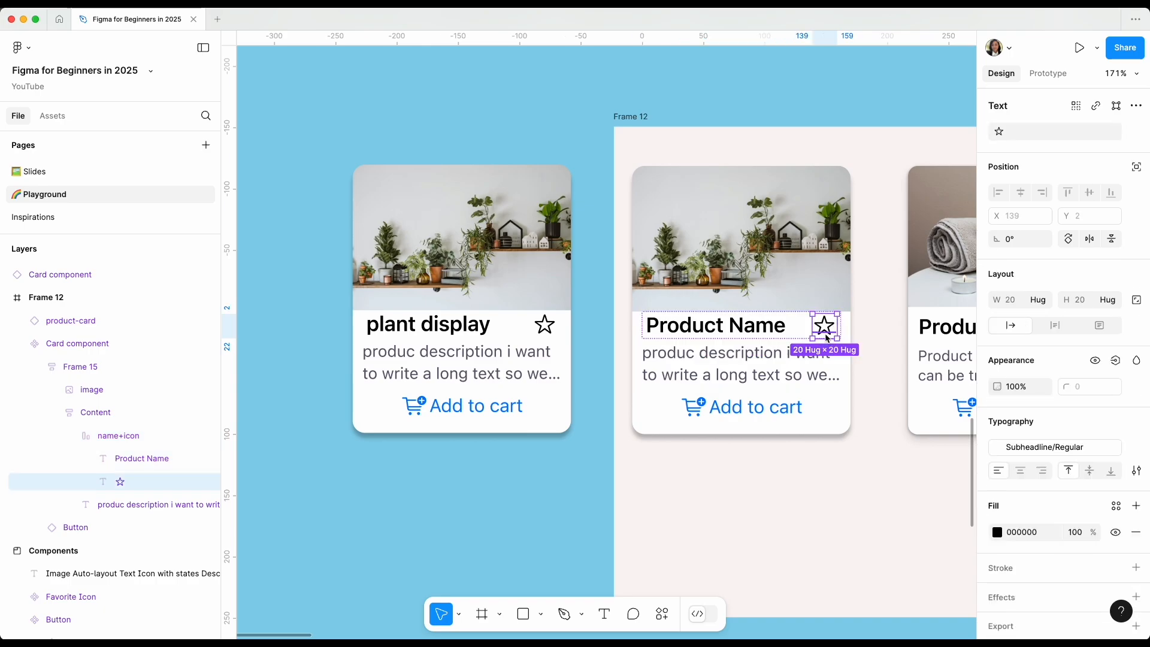
pyautogui.click(817, 487)
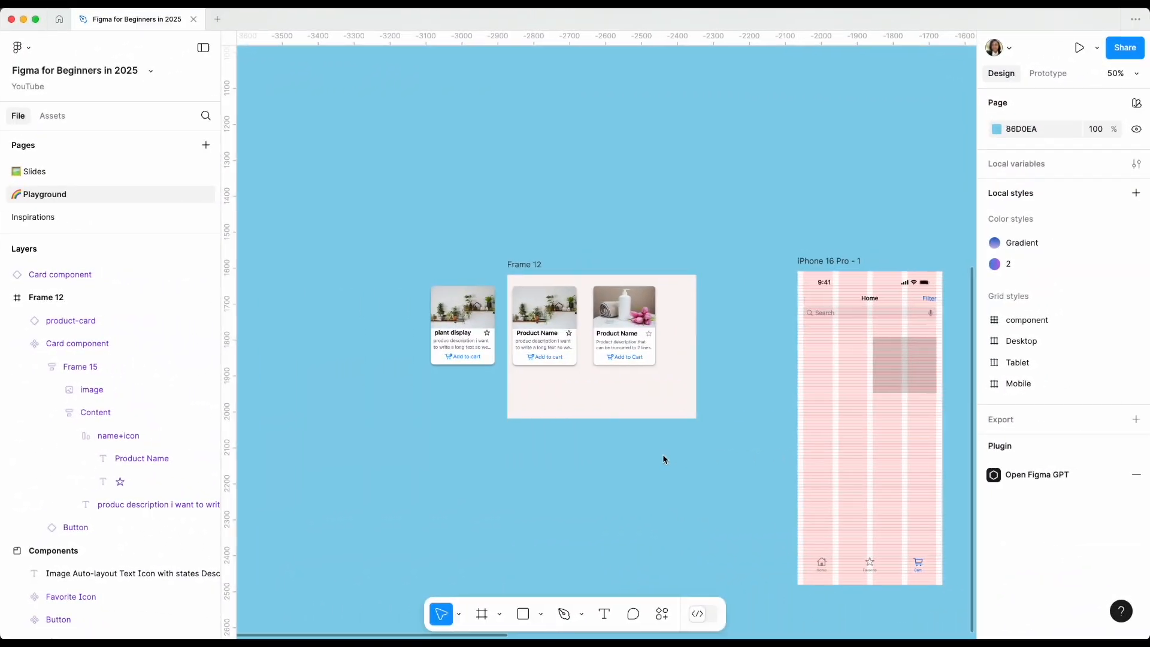
# Move the plant display card instance into the iPhone 16 Pro - 1 frame below the search bar, at X 16, Y 176.
pyautogui.click(466, 343)
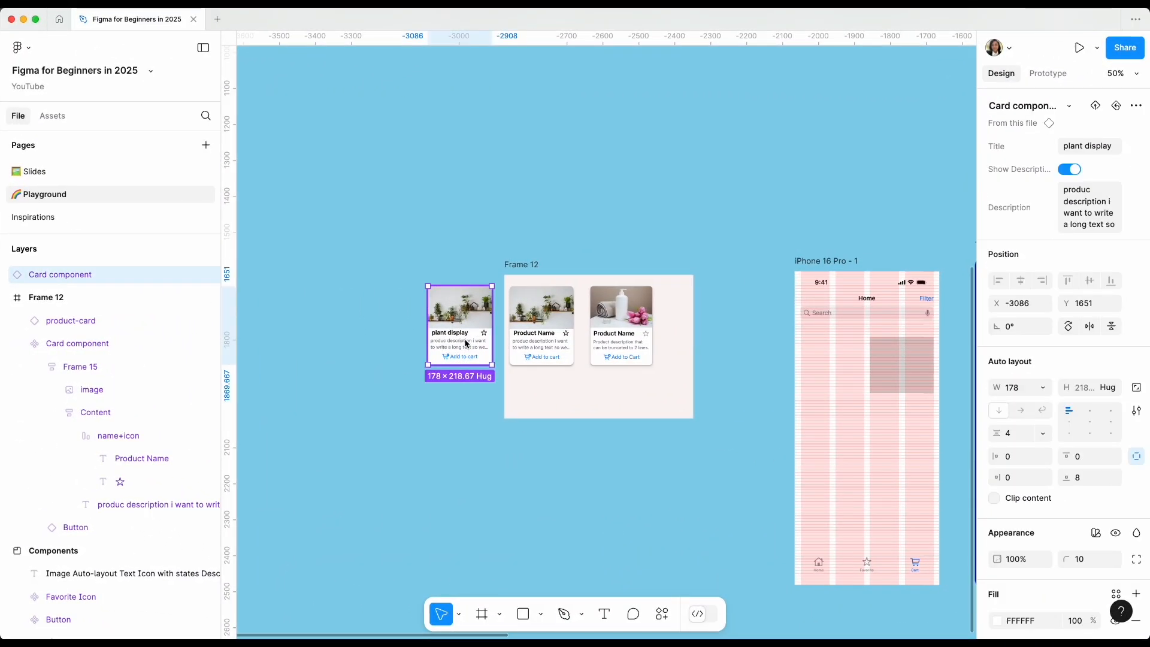
pyautogui.moveTo(467, 343); pyautogui.dragTo(814, 415)
pyautogui.moveTo(510, 387); pyautogui.dragTo(610, 296)
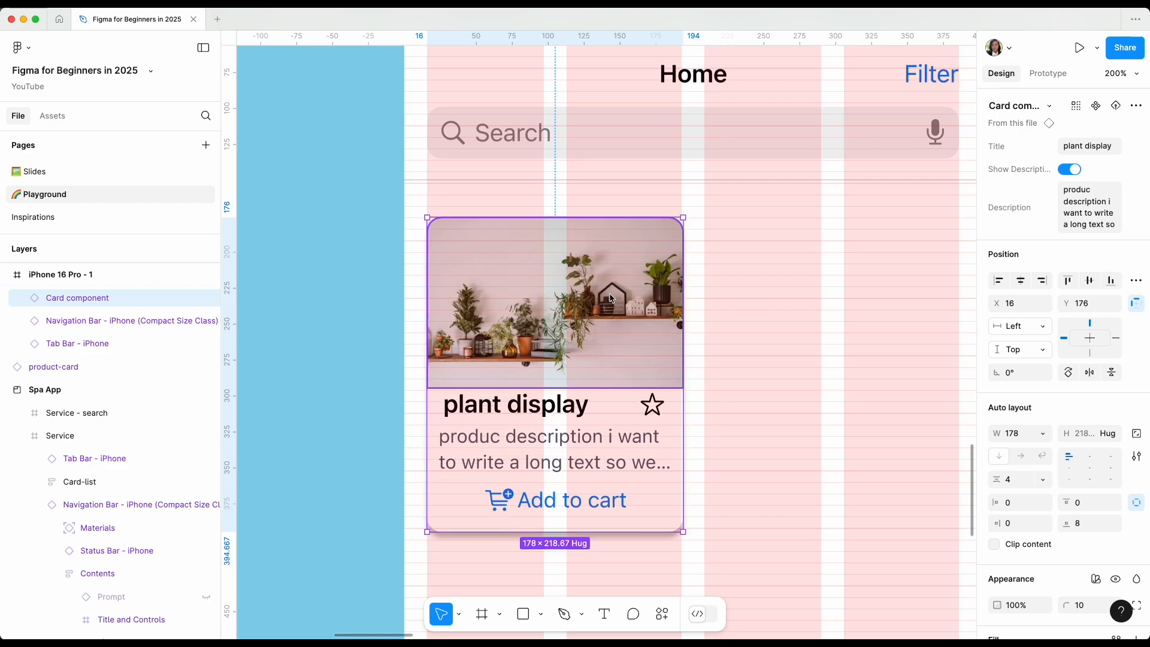
# Set the width of the plant display card in the iPhone frame to 177.
pyautogui.press('super+plus')
pyautogui.scroll(-3, 1017, 436)
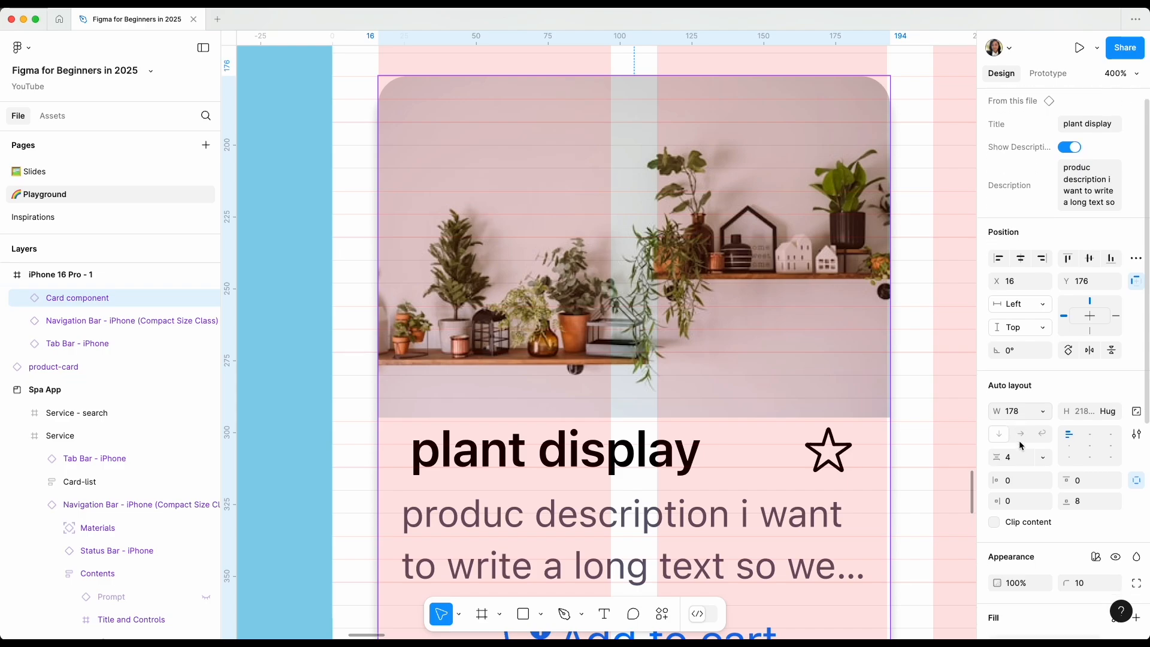
pyautogui.click(1014, 367)
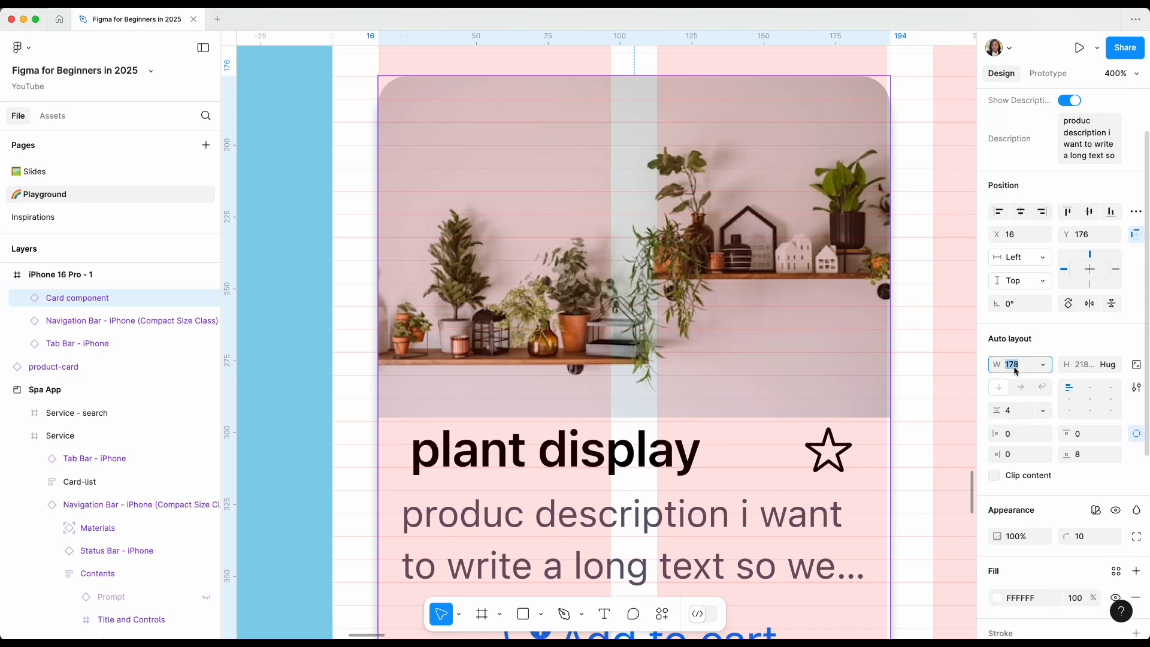
pyautogui.press('Down')
pyautogui.hscroll(-10, 600, 439)
pyautogui.scroll(5, 600, 439)
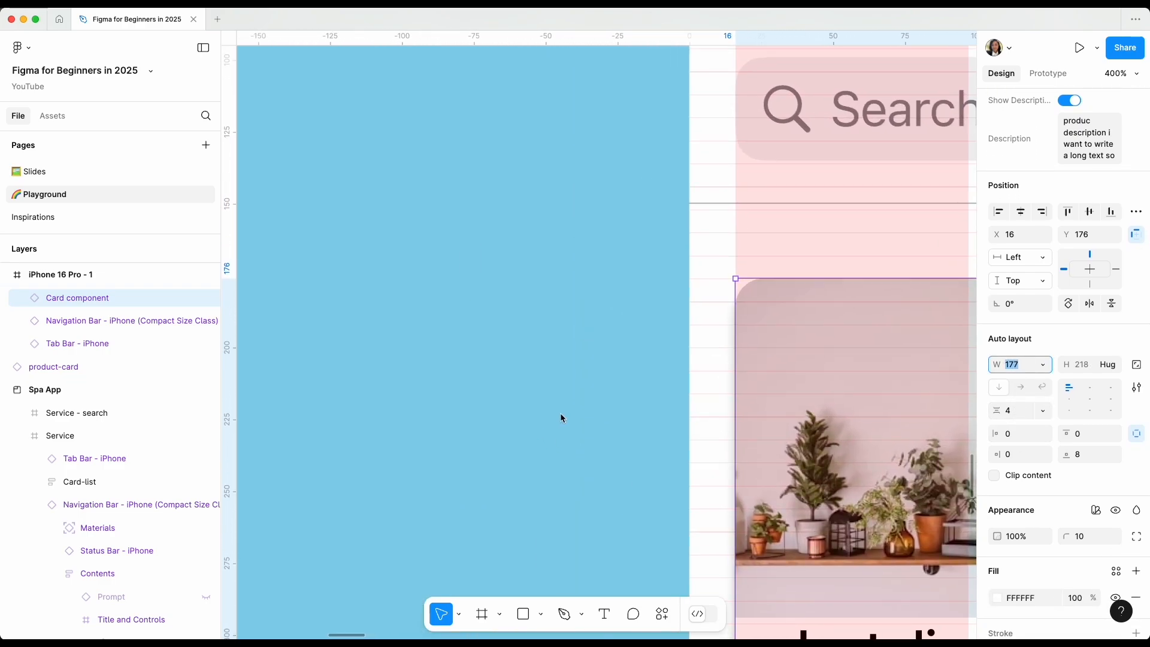
pyautogui.scroll(-8, 561, 417)
pyautogui.hscroll(-5, 560, 418)
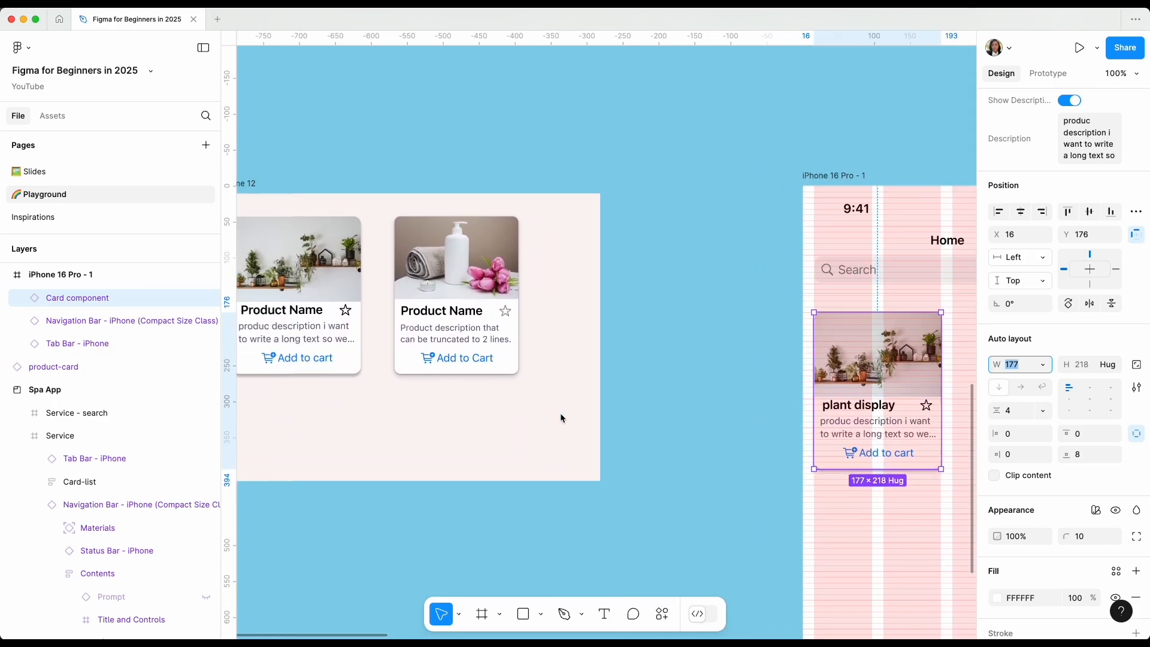
pyautogui.scroll(-2, 561, 417)
pyautogui.hscroll(-1, 415, 313)
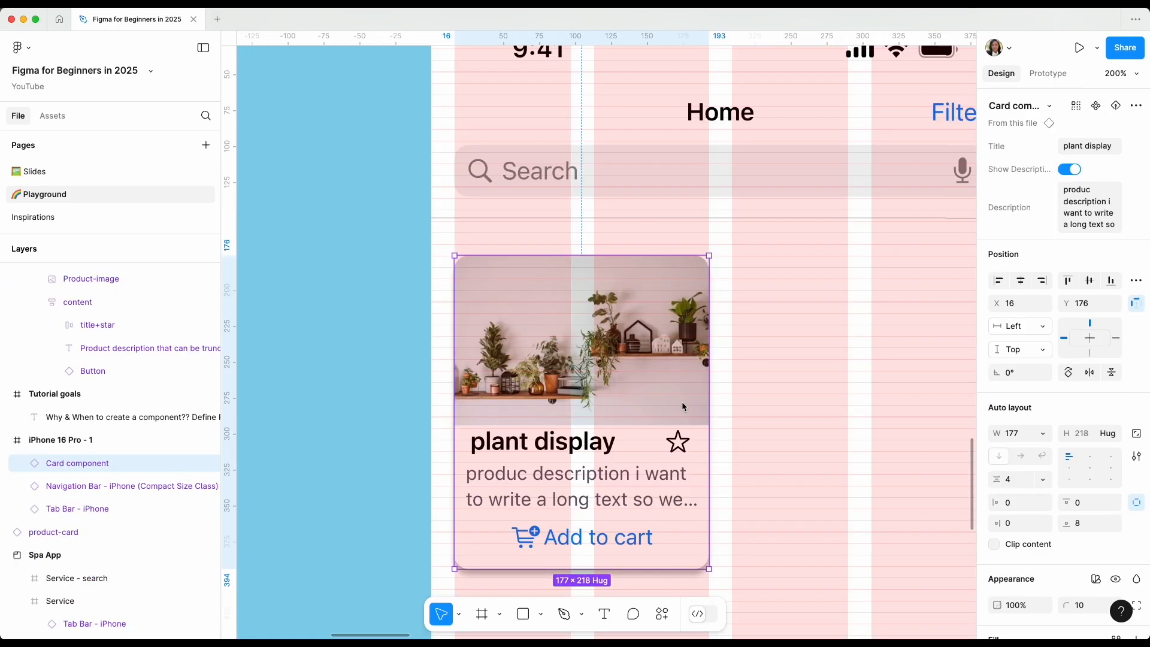
pyautogui.hscroll(1, 682, 404)
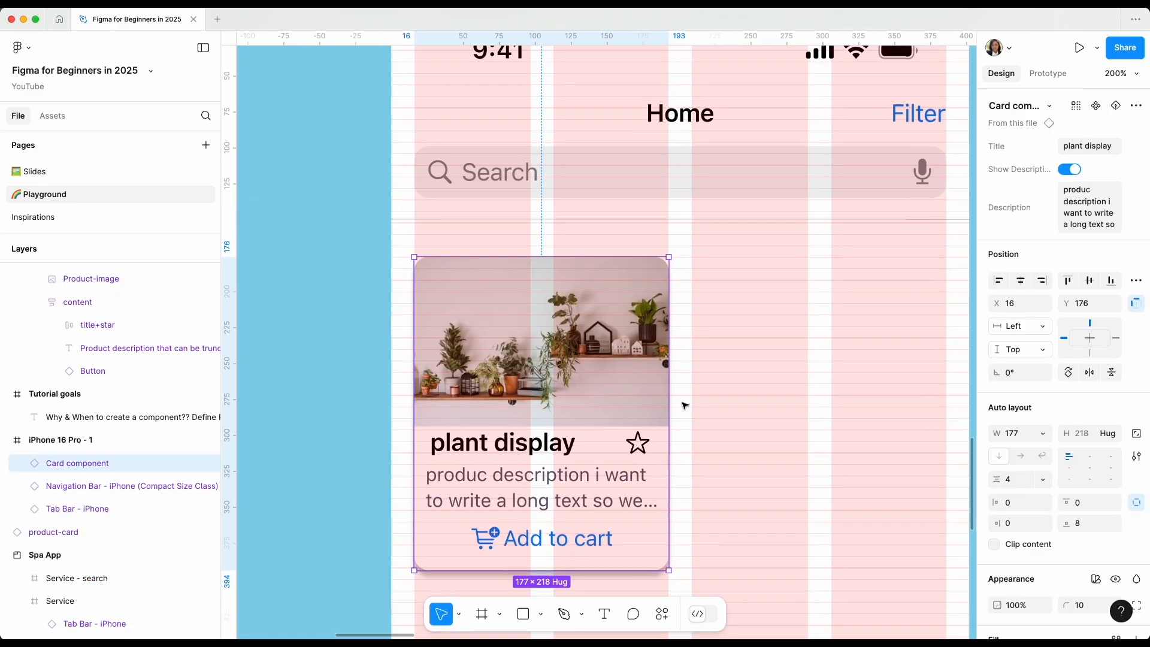
# Move the plant display card up to Y 168, closer to the search bar.
pyautogui.moveTo(607, 368); pyautogui.dragTo(609, 358)
pyautogui.hscroll(2, 609, 359)
pyautogui.scroll(-1, 609, 358)
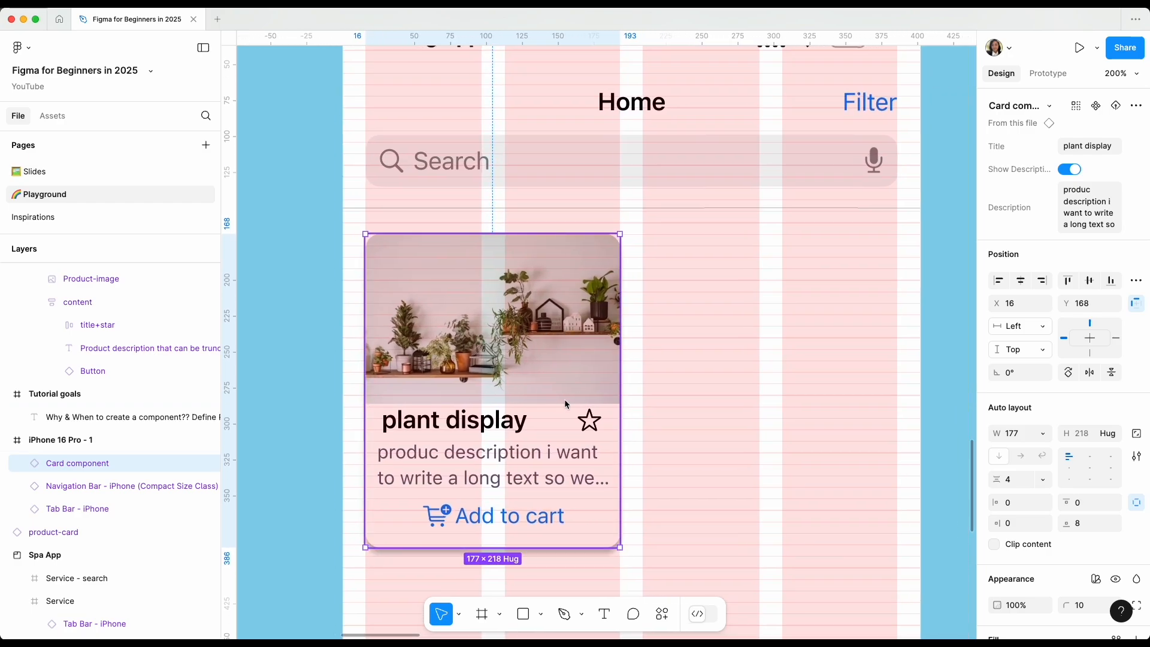
# Place a copy of the card beside the first one at X 210, Y 168, and clear the selection.
pyautogui.moveTo(565, 405); pyautogui.dragTo(849, 400)
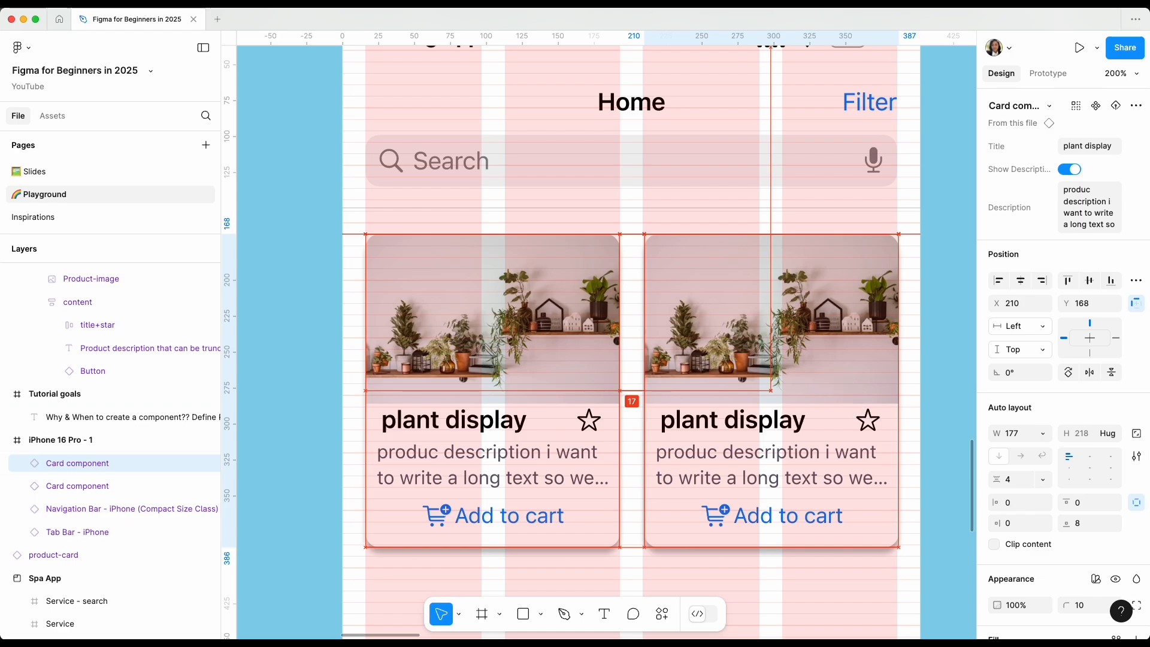
pyautogui.scroll(-2, 844, 578)
pyautogui.hscroll(-1, 844, 578)
pyautogui.click(844, 580)
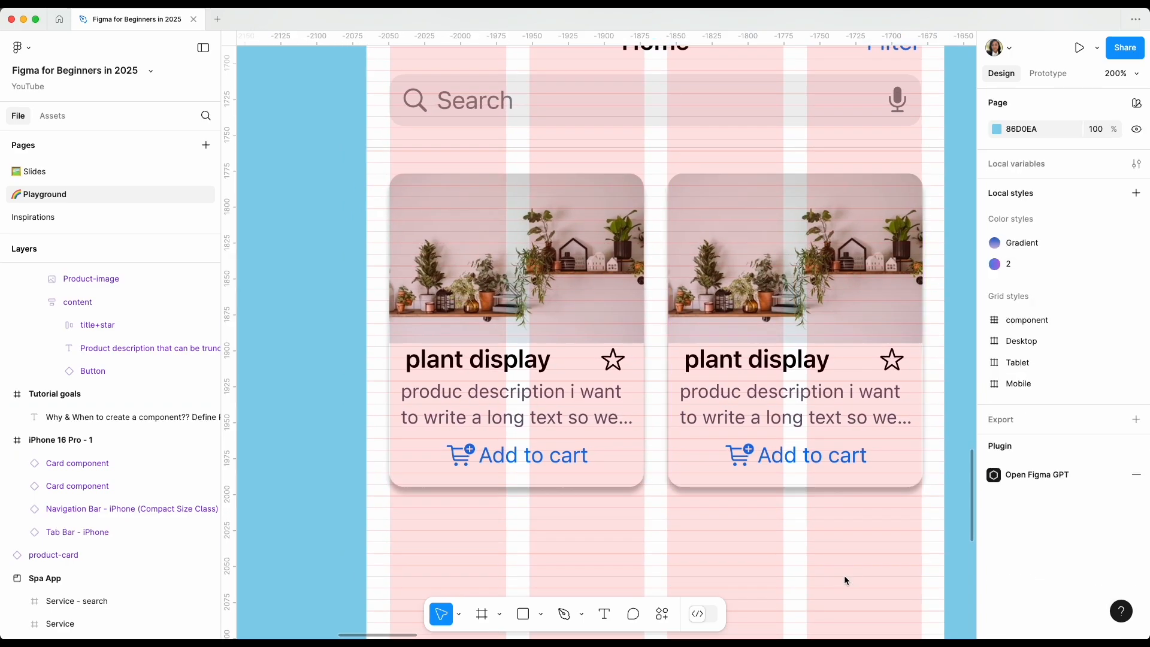
pyautogui.scroll(-5, 844, 575)
pyautogui.scroll(-1, 798, 497)
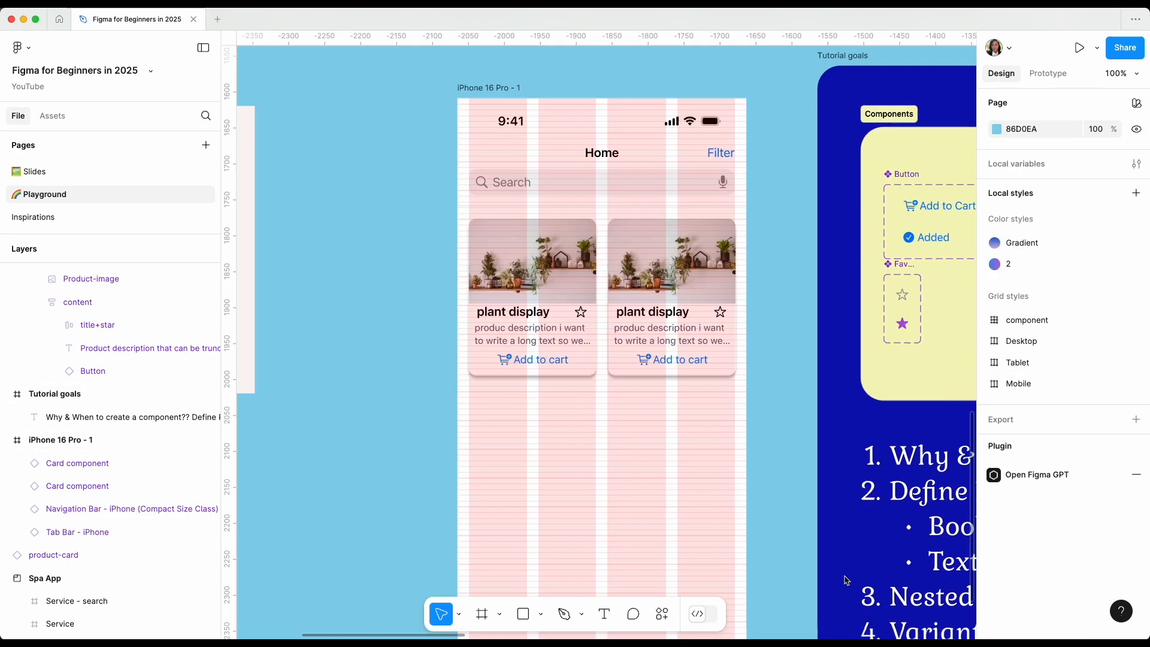
# Wrap the two plant display cards in a horizontal auto layout frame and rename it Row.
pyautogui.click(538, 319)
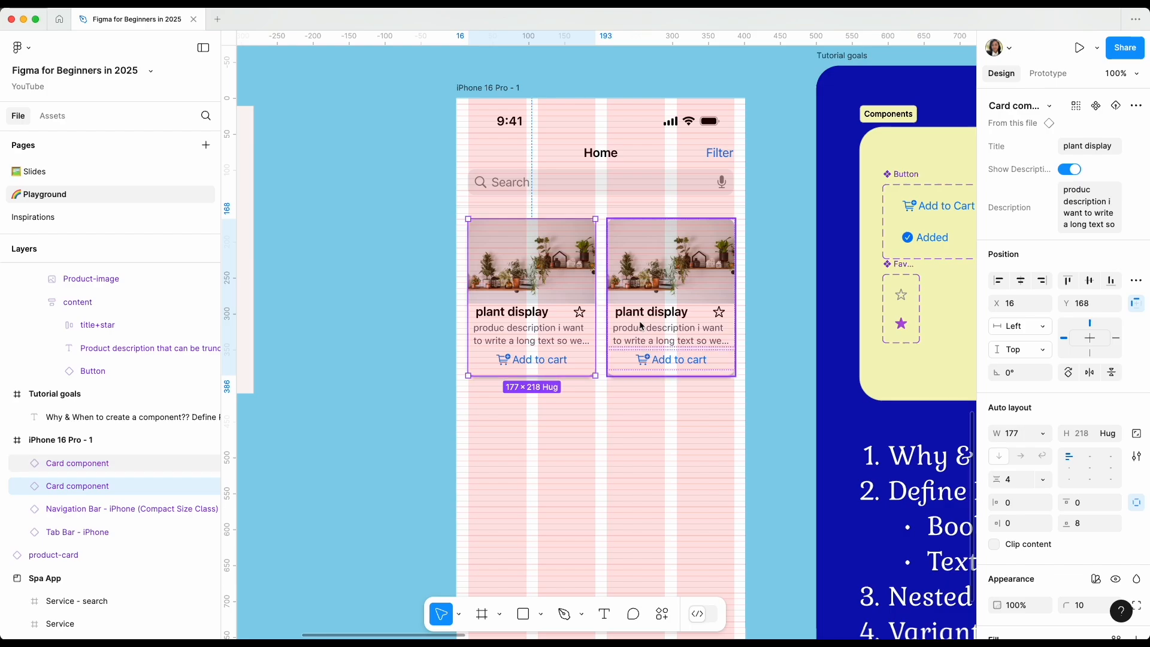
pyautogui.press('super+equal')
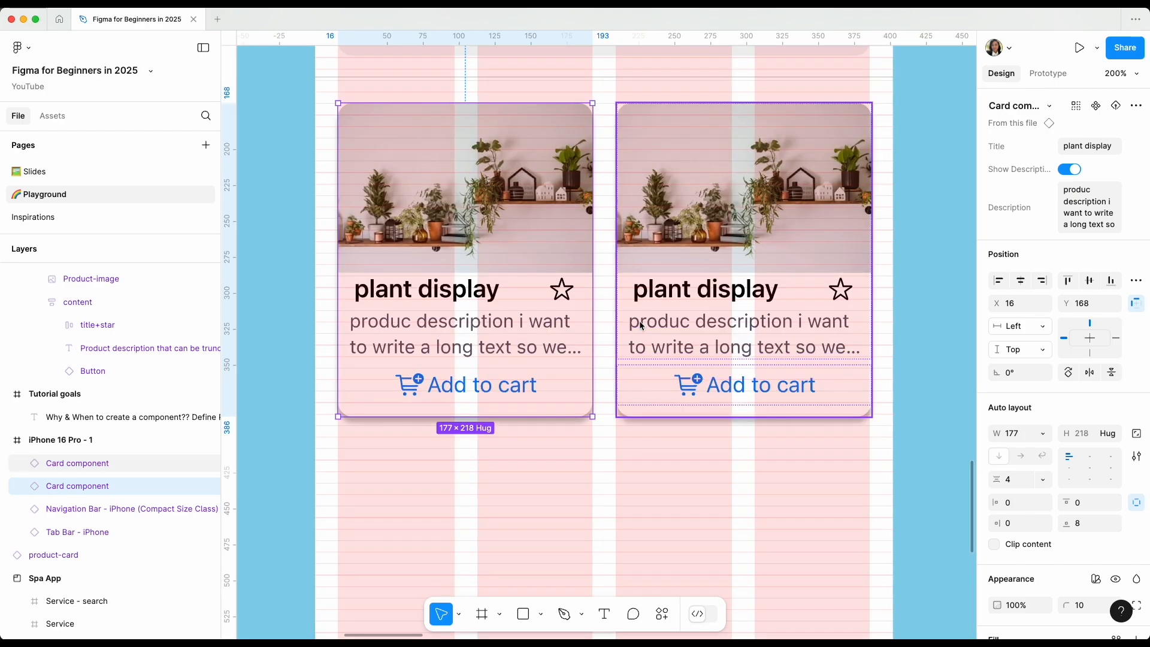
pyautogui.keyDown('shift'); pyautogui.click(686, 348); pyautogui.keyUp('shift')
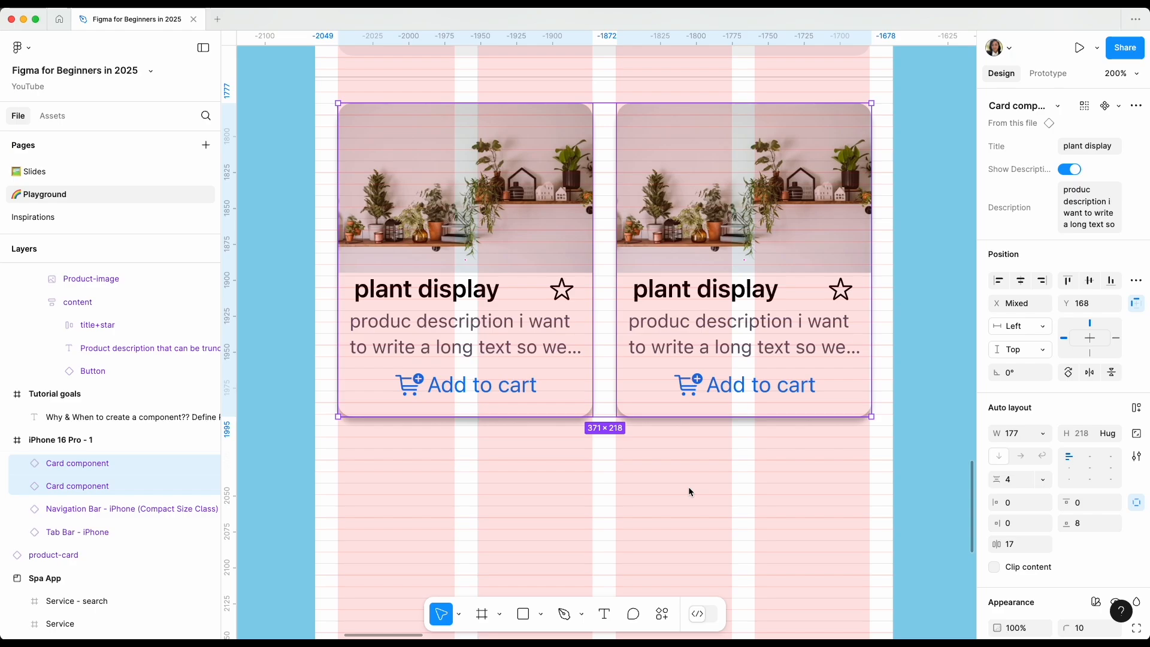
pyautogui.hotkey('shift', 'a')
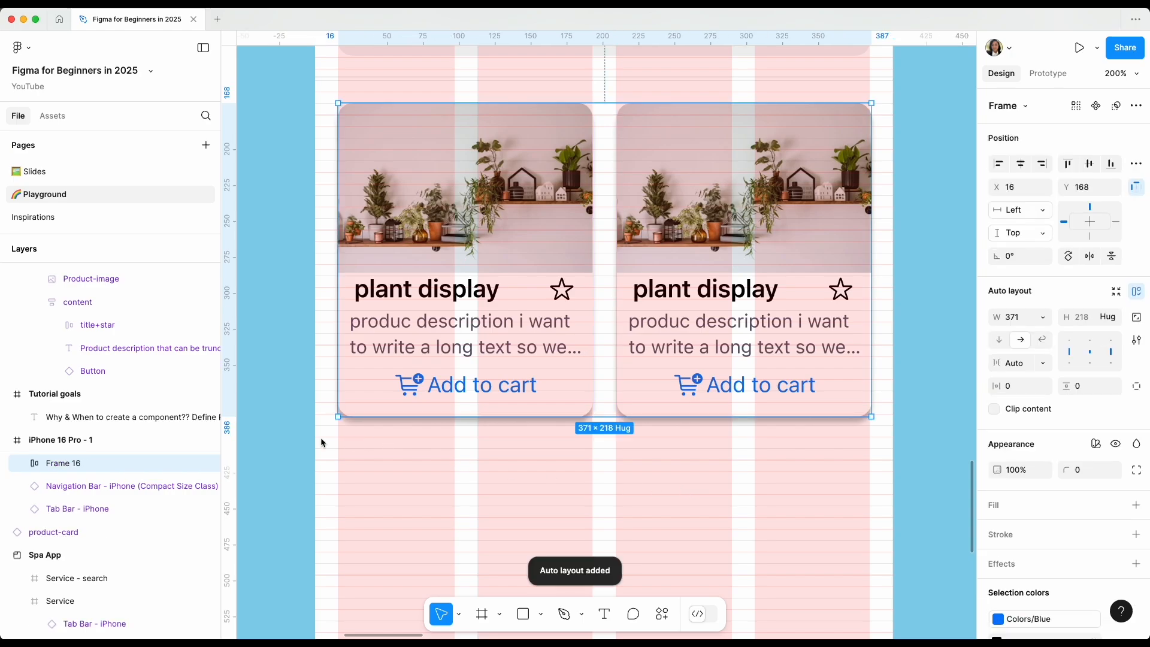
pyautogui.doubleClick(65, 465)
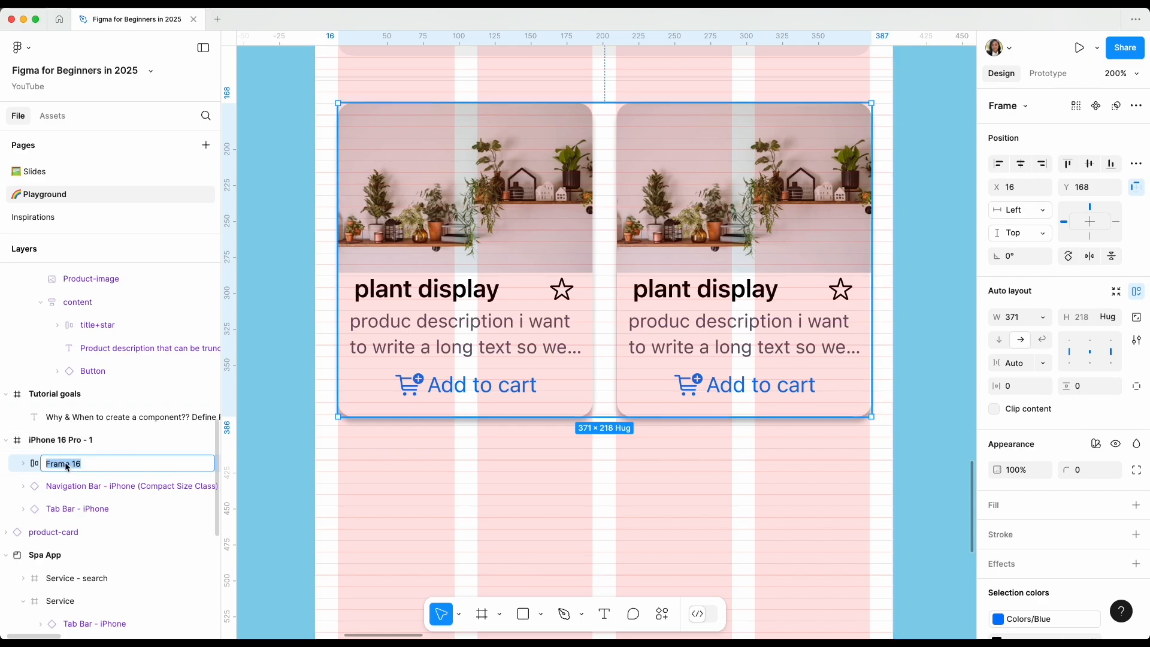
pyautogui.write('C')
pyautogui.write('ow')
pyautogui.press('Return')
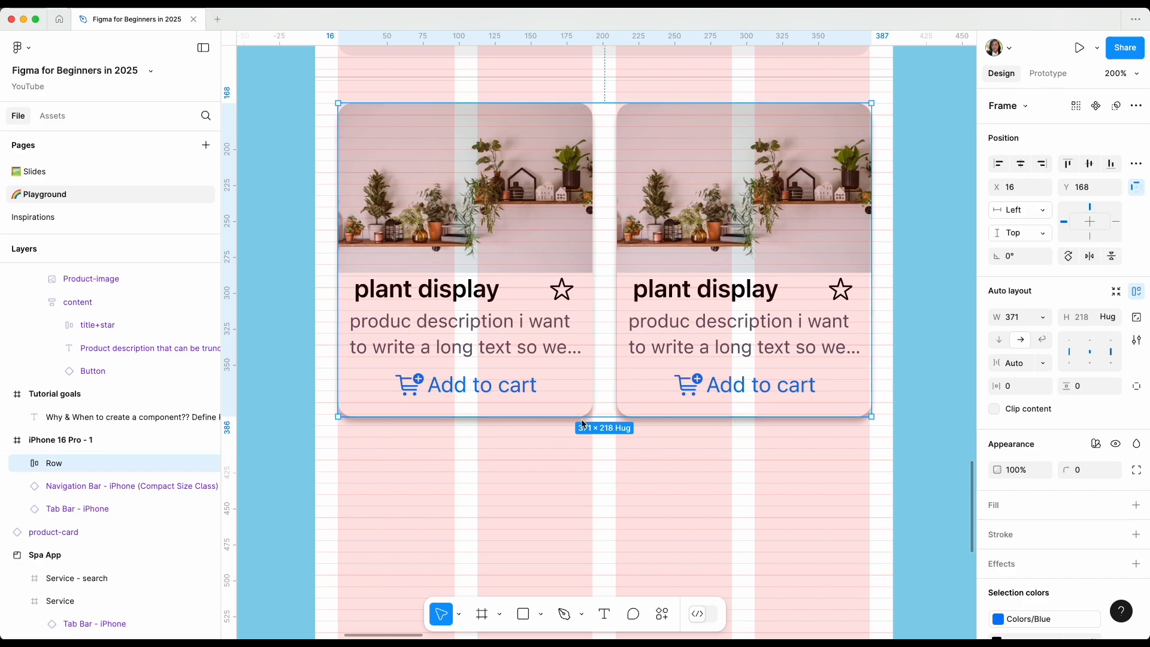
# Duplicate the Row frame and place the copy below the original at X 16, Y 408.
pyautogui.scroll(-2, 548, 364)
pyautogui.scroll(-5, 545, 370)
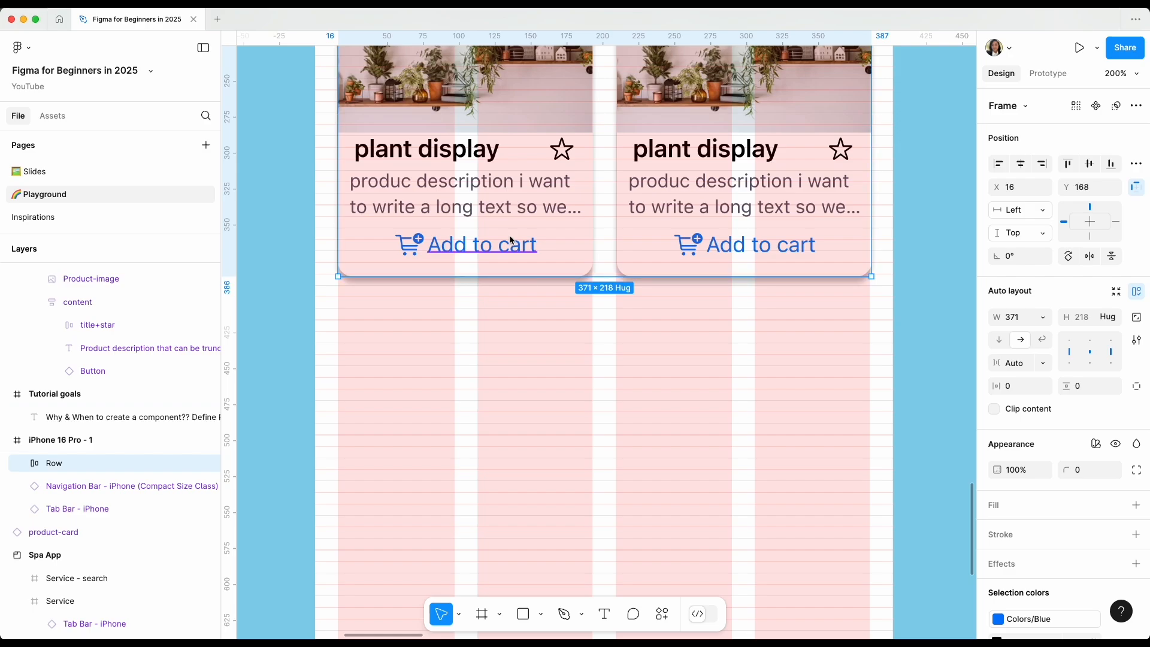
pyautogui.press('super+d')
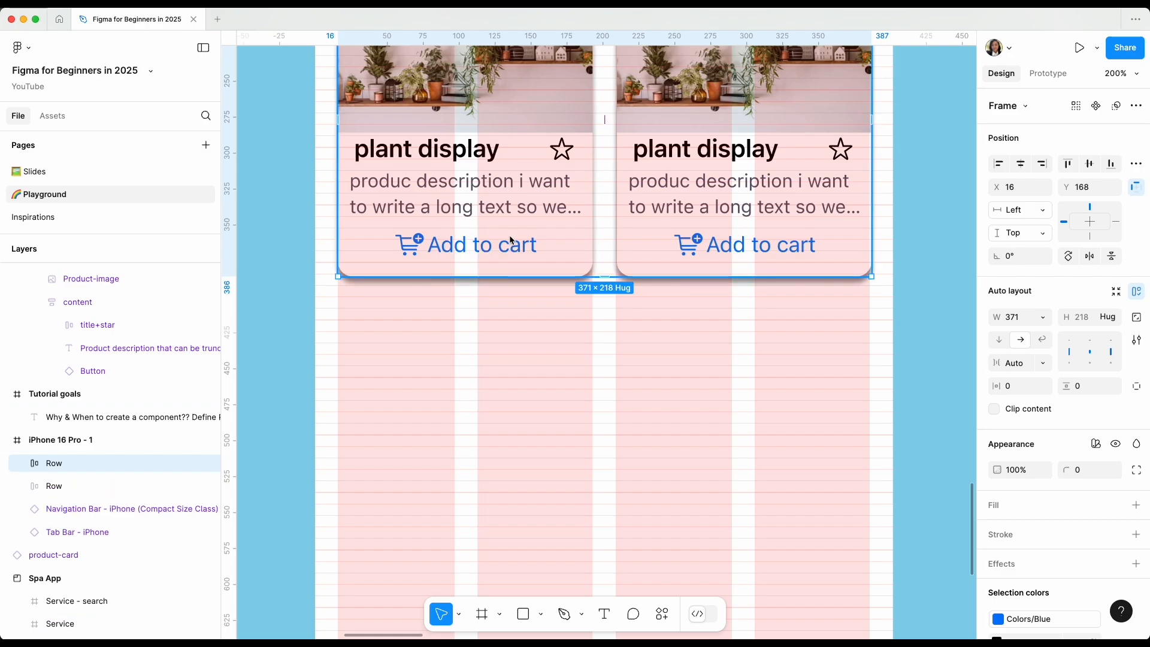
pyautogui.click(510, 239)
pyautogui.moveTo(510, 240); pyautogui.dragTo(509, 479)
pyautogui.scroll(5, 508, 479)
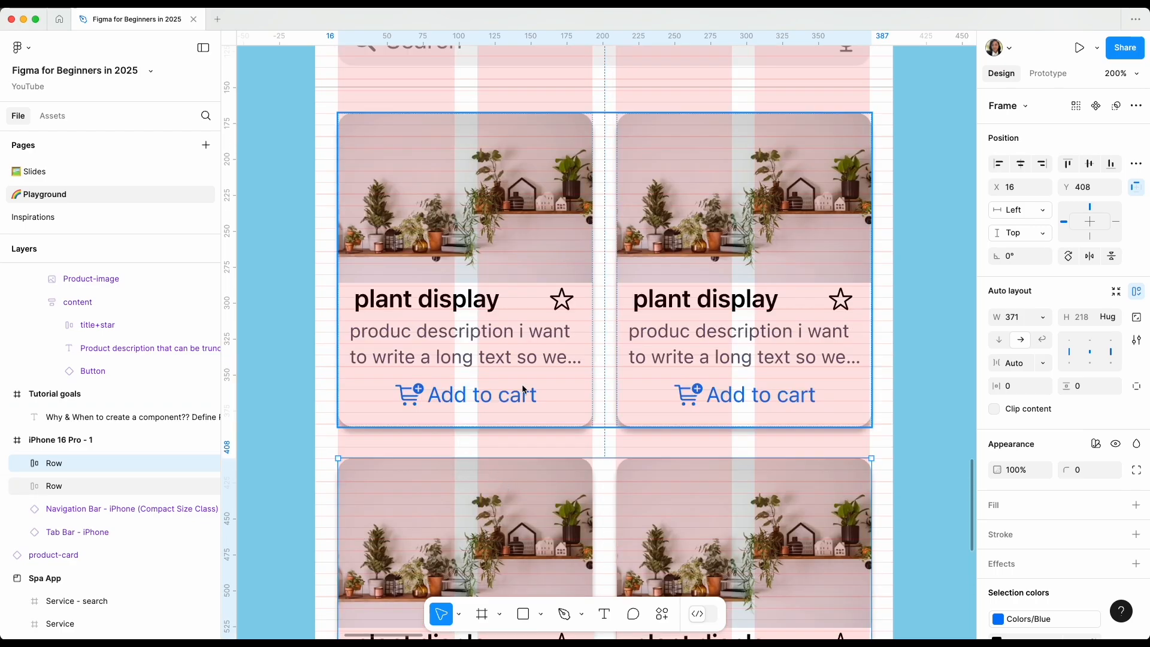
# Select both Row frames and wrap them together in a vertical auto layout frame.
pyautogui.click(548, 365)
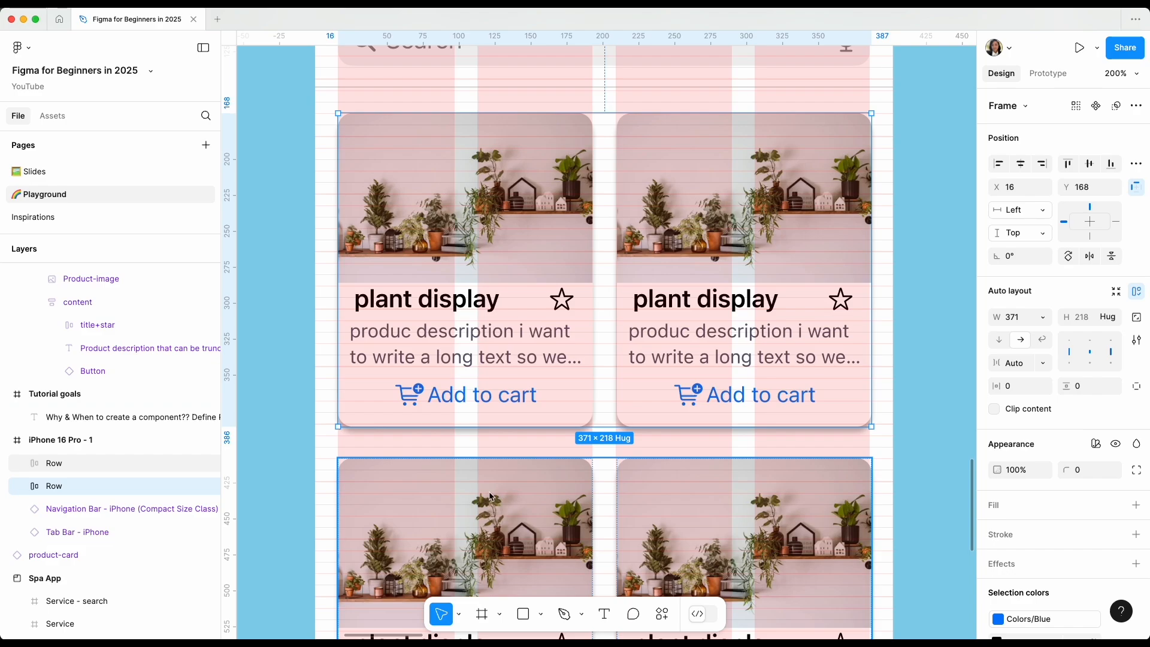
pyautogui.scroll(-3, 487, 479)
pyautogui.scroll(-2, 65, 408)
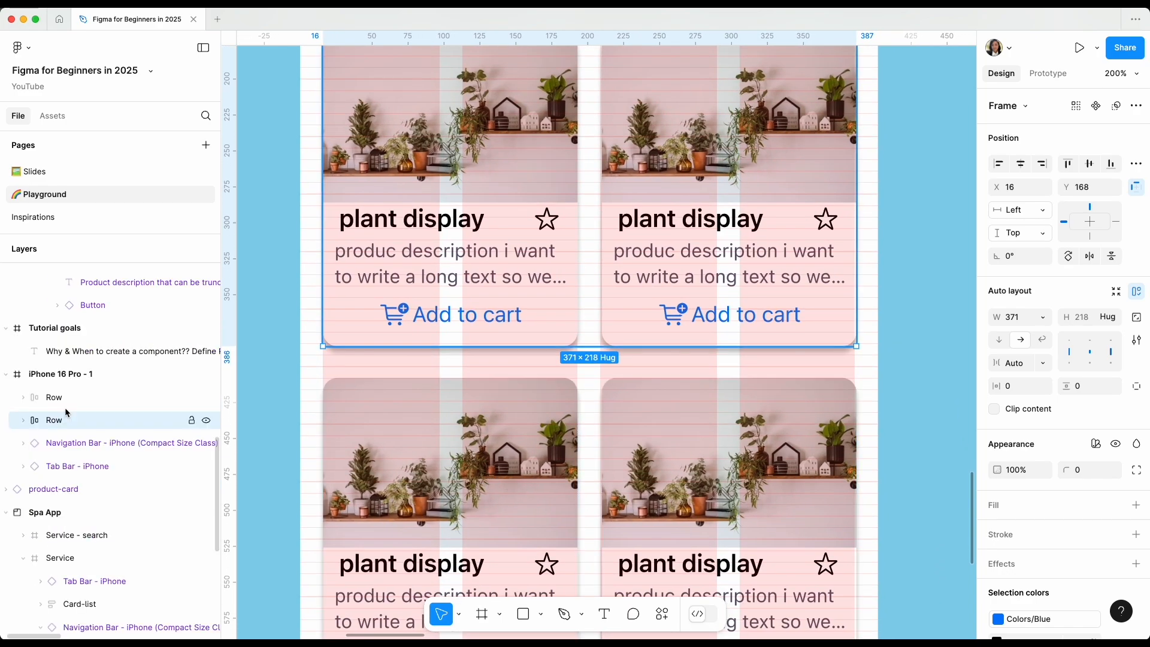
pyautogui.keyDown('shift'); pyautogui.click(78, 398); pyautogui.keyUp('shift')
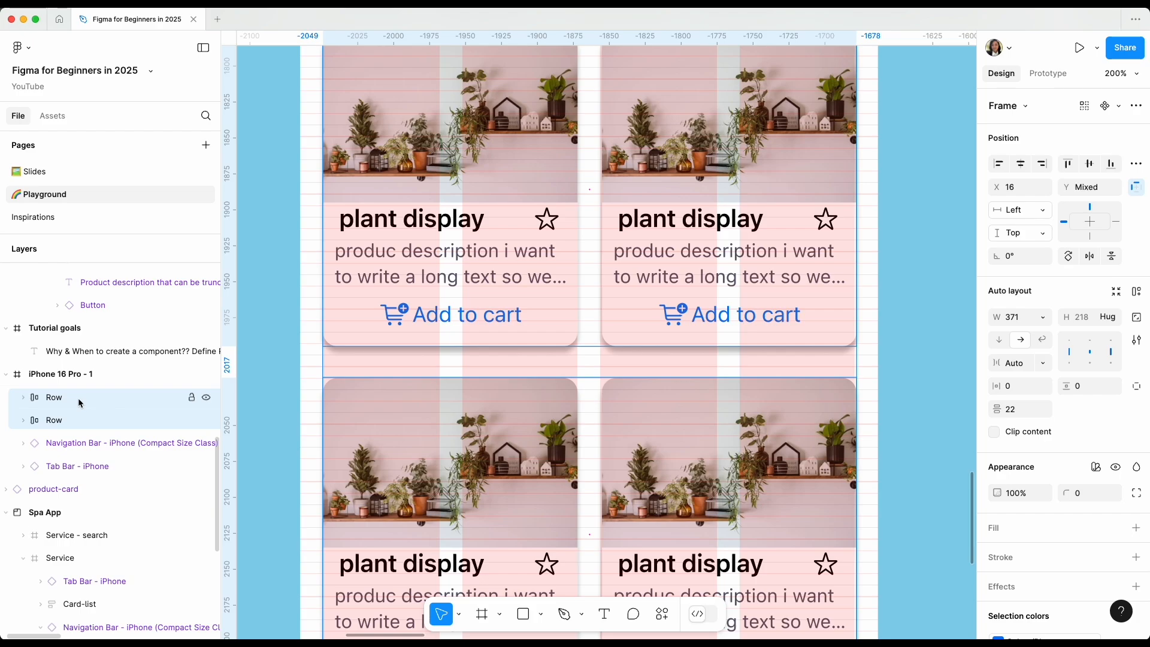
pyautogui.hotkey('shift', 'a')
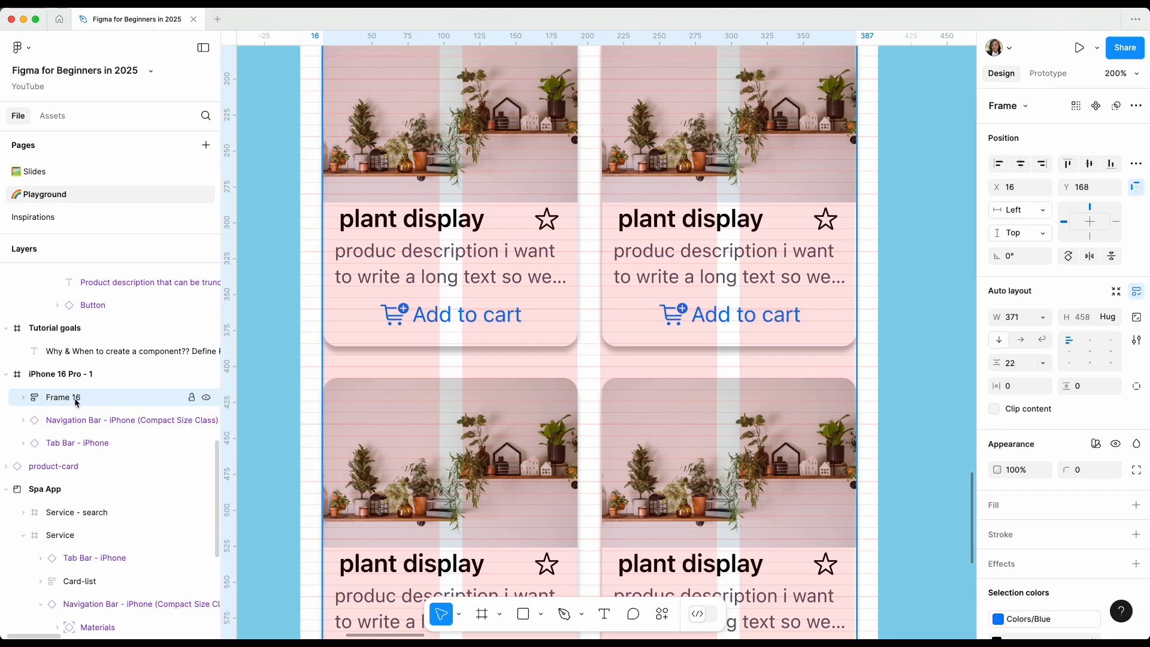
# Rename the new auto layout frame holding the two rows to List of card.
pyautogui.doubleClick(63, 397)
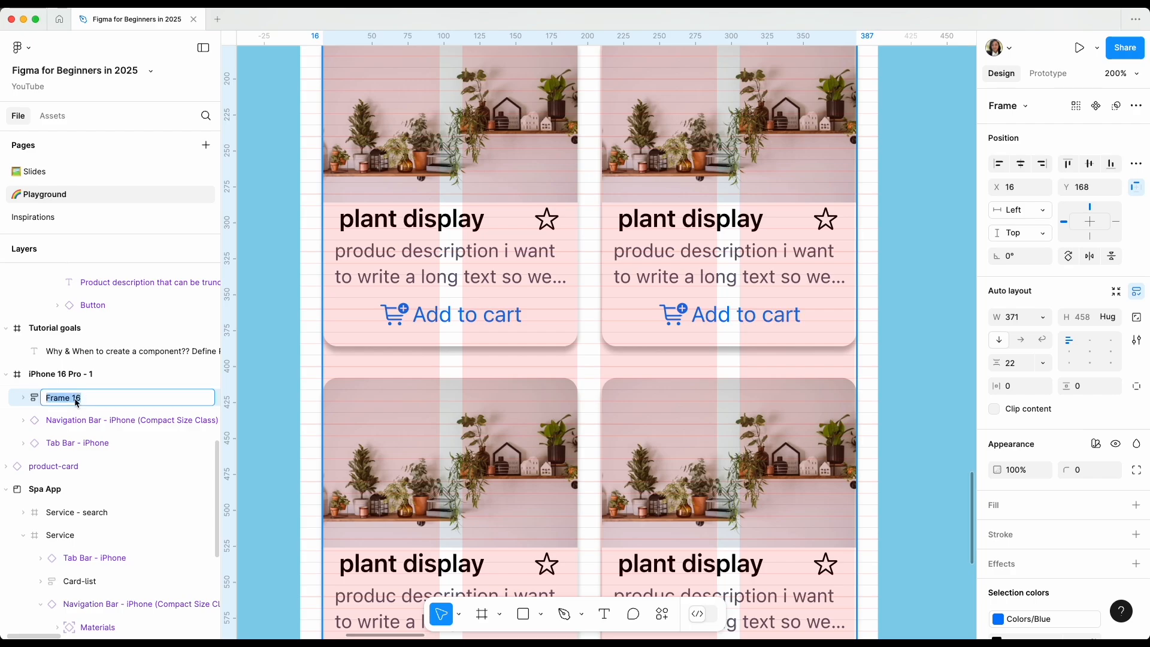
pyautogui.write('Content')
pyautogui.press('BackSpace')
pyautogui.press('BackSpace')
pyautogui.press('BackSpace')
pyautogui.press('BackSpace')
pyautogui.press('BackSpace')
pyautogui.press('BackSpace')
pyautogui.press('Return')
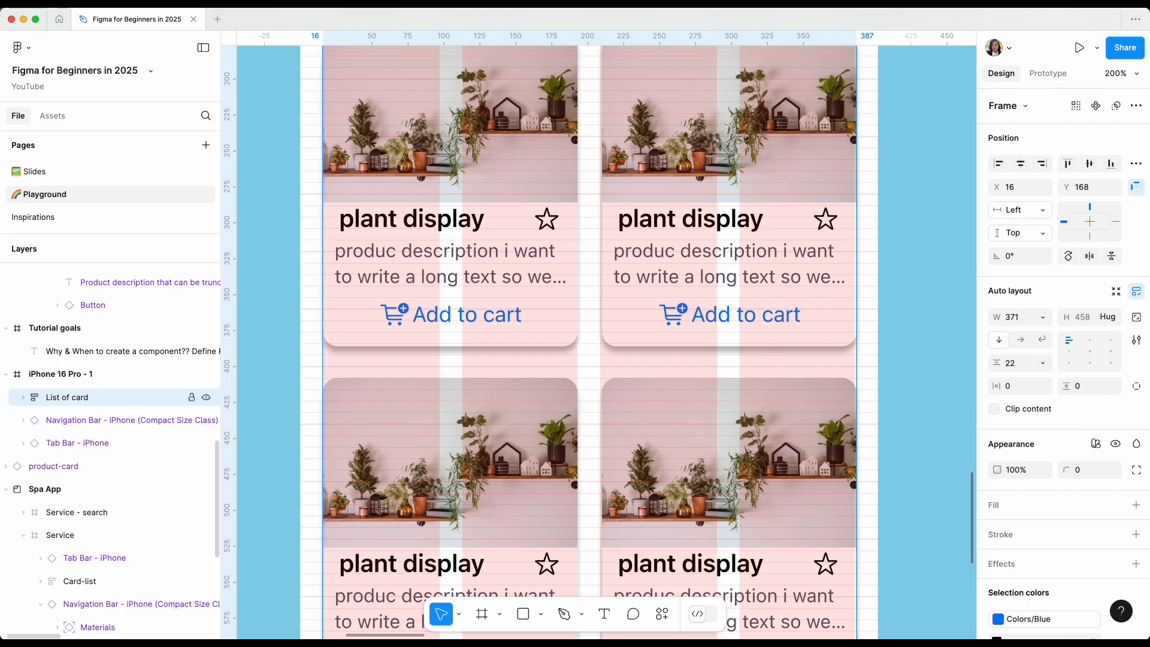
# Duplicate the bottom Row inside List of card twice to add a third and a fourth row.
pyautogui.scroll(-3, 458, 421)
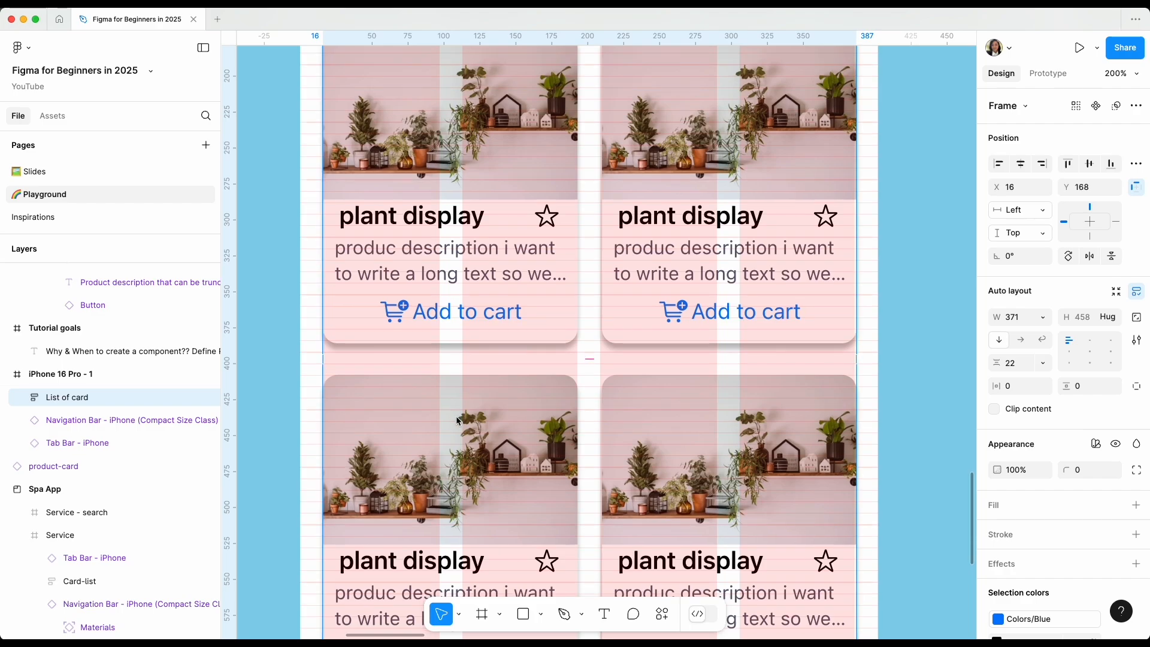
pyautogui.scroll(-5, 458, 421)
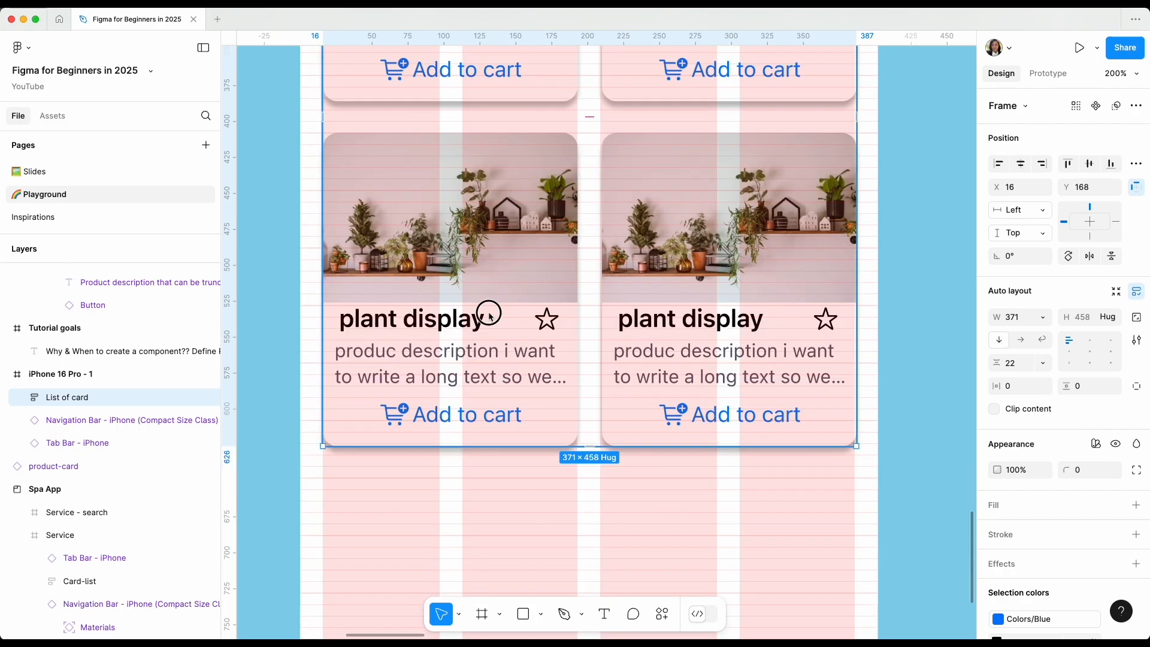
pyautogui.click(489, 318)
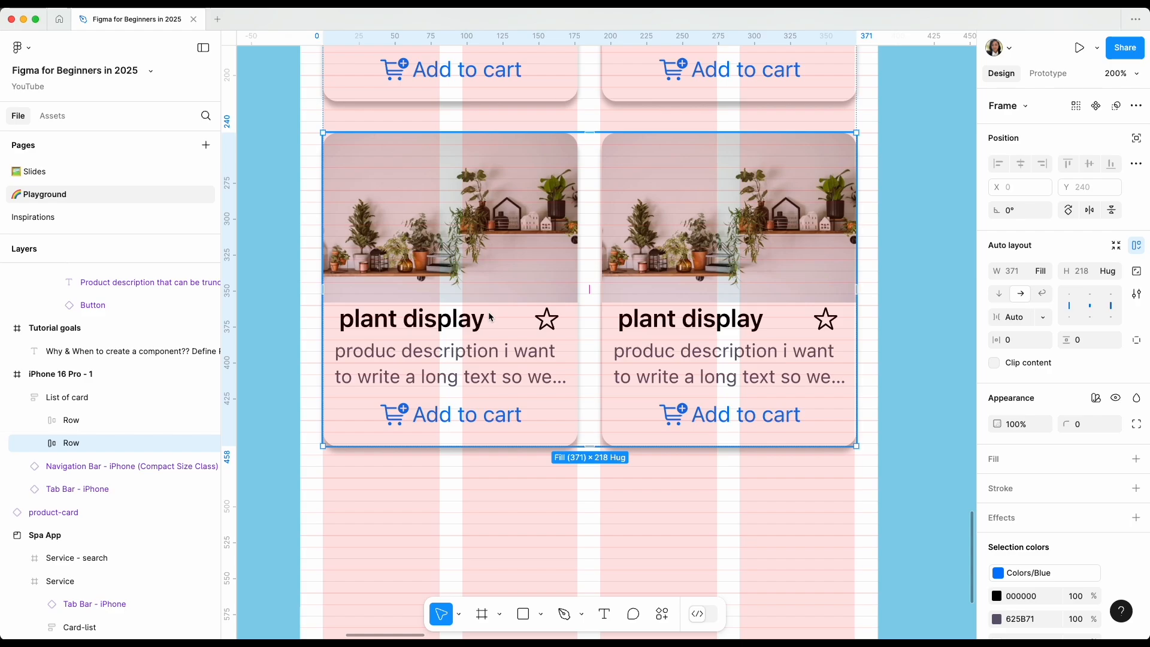
pyautogui.press('super+d')
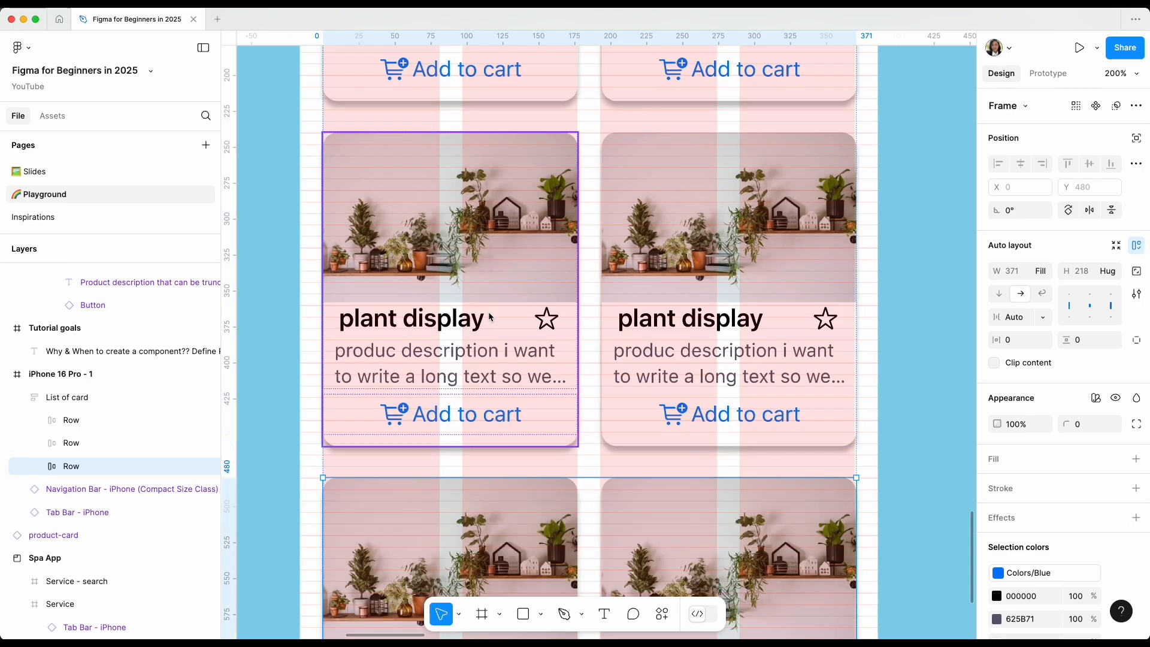
pyautogui.scroll(-8, 501, 315)
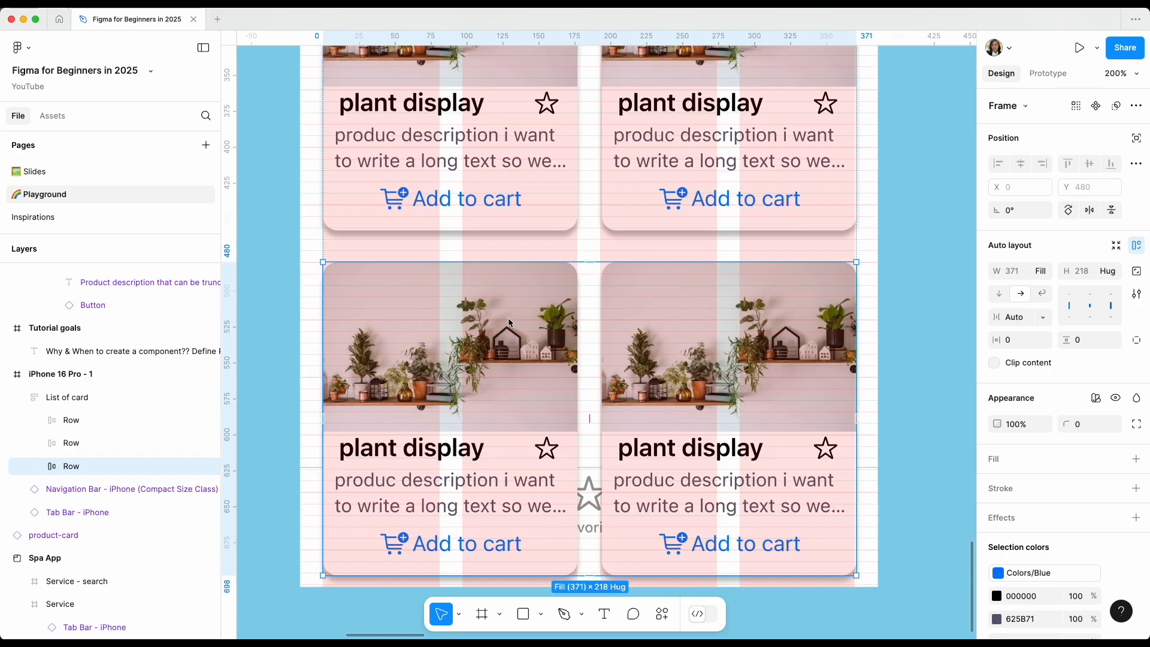
pyautogui.scroll(-4, 527, 291)
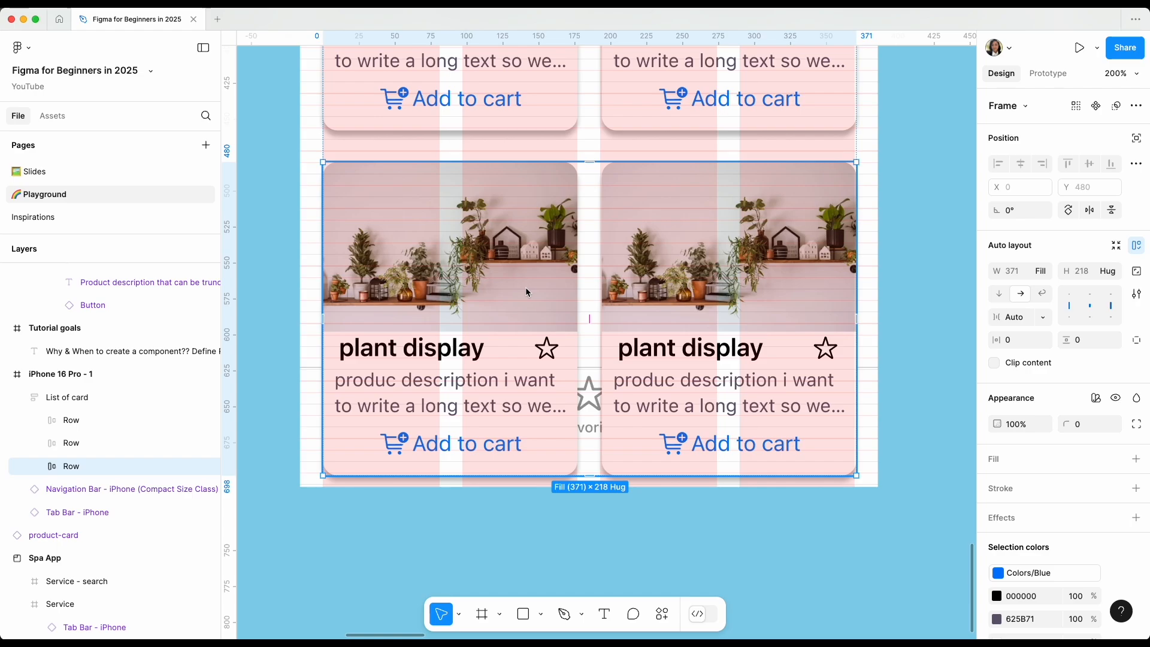
pyautogui.press('super+d')
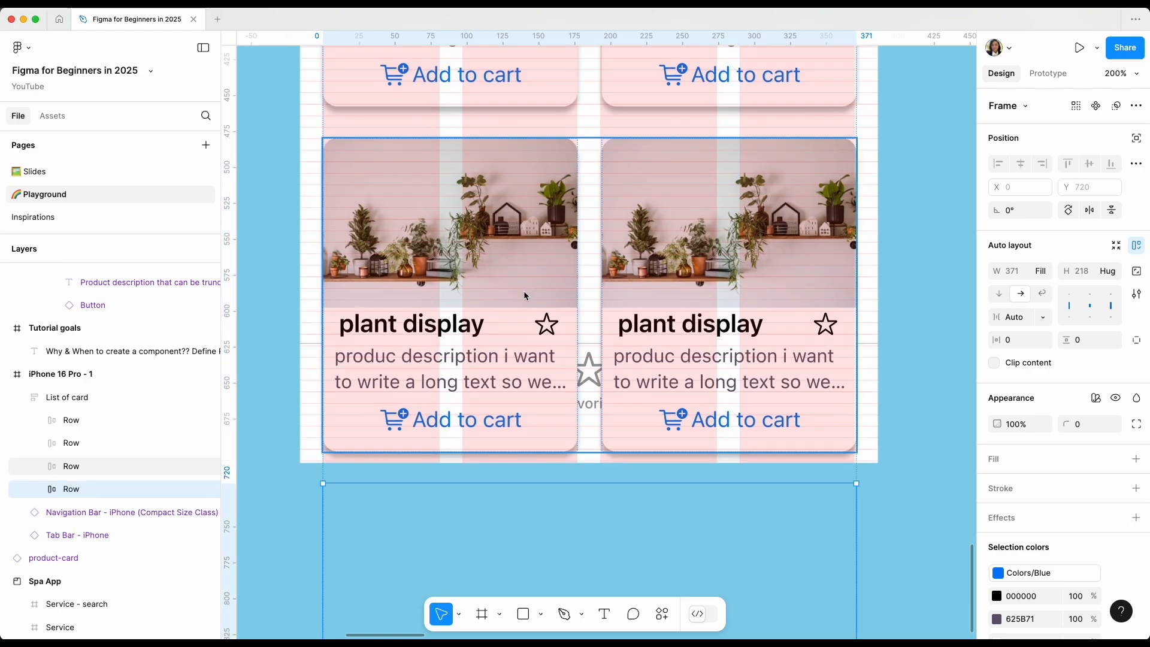
# Extend the iPhone 16 Pro - 1 frame downward to a height of about 1447.
pyautogui.press('super+minus')
pyautogui.press('super+minus')
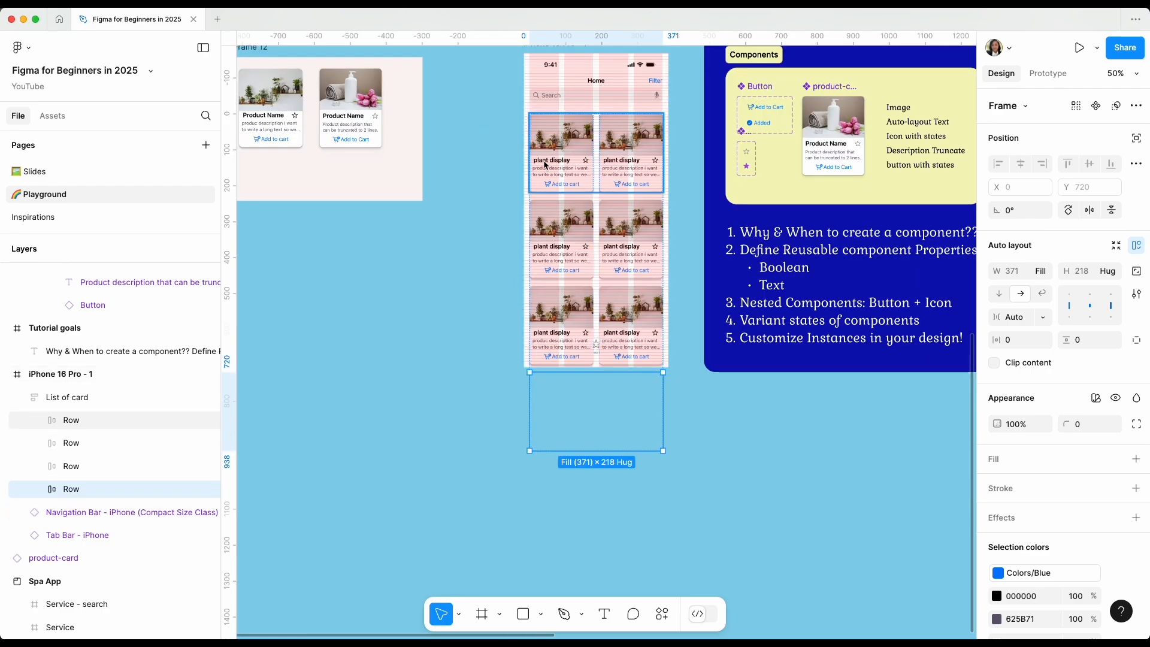
pyautogui.scroll(1, 551, 75)
pyautogui.click(541, 69)
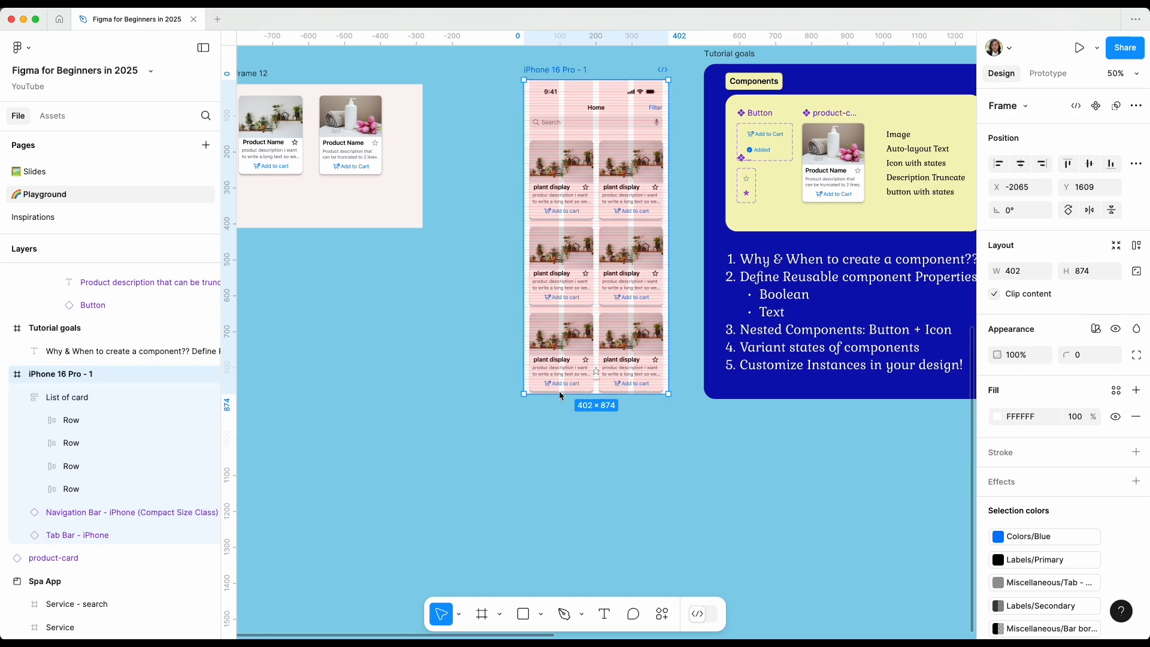
pyautogui.moveTo(559, 393); pyautogui.dragTo(489, 603)
pyautogui.scroll(-5, 502, 559)
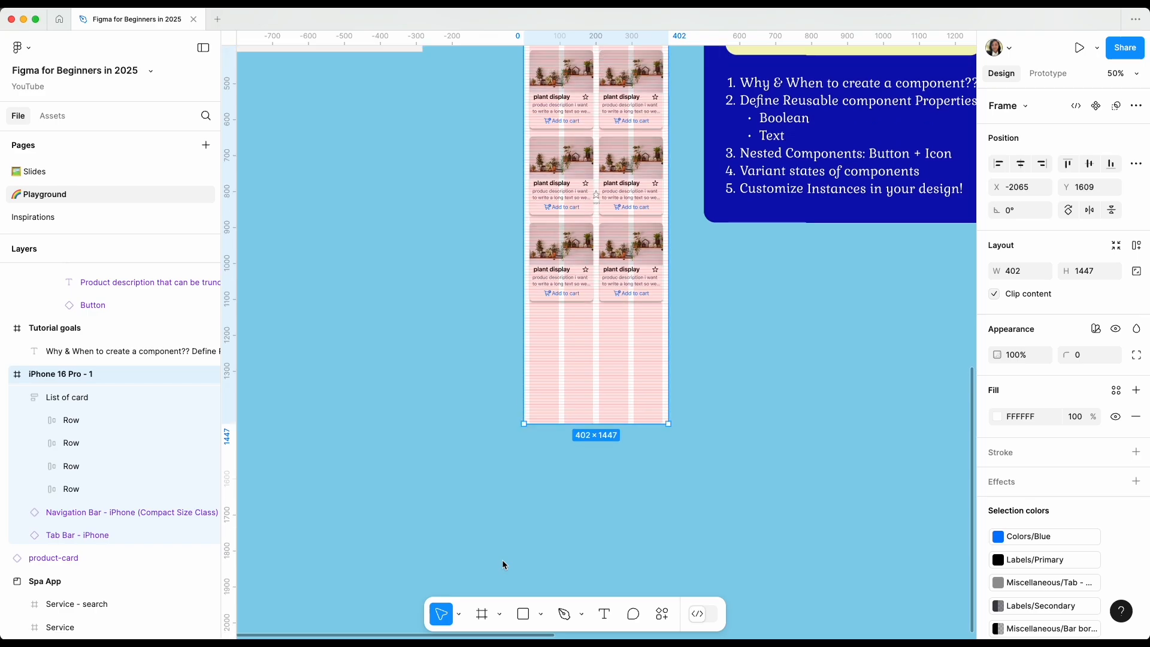
# Duplicate the bottom Row inside List of card to add a fifth row.
pyautogui.scroll(4, 502, 565)
pyautogui.doubleClick(567, 415)
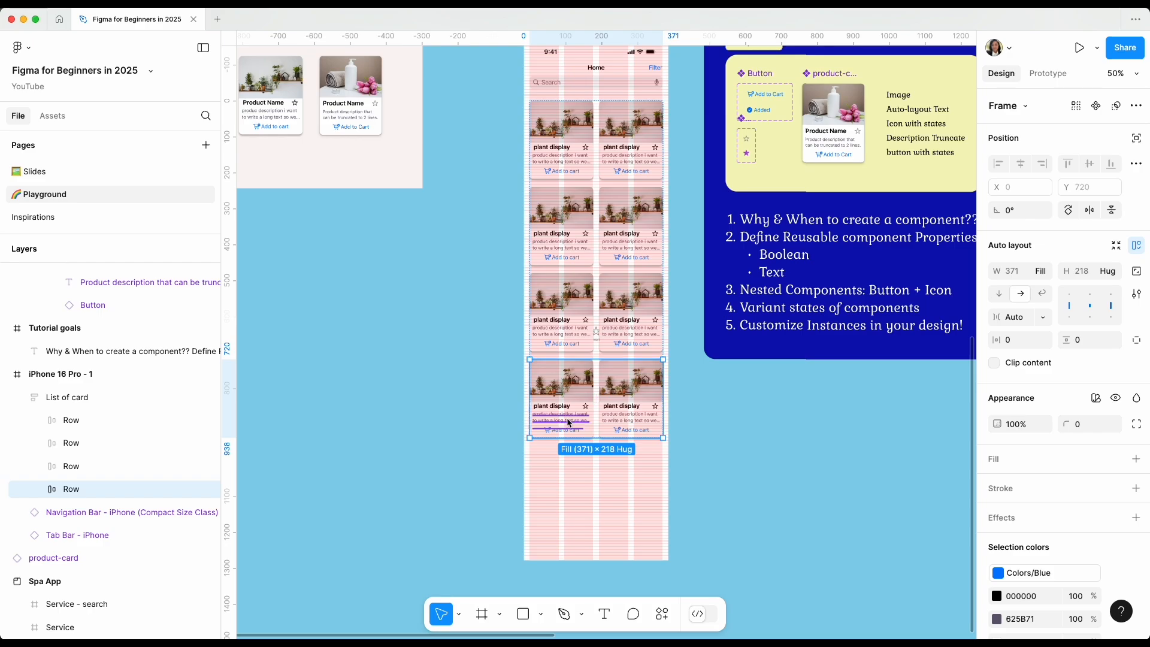
pyautogui.press('super+d')
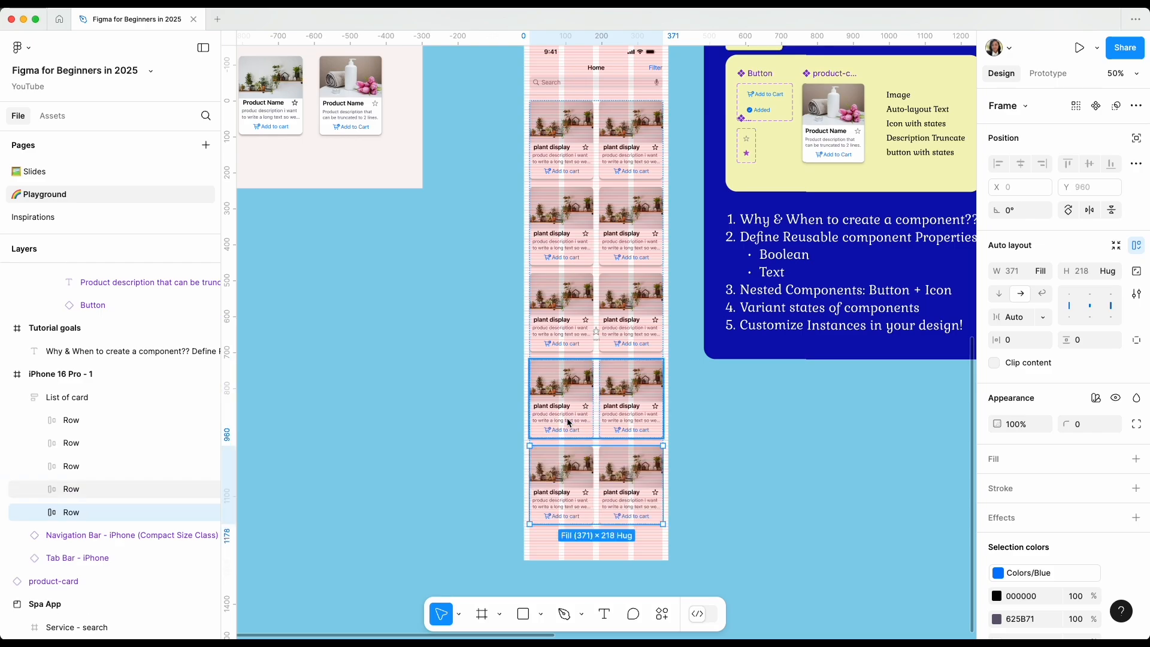
# Hide the layout grids and present the iPhone 16 Pro - 1 frame as a prototype.
pyautogui.scroll(3, 727, 428)
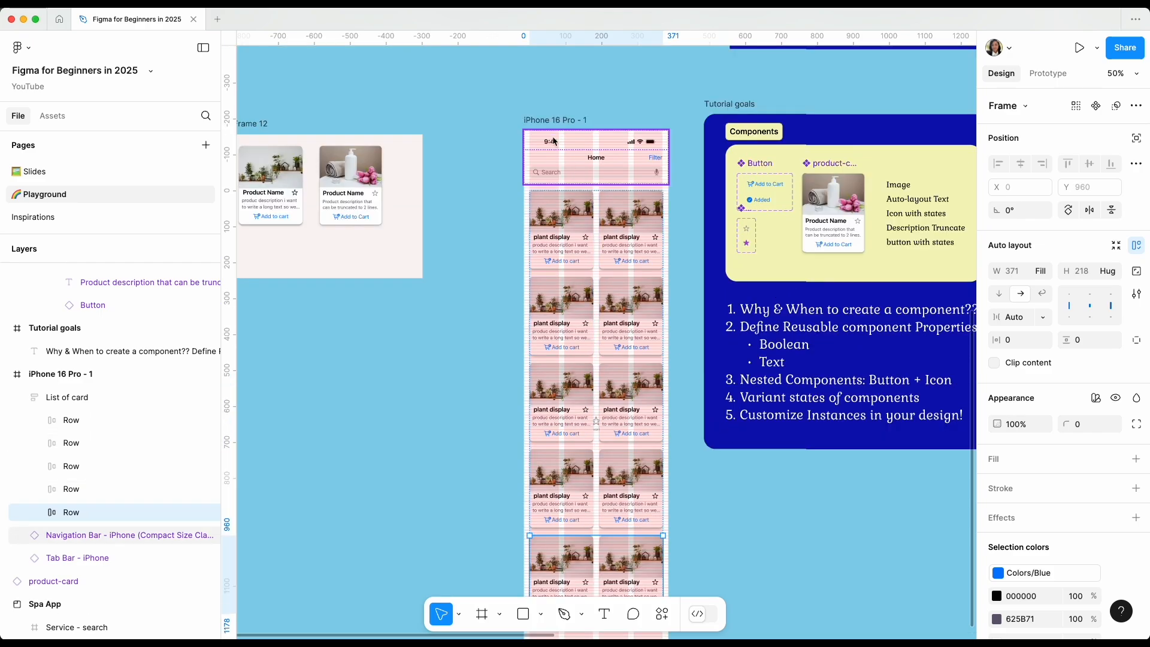
pyautogui.click(566, 121)
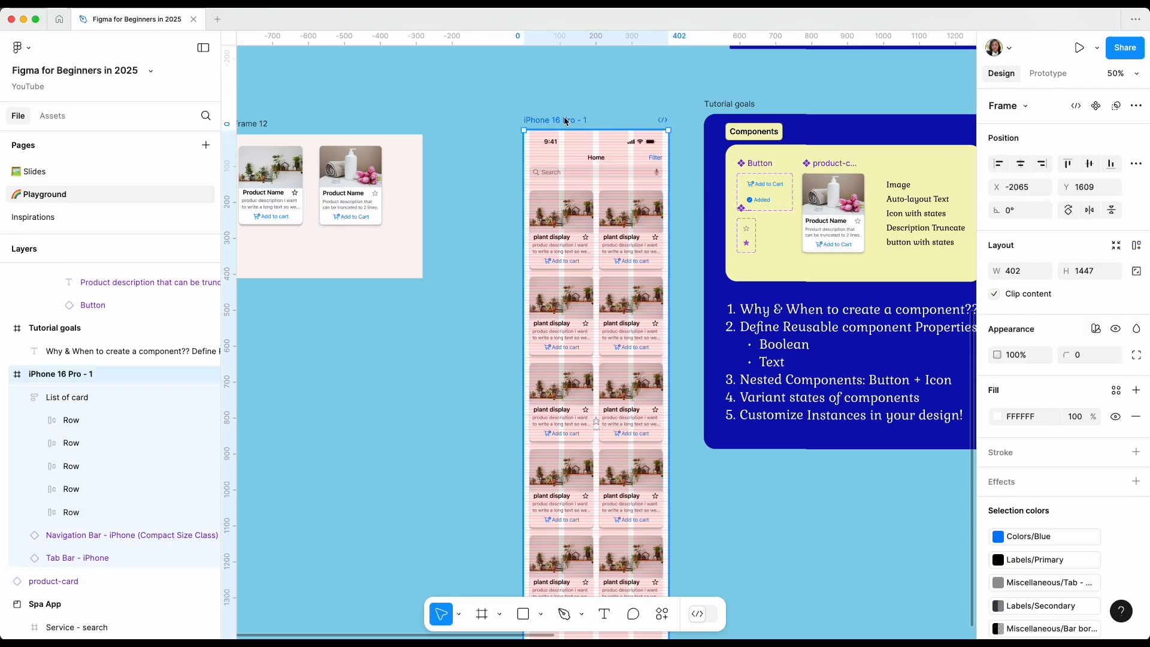
pyautogui.hotkey('shift', '0')
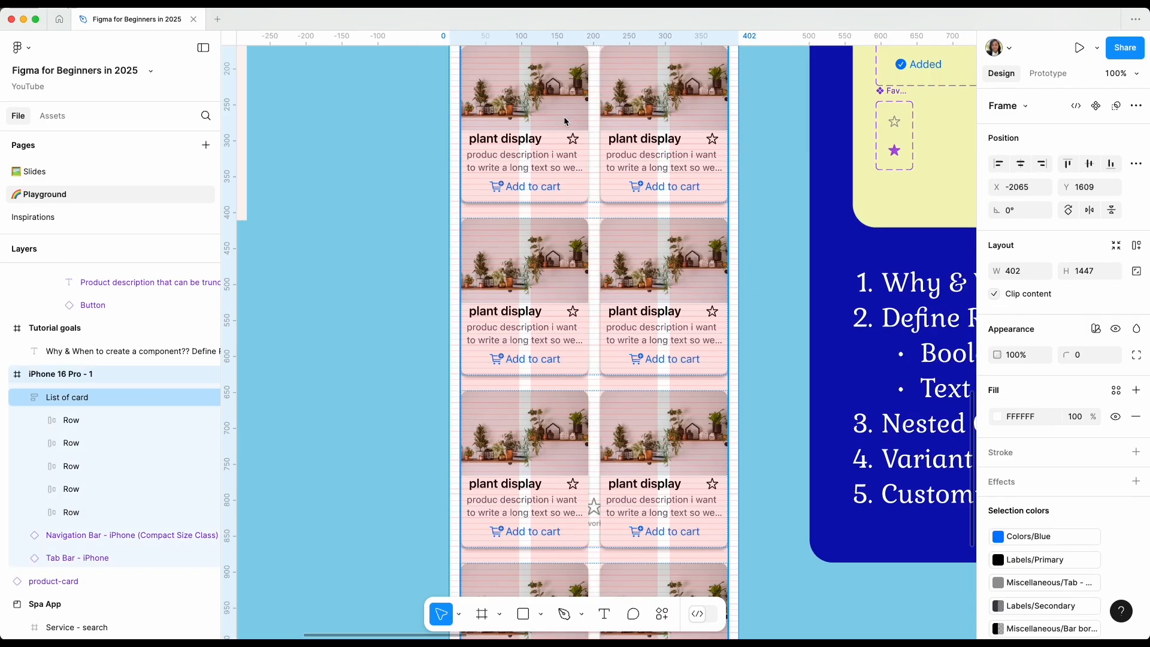
pyautogui.scroll(5, 708, 282)
pyautogui.scroll(-1, 708, 282)
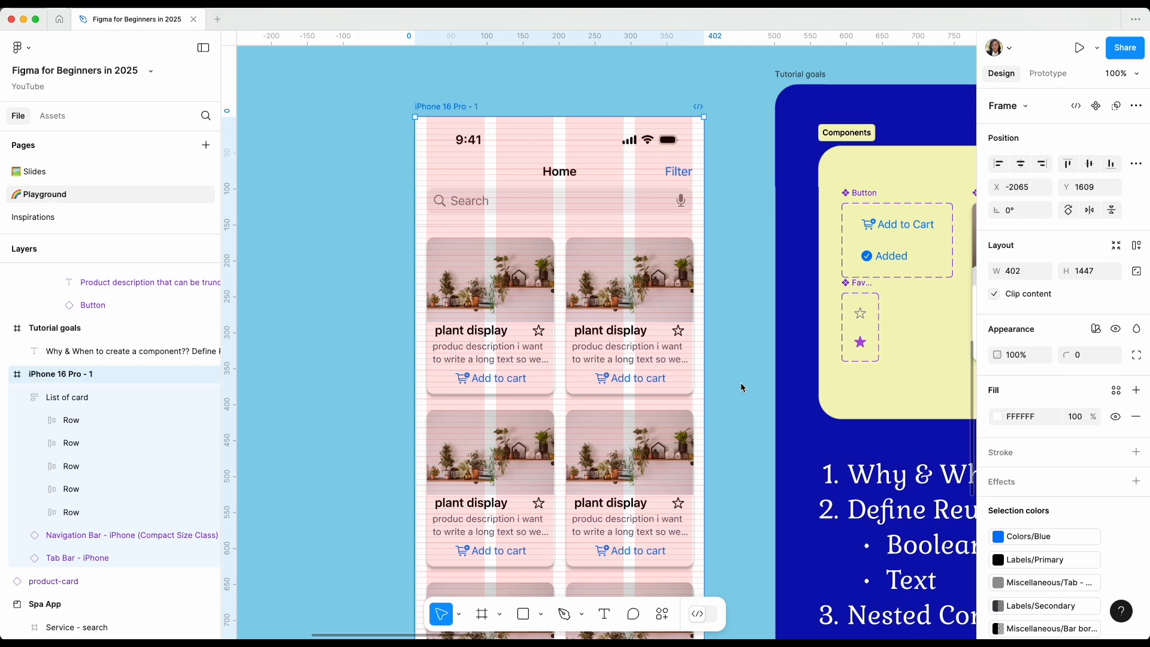
pyautogui.hotkey('shift', 'g')
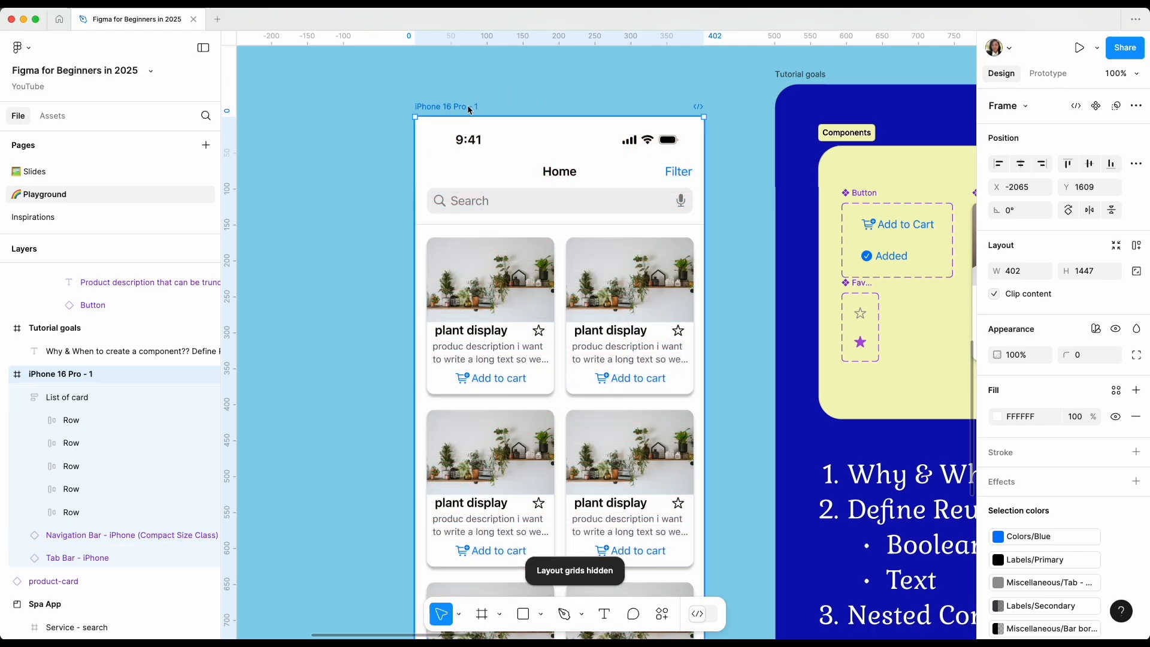
pyautogui.click(1080, 49)
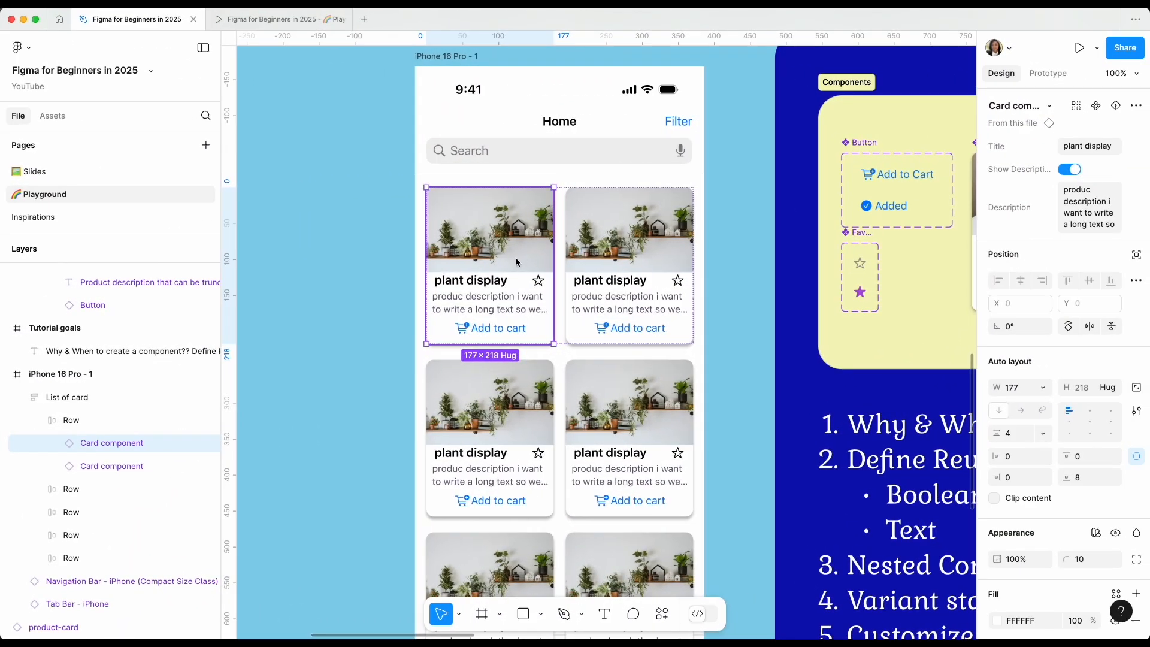
# Select the image layer inside the first row's left card and run the Unsplash plugin.
pyautogui.doubleClick(516, 262)
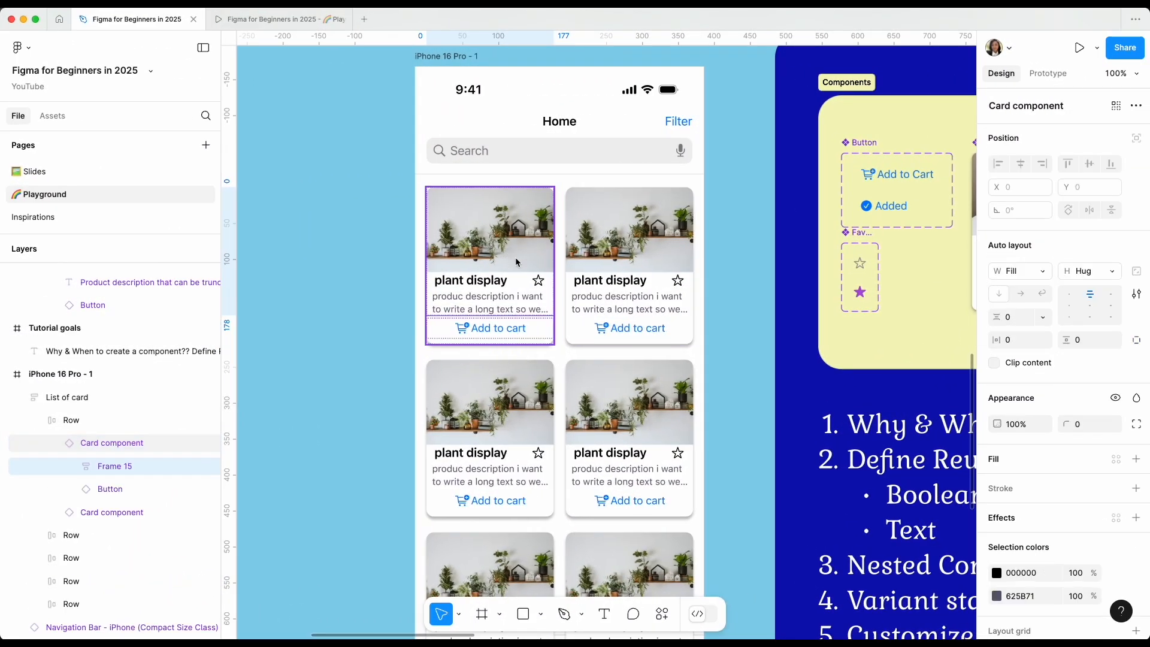
pyautogui.doubleClick(516, 261)
pyautogui.doubleClick(516, 261)
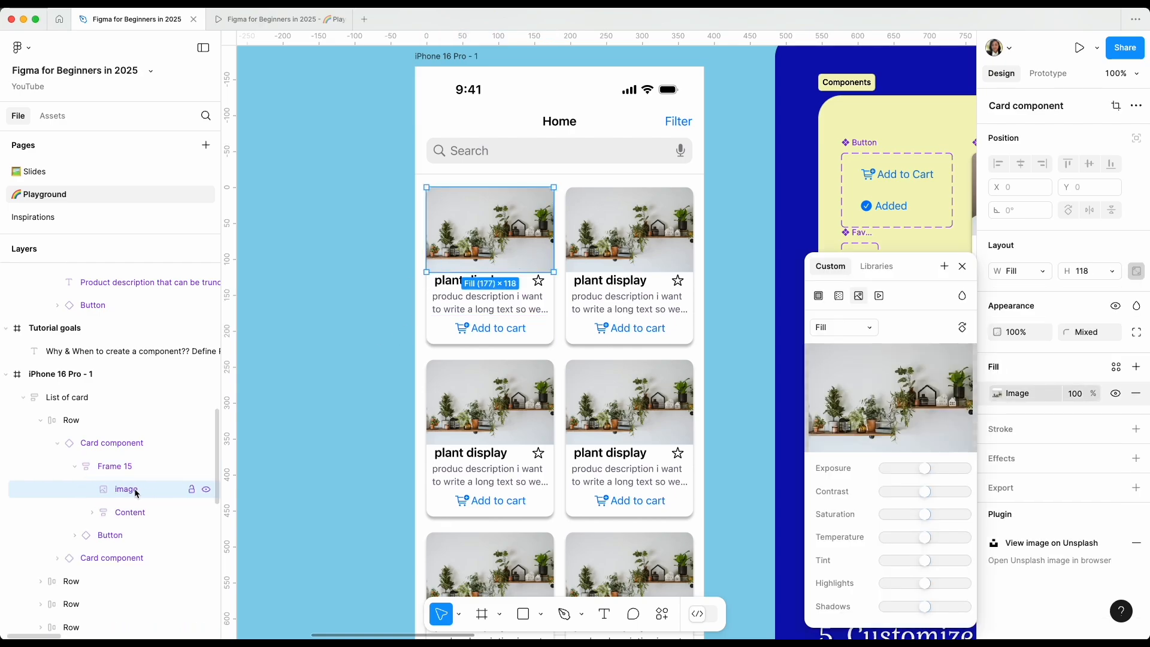
pyautogui.click(657, 617)
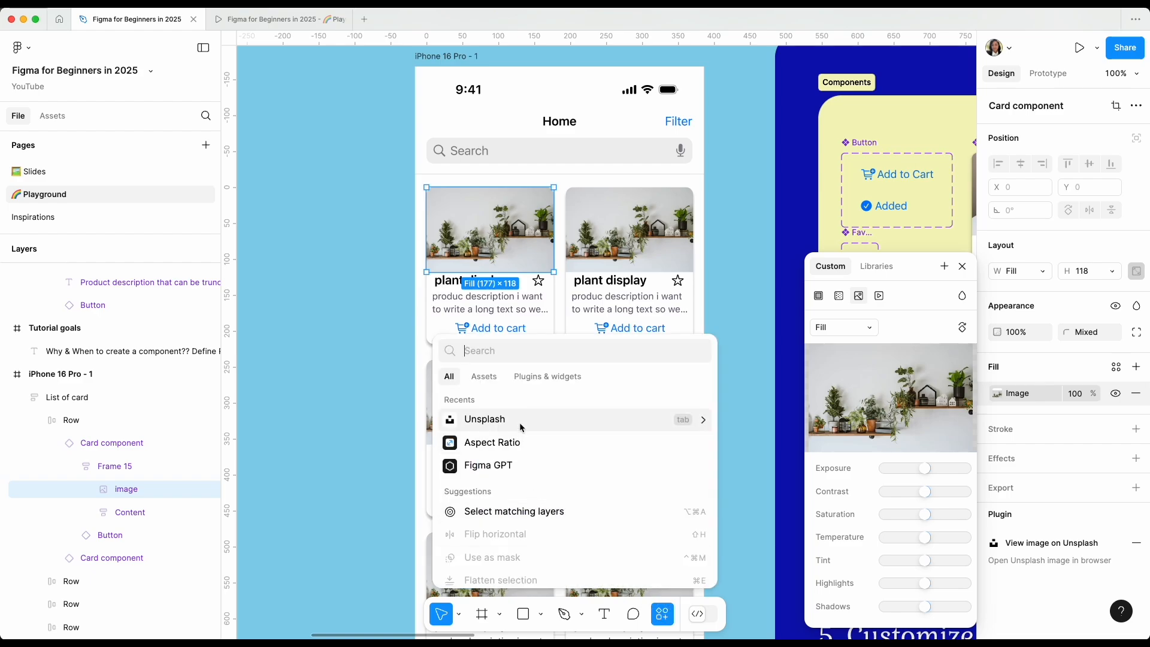
pyautogui.press('Escape')
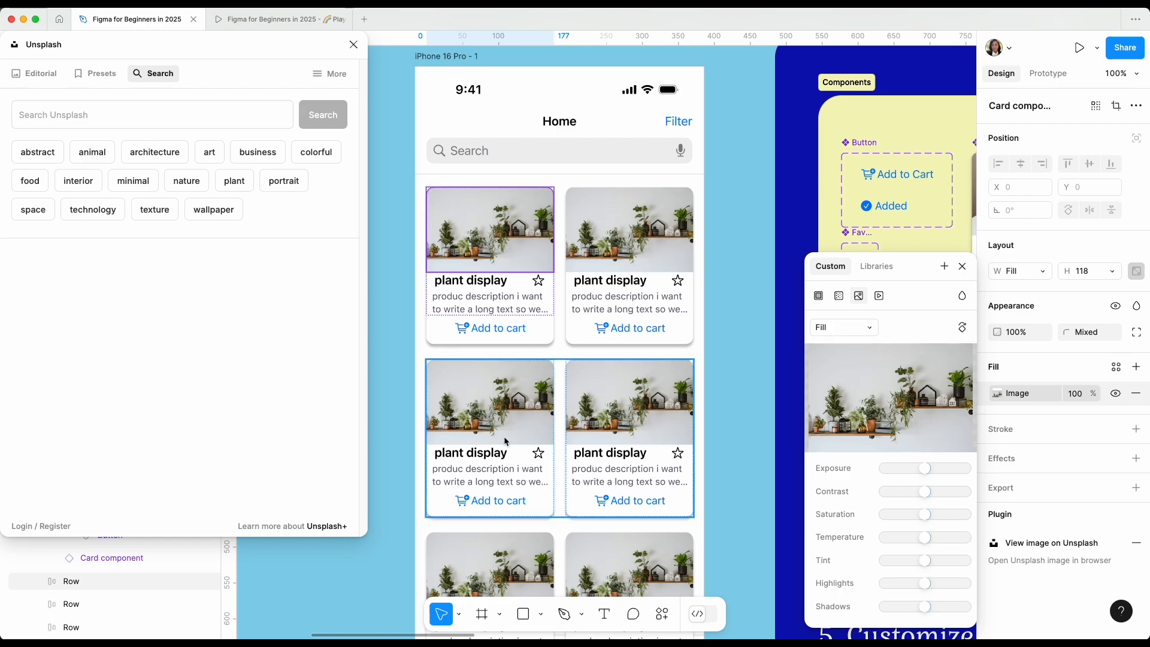
# Search Unsplash for plant and fill the selected image with the photo of dark green leaves covered in water drops.
pyautogui.click(182, 118)
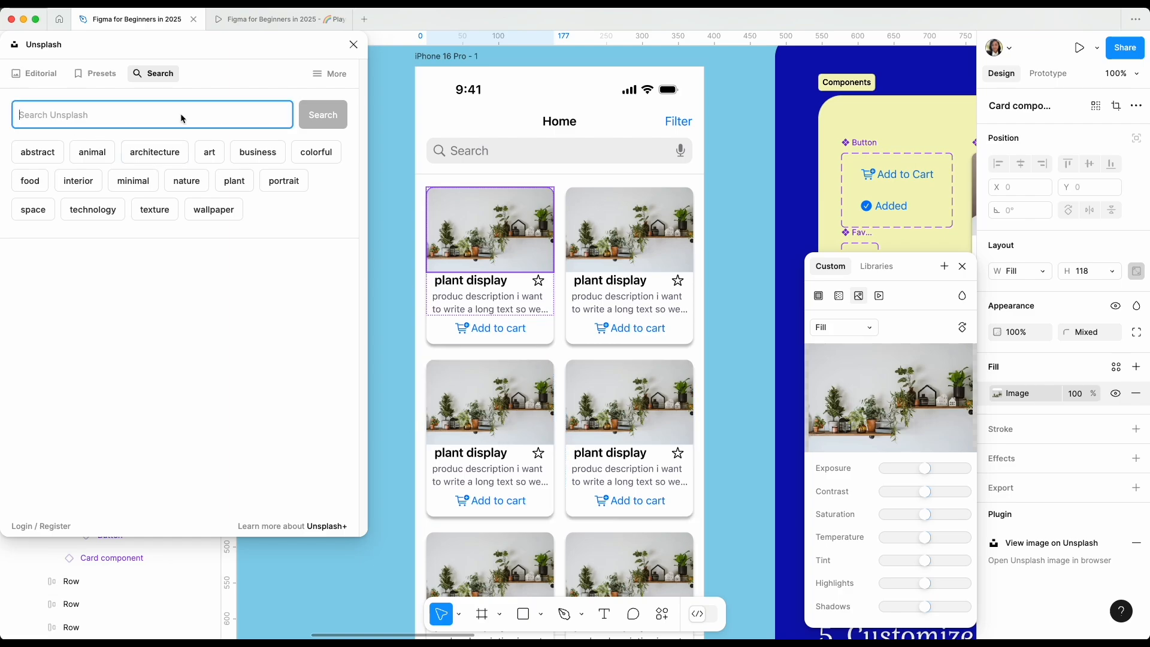
pyautogui.write('plant')
pyautogui.press('Return')
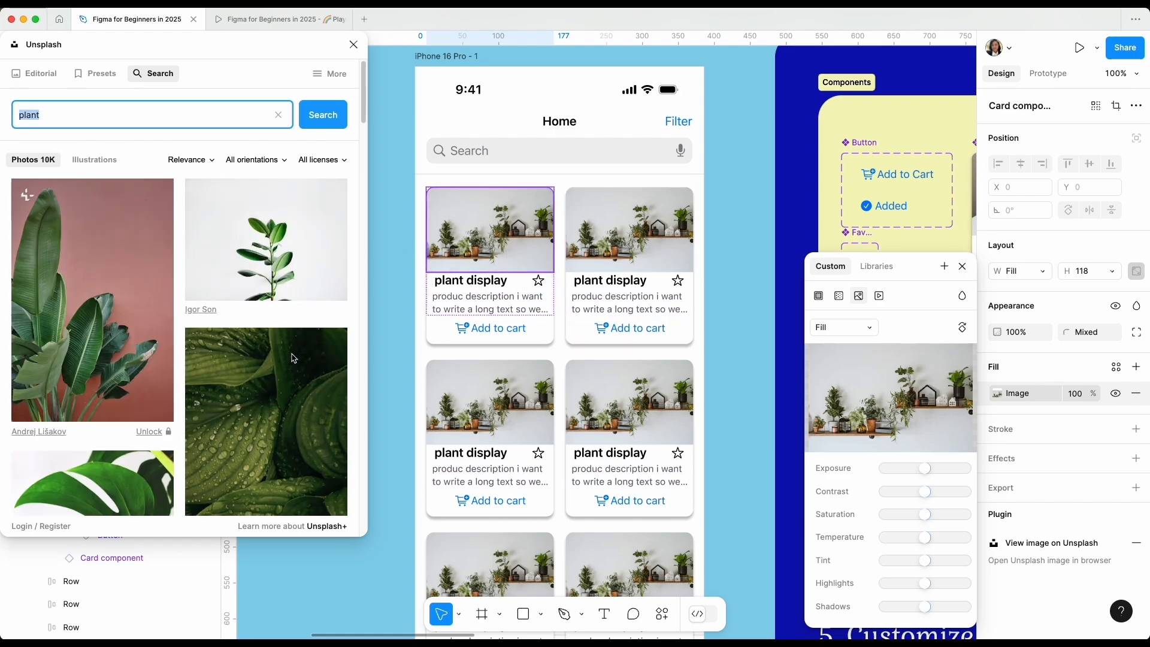
pyautogui.click(284, 386)
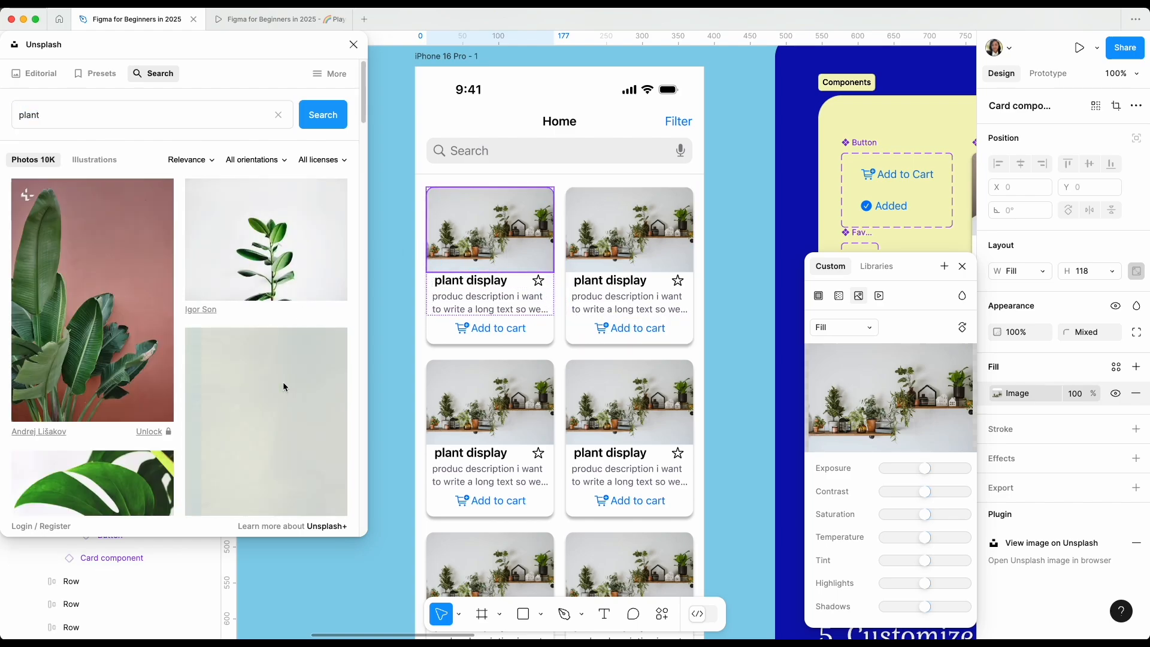
pyautogui.scroll(-4, 284, 386)
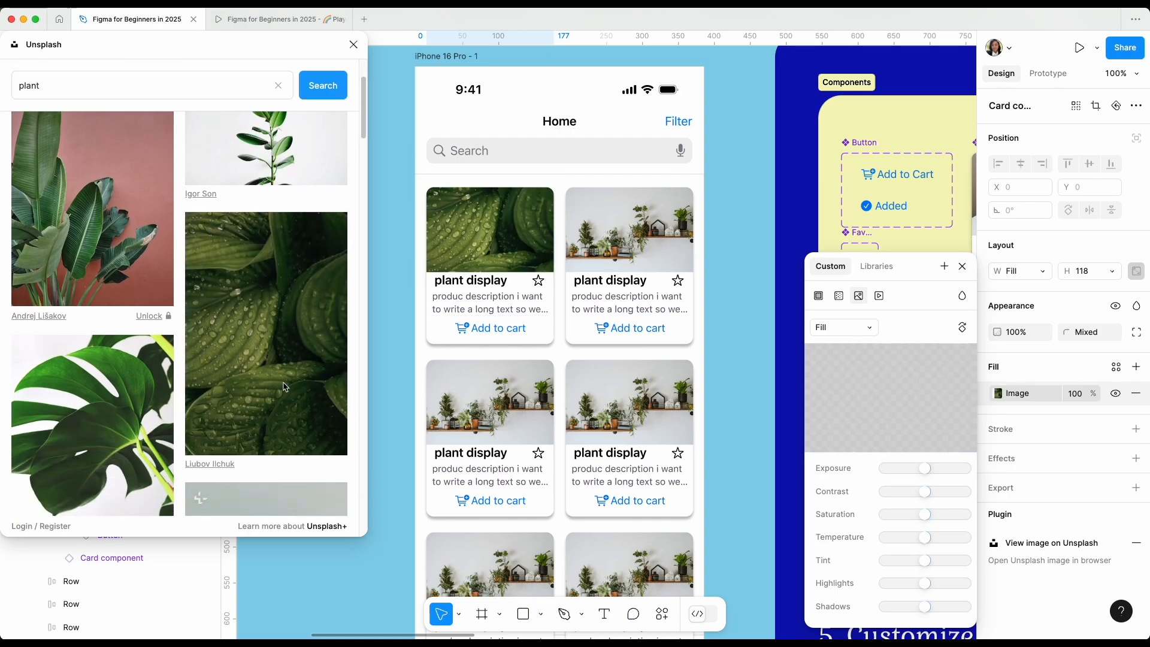
# Fill the image of the second row's left card with the Unsplash photo of bright green fan-shaped leaves.
pyautogui.click(476, 383)
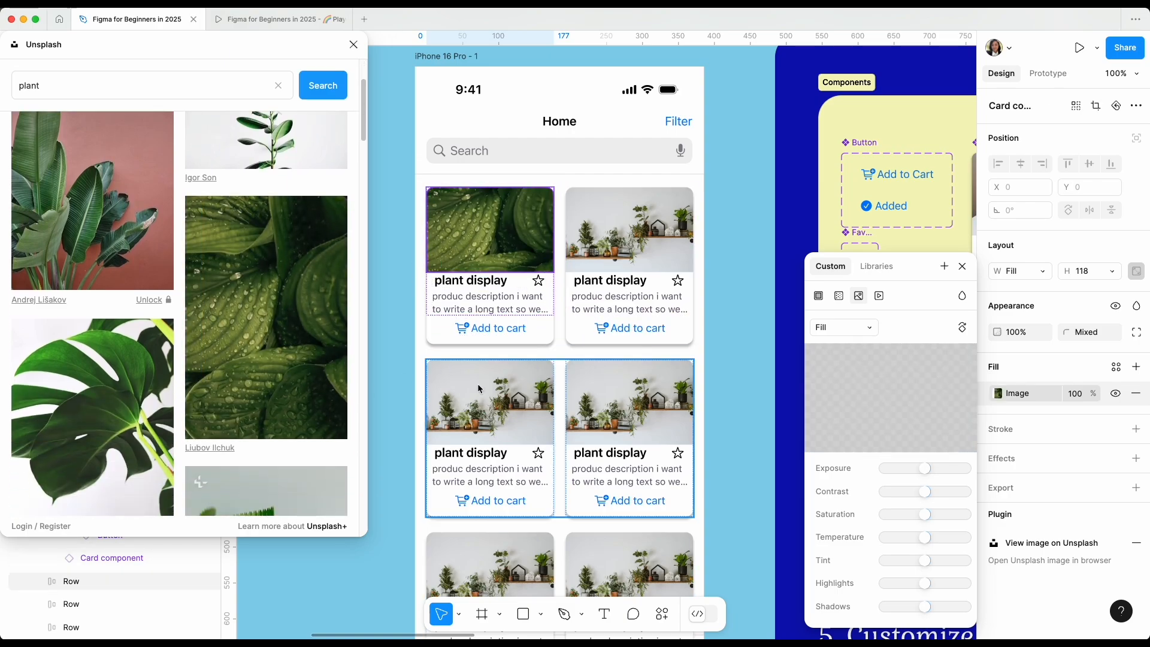
pyautogui.scroll(-3, 477, 383)
pyautogui.doubleClick(488, 285)
pyautogui.doubleClick(488, 286)
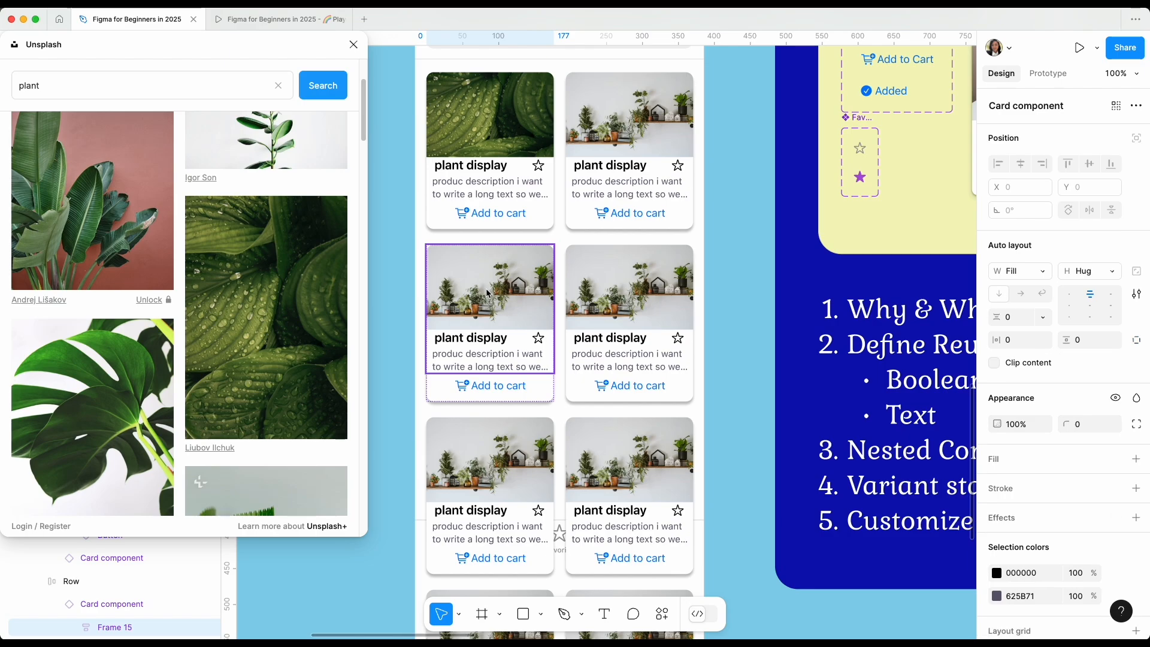
pyautogui.doubleClick(487, 287)
pyautogui.scroll(-5, 264, 317)
pyautogui.click(264, 335)
# Fill the image of the second row's right card with the Unsplash photo of dark red leaves.
pyautogui.doubleClick(620, 280)
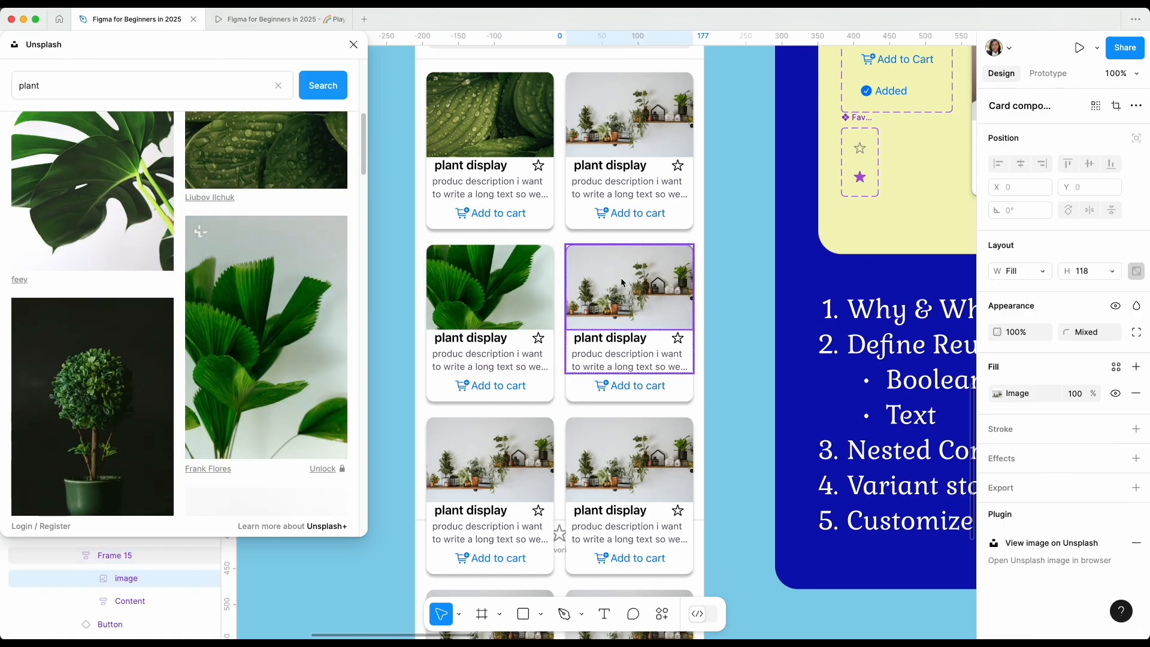
pyautogui.scroll(-5, 272, 425)
pyautogui.scroll(-8, 282, 431)
pyautogui.click(289, 258)
# Fill the image of the third row's left card with the Unsplash photo of small potted succulents and cacti.
pyautogui.doubleClick(488, 449)
pyautogui.doubleClick(489, 449)
pyautogui.scroll(-2, 313, 396)
pyautogui.click(312, 394)
# Fill the image of the third row's right card with an Unsplash photo of a broad-leaved green plant on a pale background.
pyautogui.doubleClick(620, 455)
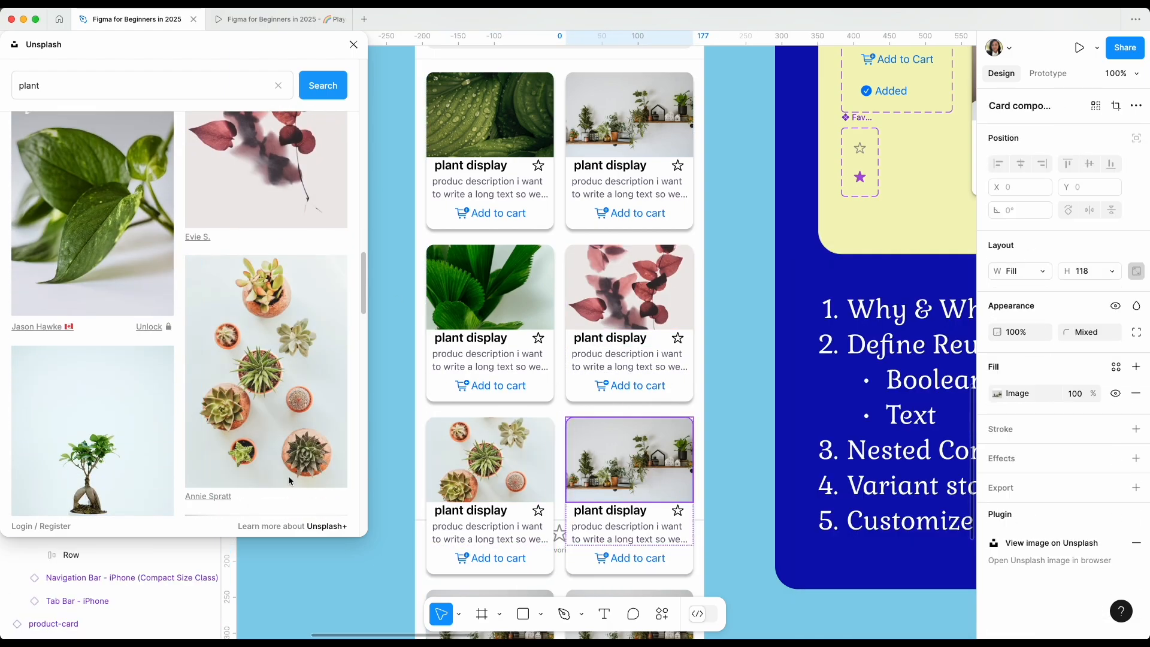
pyautogui.scroll(-8, 271, 354)
pyautogui.click(269, 354)
pyautogui.scroll(-3, 497, 419)
# Fill the image of the fourth row's left card with the Unsplash photo of a cactus against a pink background.
pyautogui.click(497, 436)
pyautogui.doubleClick(496, 437)
pyautogui.doubleClick(495, 436)
pyautogui.scroll(-2, 293, 431)
pyautogui.scroll(-5, 293, 431)
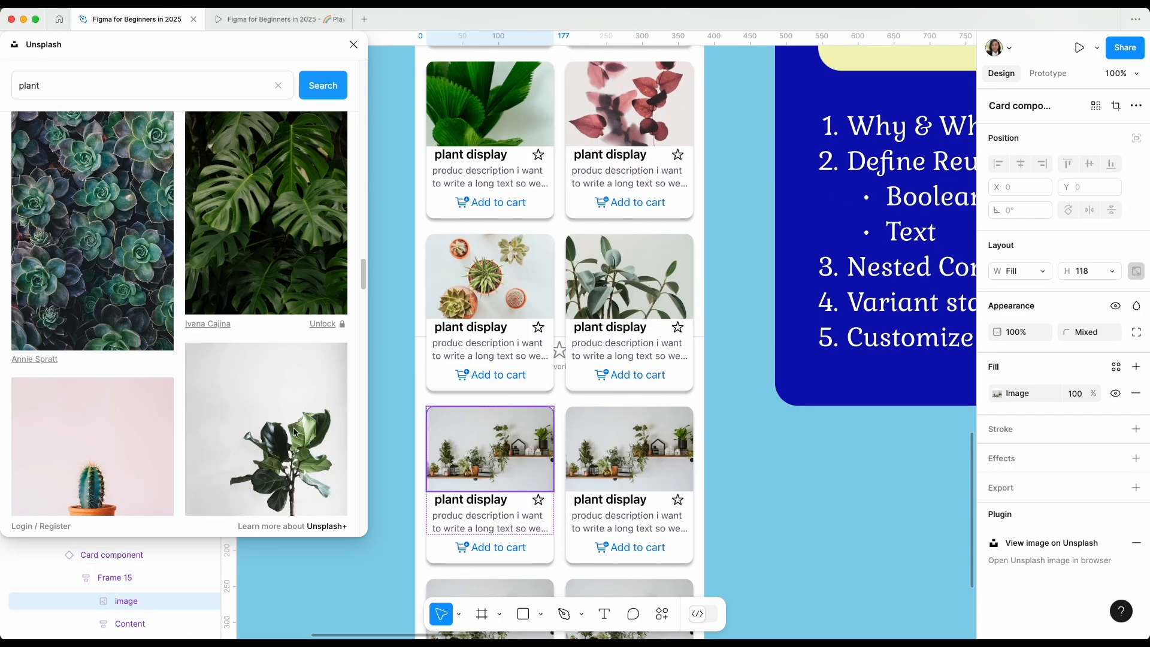
pyautogui.click(90, 446)
# Fill the image of the fourth row's right card with the Unsplash photo of a blue door framed by climbing plants.
pyautogui.doubleClick(653, 460)
pyautogui.scroll(-6, 269, 359)
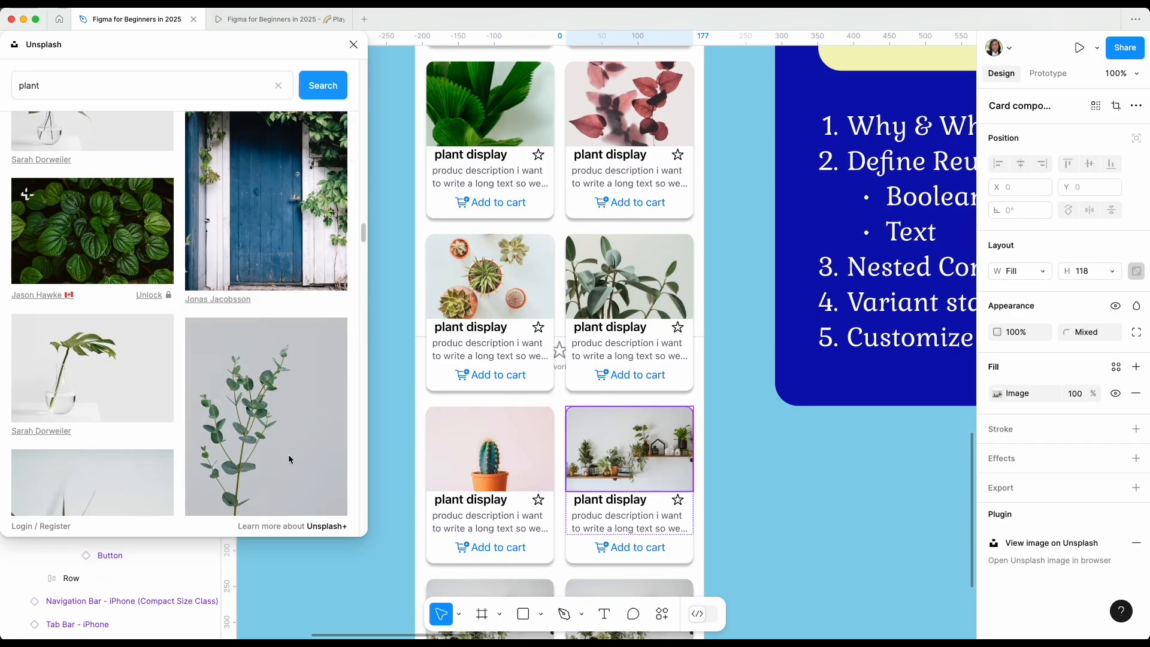
pyautogui.scroll(2, 288, 389)
pyautogui.click(294, 407)
# Fill the image of the fifth row's left card with the Unsplash photo of dense dark green leaves.
pyautogui.scroll(-3, 449, 508)
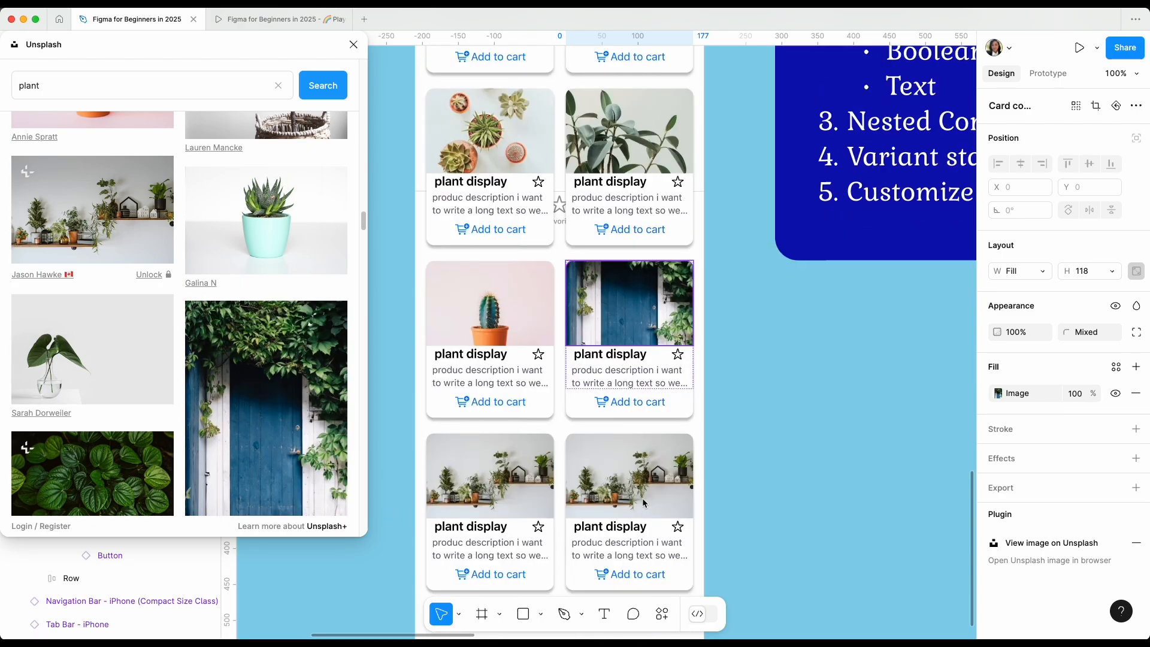
pyautogui.doubleClick(465, 503)
pyautogui.doubleClick(466, 503)
pyautogui.doubleClick(466, 503)
pyautogui.scroll(-6, 189, 355)
pyautogui.scroll(5, 186, 354)
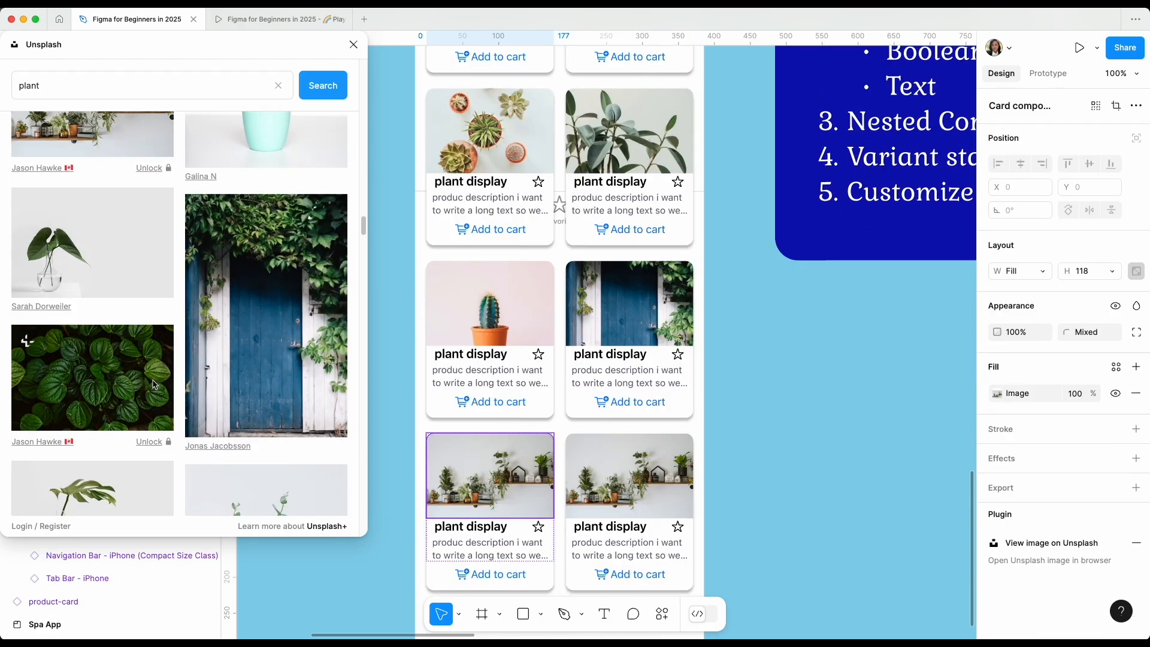
pyautogui.click(90, 377)
# Fill the image of the first row's right card with the Unsplash photo of pink dahlia flowers.
pyautogui.doubleClick(687, 495)
pyautogui.scroll(-10, 205, 405)
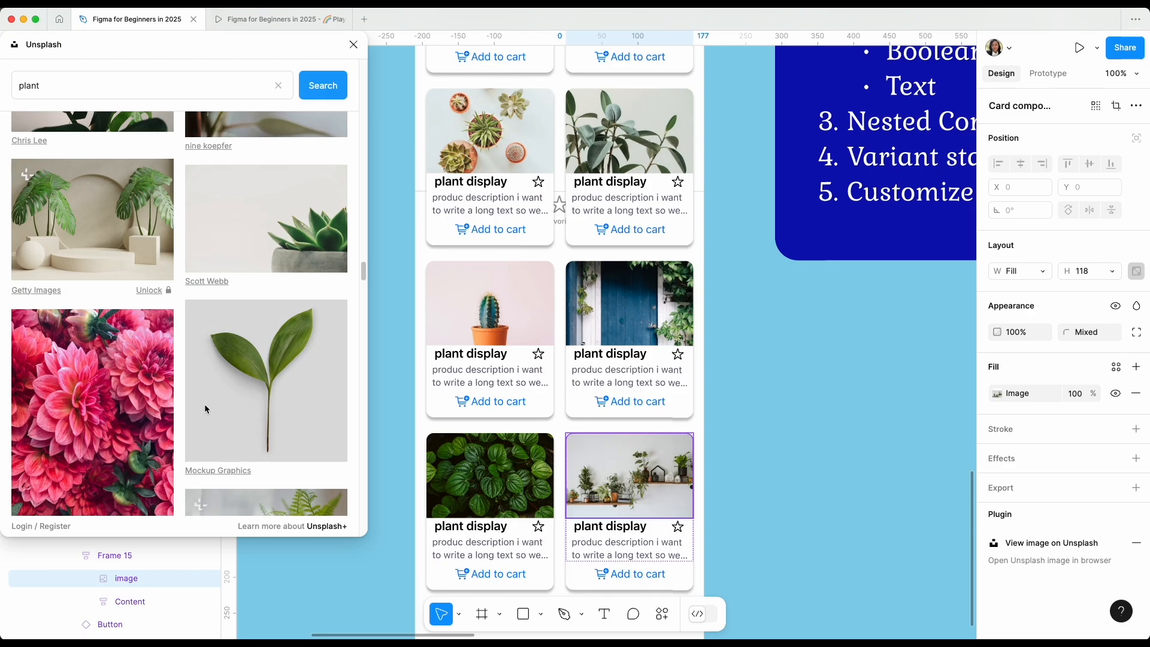
pyautogui.scroll(6, 736, 282)
pyautogui.doubleClick(685, 150)
pyautogui.doubleClick(685, 149)
pyautogui.click(144, 405)
pyautogui.scroll(-2, 562, 374)
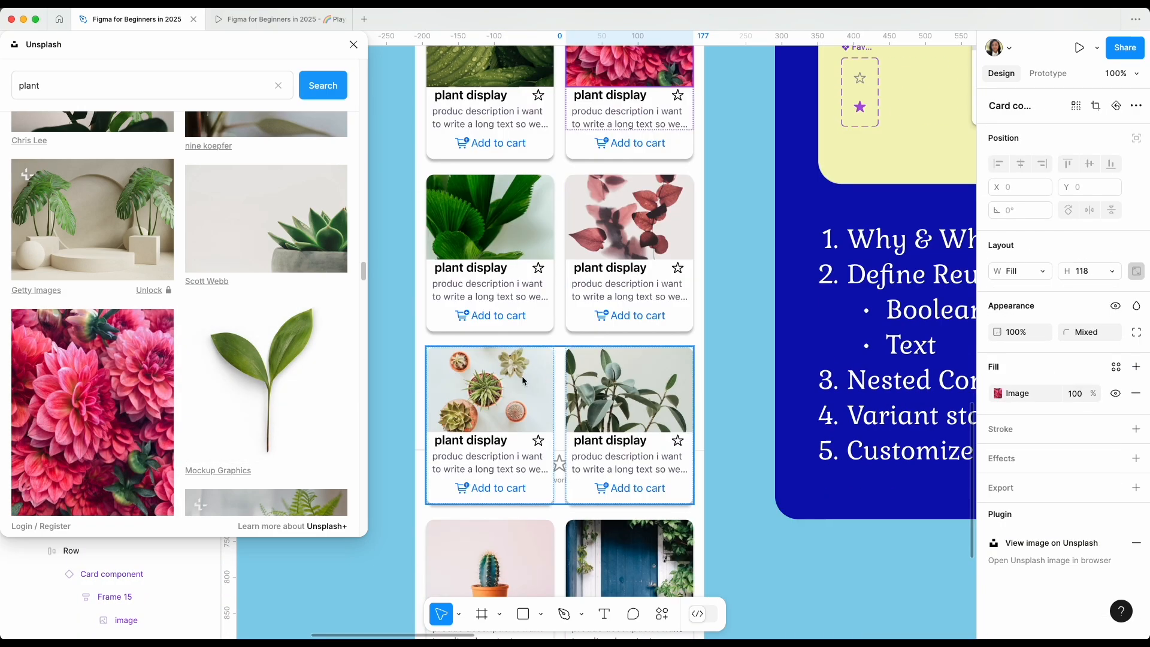
# Deselect the card image and close the Unsplash plugin.
pyautogui.click(719, 364)
pyautogui.click(354, 44)
pyautogui.scroll(3, 406, 155)
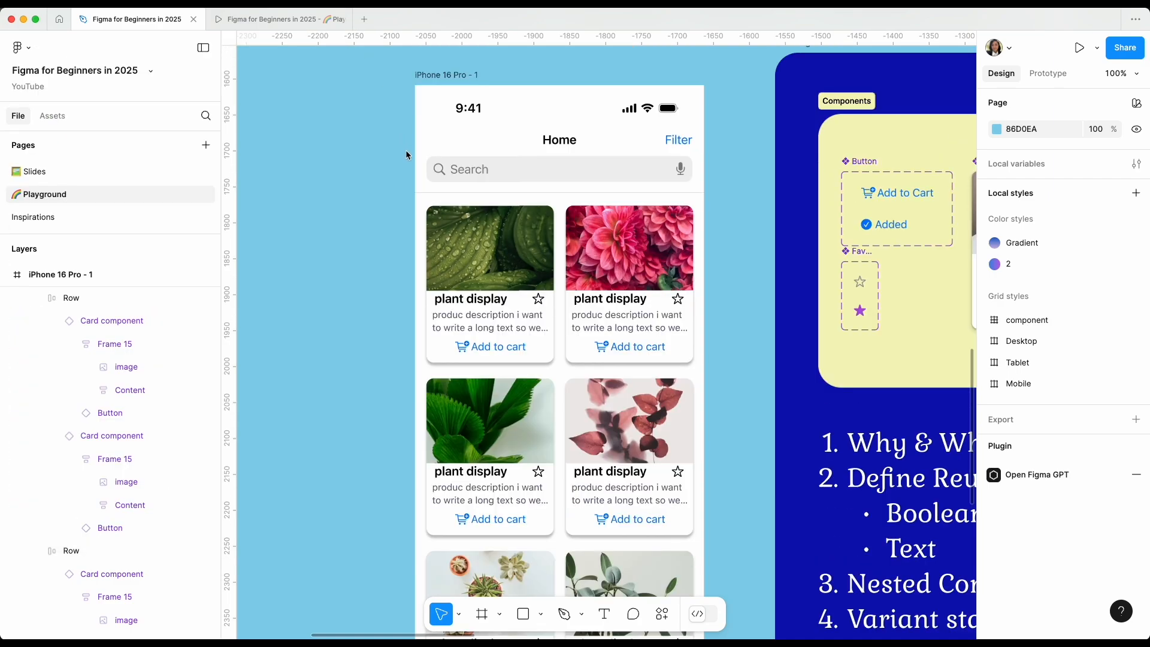
pyautogui.scroll(-1, 349, 243)
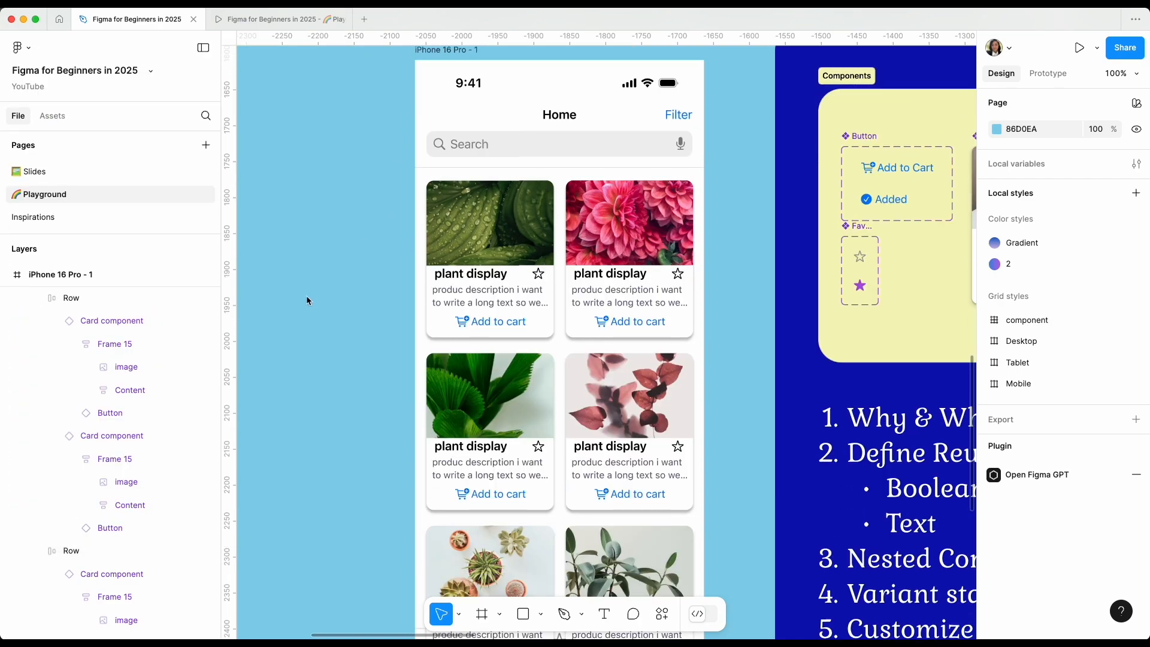
pyautogui.press('super+equal')
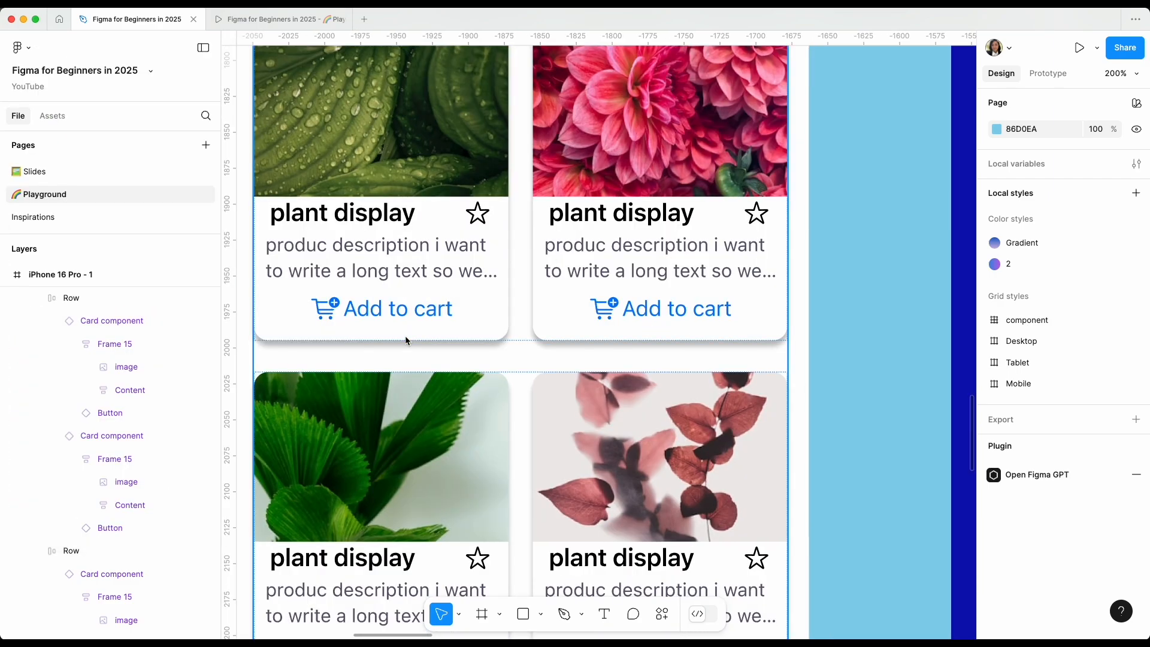
pyautogui.hscroll(-2, 405, 340)
pyautogui.scroll(1, 406, 340)
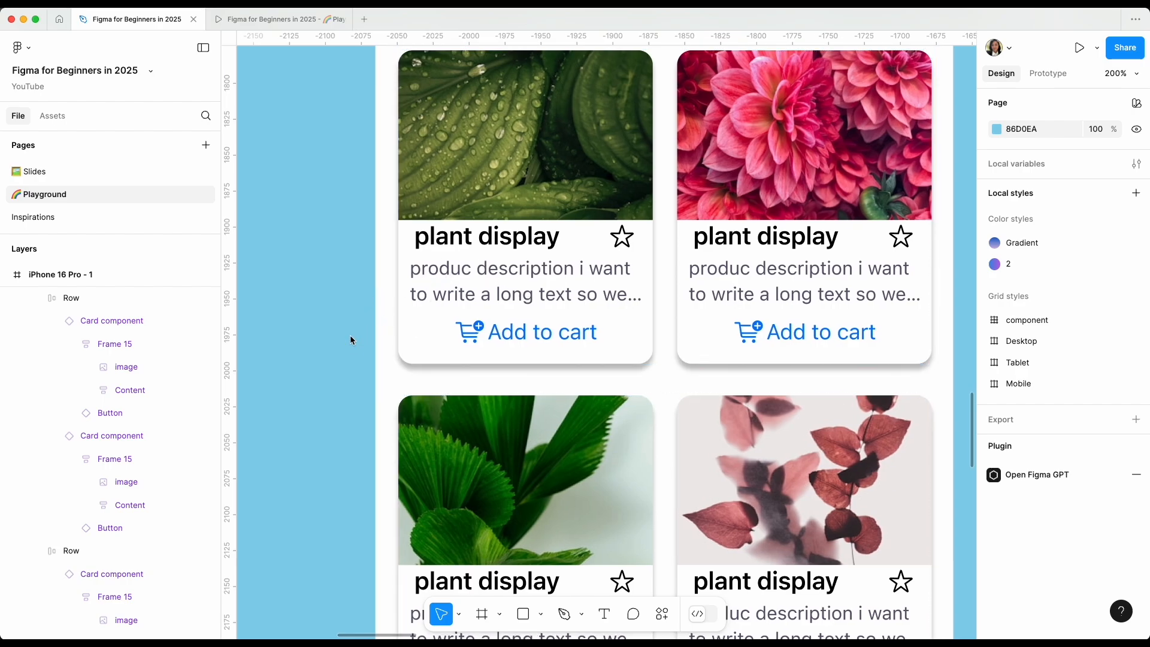
pyautogui.press('super+minus')
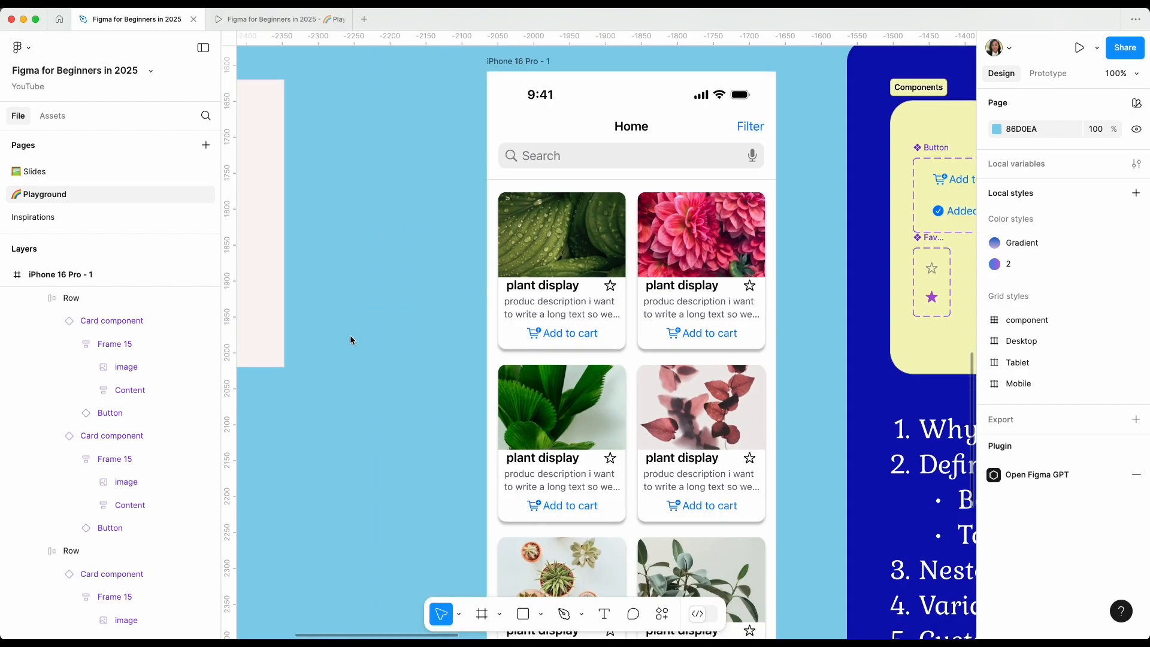
pyautogui.hscroll(2, 350, 336)
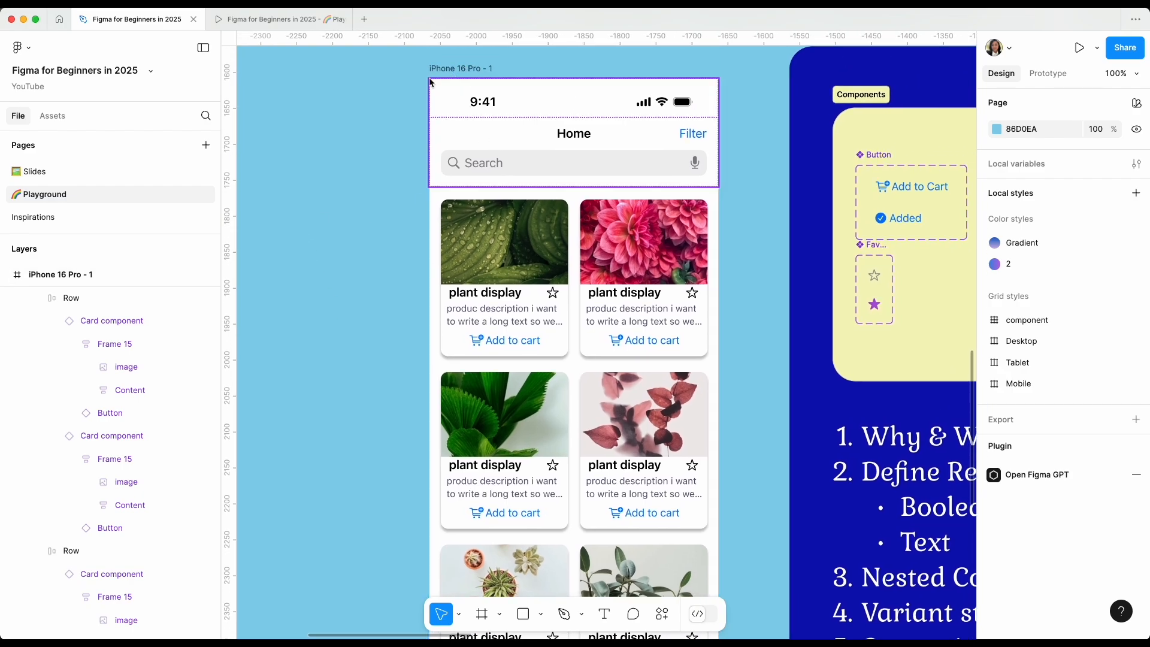
# Check the screen in the prototype preview and set the iPhone 16 Pro - 1 frame's fill to light blue D6E4FA.
pyautogui.click(305, 19)
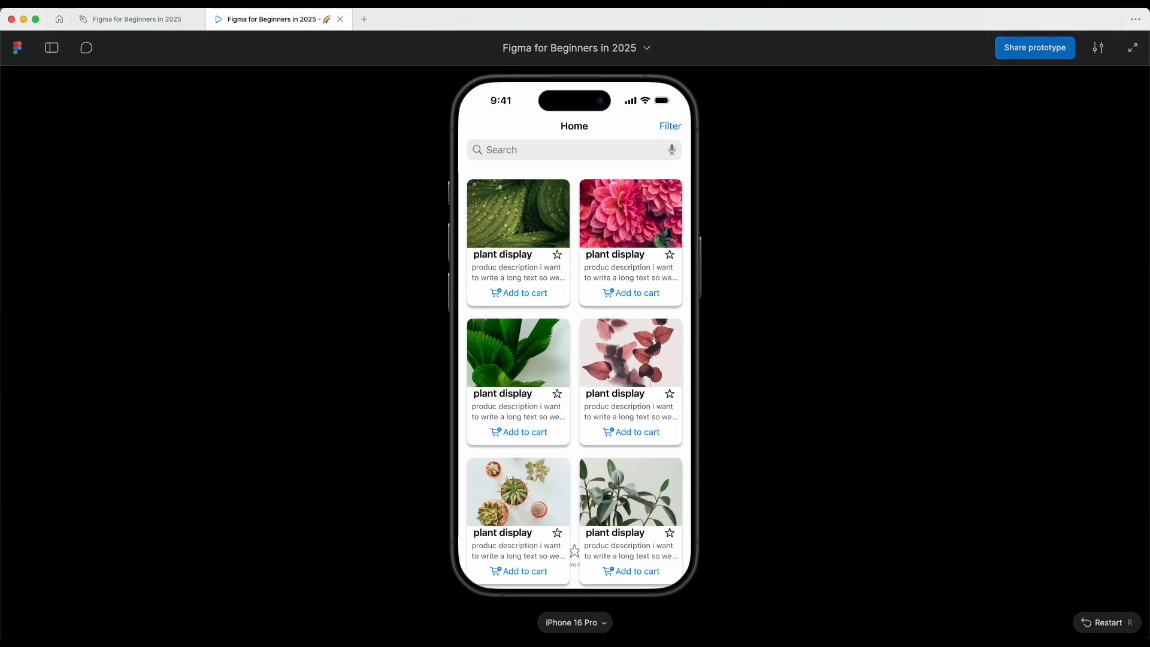
pyautogui.click(136, 25)
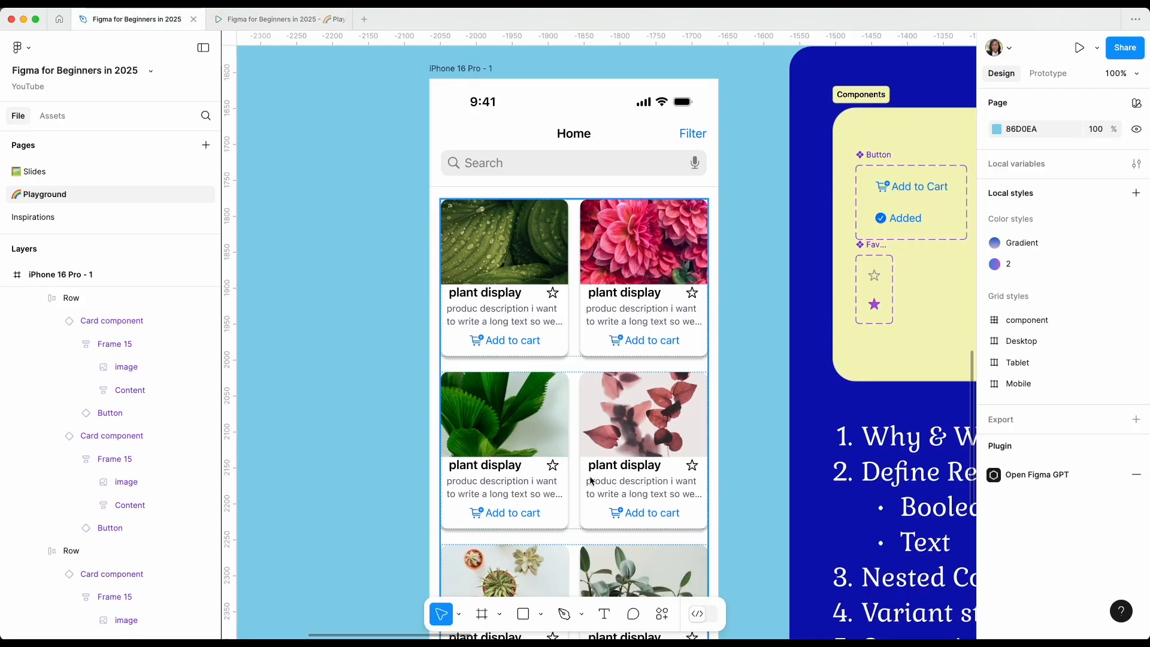
pyautogui.click(471, 70)
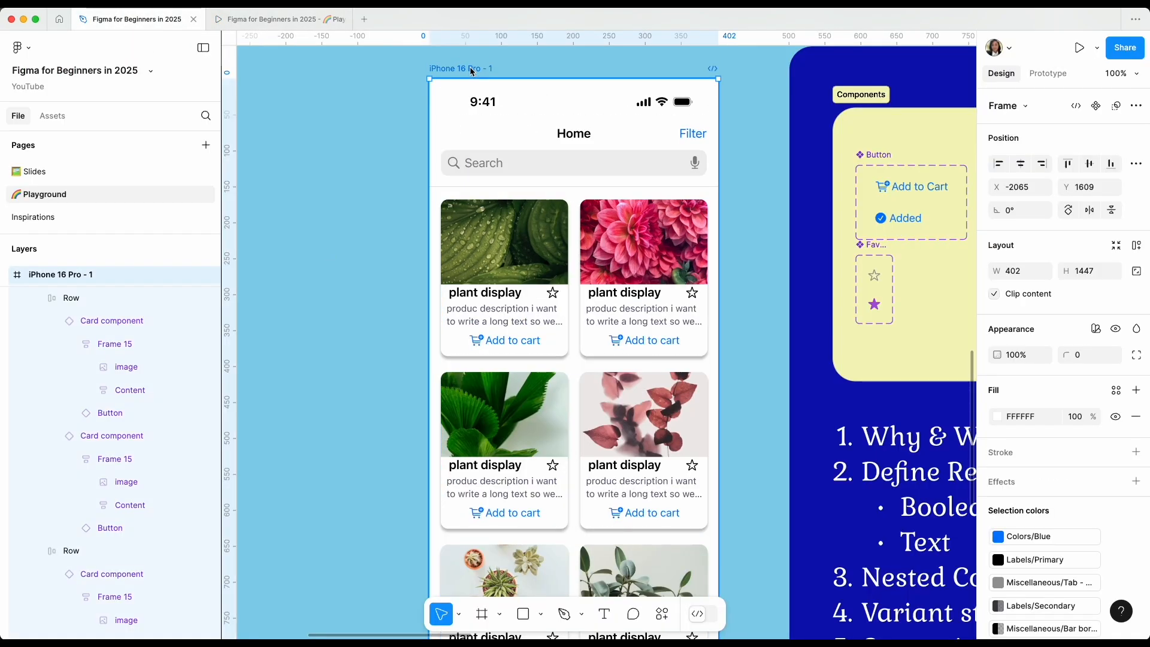
pyautogui.click(996, 417)
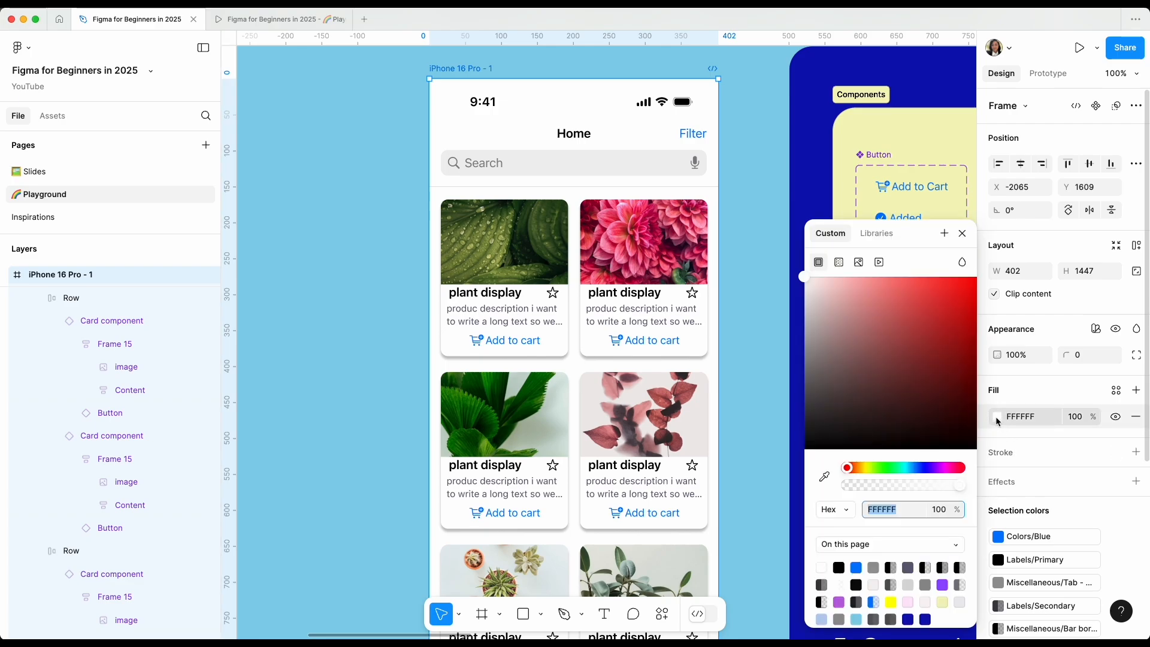
pyautogui.click(960, 603)
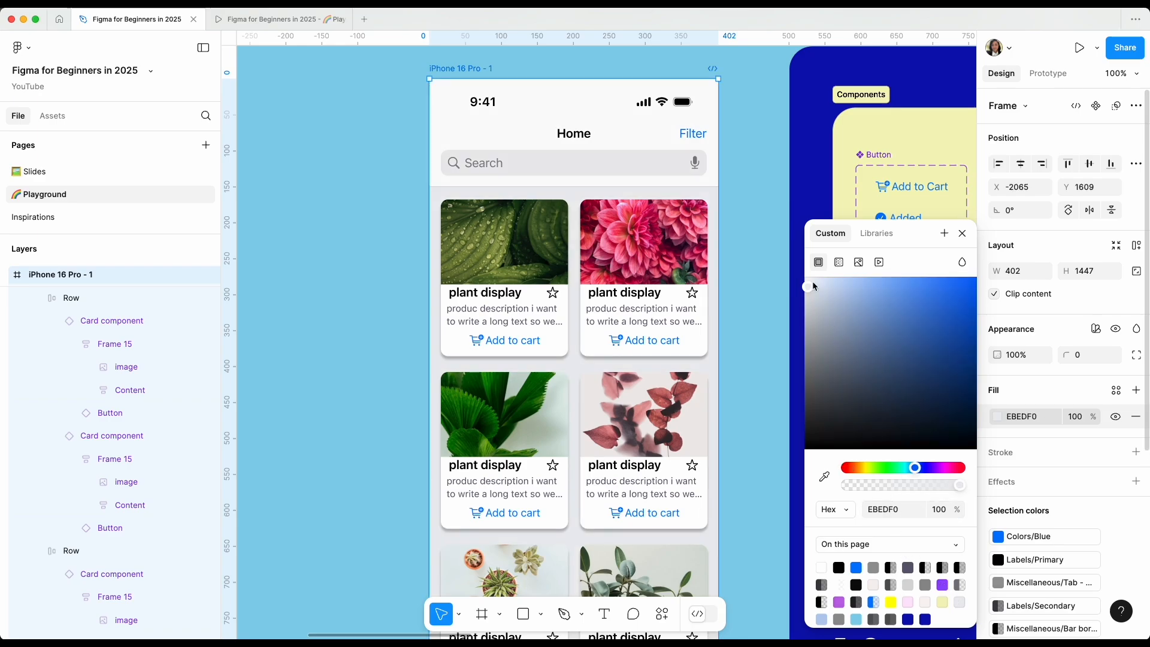
pyautogui.moveTo(810, 289); pyautogui.dragTo(830, 289)
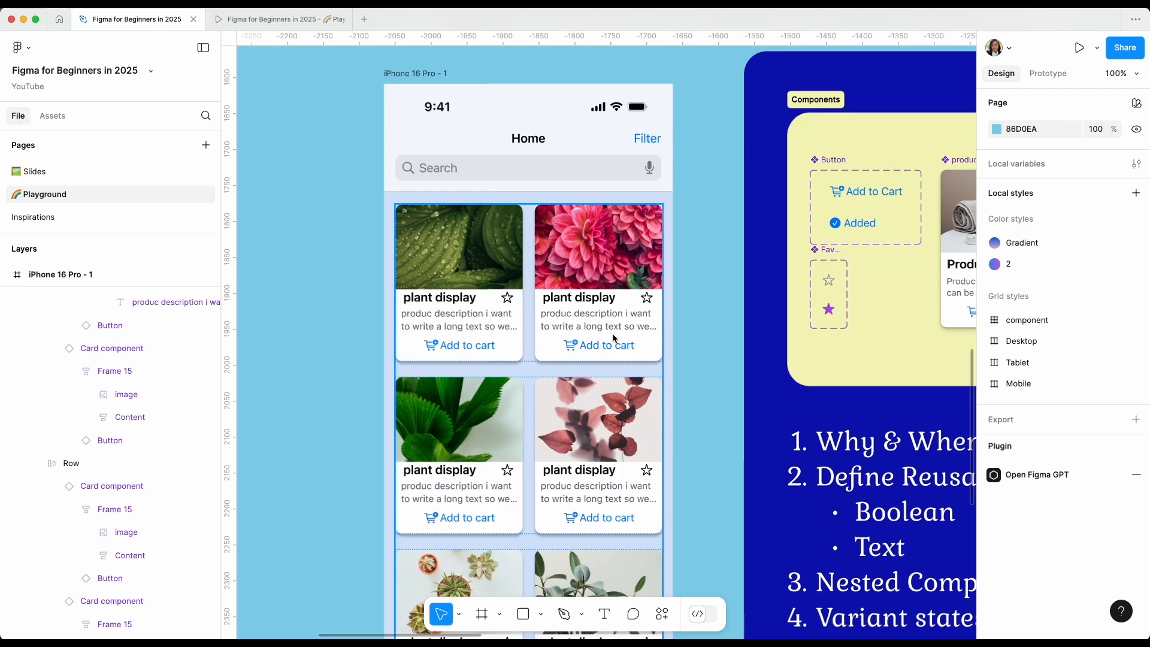
pyautogui.click(662, 614)
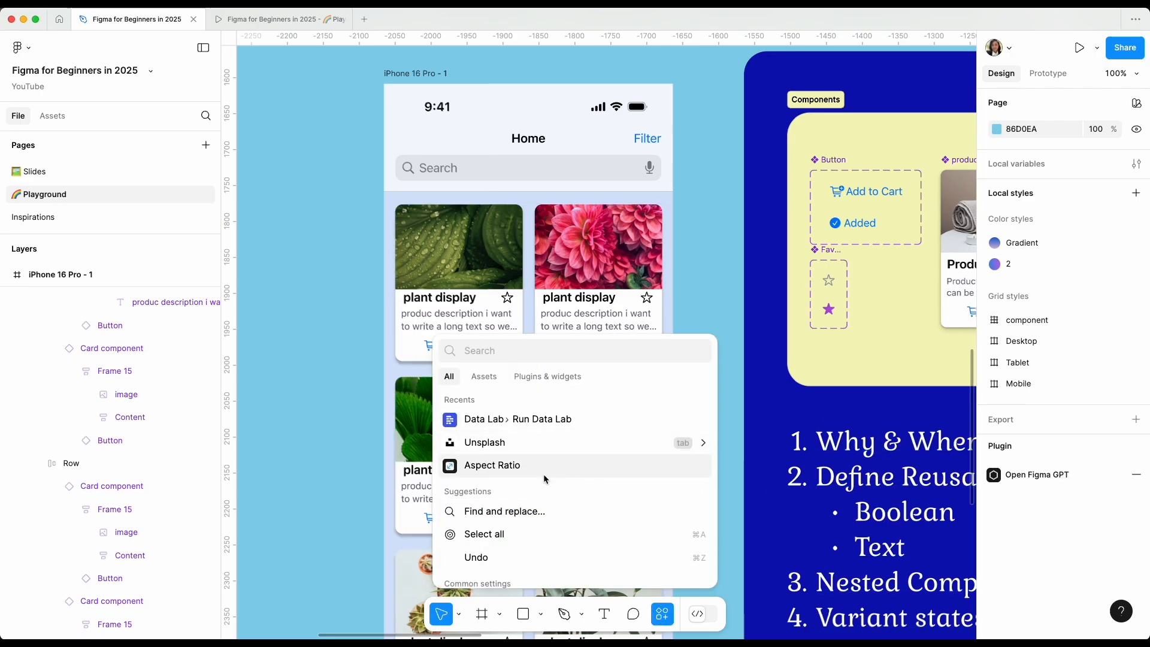
pyautogui.click(512, 421)
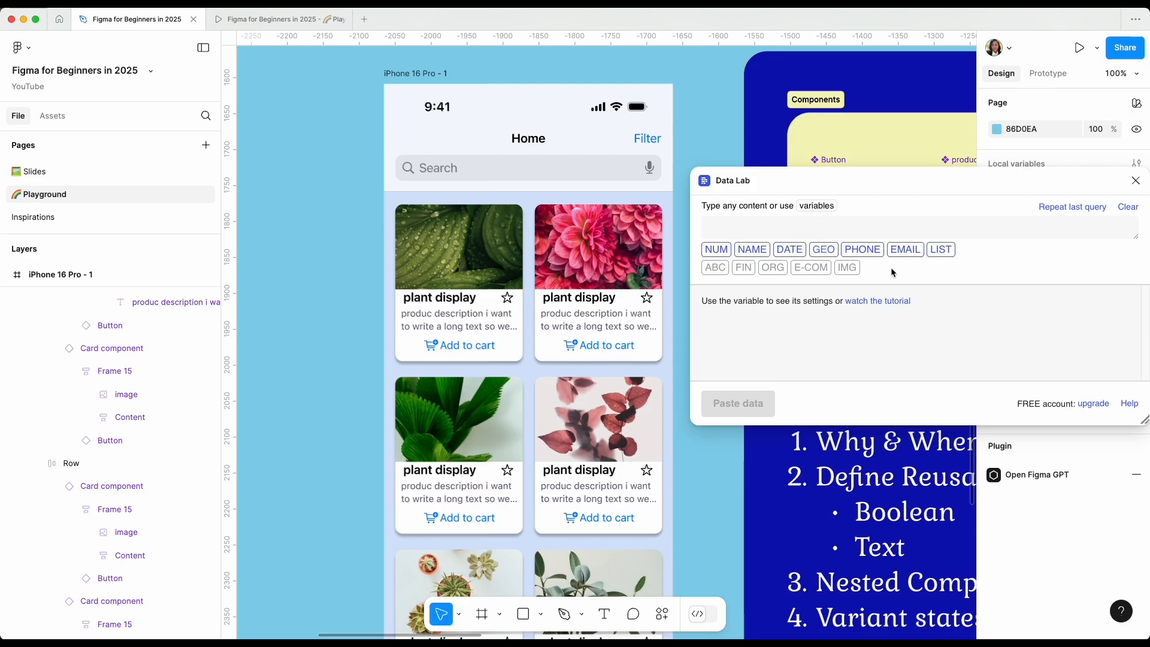
pyautogui.click(1137, 181)
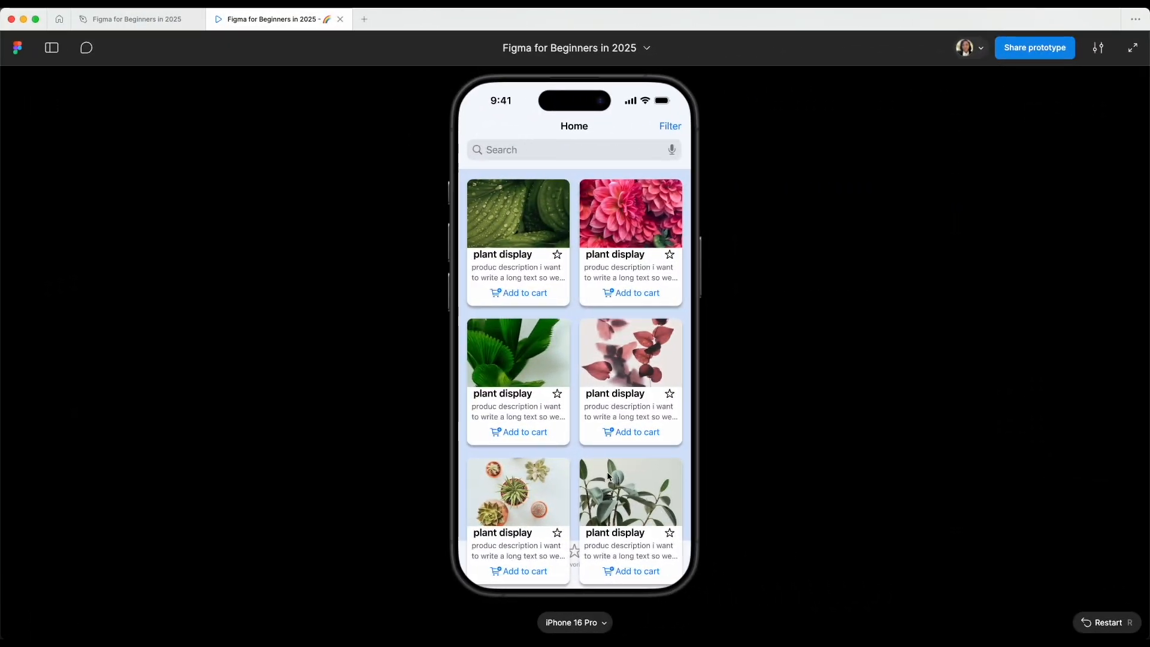
# Bring the iPhone tab bar to the front so it sits above the card list.
pyautogui.scroll(-6, 608, 476)
pyautogui.scroll(6, 599, 455)
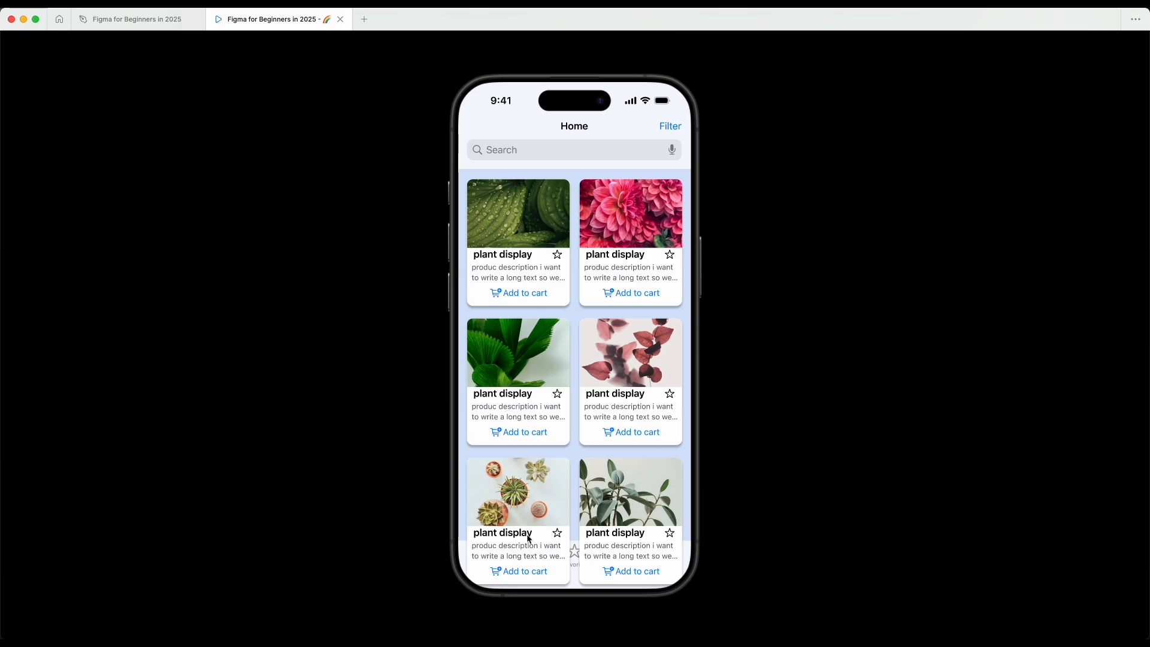
pyautogui.click(126, 19)
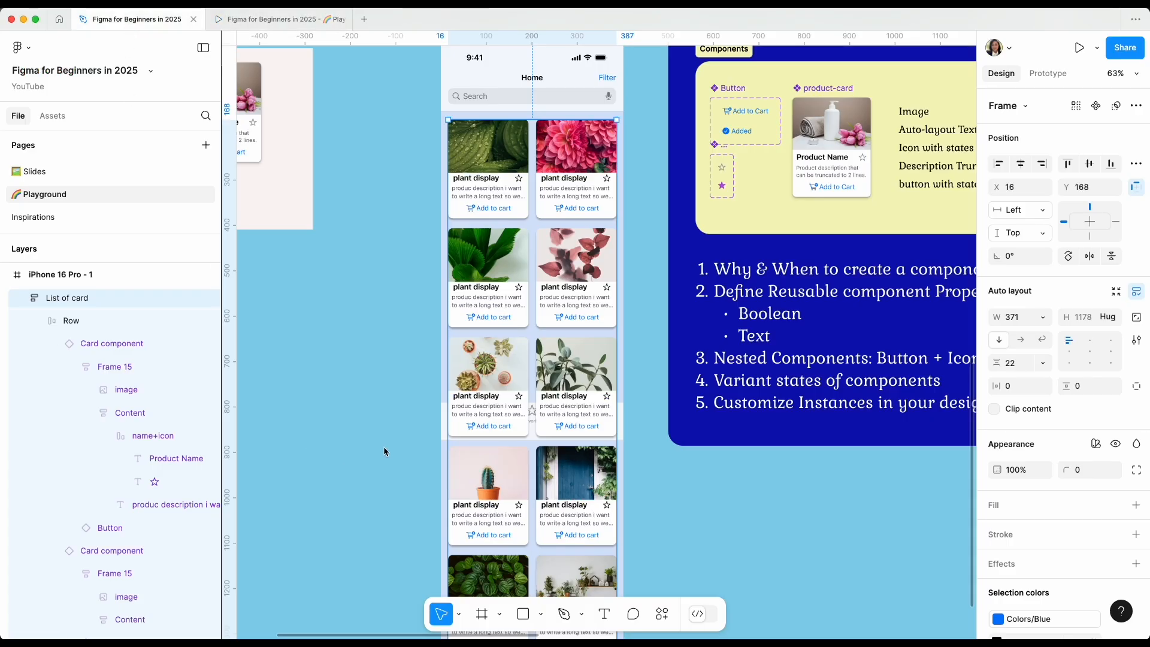
pyautogui.click(442, 428)
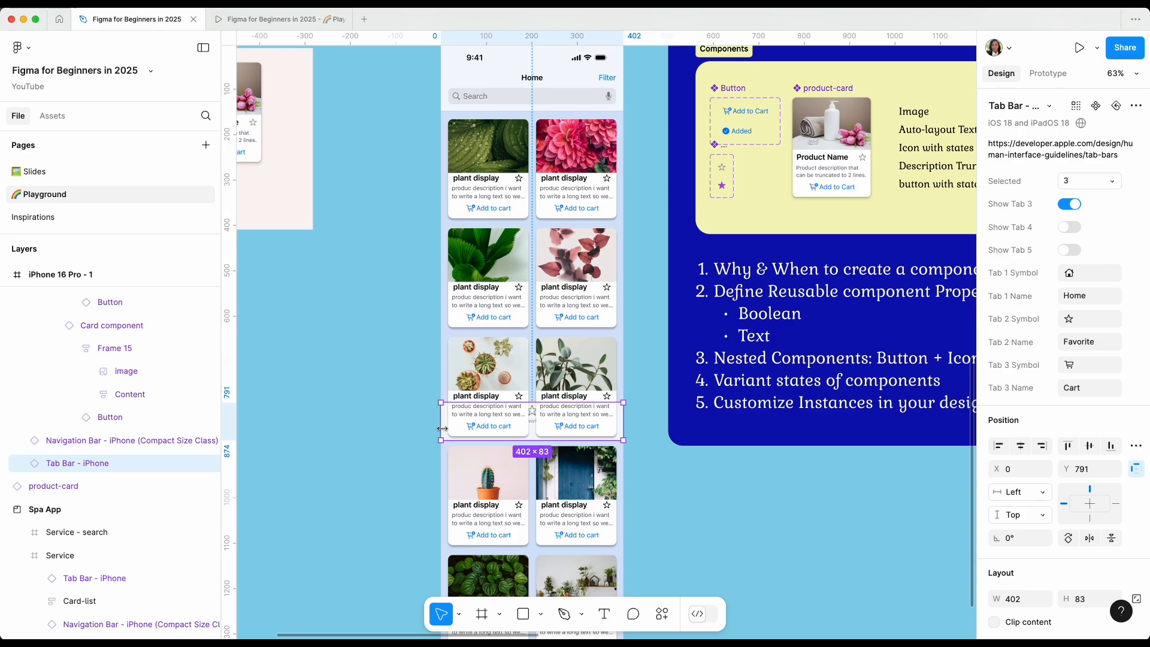
pyautogui.rightClick(443, 429)
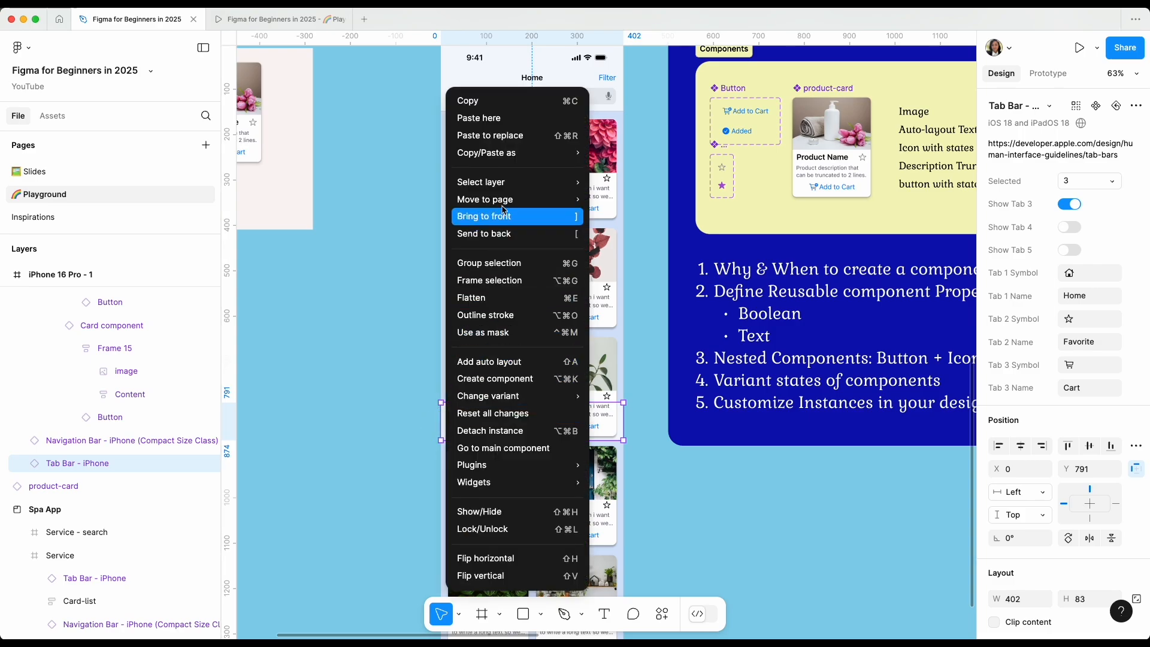
pyautogui.click(566, 219)
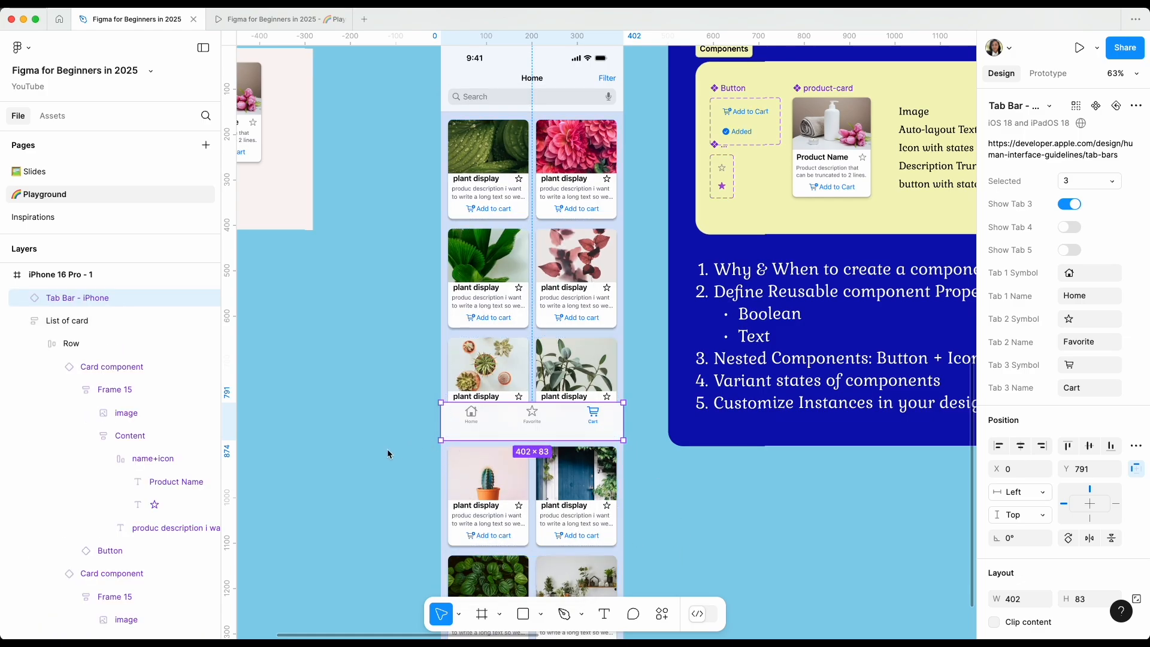
# Shorten the List of card frame to a height of 706, ending at the tab bar's lower edge.
pyautogui.hotkey('shift', '0')
pyautogui.scroll(3, 388, 453)
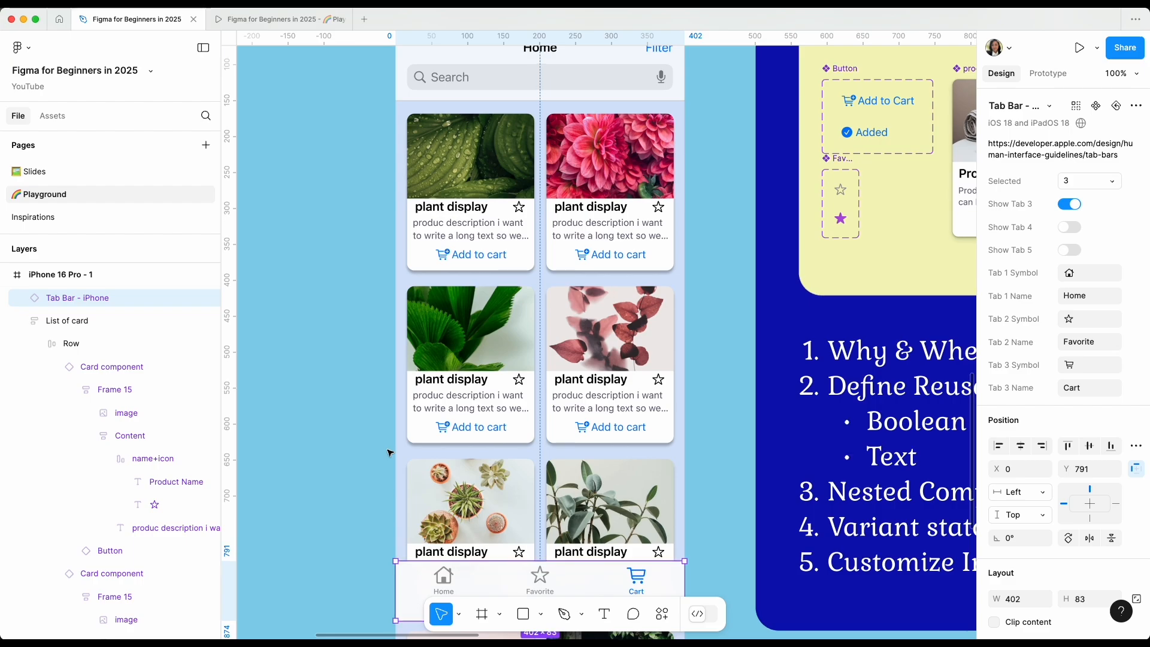
pyautogui.scroll(-5, 388, 453)
pyautogui.click(485, 367)
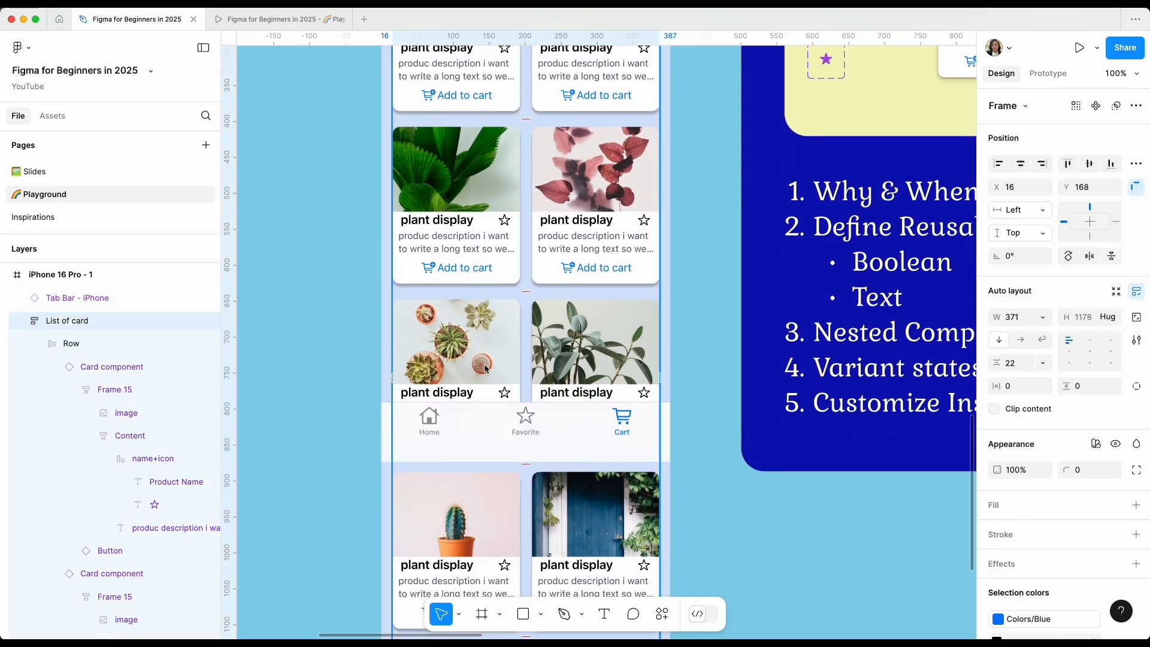
pyautogui.scroll(-7, 443, 578)
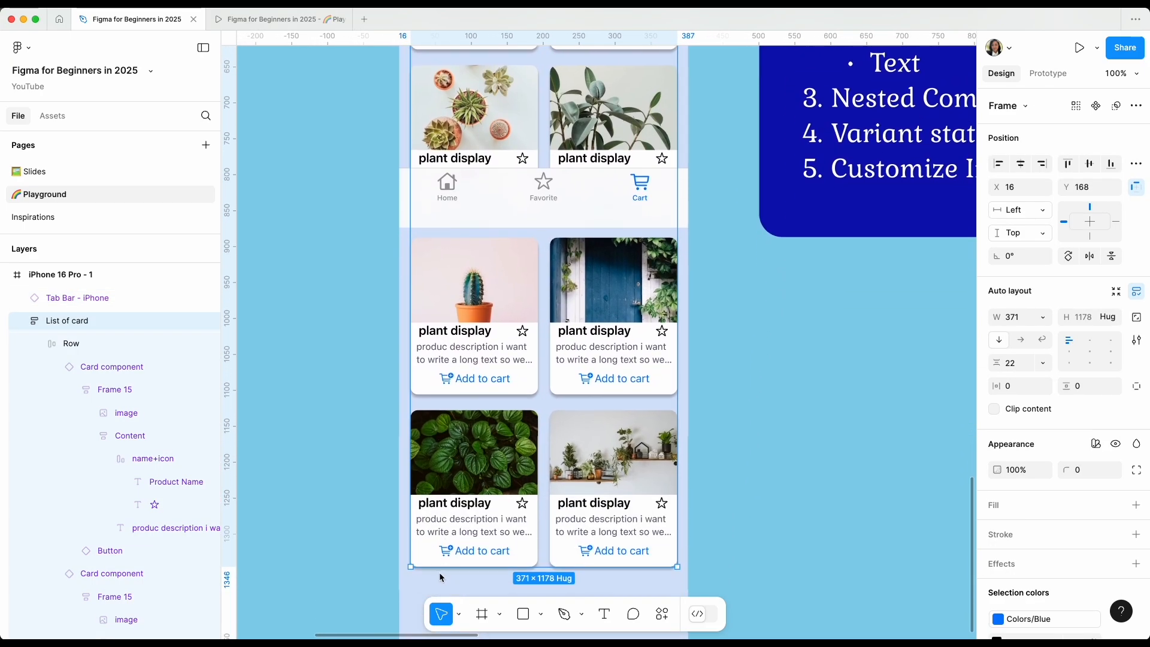
pyautogui.click(452, 570)
pyautogui.moveTo(540, 567); pyautogui.dragTo(537, 225)
pyautogui.scroll(5, 598, 335)
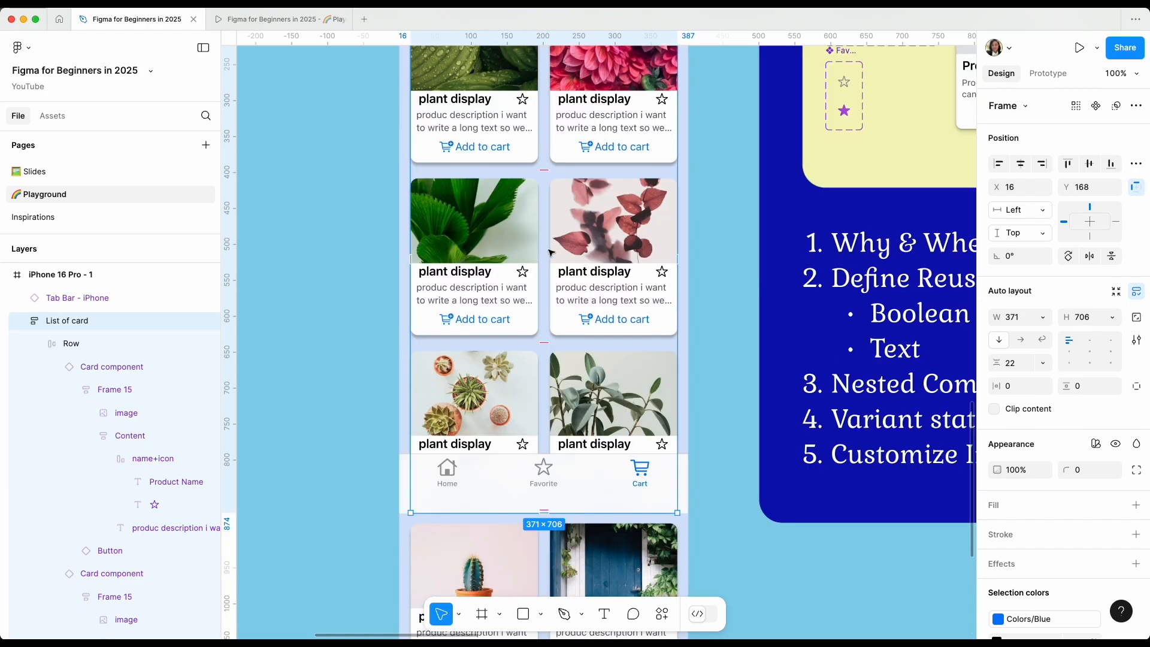
# Shorten the iPhone 16 Pro - 1 frame to a height of 874, ending at the tab bar's lower edge.
pyautogui.scroll(-2, 643, 431)
pyautogui.scroll(7, 644, 431)
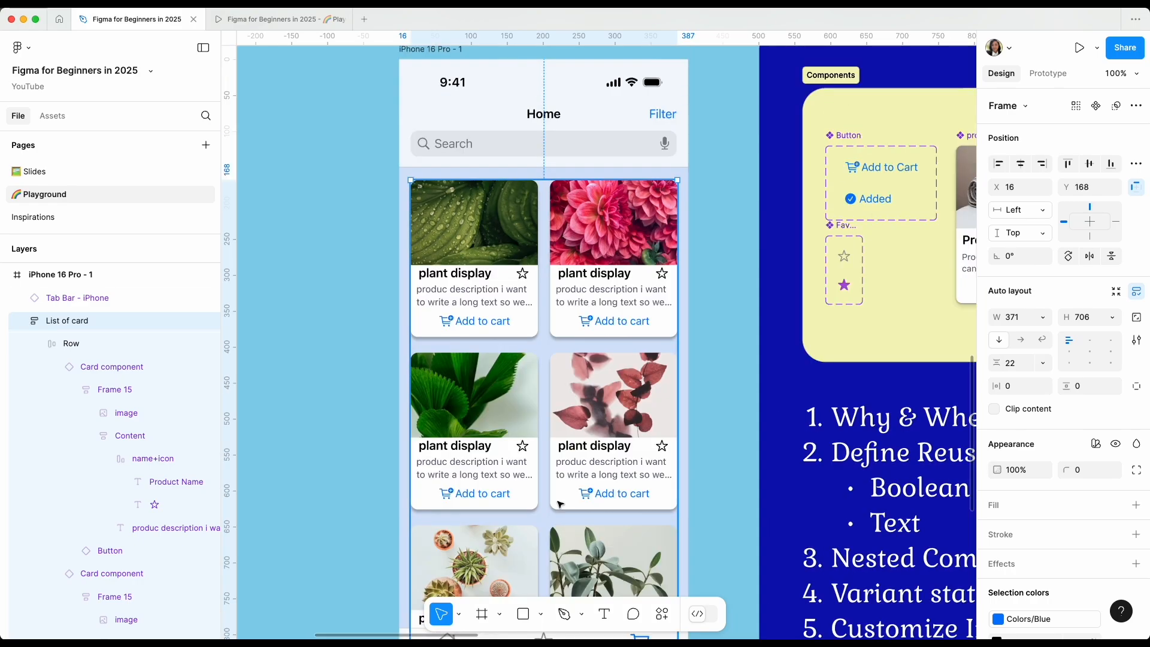
pyautogui.click(482, 244)
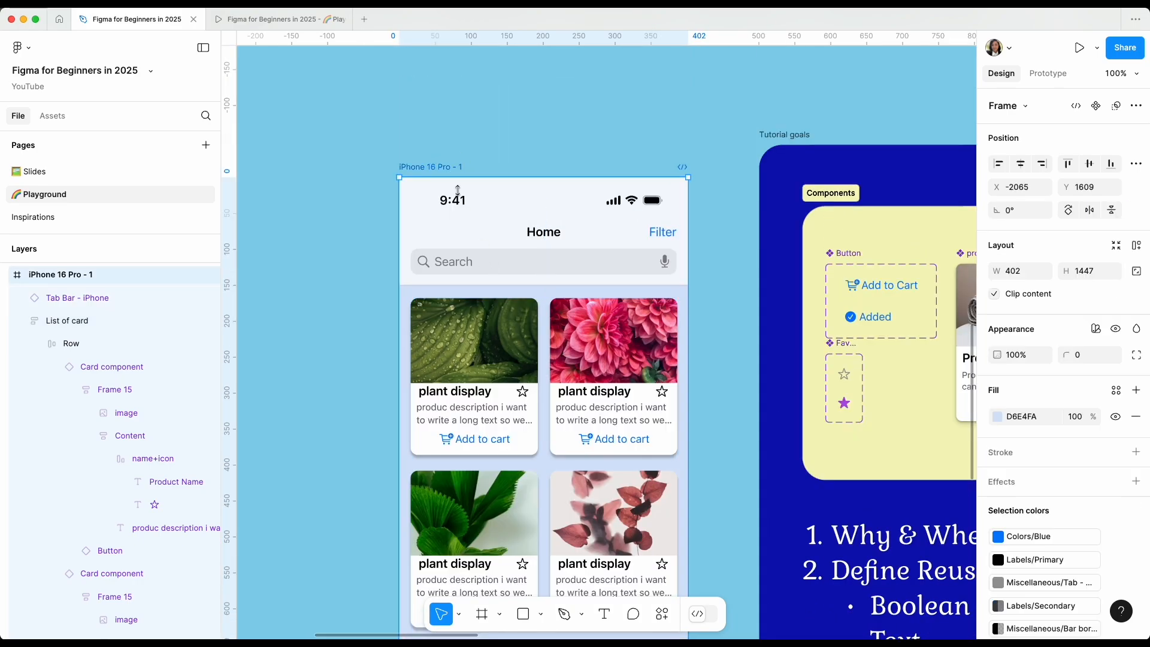
pyautogui.scroll(-5, 688, 479)
pyautogui.scroll(-6, 688, 480)
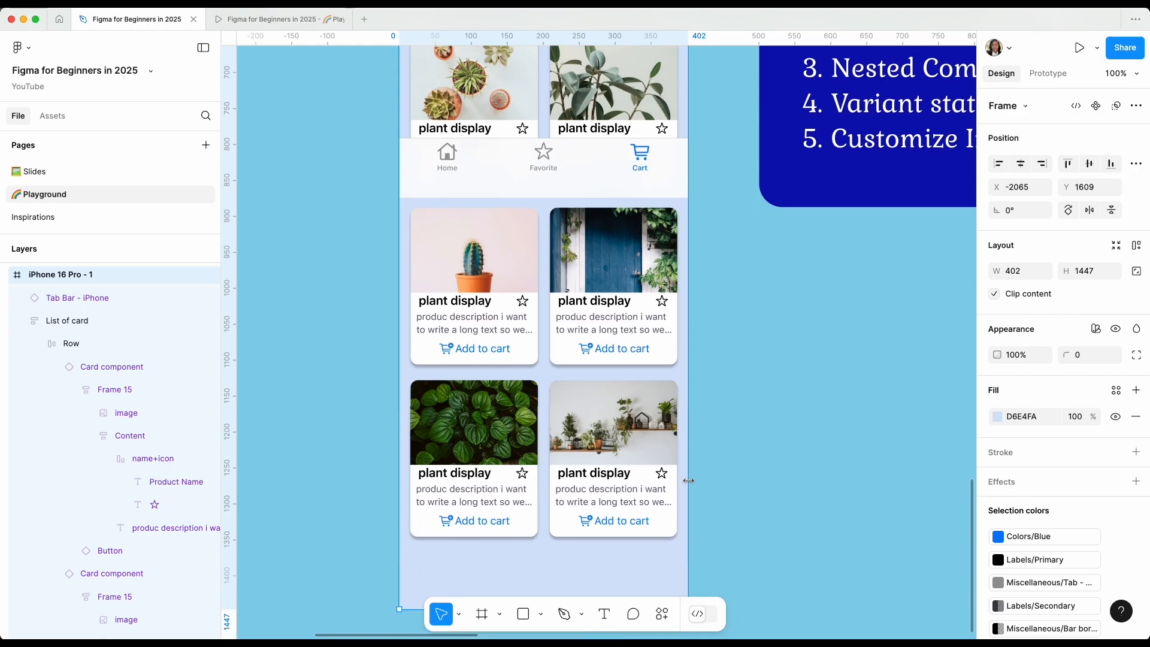
pyautogui.press('-')
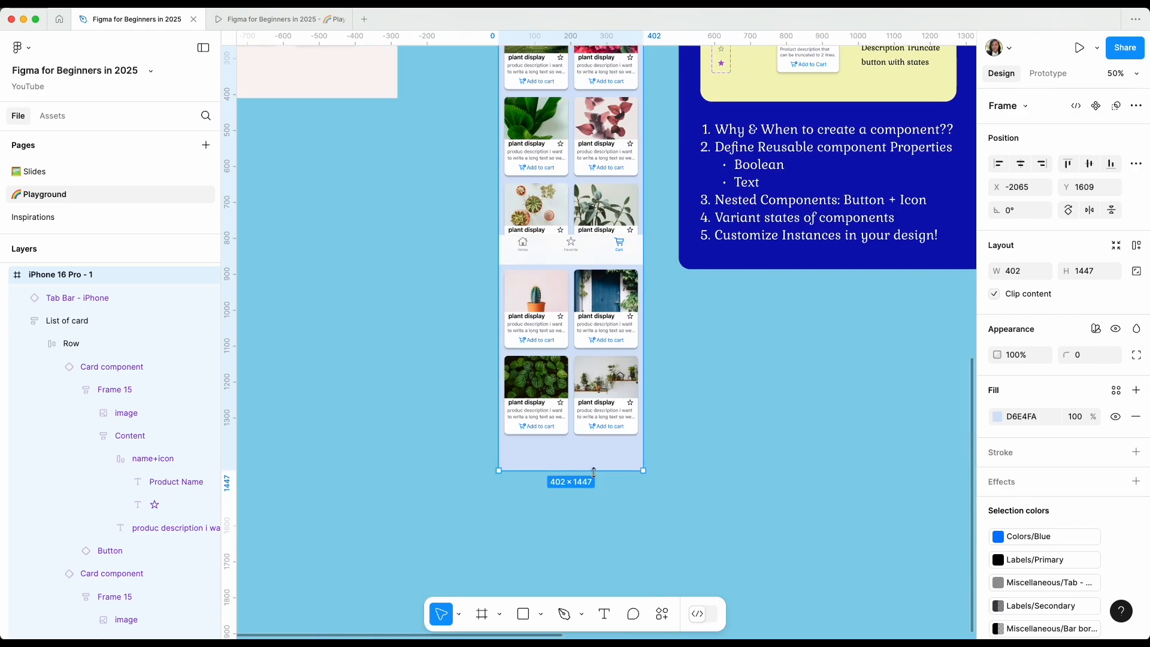
pyautogui.moveTo(594, 471); pyautogui.dragTo(598, 264)
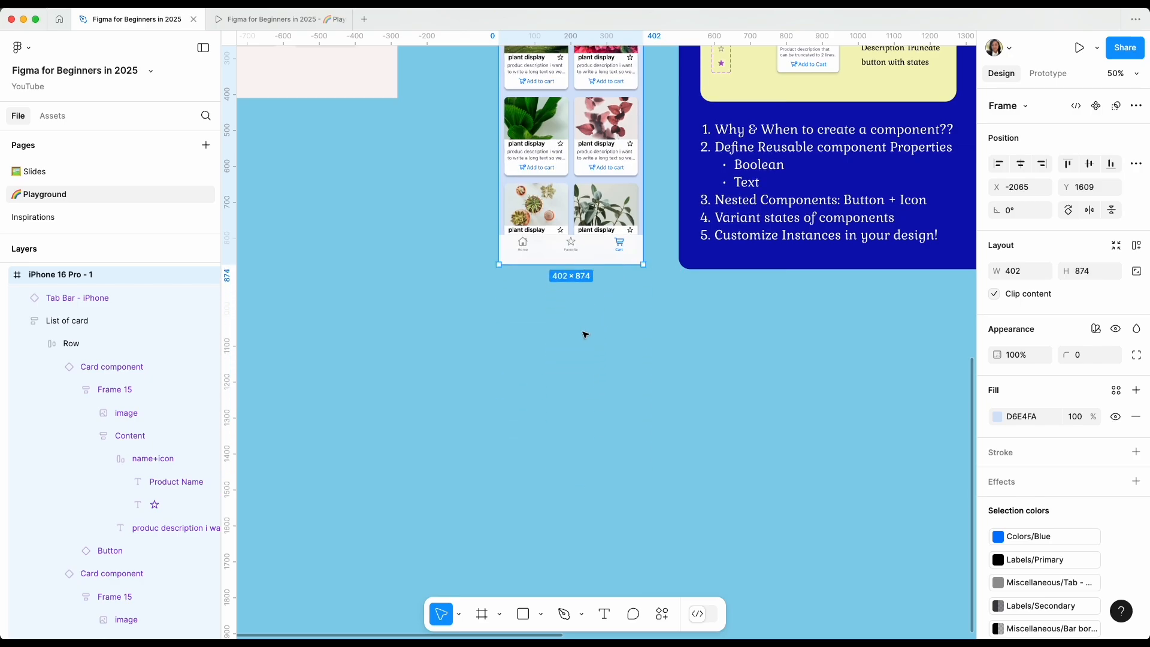
pyautogui.scroll(5, 585, 334)
pyautogui.hscroll(2, 585, 334)
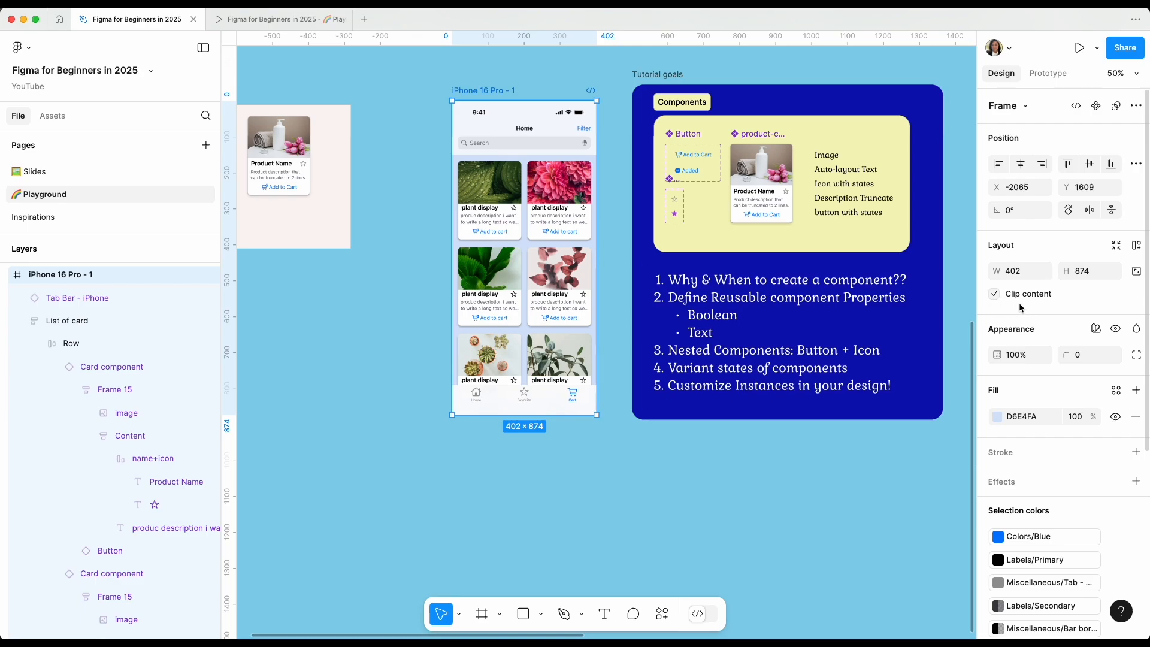
pyautogui.click(660, 479)
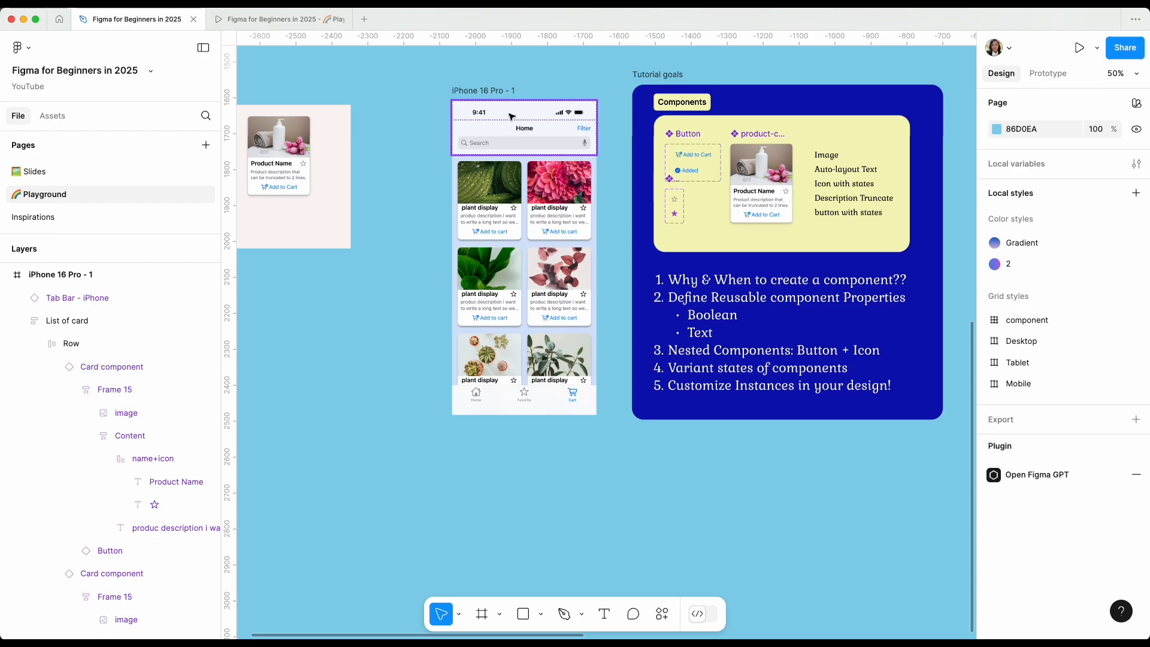
# Turn Clip content off and back on for the iPhone 16 Pro - 1 frame to compare how the overflowing cards display.
pyautogui.click(498, 90)
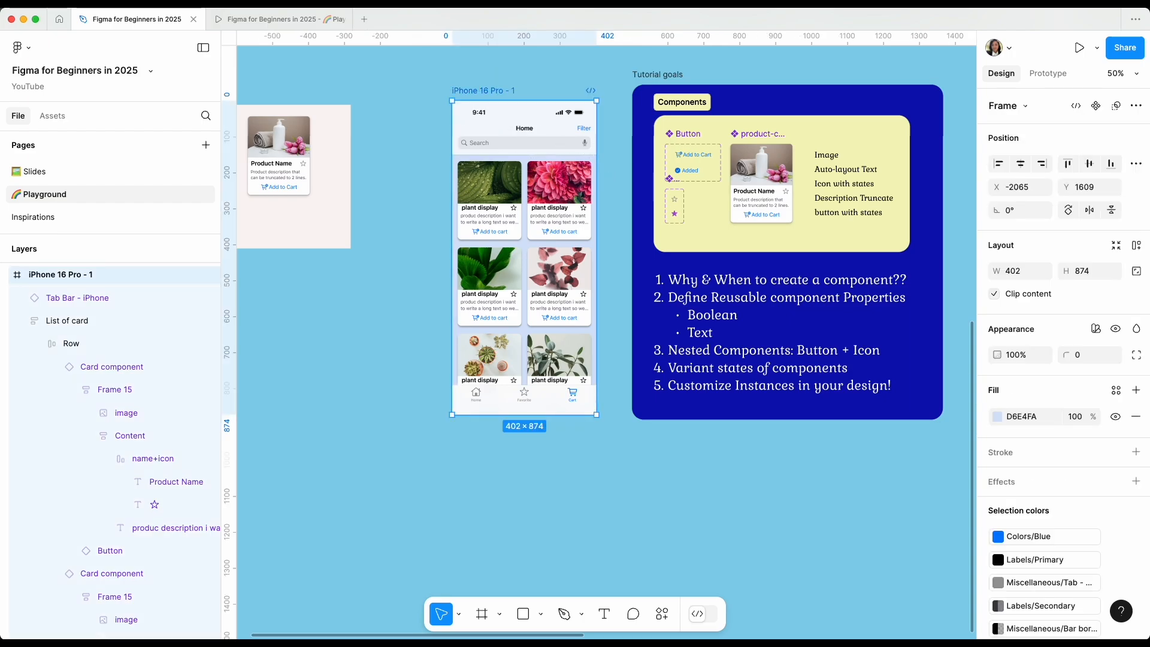
pyautogui.click(995, 294)
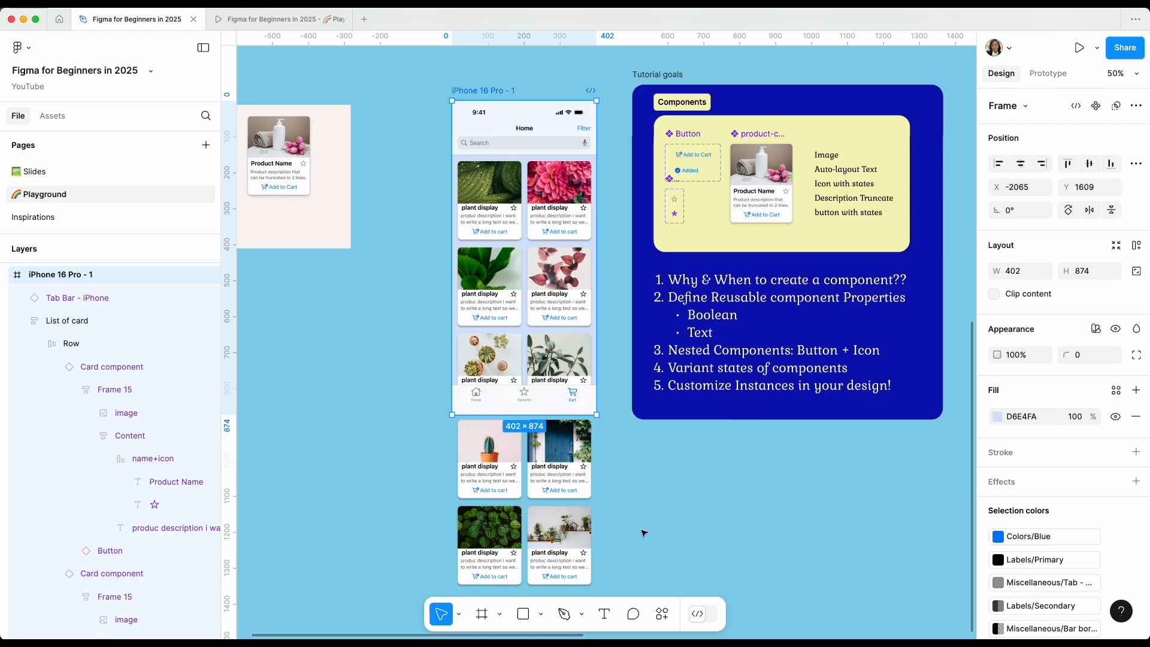
pyautogui.click(994, 294)
# Check the resized iPhone screen in the prototype preview and return to the design file.
pyautogui.hotkey('shift', '0')
pyautogui.scroll(1, 703, 510)
pyautogui.hscroll(-1, 704, 510)
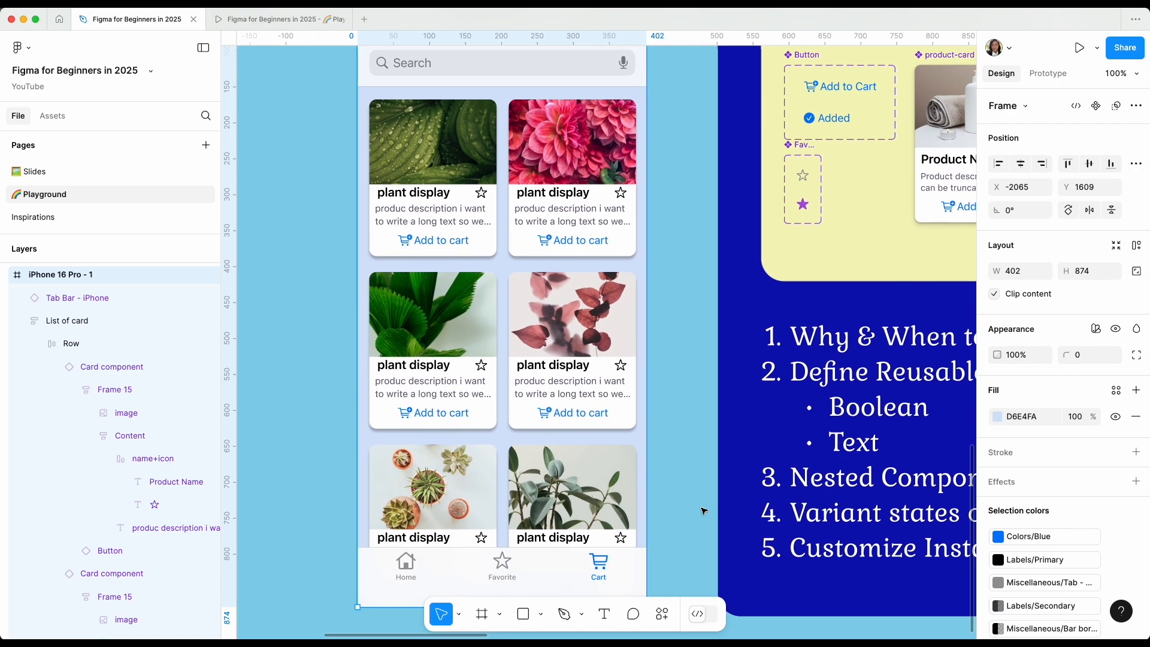
pyautogui.press('-')
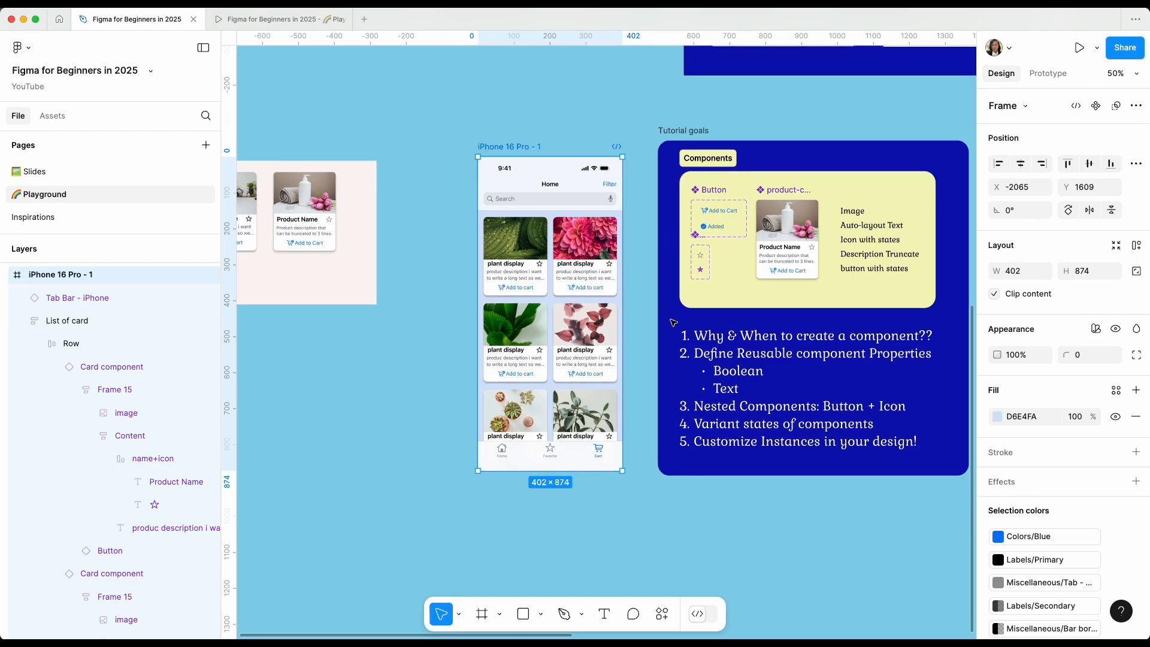
pyautogui.click(283, 19)
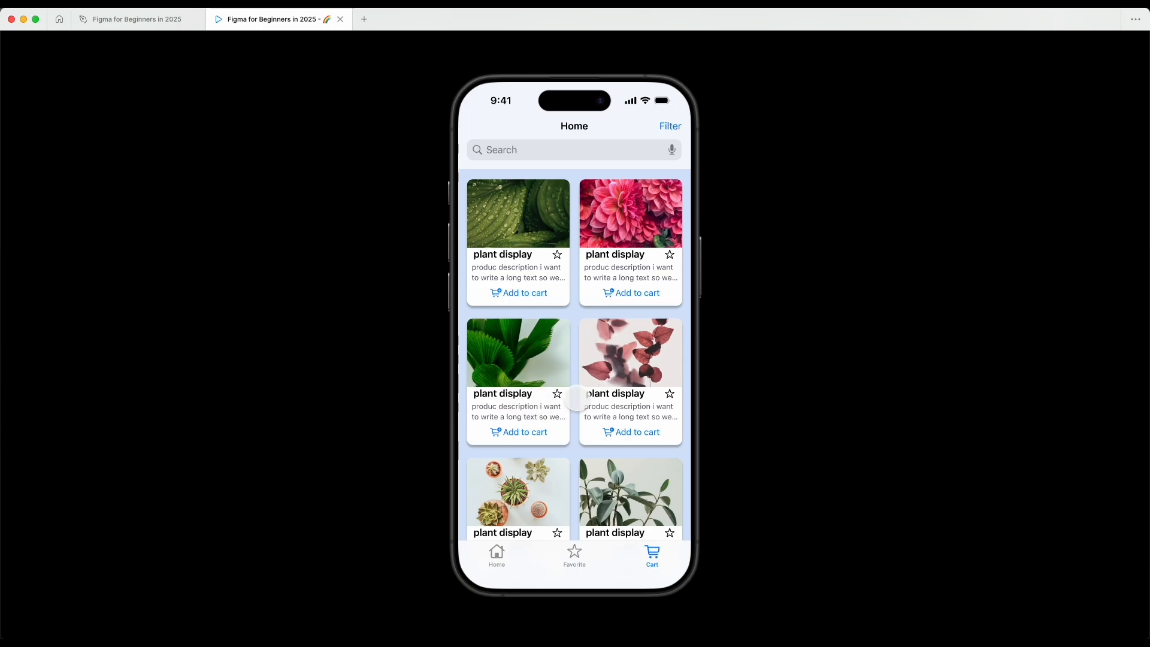
pyautogui.click(149, 20)
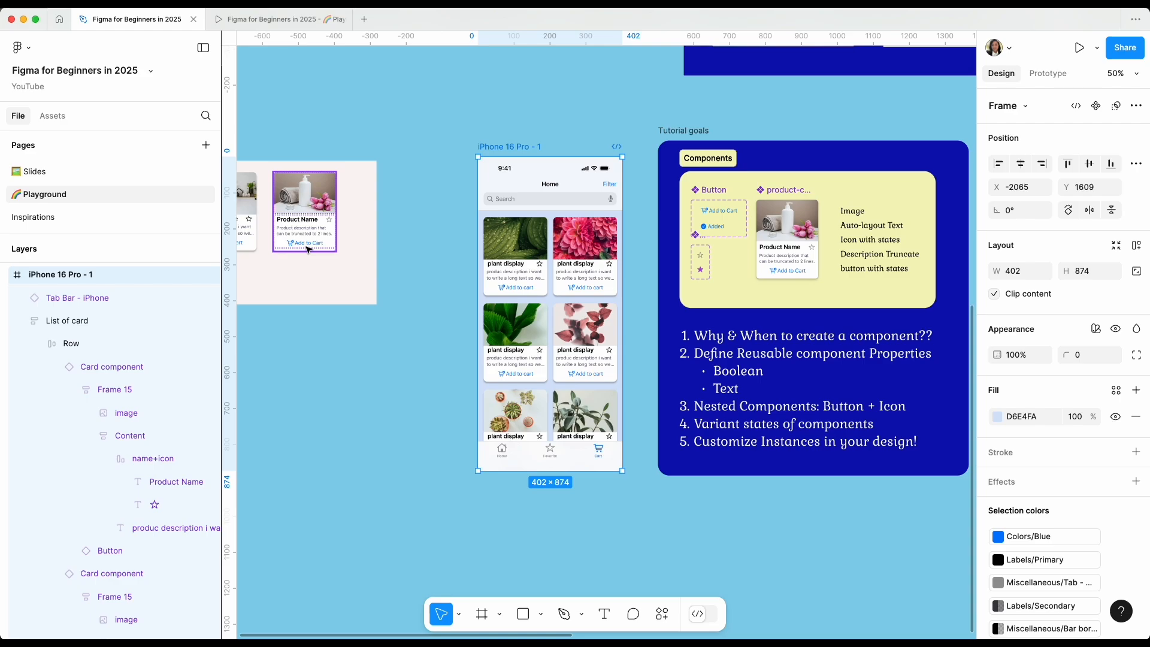
# Examine the Button, Favorite Icon and product-card components and the list of tutorial goals beside the iPhone screen.
pyautogui.press('super+plus')
pyautogui.hscroll(5, 308, 250)
pyautogui.scroll(1, 308, 250)
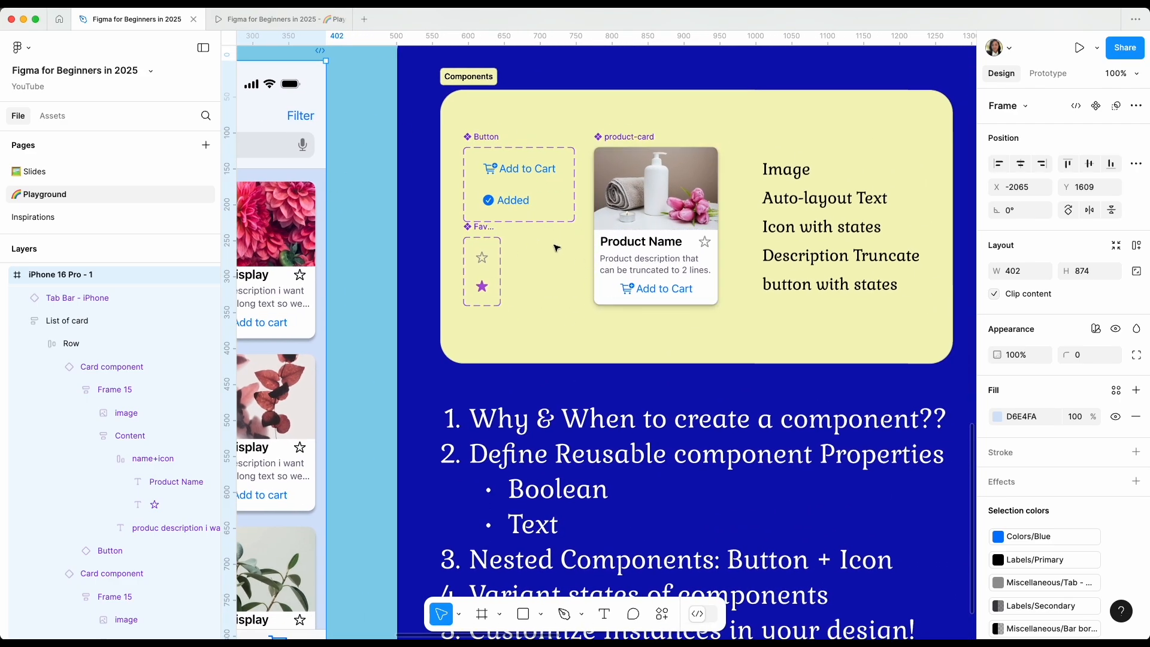
pyautogui.scroll(3, 530, 240)
pyautogui.hscroll(1, 530, 239)
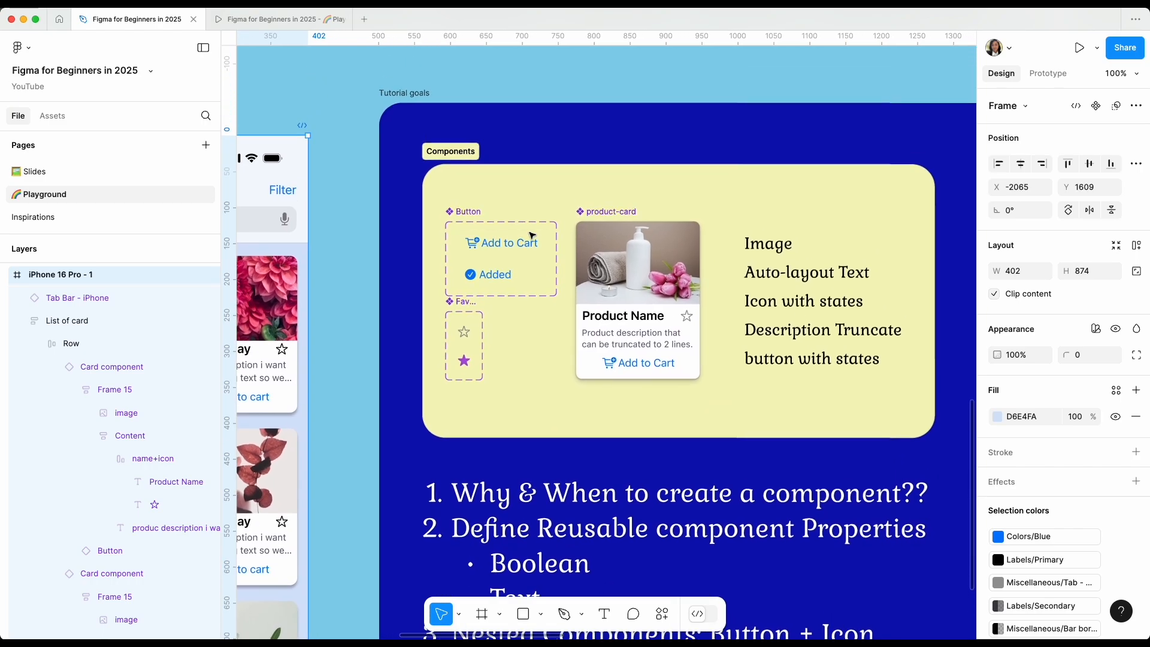
pyautogui.press('super+plus')
pyautogui.scroll(4, 532, 240)
pyautogui.hscroll(-3, 532, 240)
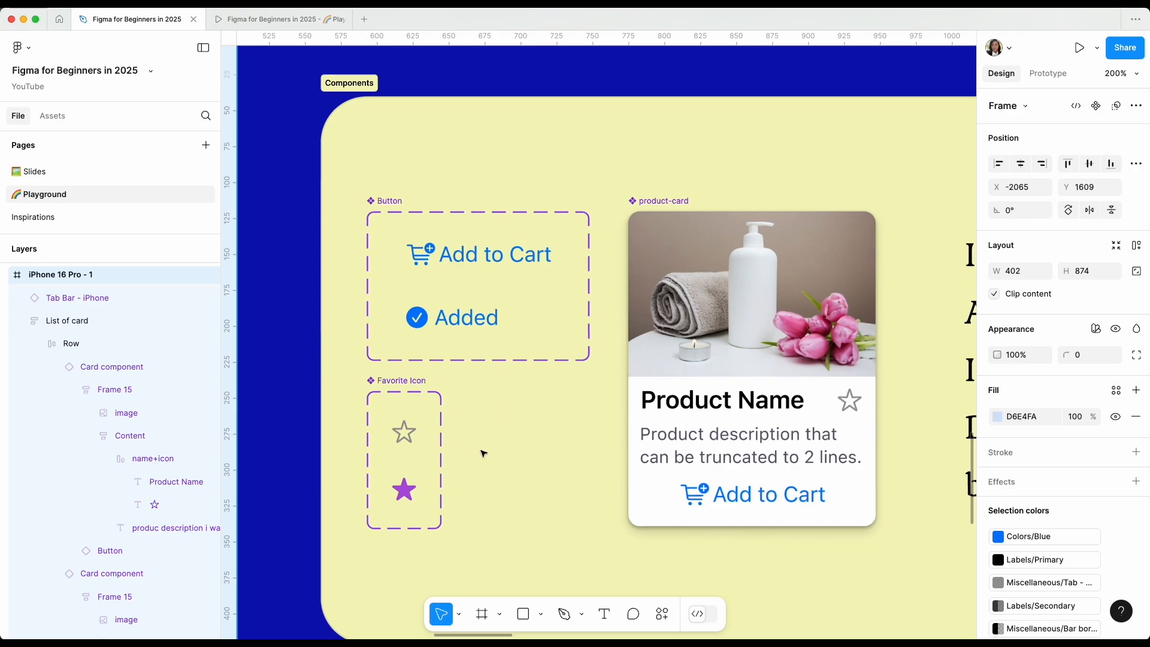
pyautogui.scroll(-3, 491, 467)
pyautogui.hscroll(5, 535, 488)
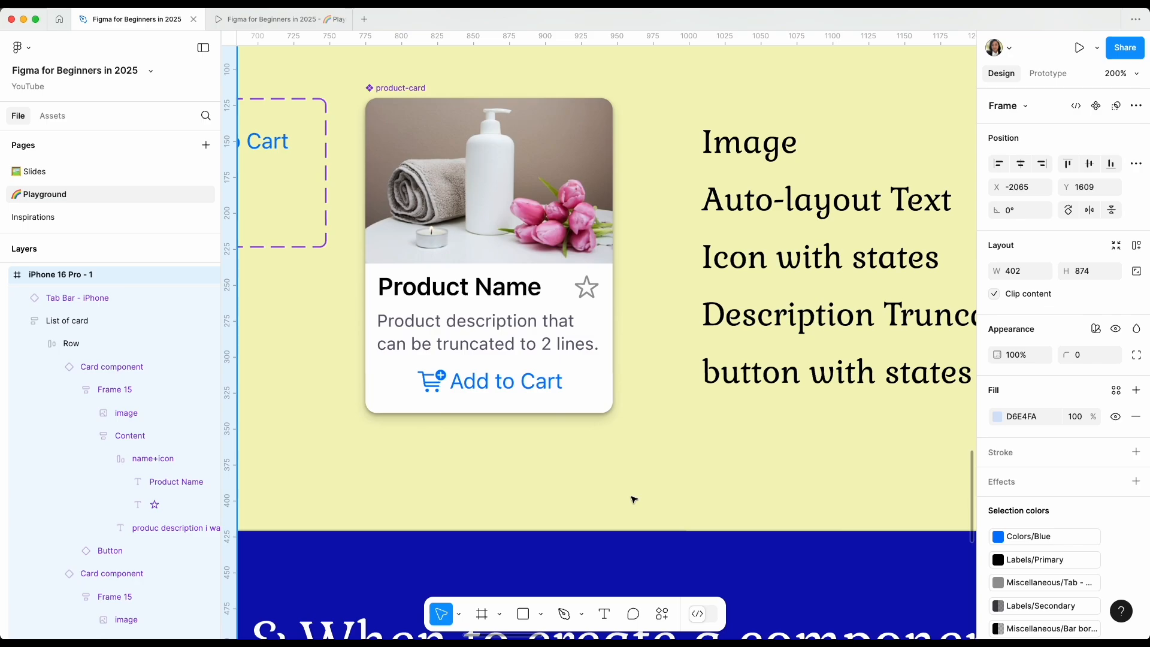
pyautogui.press('-')
pyautogui.press('-')
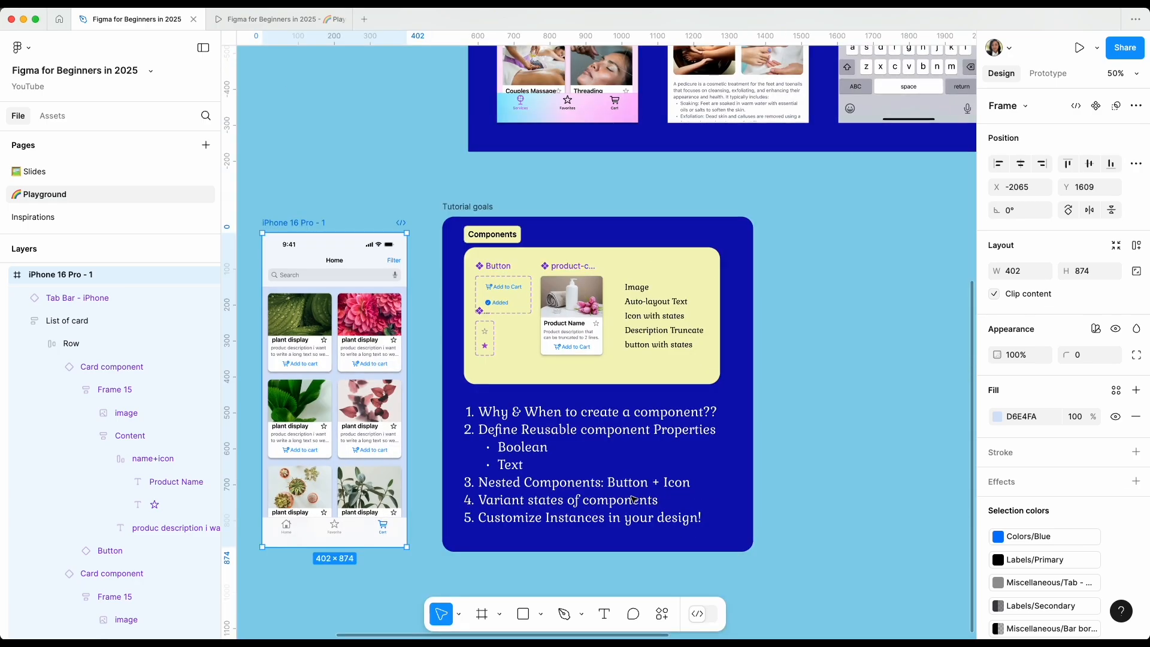
pyautogui.scroll(-1, 633, 499)
pyautogui.hscroll(-1, 633, 499)
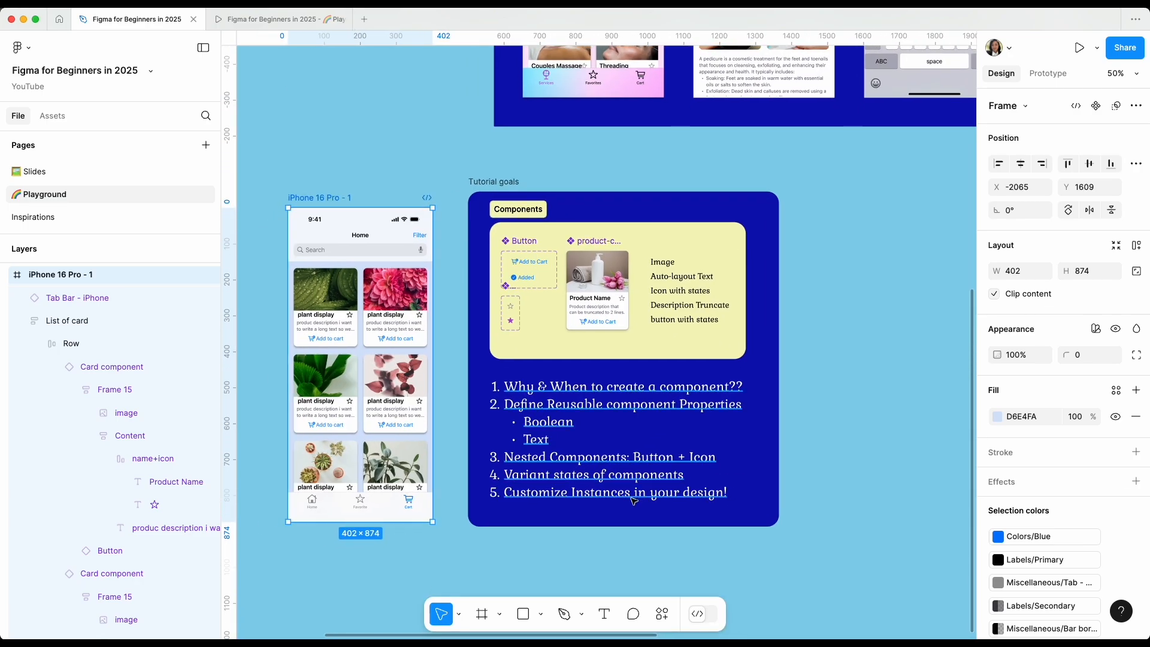